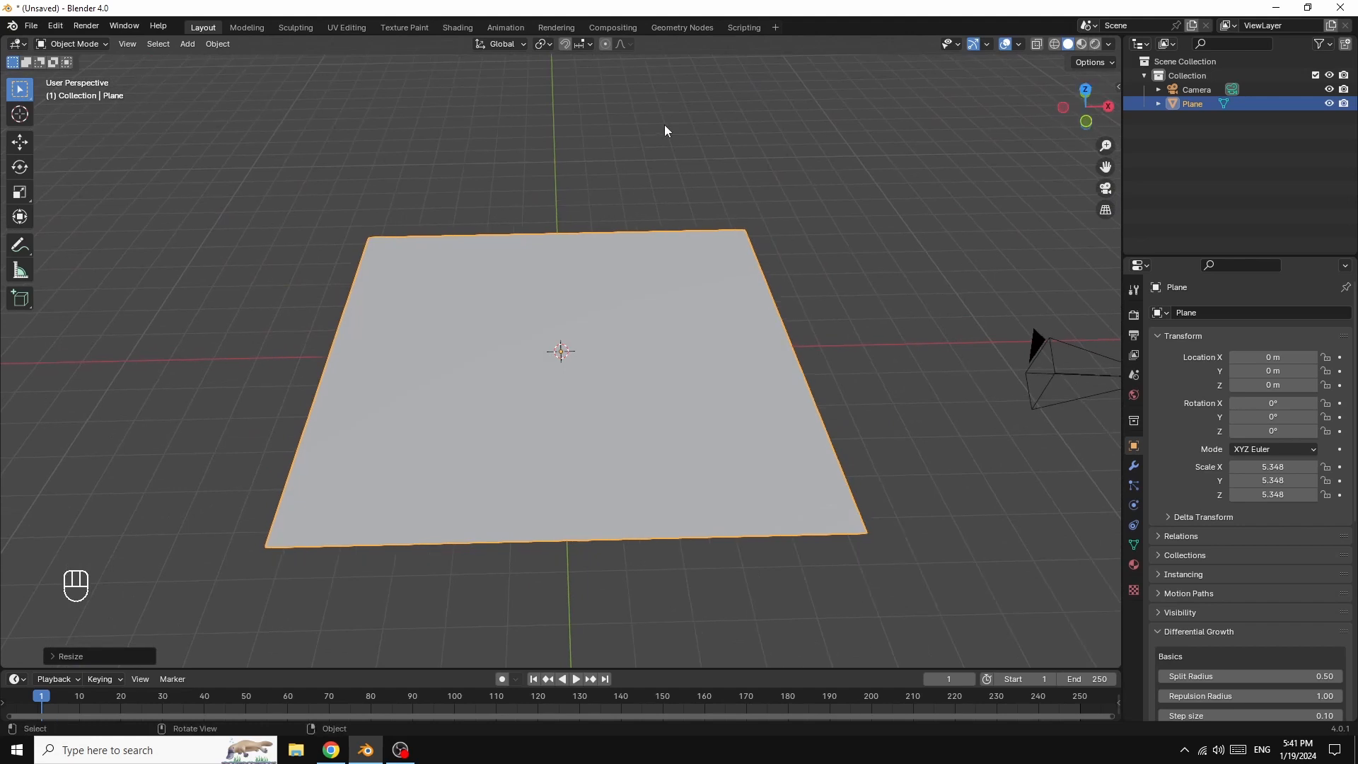
# Step: In Edit Mode with edge selection, extrude the plane's back edge straight up along Z to form a vertical backdrop wall
pyautogui.click(69, 42)
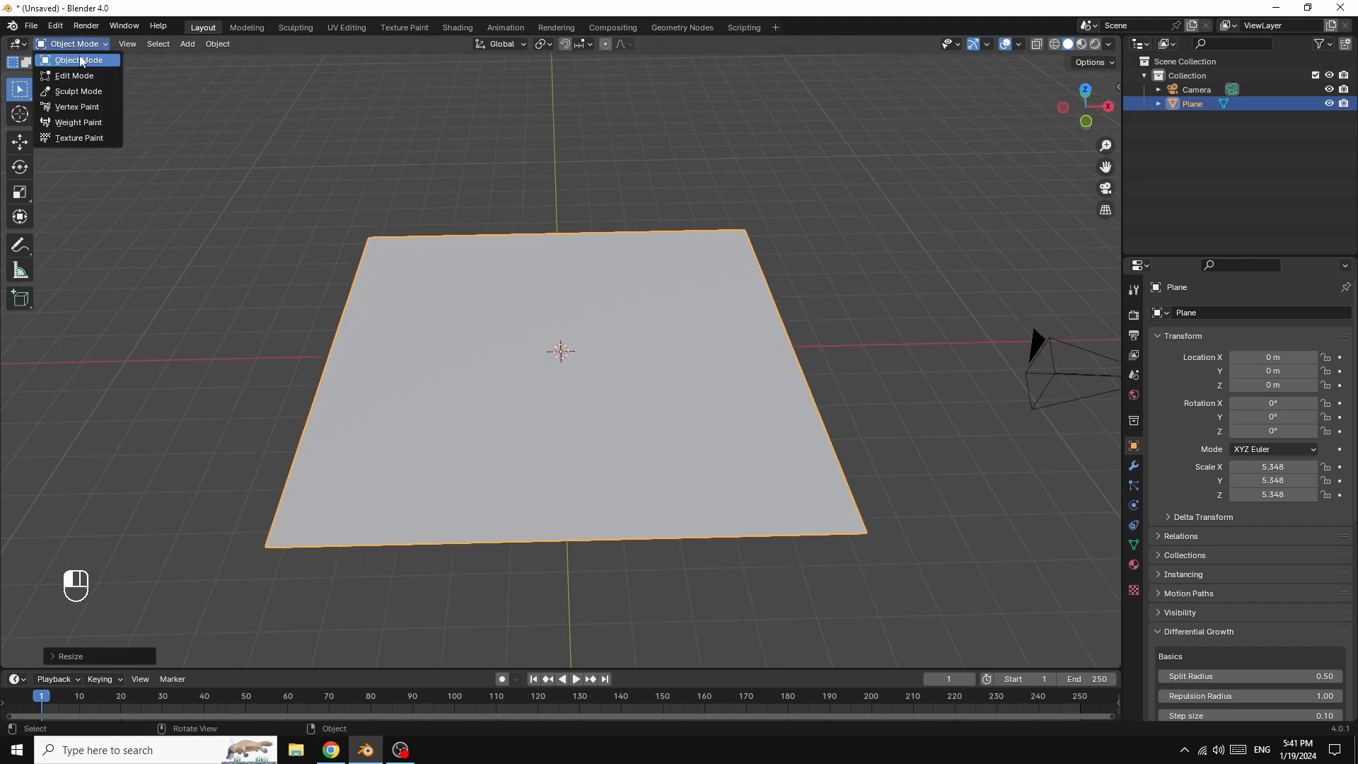
pyautogui.click(75, 76)
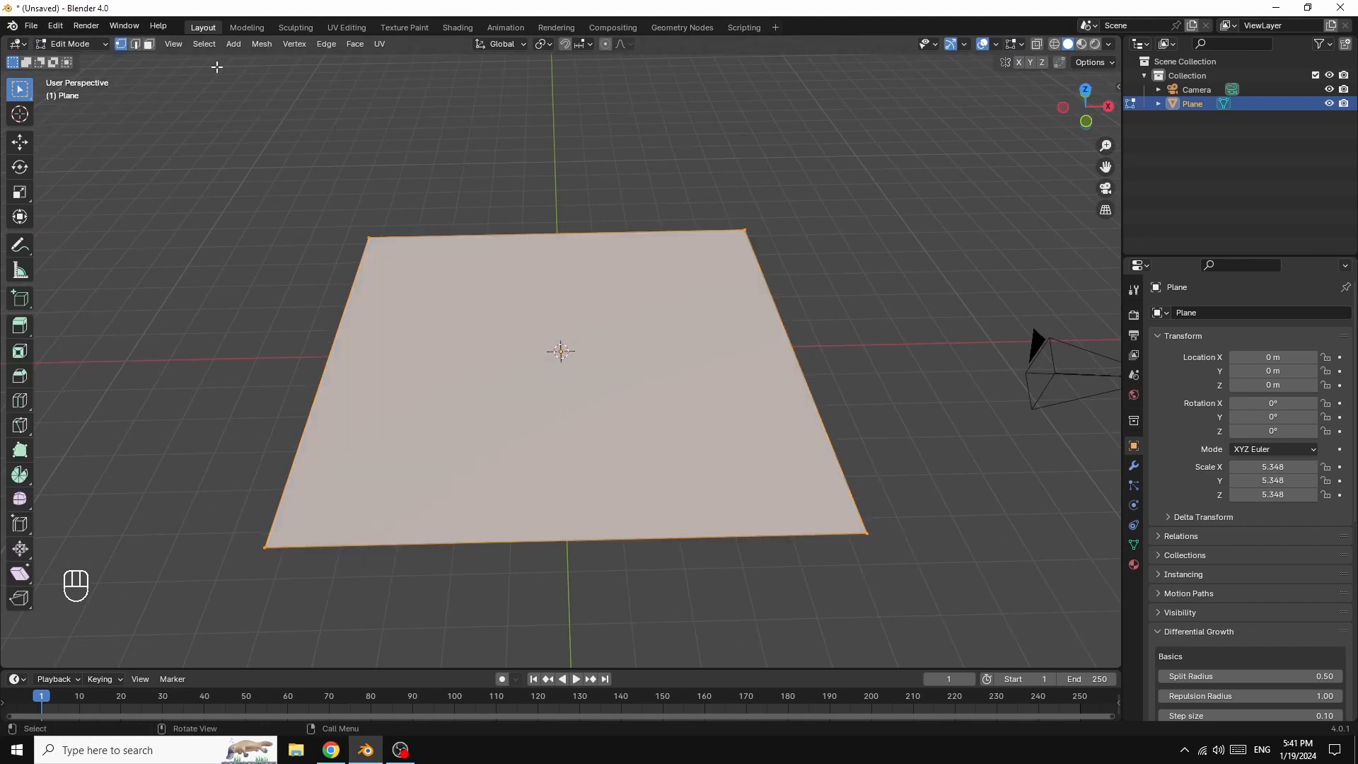
pyautogui.click(134, 45)
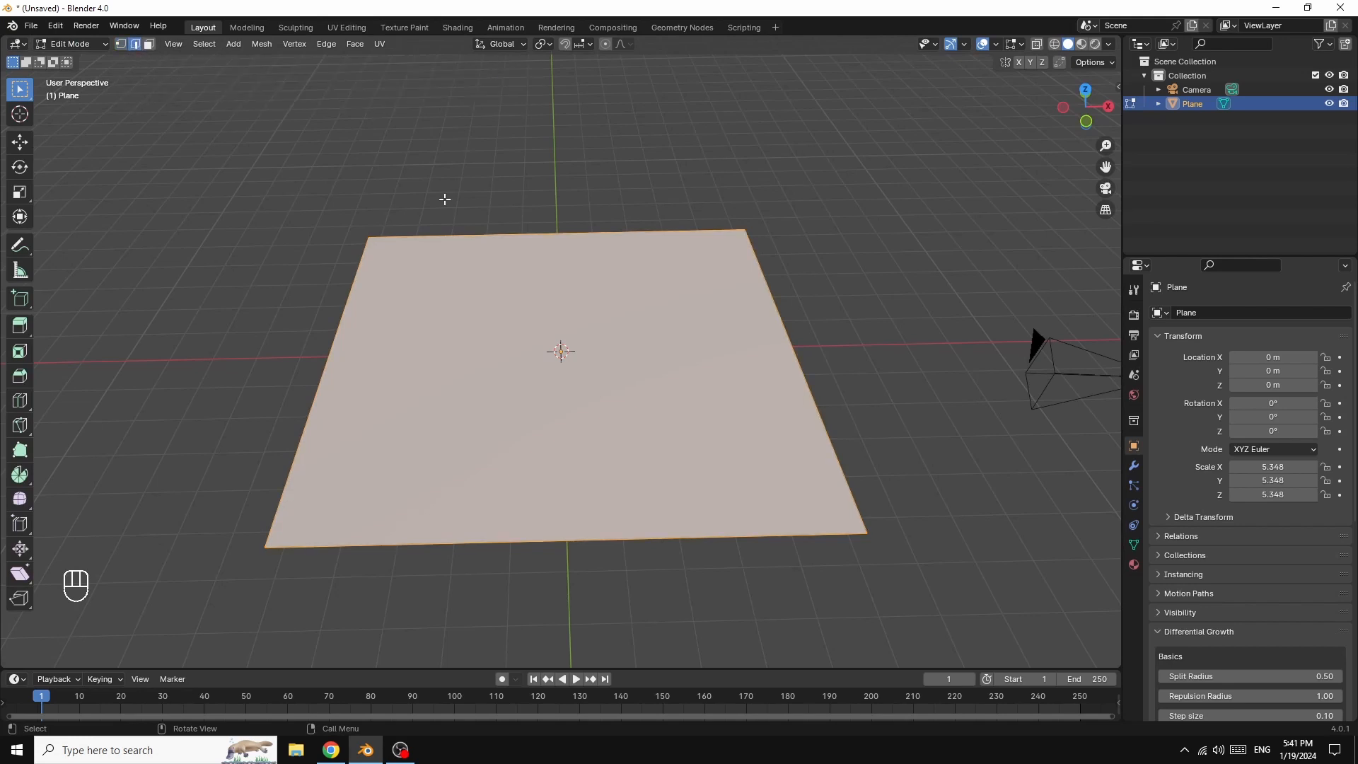
pyautogui.click(537, 234)
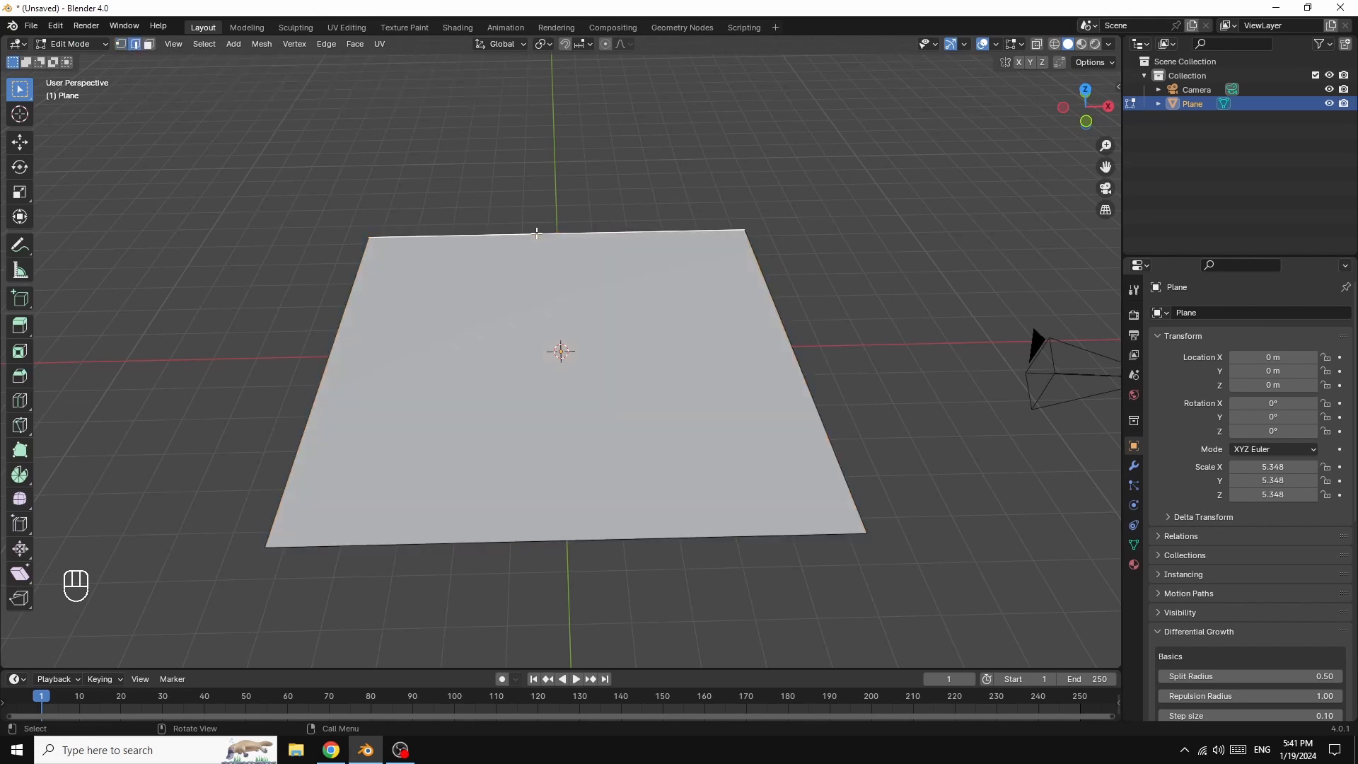
pyautogui.press('e')
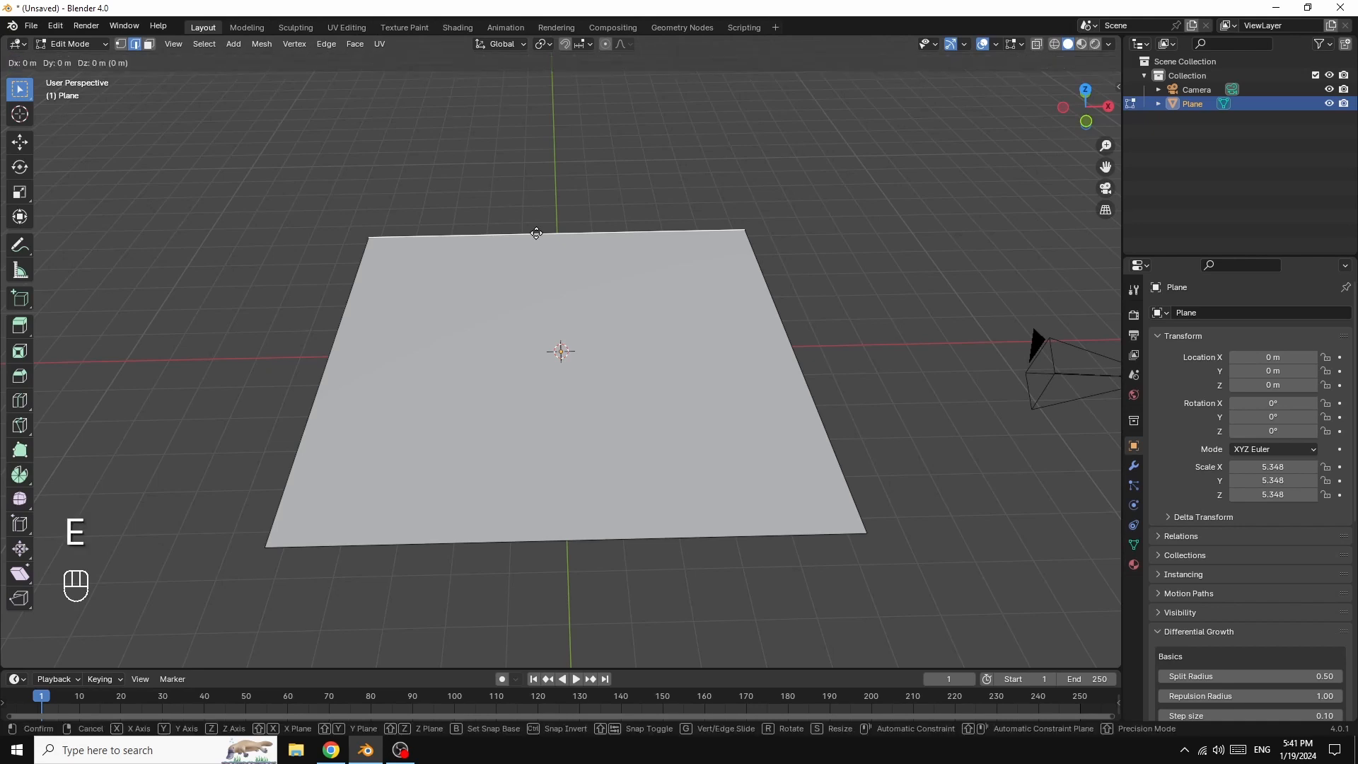
pyautogui.click(543, 654)
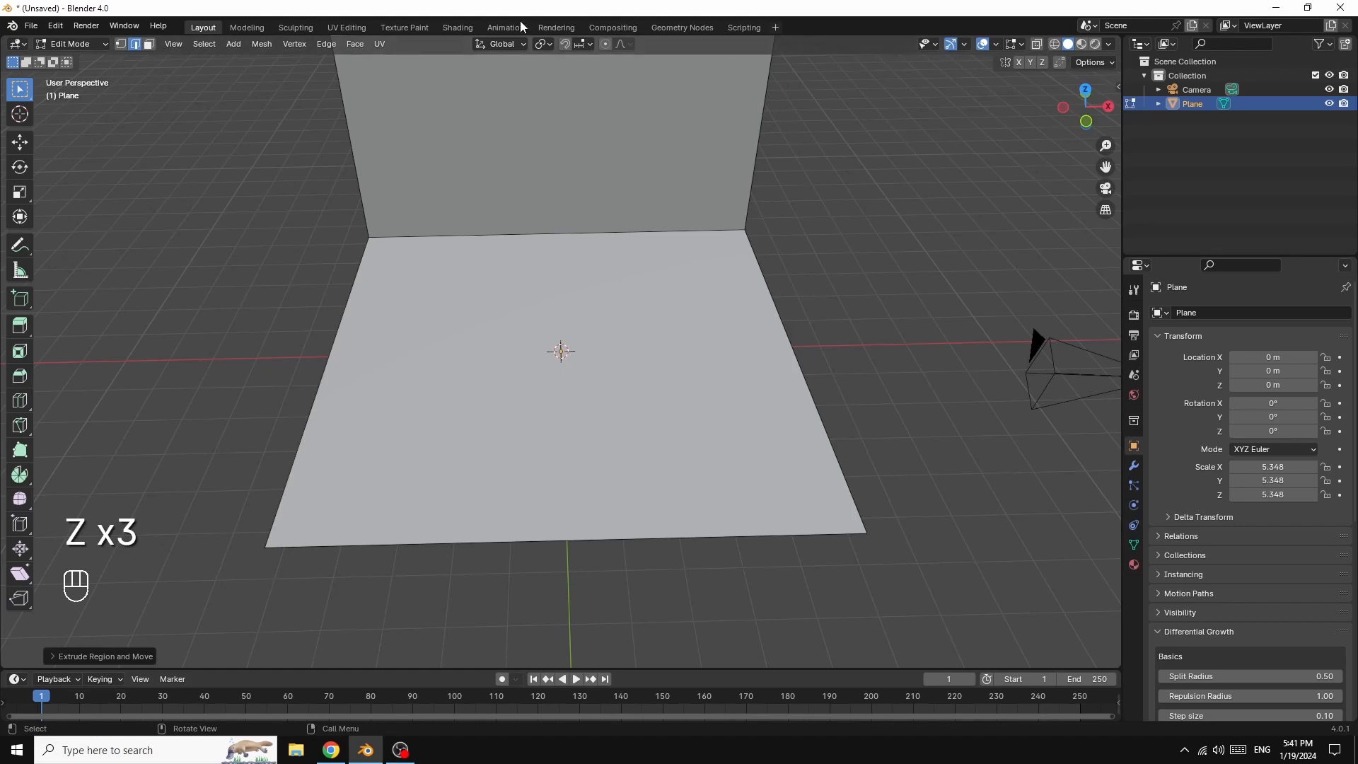
# Step: Bevel the edge between the floor and the wall with a width of about 0.32 m and 31 segments
pyautogui.click(511, 235)
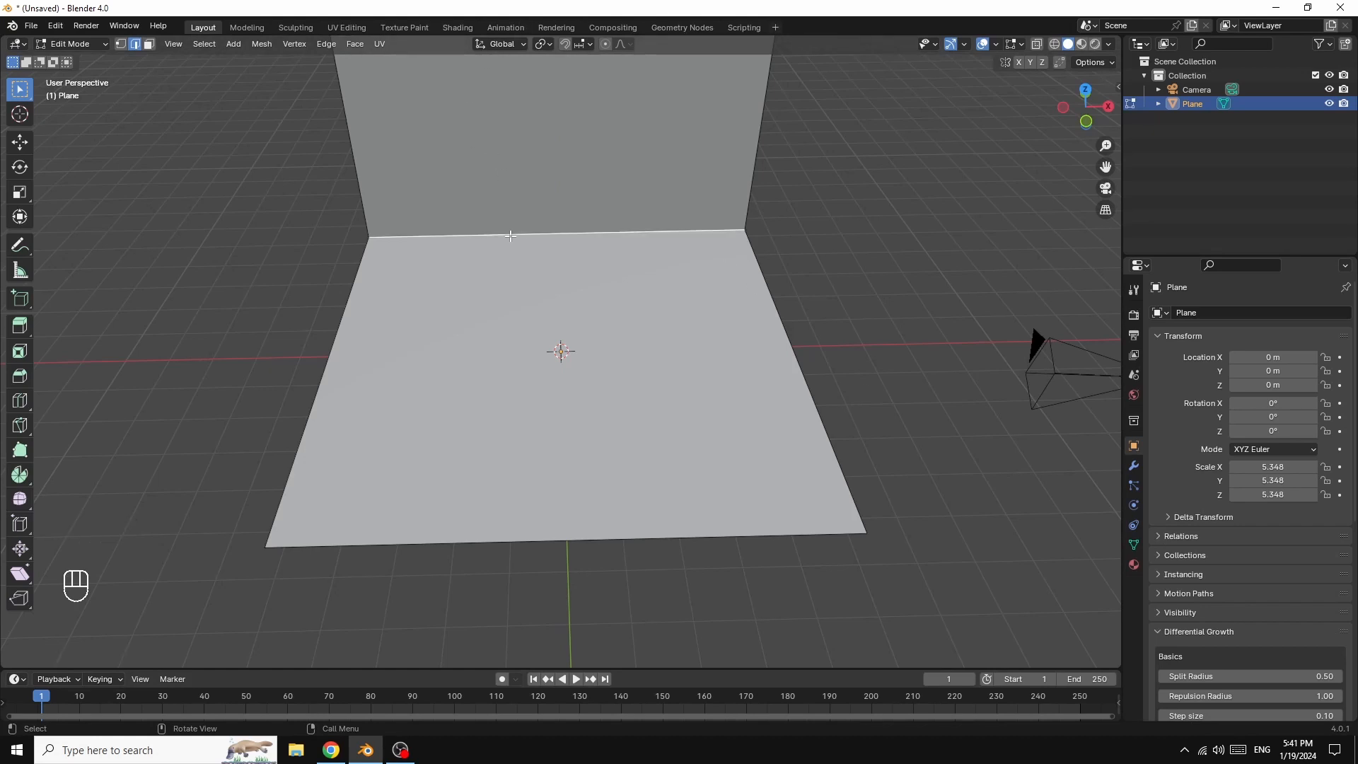
pyautogui.click(18, 381)
pyautogui.moveTo(557, 214); pyautogui.dragTo(603, 202)
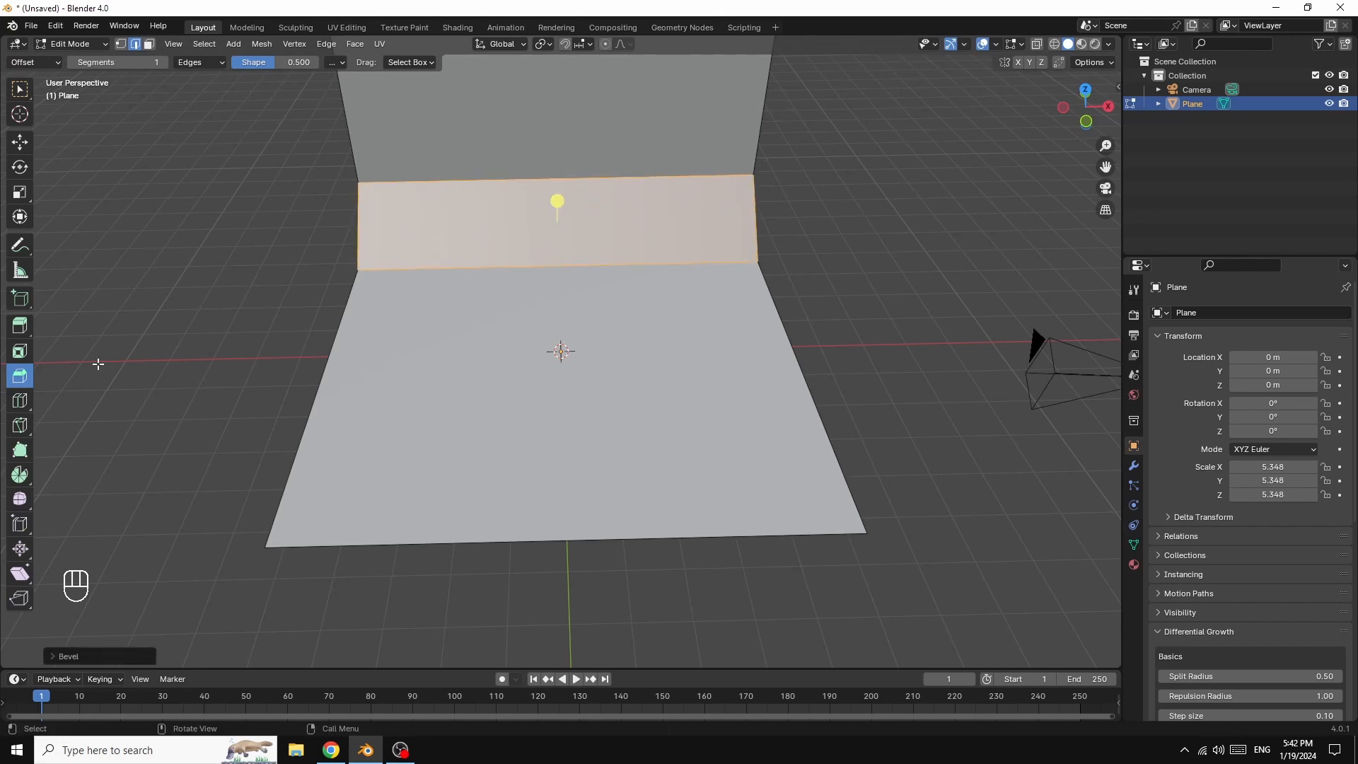
pyautogui.click(95, 658)
pyautogui.moveTo(180, 454); pyautogui.dragTo(226, 455)
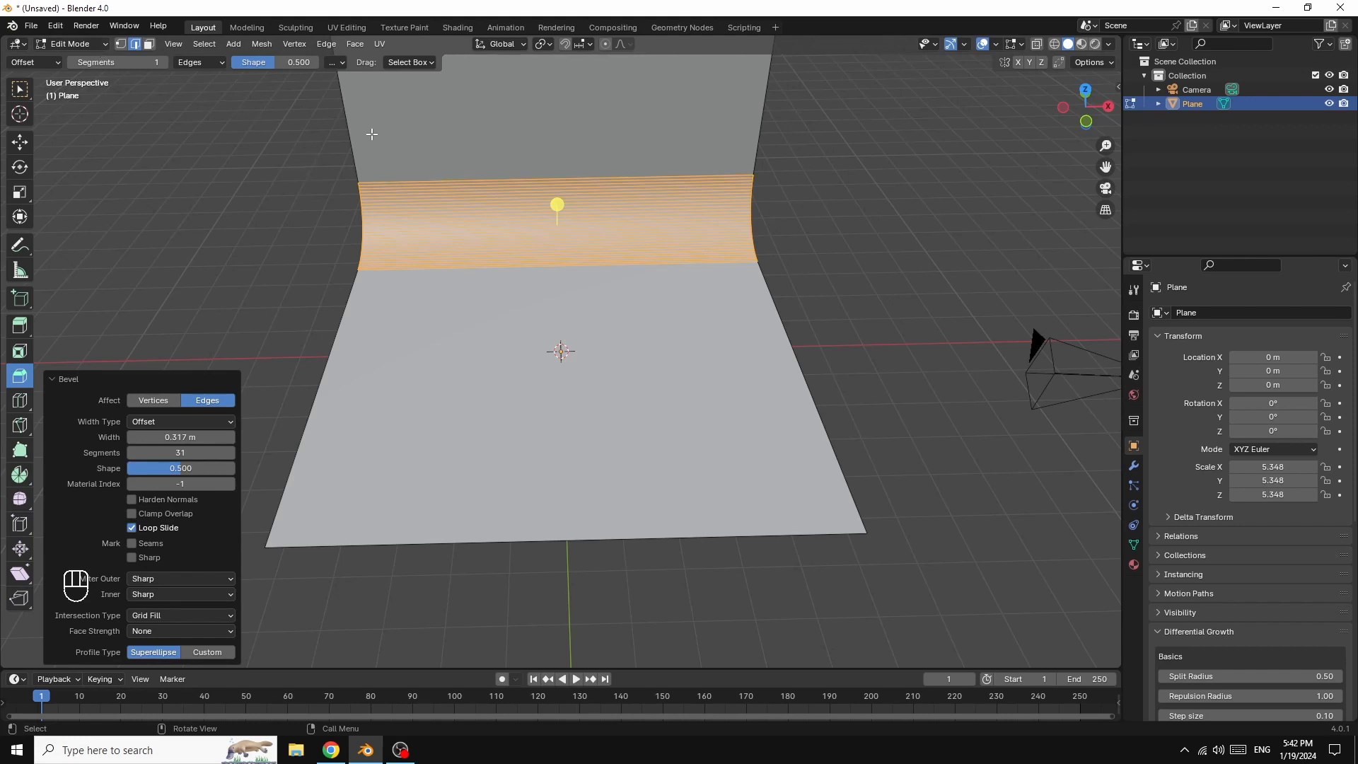
# Step: Return to Object Mode and apply smooth shading to the curved backdrop
pyautogui.click(85, 44)
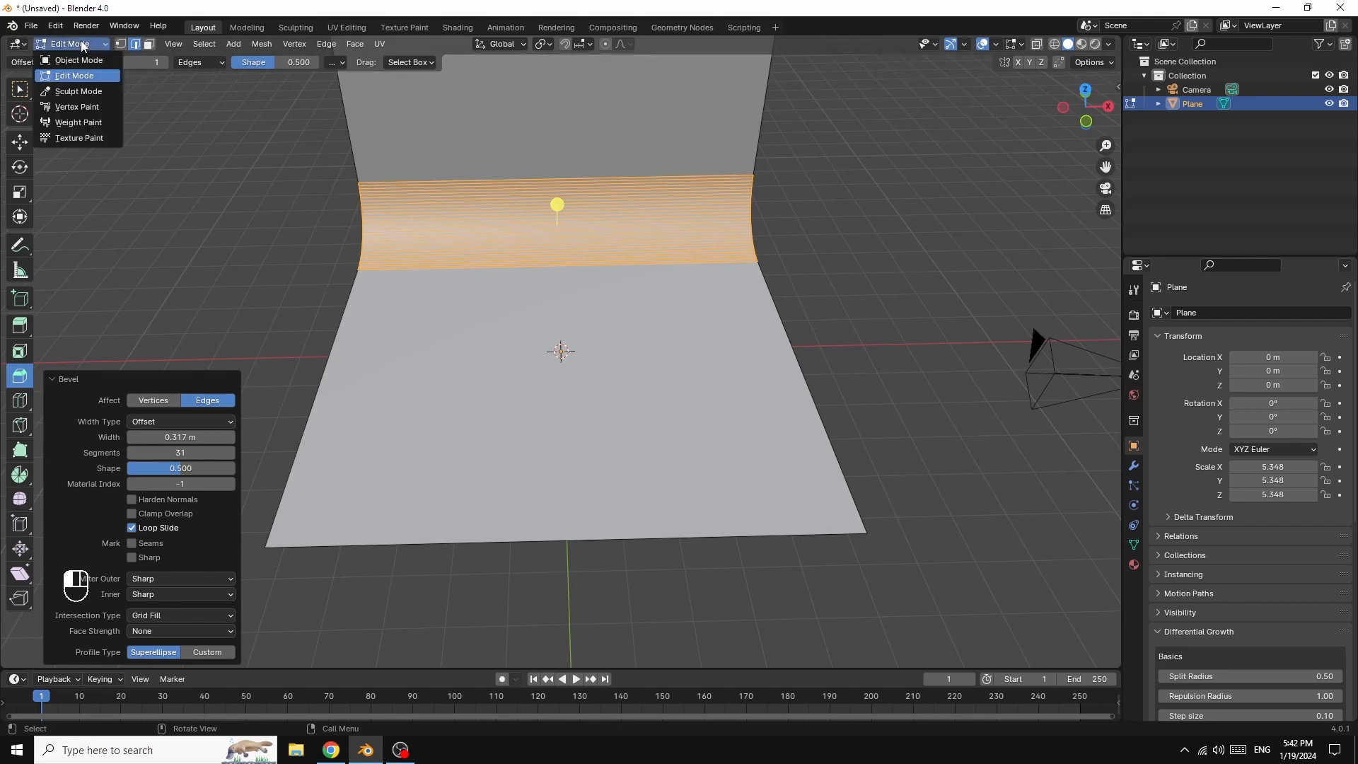
pyautogui.click(91, 63)
pyautogui.rightClick(491, 118)
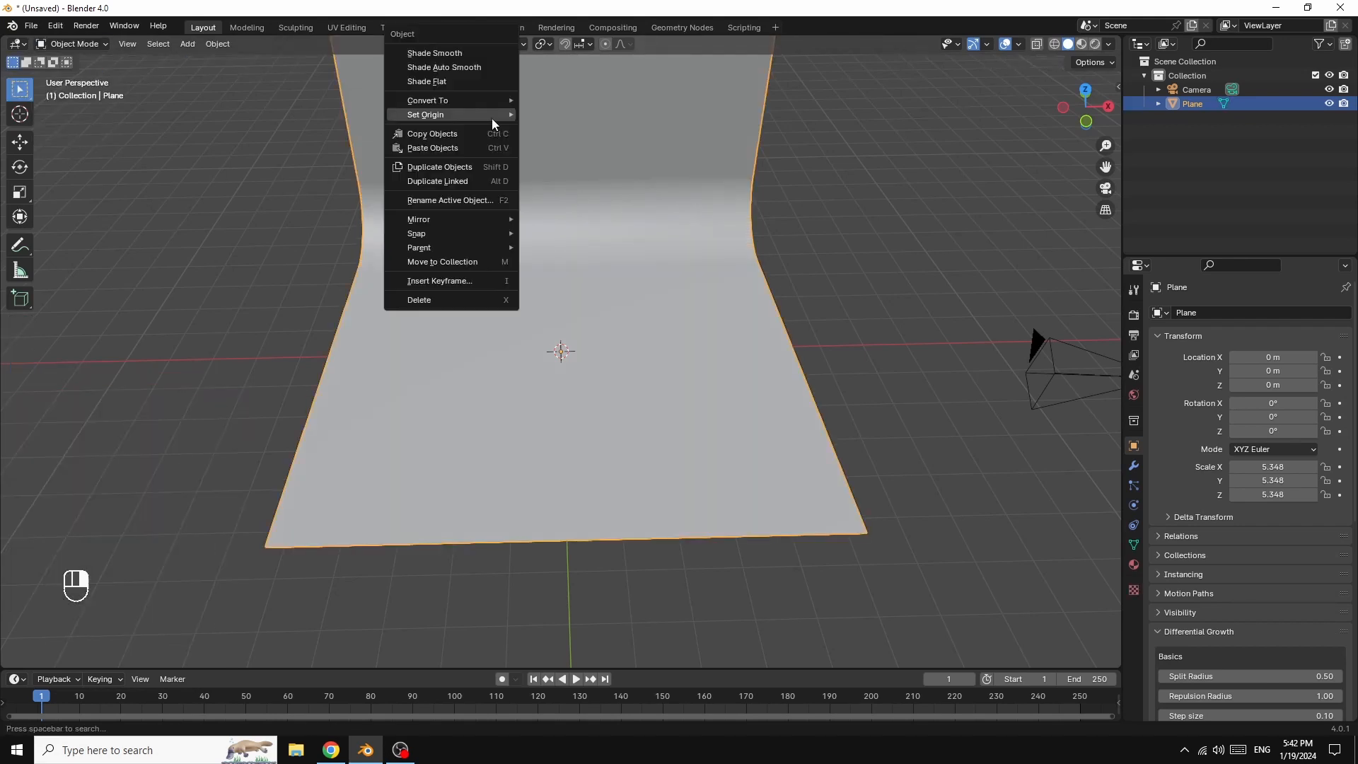
pyautogui.click(457, 53)
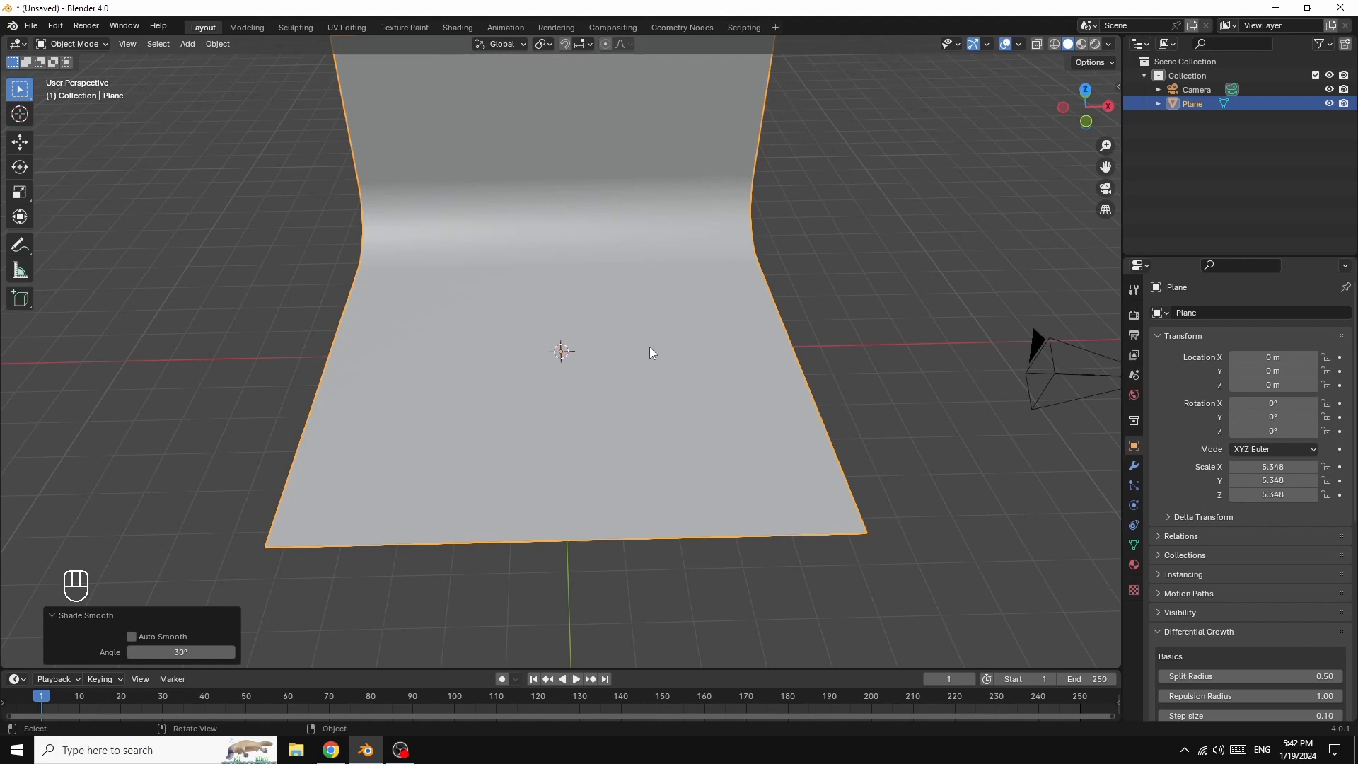
# Step: Add a text object and stand it upright with an X rotation of 90°
pyautogui.click(186, 44)
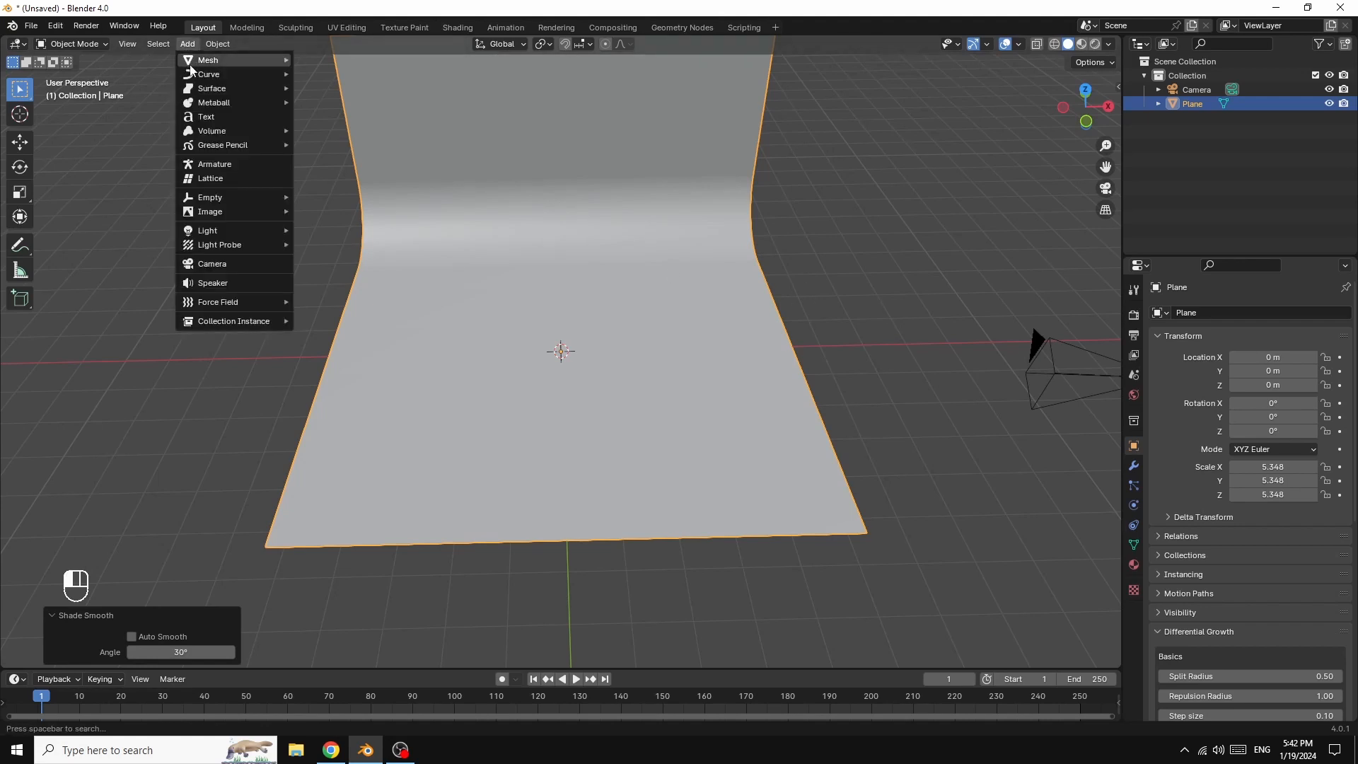
pyautogui.click(204, 118)
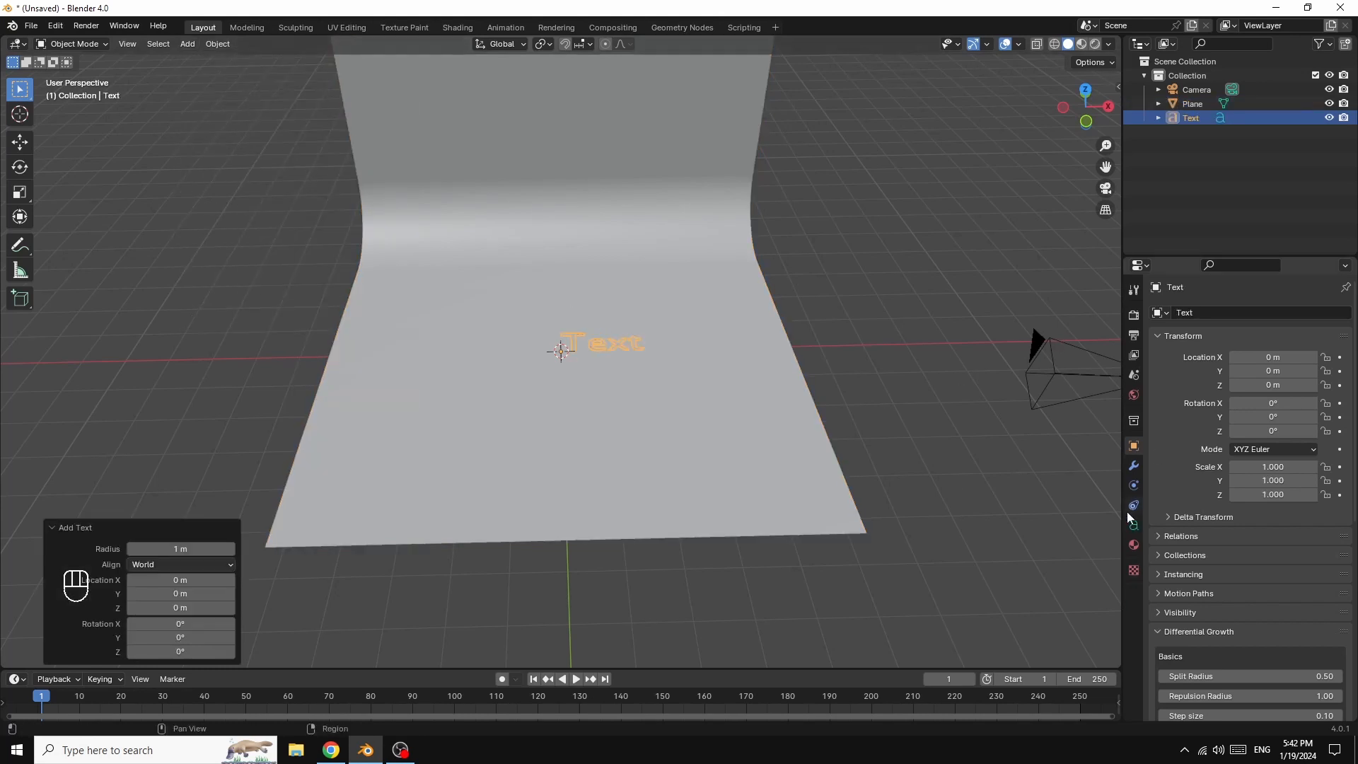
pyautogui.click(1273, 404)
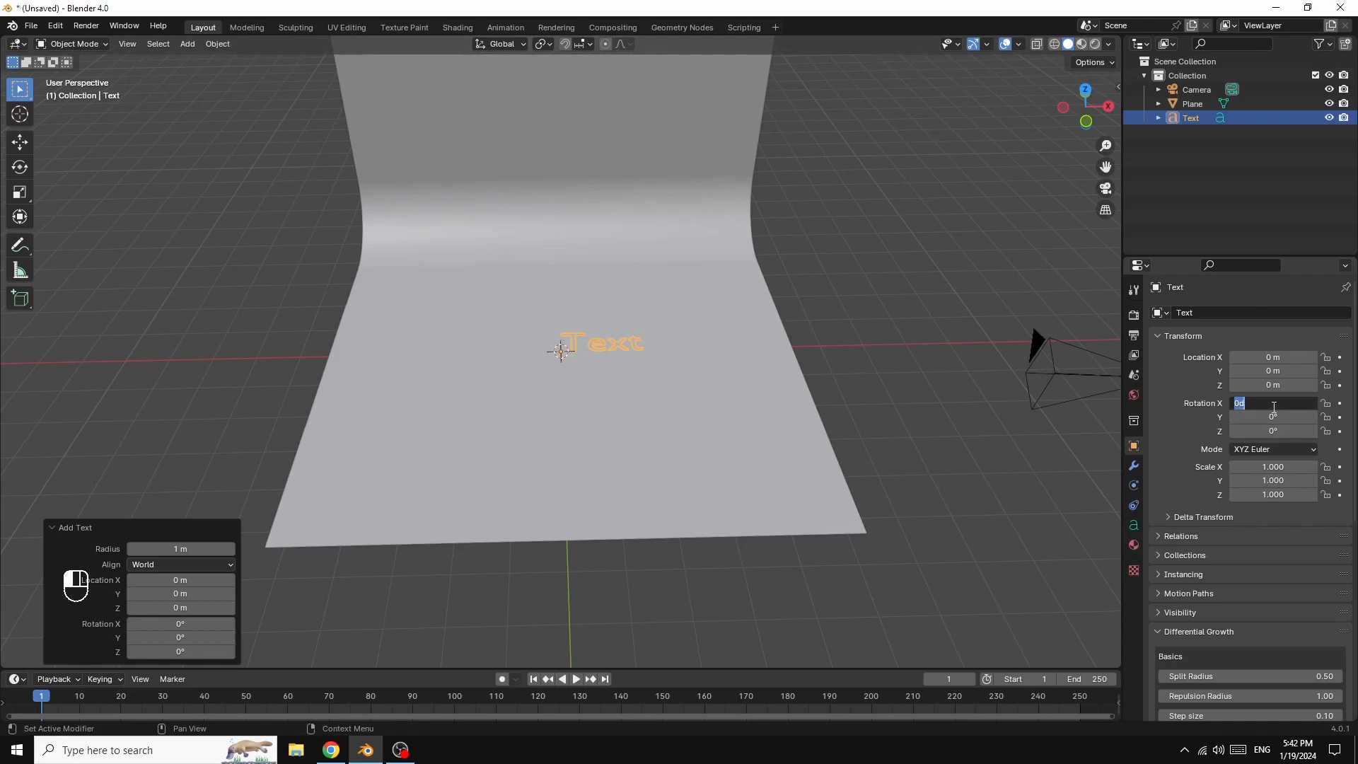
pyautogui.write('9')
pyautogui.press('Return')
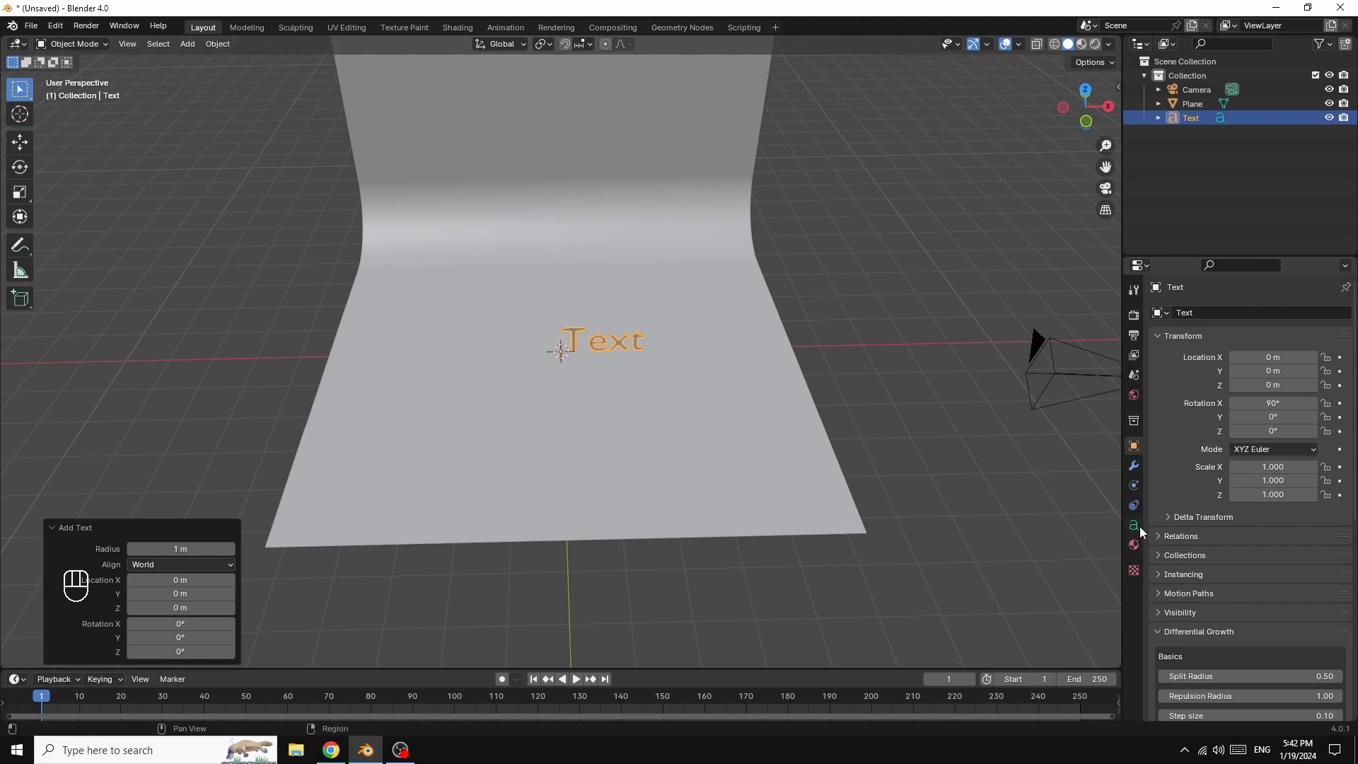
# Step: Replace the text object's content with the letter "A" and return to Object Mode
pyautogui.click(78, 44)
pyautogui.click(83, 73)
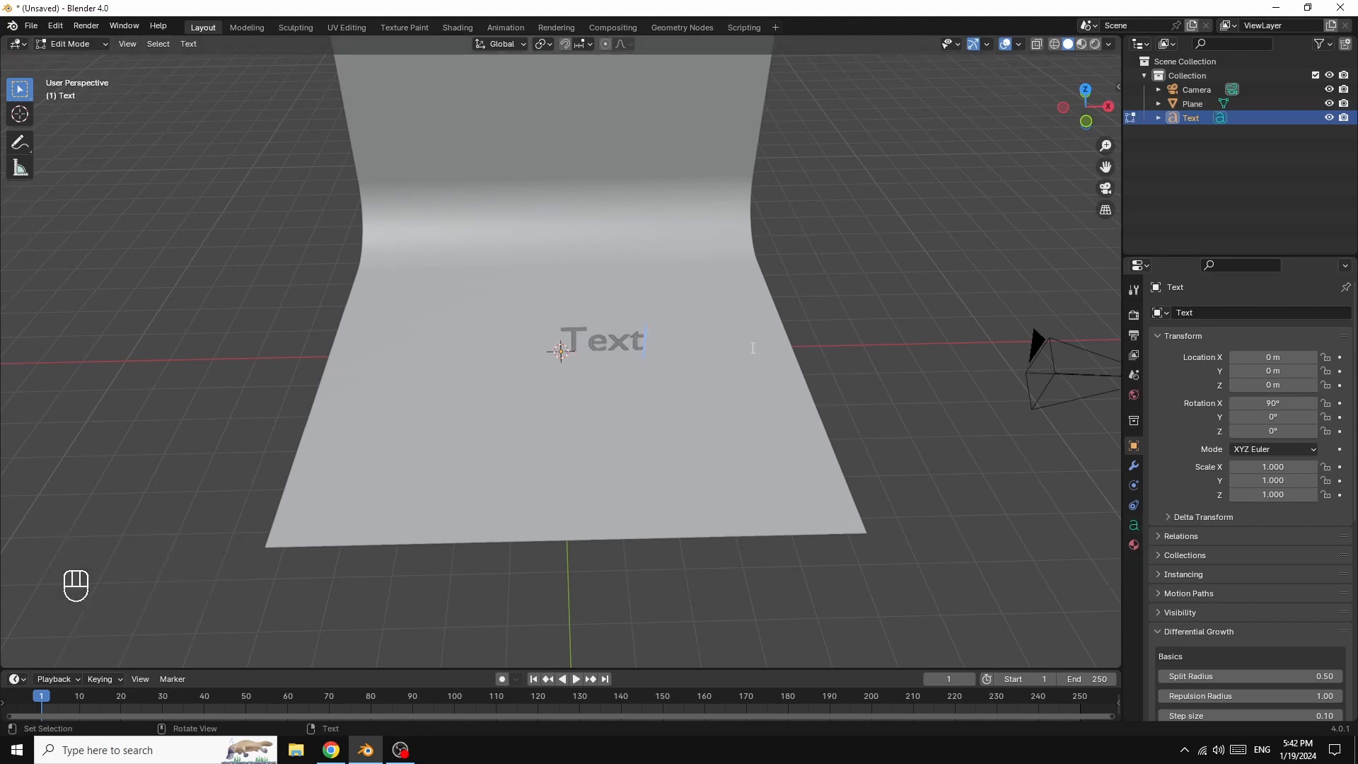
pyautogui.press('BackSpace')
pyautogui.press('BackSpace')
pyautogui.press('BackSpace')
pyautogui.press('BackSpace')
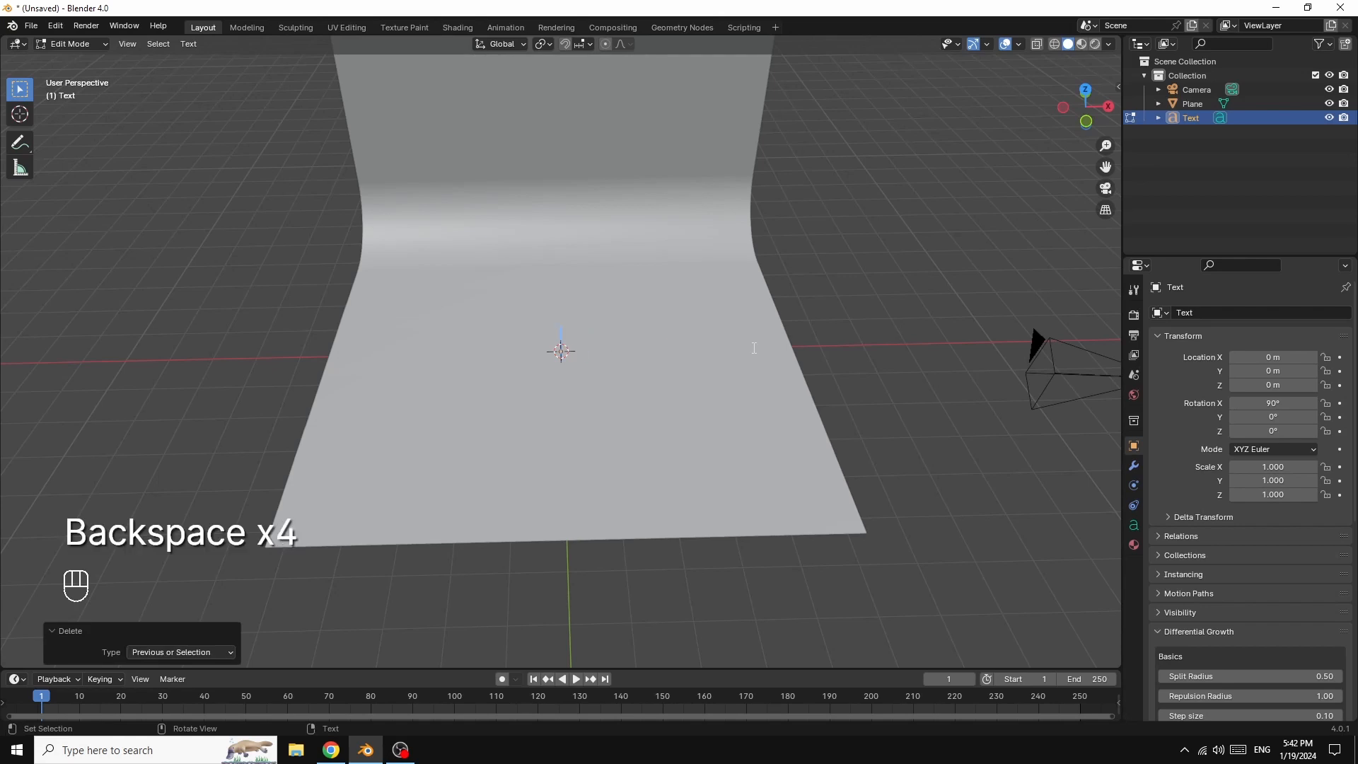
pyautogui.write('A')
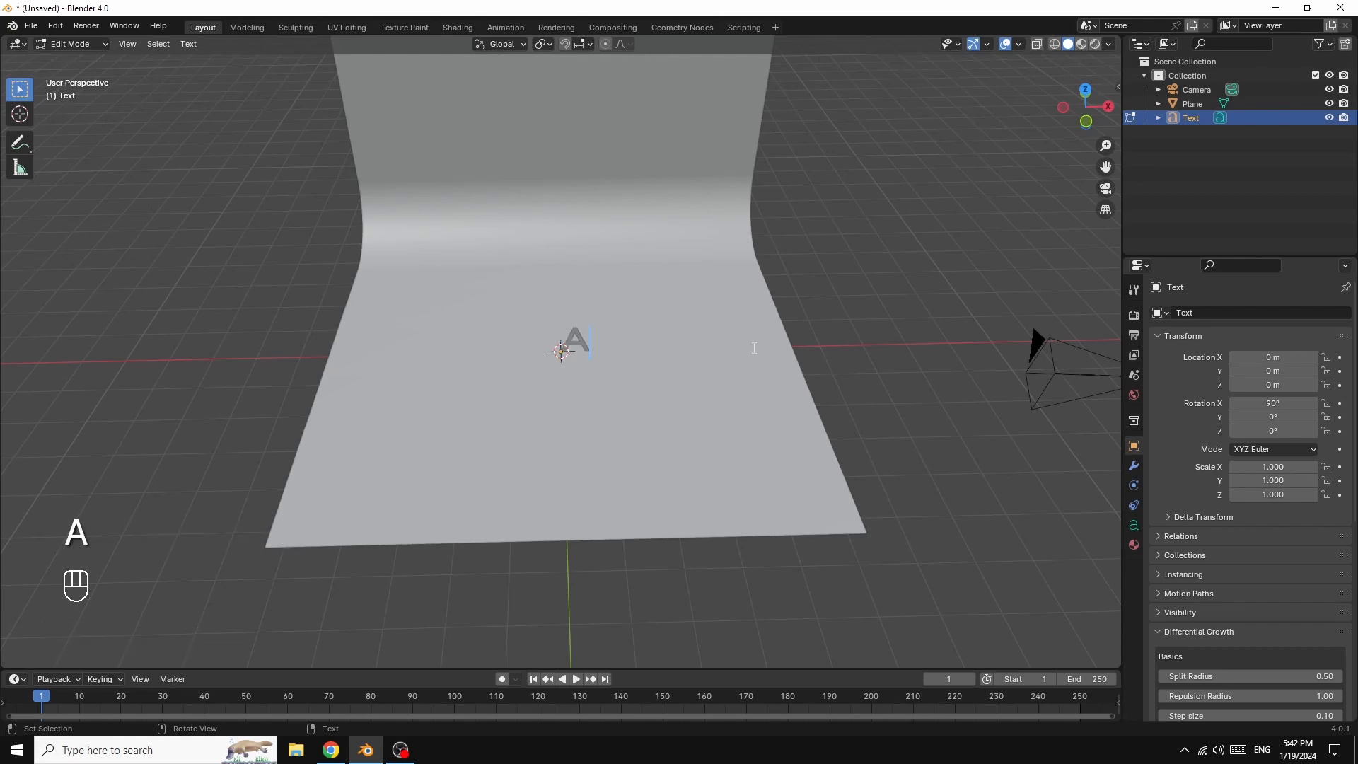
pyautogui.click(66, 42)
pyautogui.click(84, 61)
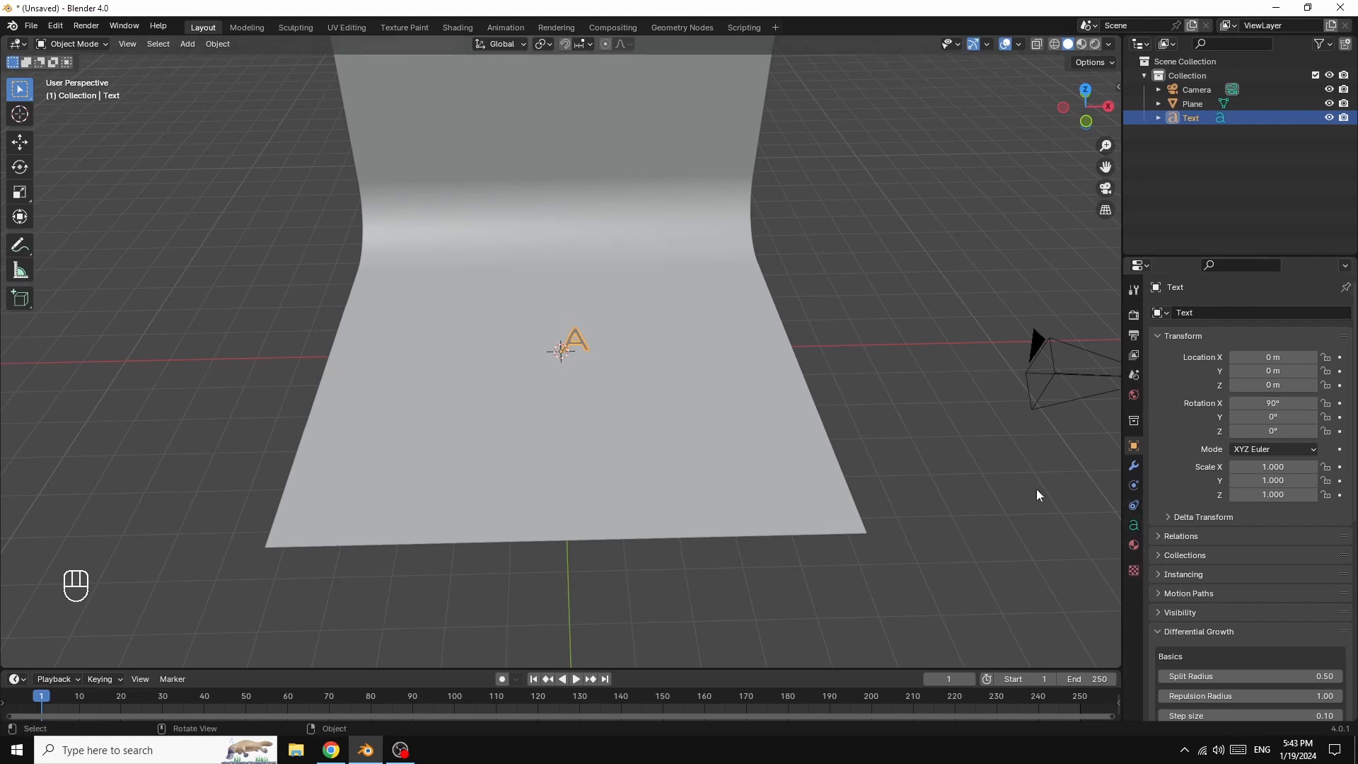
# Step: Scale the letter A up uniformly by a factor of about 4
pyautogui.scroll(4, 868, 332)
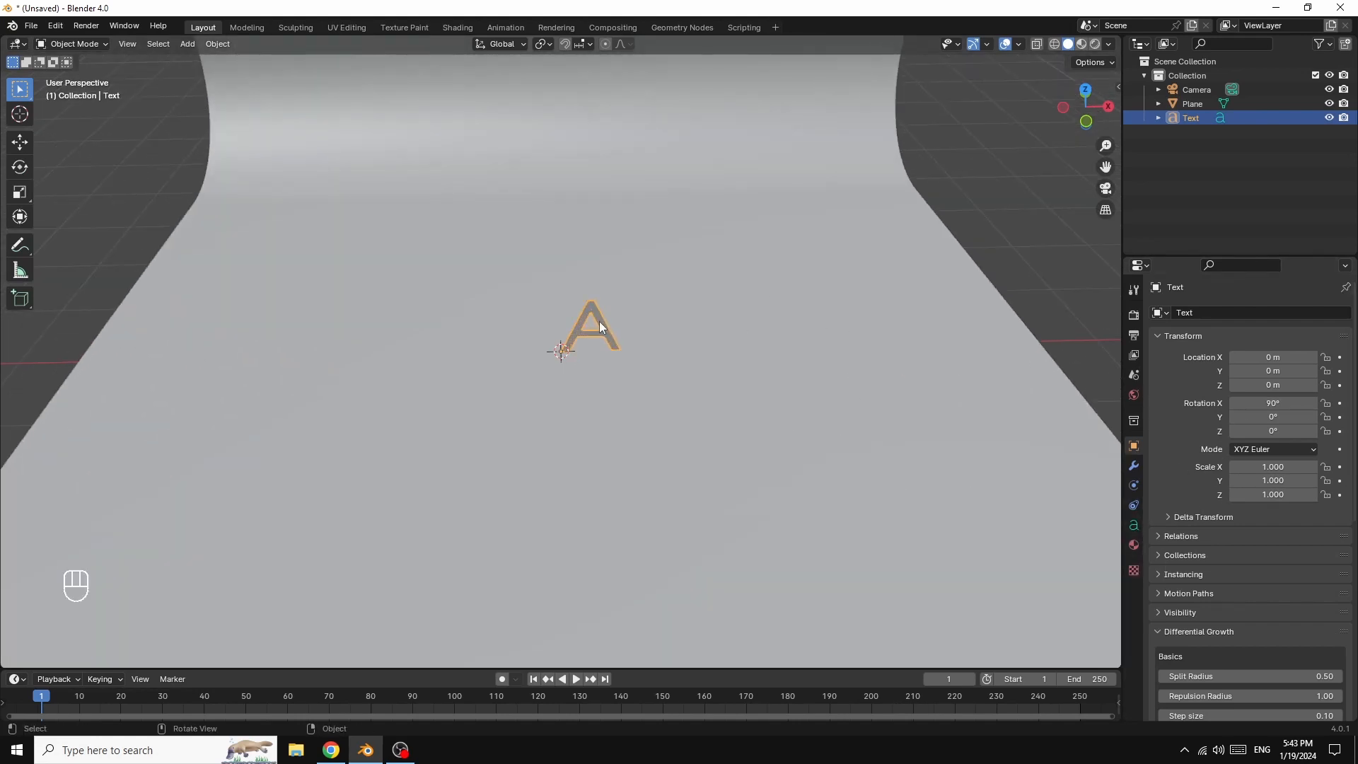
pyautogui.scroll(-5, 594, 317)
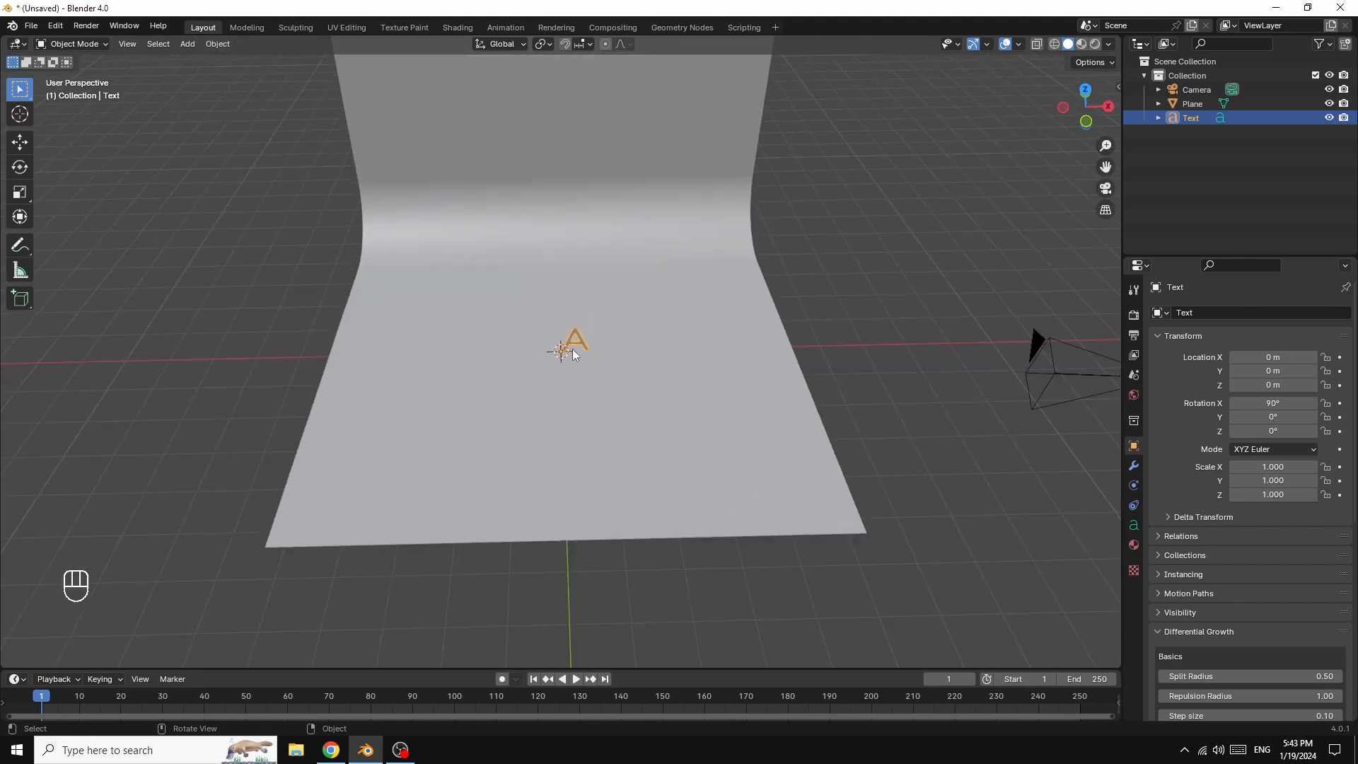
pyautogui.press('s')
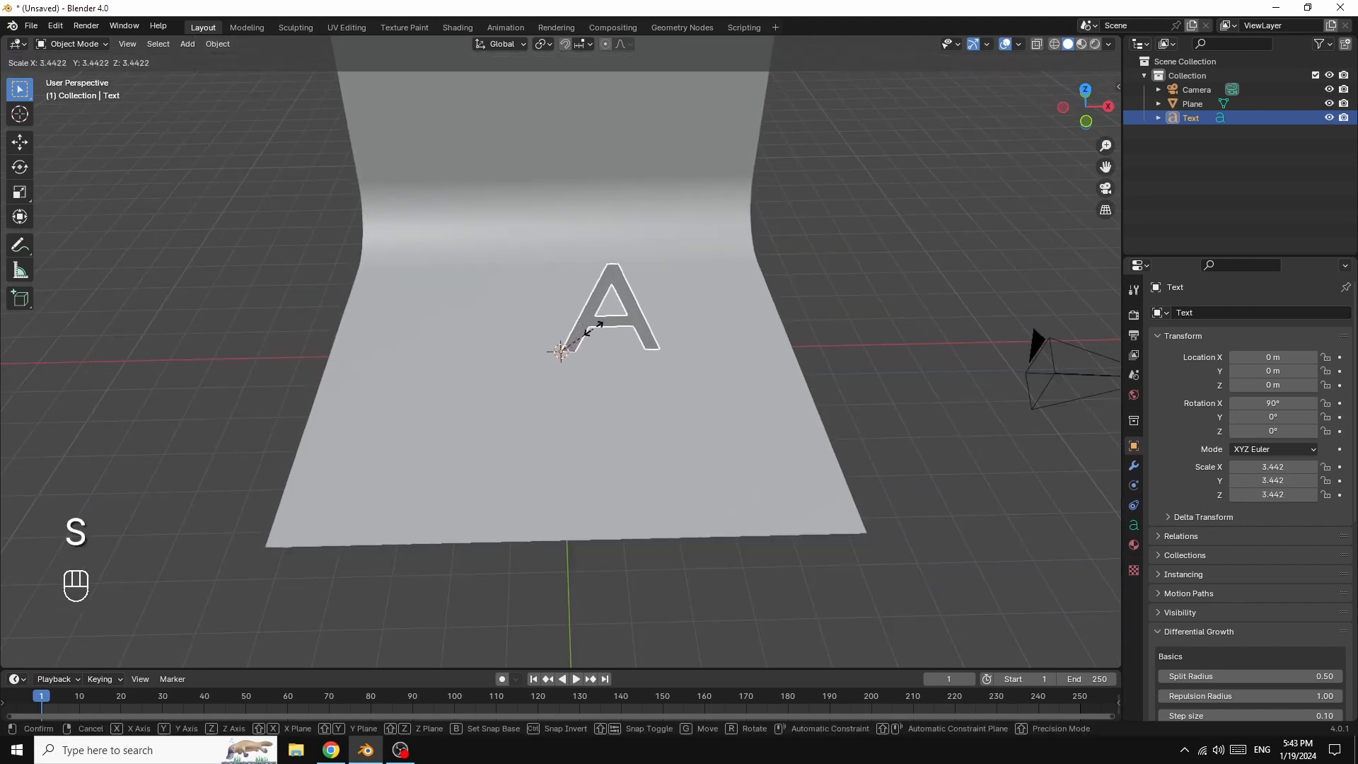
pyautogui.click(600, 329)
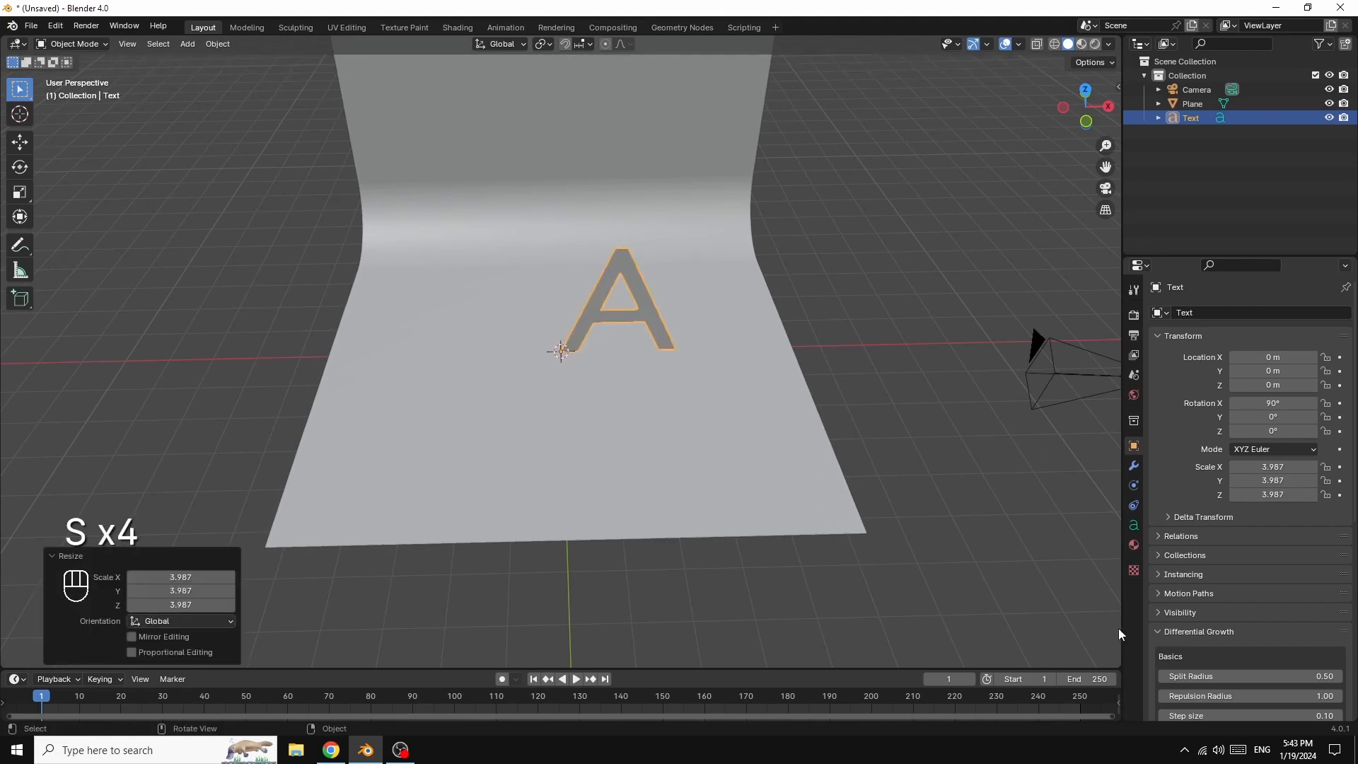
# Step: Give the letter A thickness by setting its geometry Extrude value to 0.15 m
pyautogui.click(1134, 525)
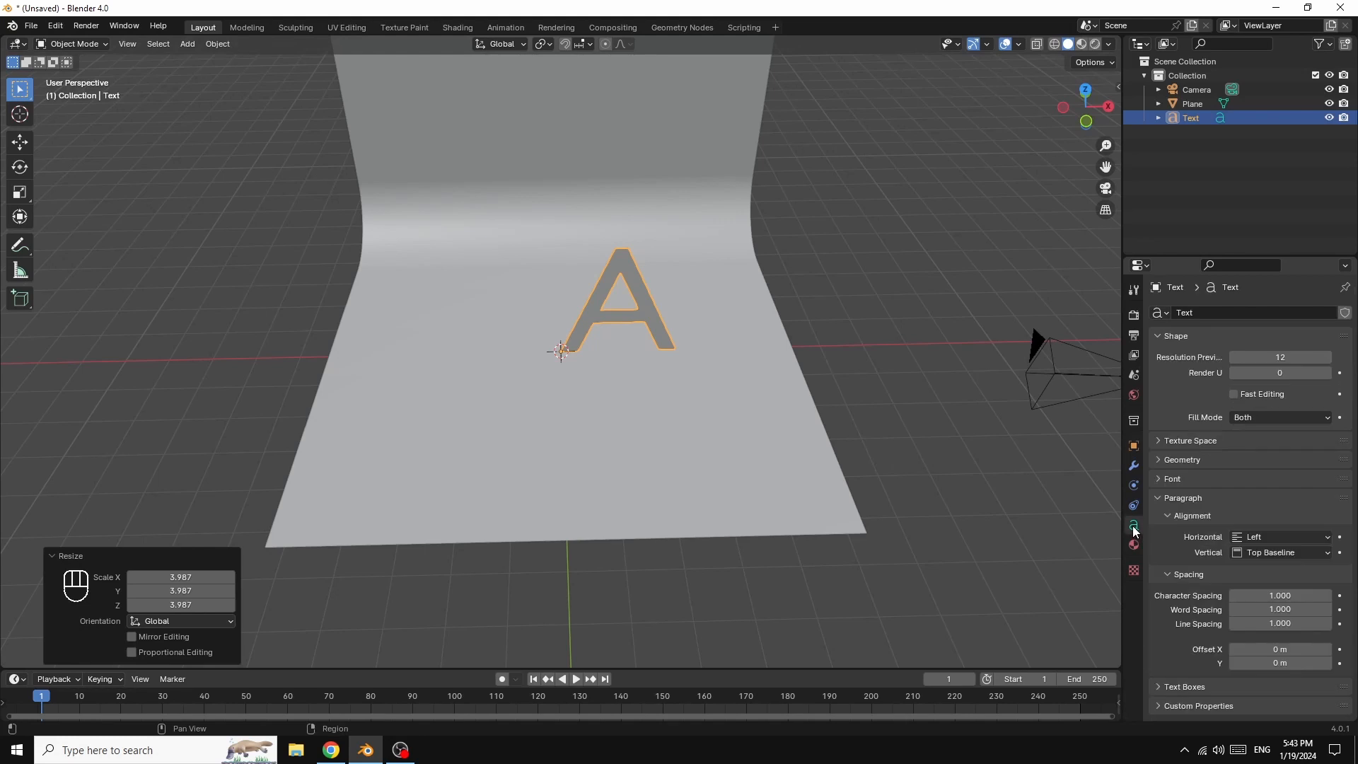
pyautogui.click(1156, 460)
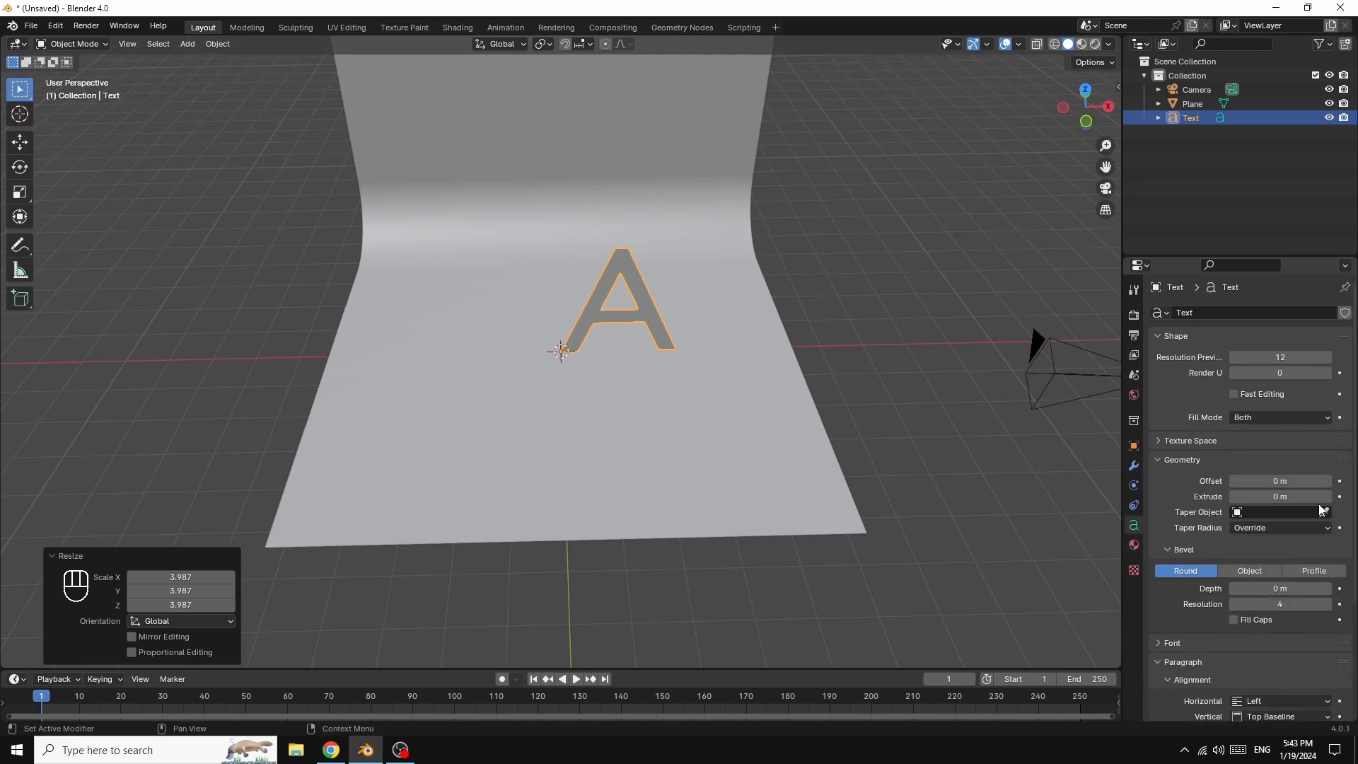
pyautogui.moveTo(1280, 496); pyautogui.dragTo(1291, 496)
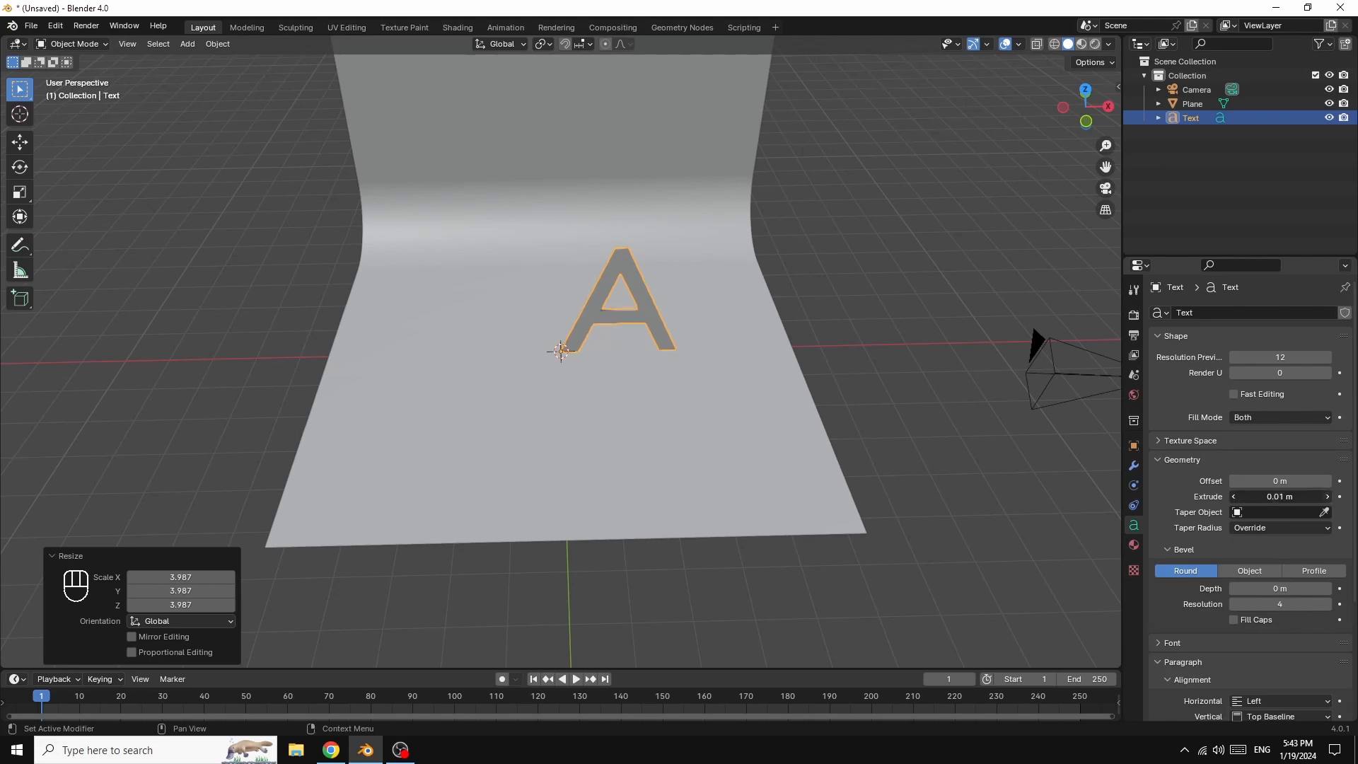
pyautogui.click(1328, 499)
pyautogui.click(1328, 498)
pyautogui.click(1328, 499)
pyautogui.click(1328, 499)
pyautogui.click(1328, 499)
pyautogui.click(1328, 498)
pyautogui.click(1328, 498)
pyautogui.click(1328, 499)
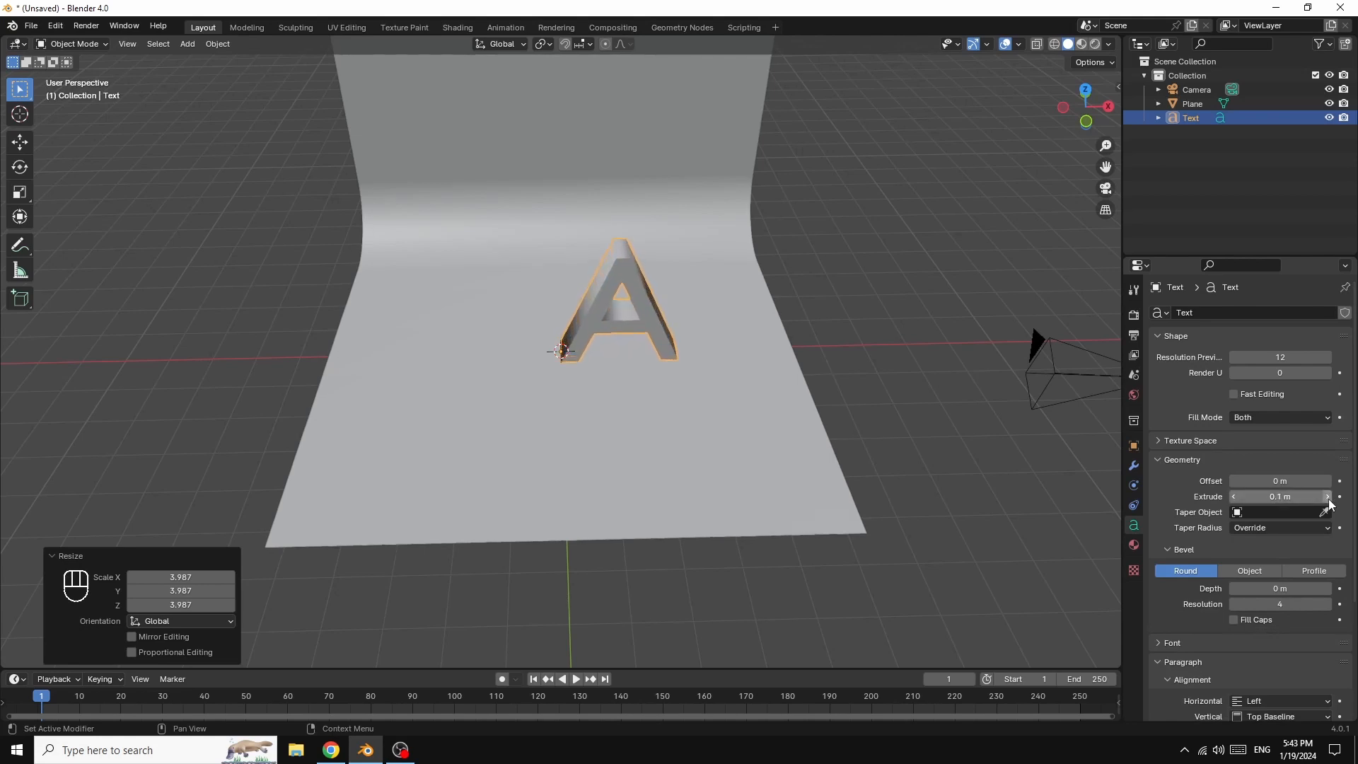
pyautogui.click(1328, 497)
pyautogui.click(1327, 498)
pyautogui.click(1327, 498)
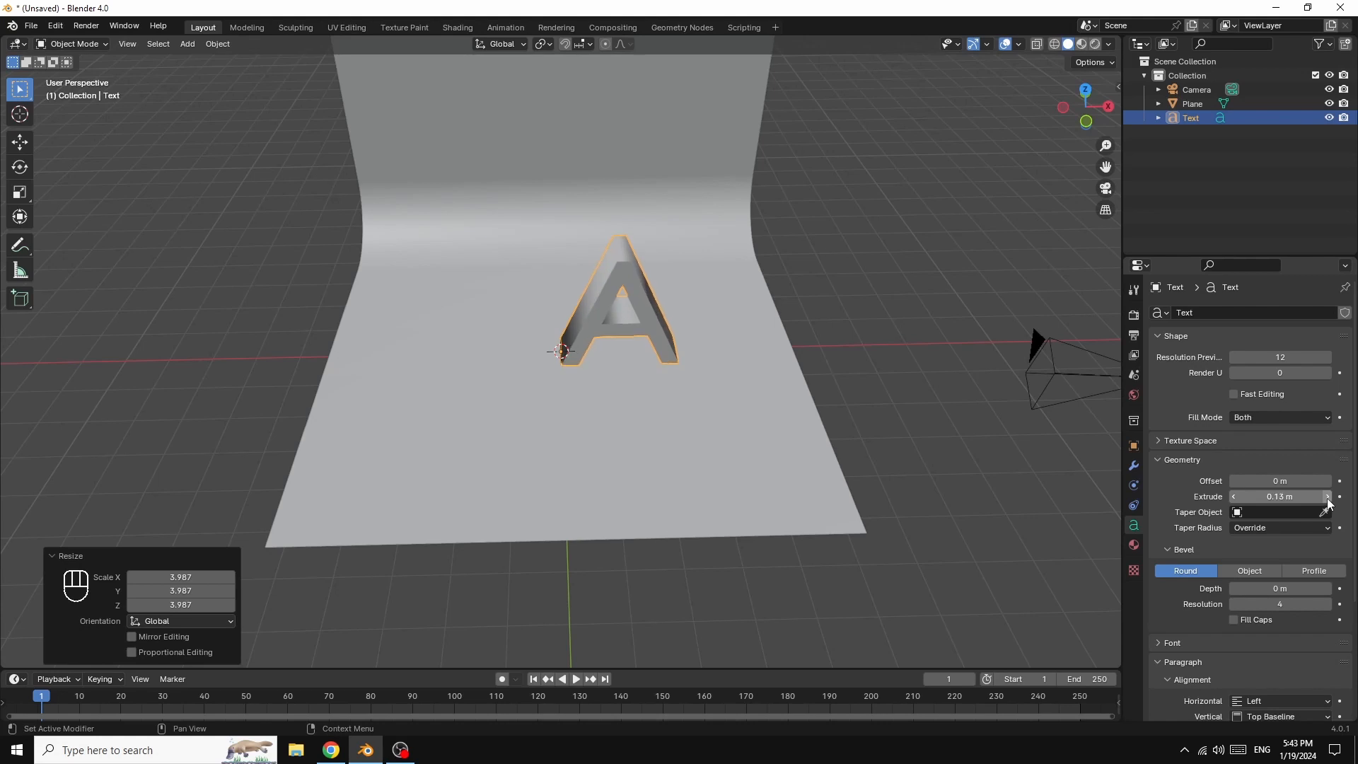
pyautogui.click(1327, 498)
pyautogui.click(1327, 498)
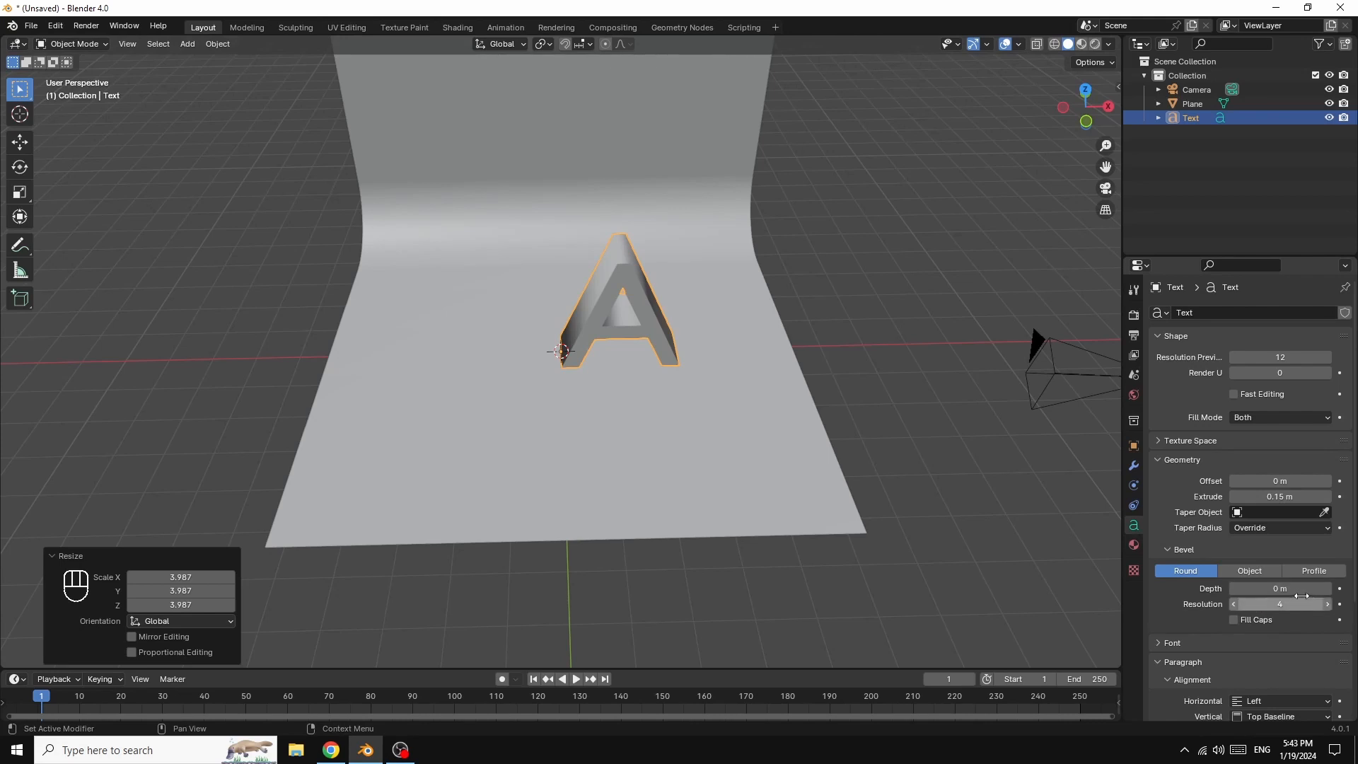
# Step: Round the letter's edges with a bevel depth of 0.03 m and a bevel resolution of 8
pyautogui.moveTo(1280, 588); pyautogui.dragTo(1327, 588)
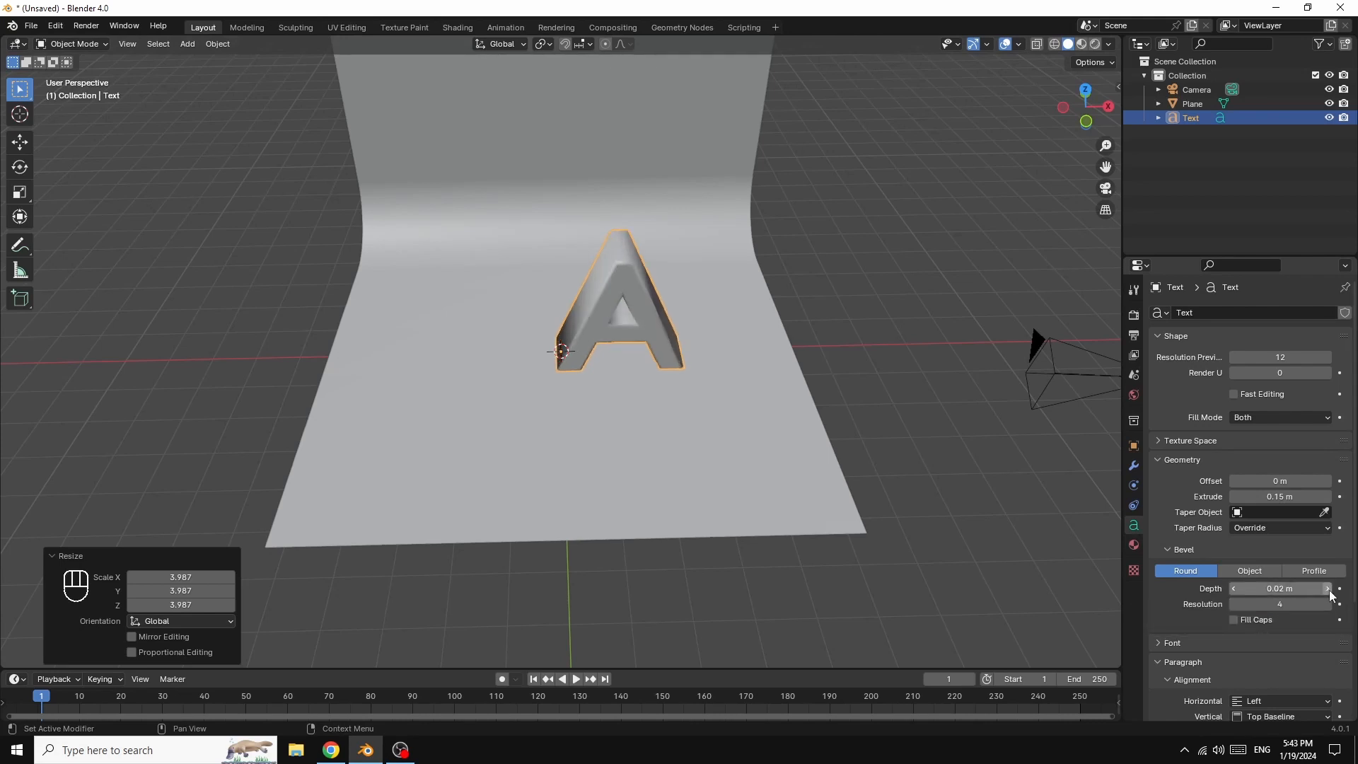
pyautogui.click(1328, 588)
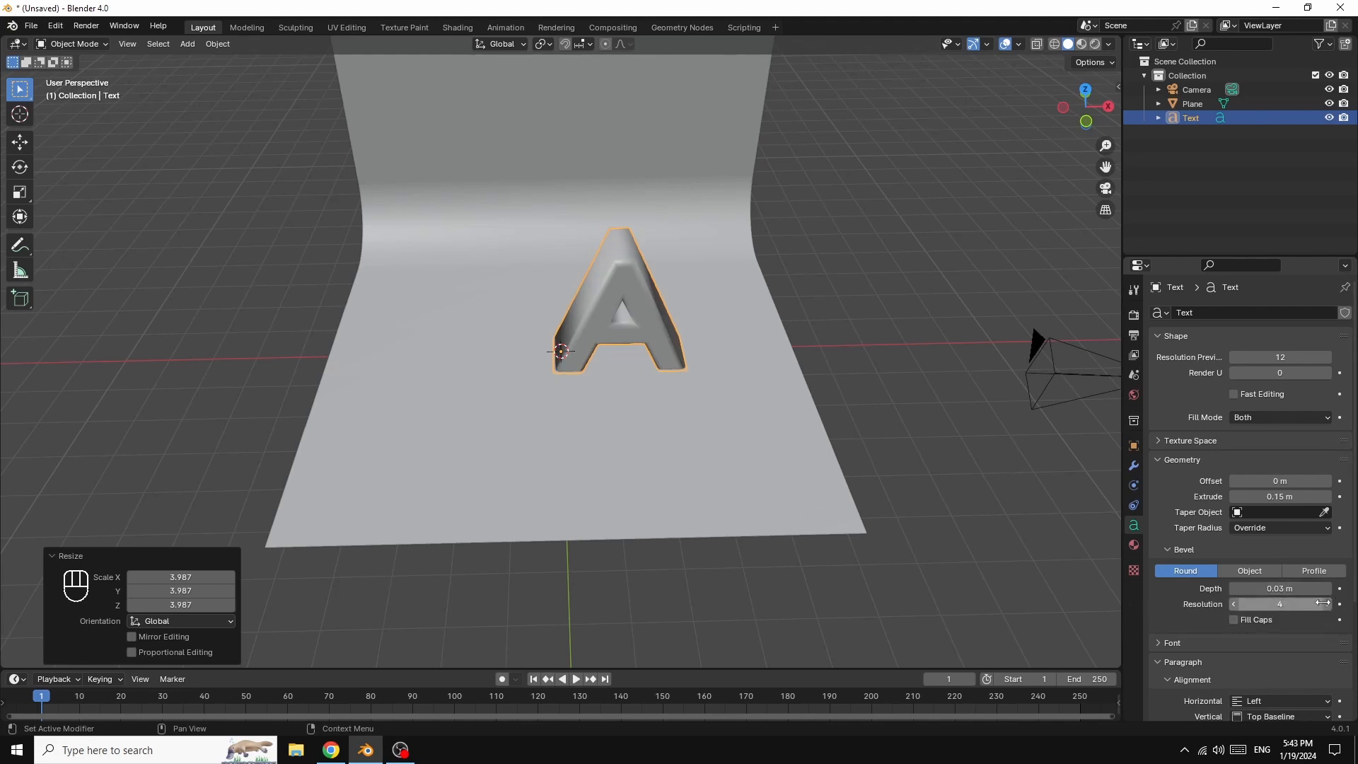
pyautogui.click(1327, 604)
pyautogui.click(1327, 604)
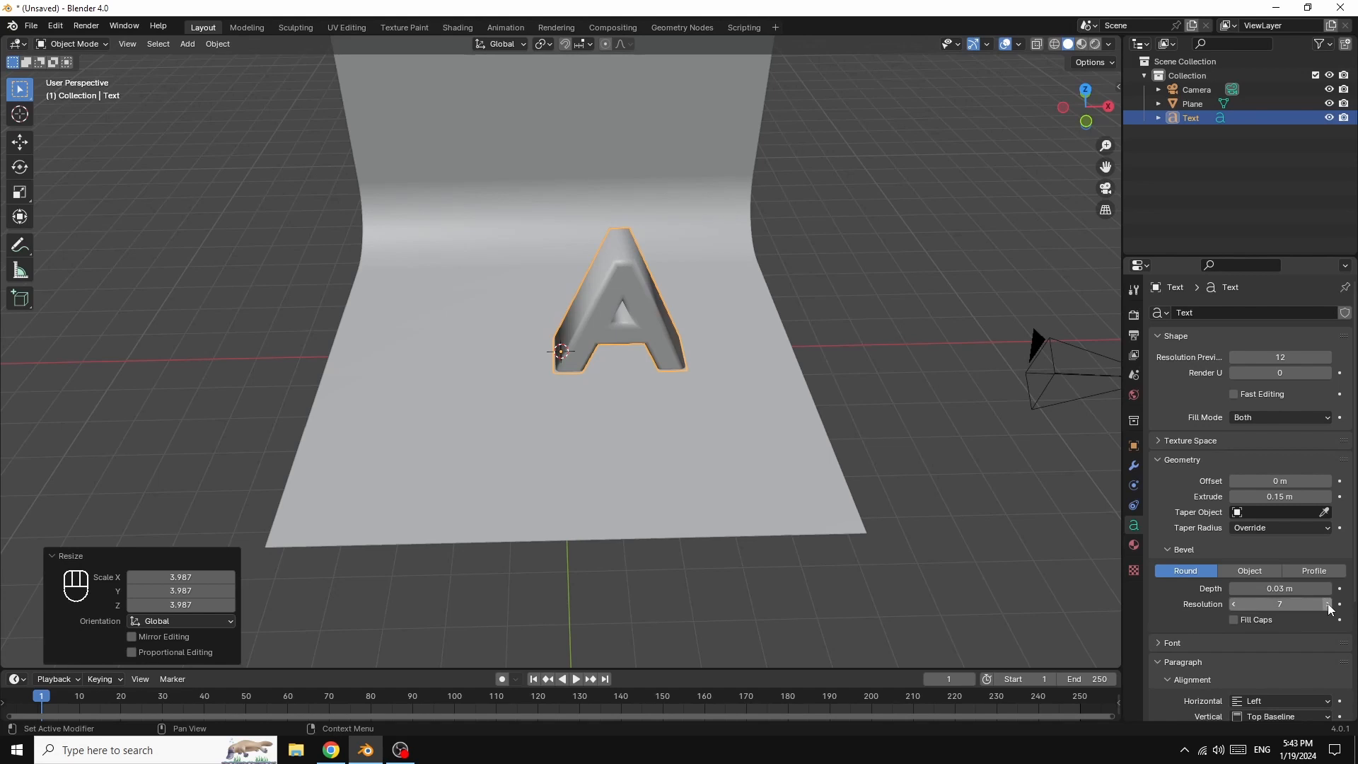
pyautogui.click(1327, 604)
pyautogui.click(1327, 604)
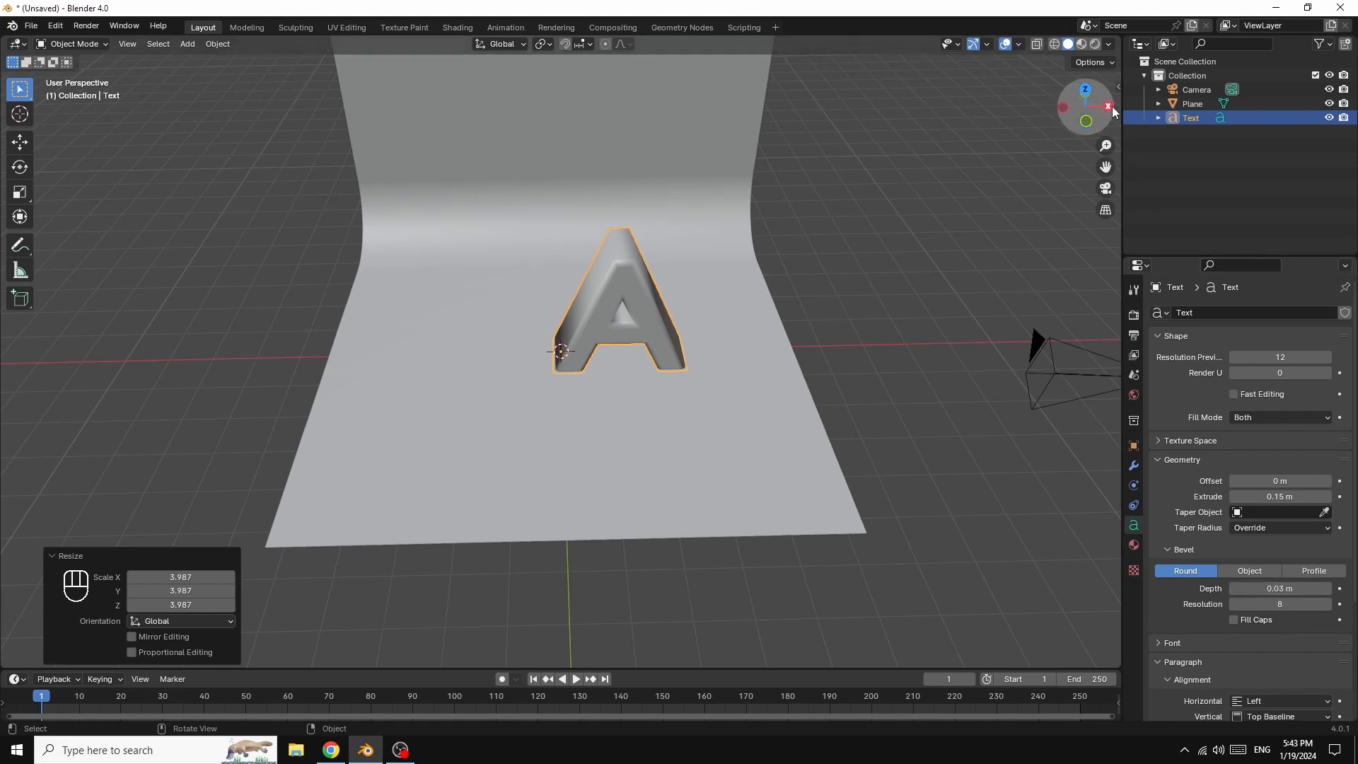
pyautogui.moveTo(1085, 106); pyautogui.dragTo(1060, 93)
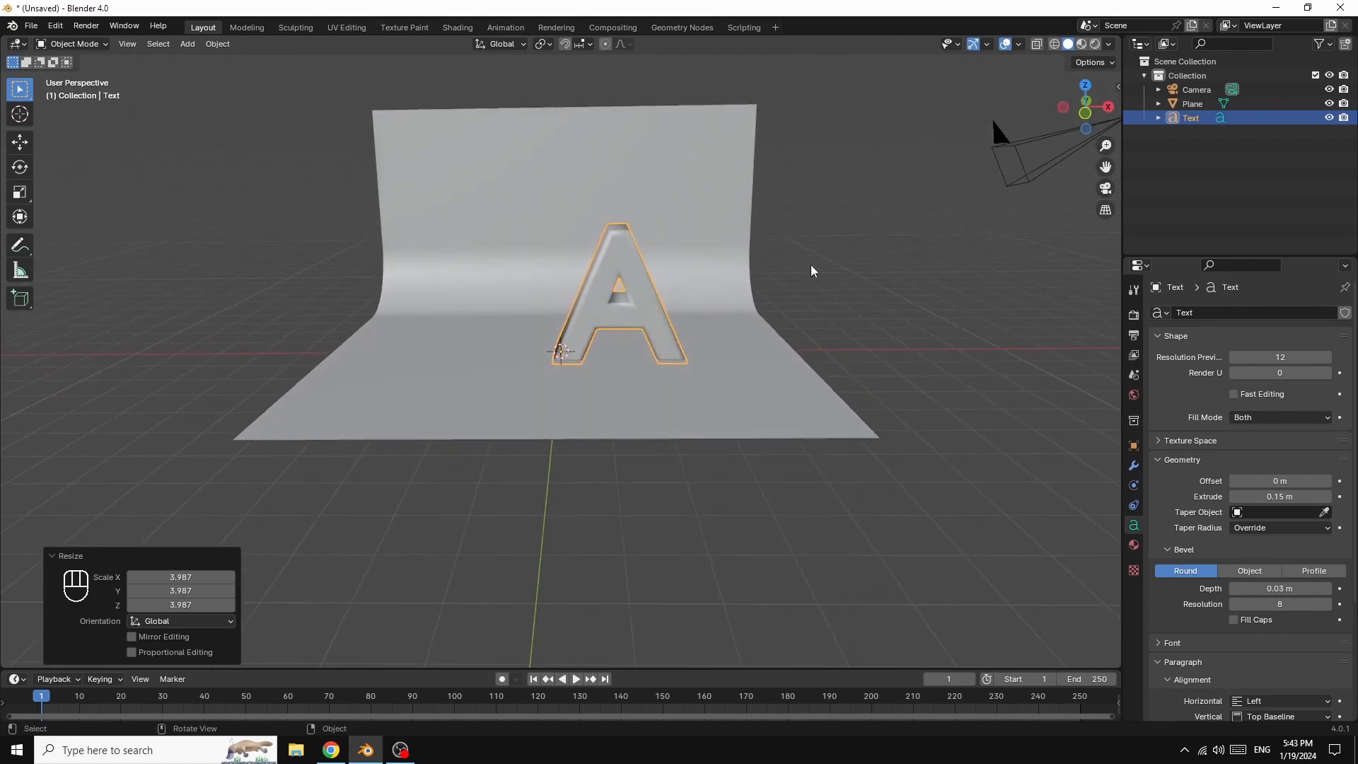
# Step: Set the horizontal paragraph alignment of the letter A to Center
pyautogui.scroll(-5, 1301, 570)
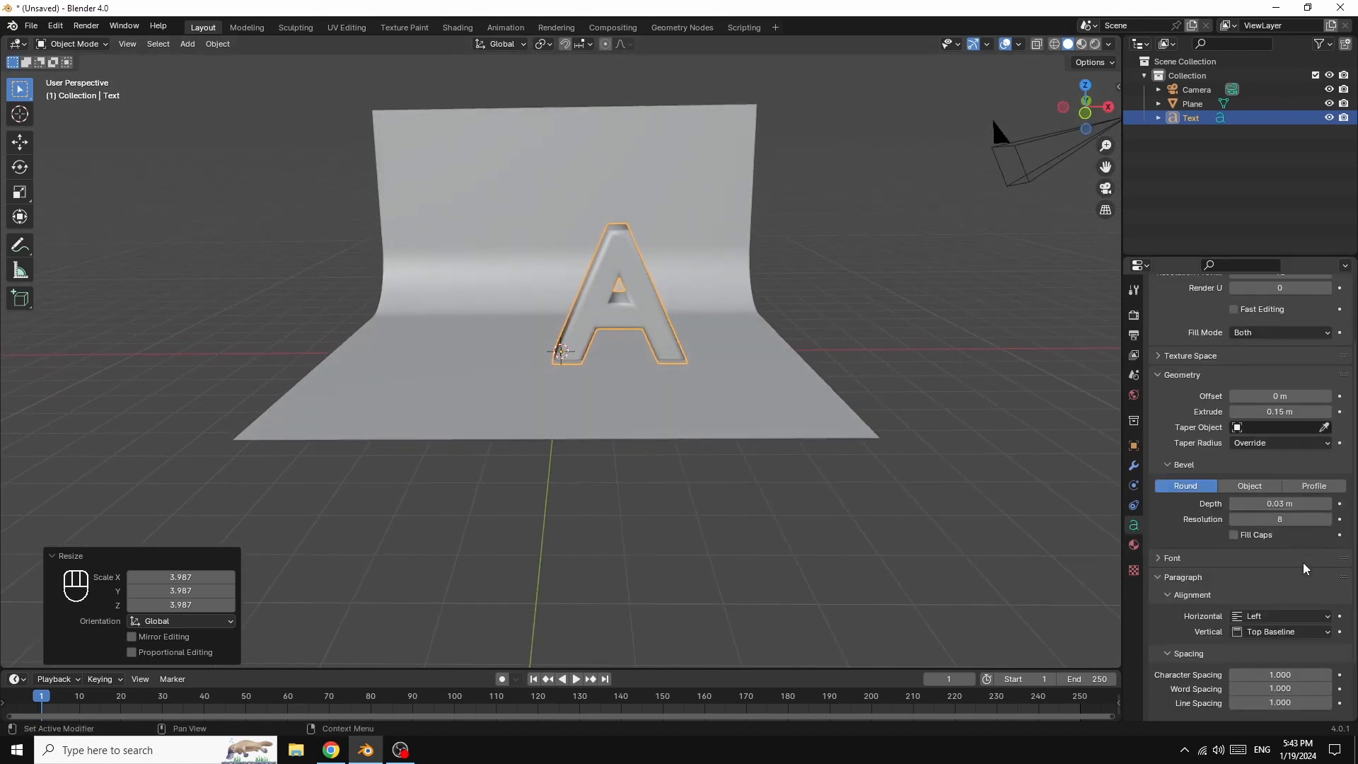
pyautogui.click(1263, 561)
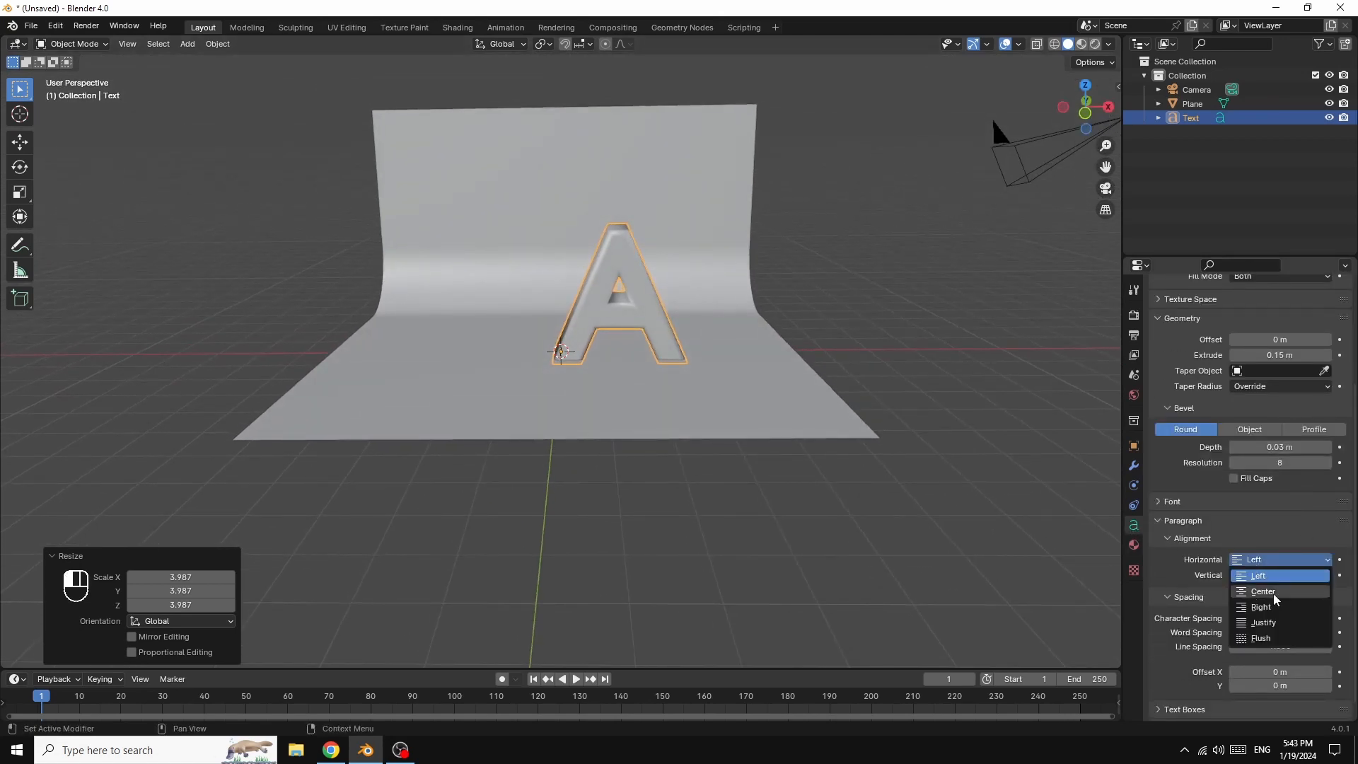
pyautogui.click(1264, 593)
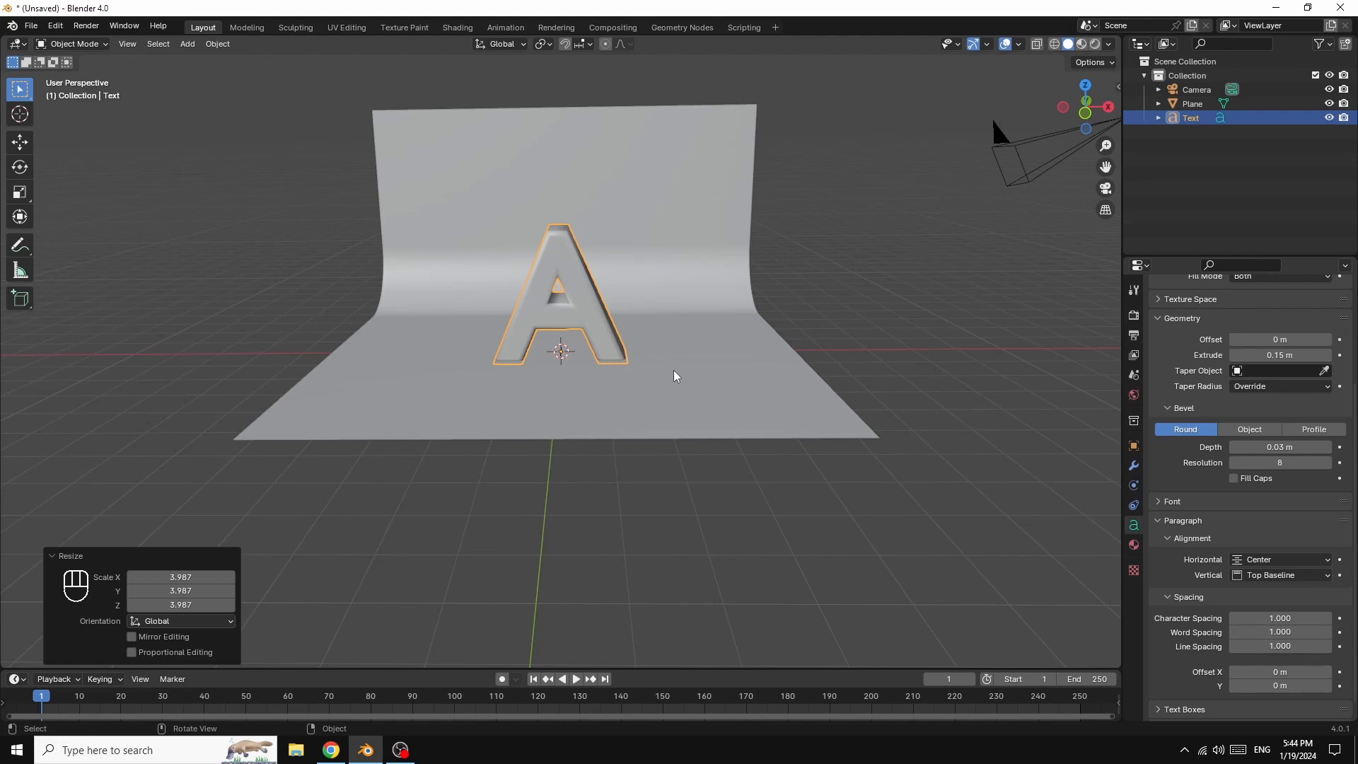
# Step: Raise the letter A about 0.15 m along the Z axis so that it stands on the backdrop
pyautogui.press('g')
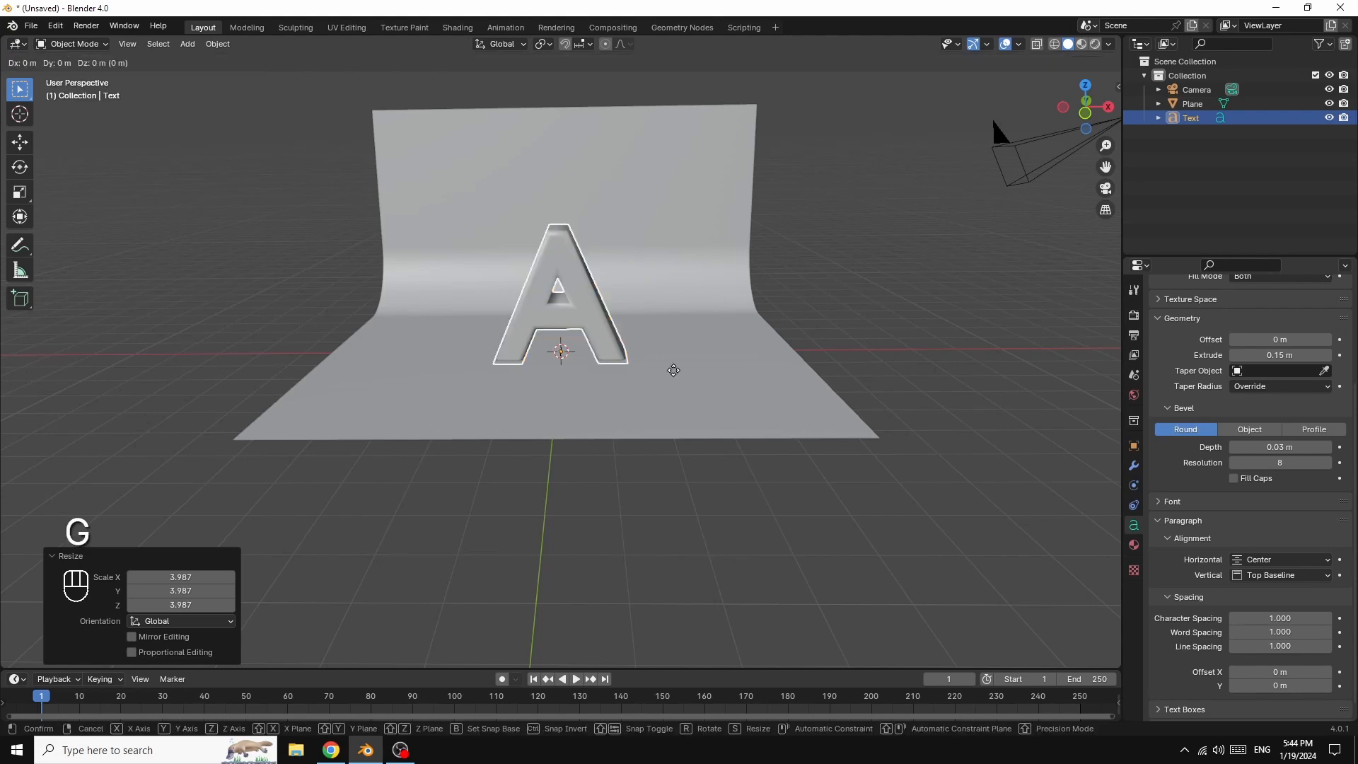
pyautogui.press('z')
pyautogui.click(555, 246)
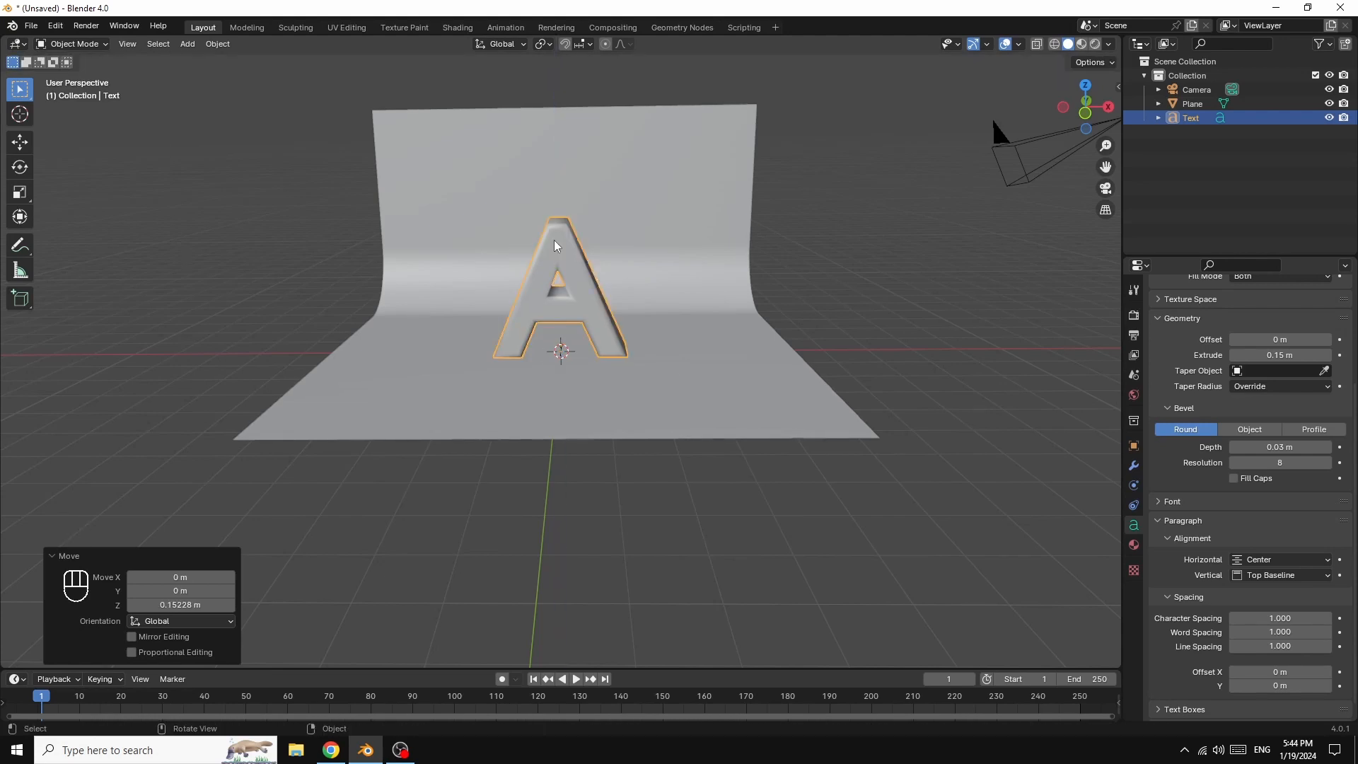
# Step: Convert the letter A from a text object to a mesh
pyautogui.rightClick(555, 245)
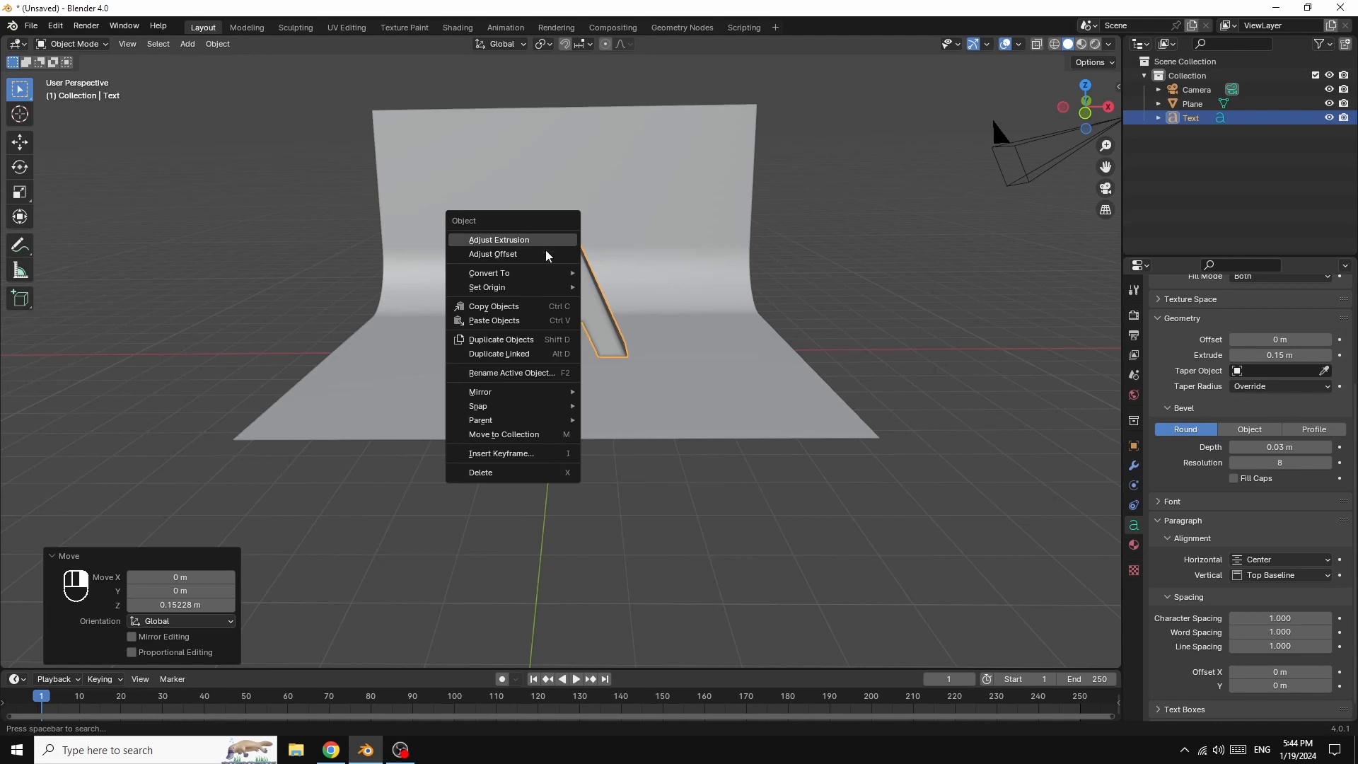
pyautogui.moveTo(524, 275)
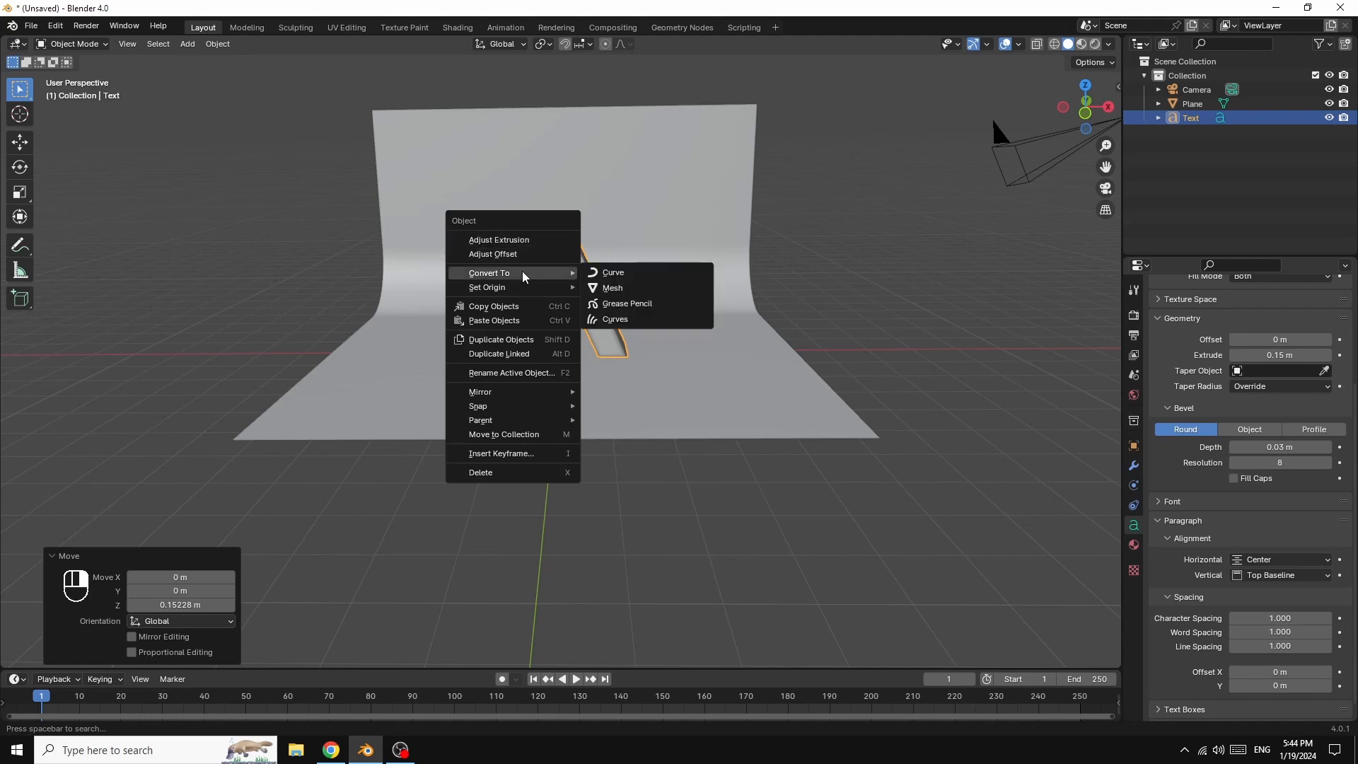
pyautogui.click(611, 289)
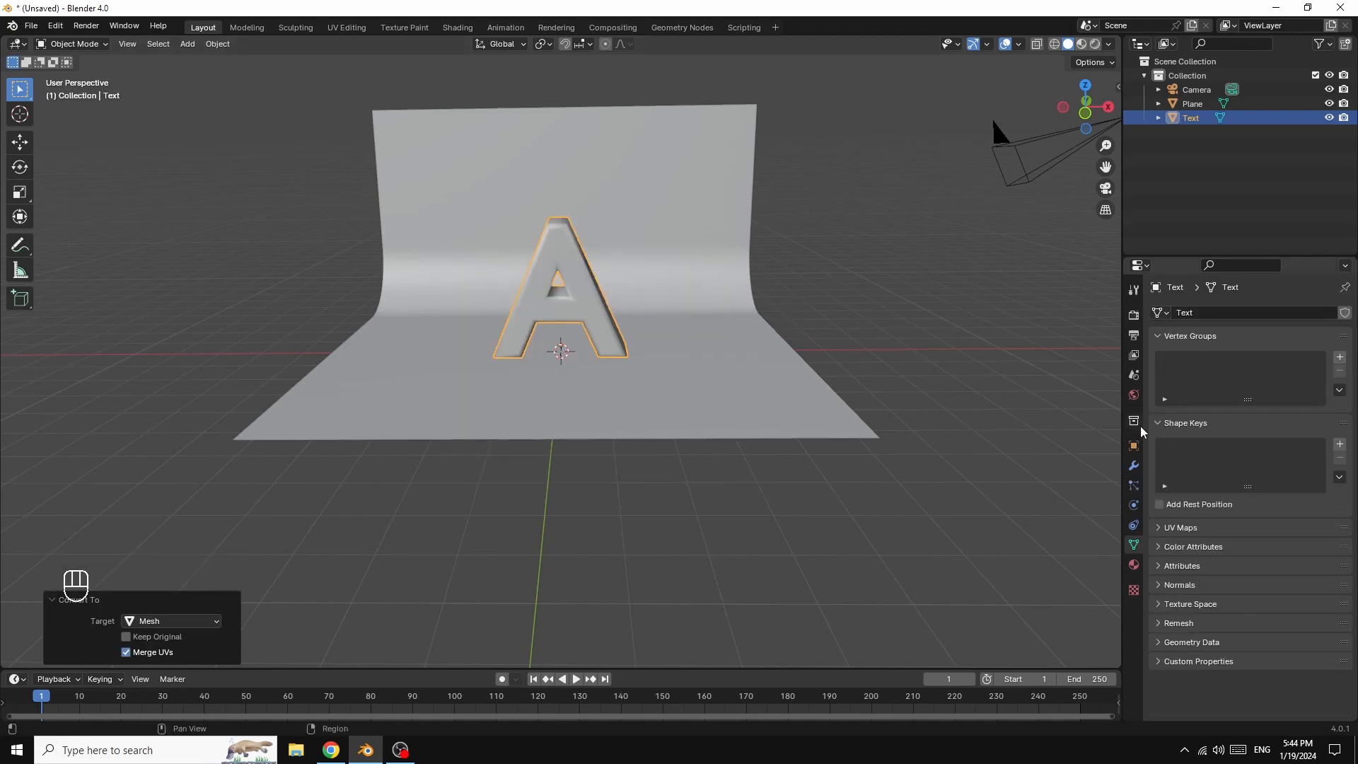
# Step: Show the scene in wireframe shading and add a Remesh modifier to the letter A
pyautogui.click(1053, 44)
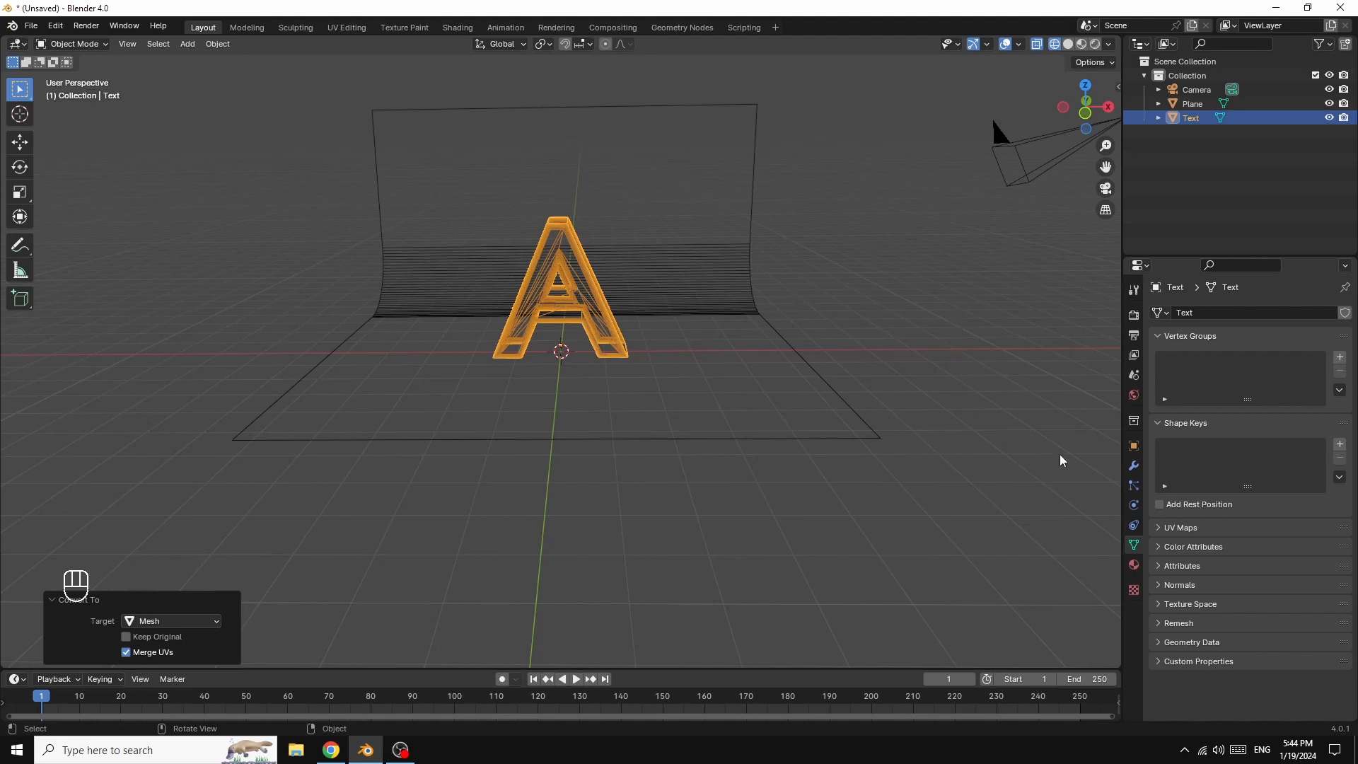
pyautogui.click(1134, 466)
pyautogui.click(1245, 312)
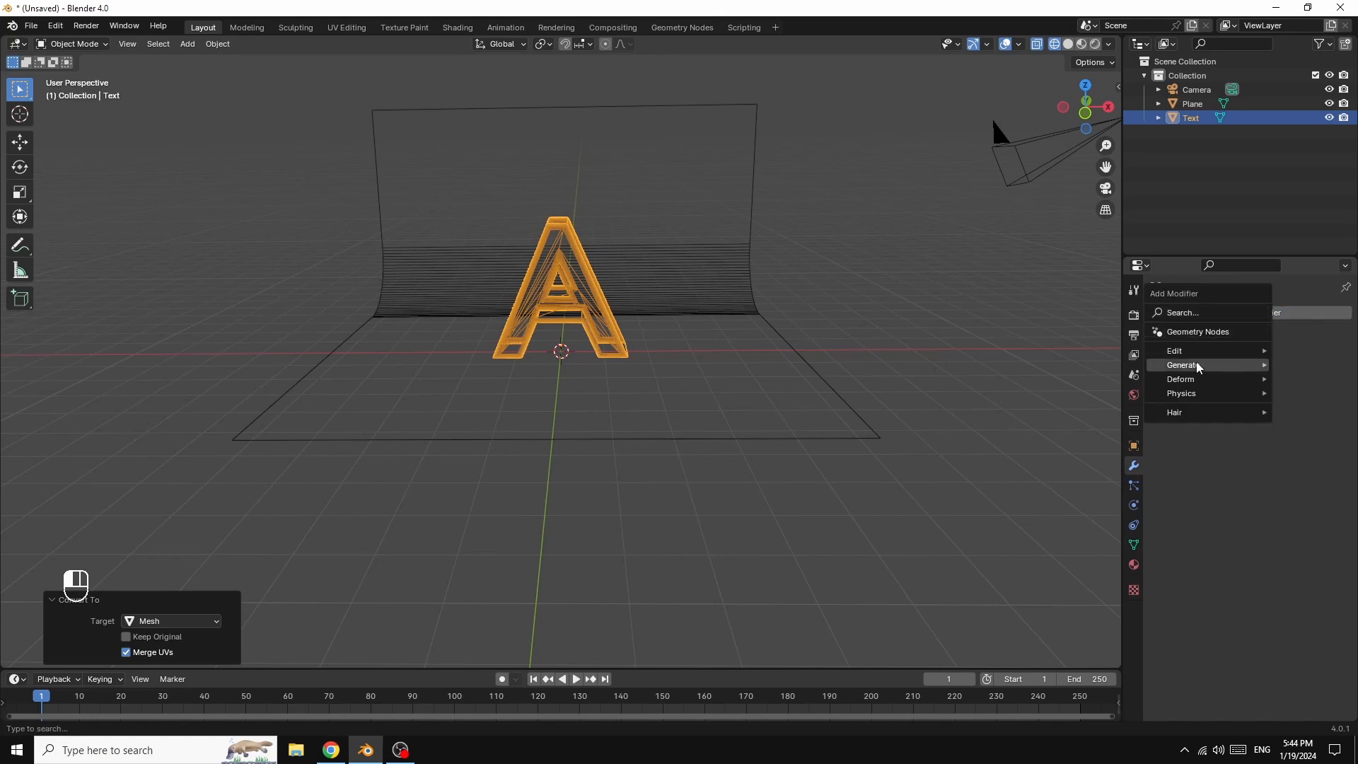
pyautogui.moveTo(1199, 371)
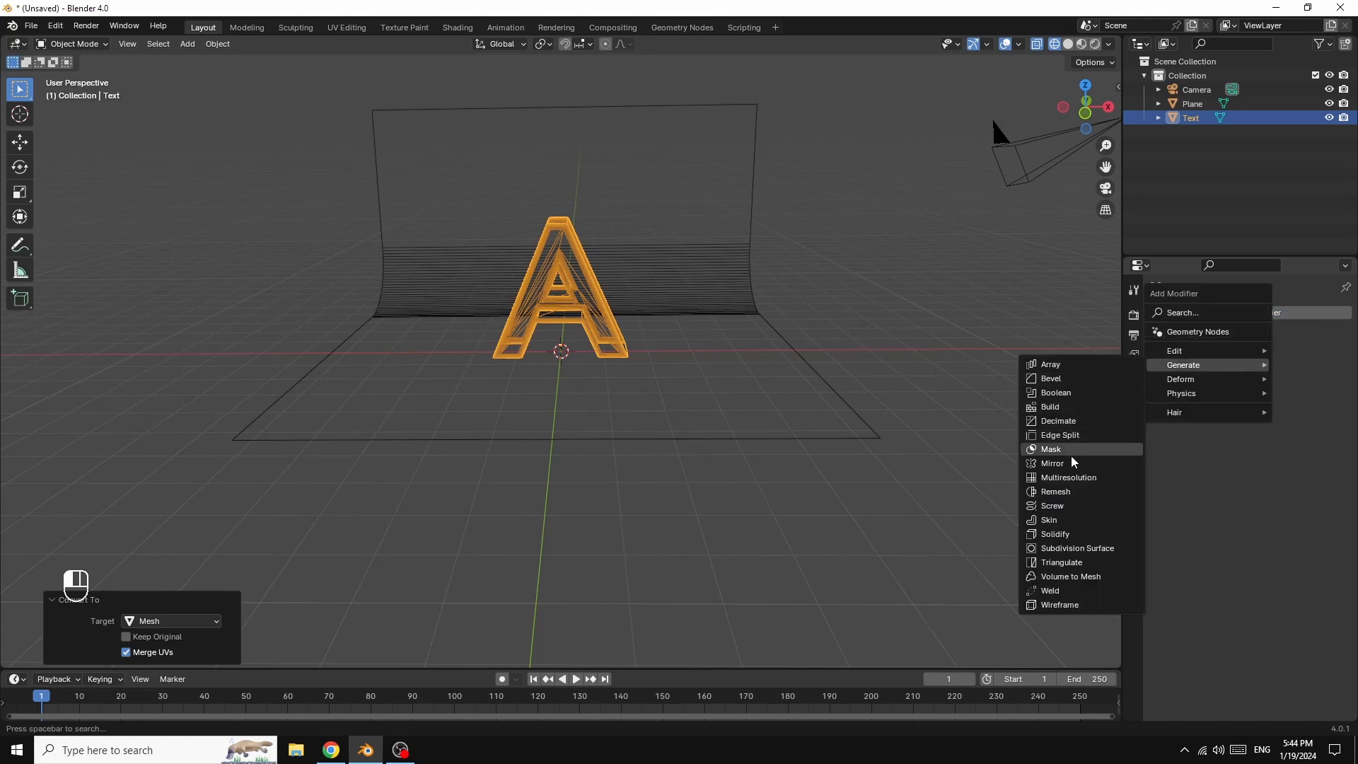
pyautogui.click(1057, 492)
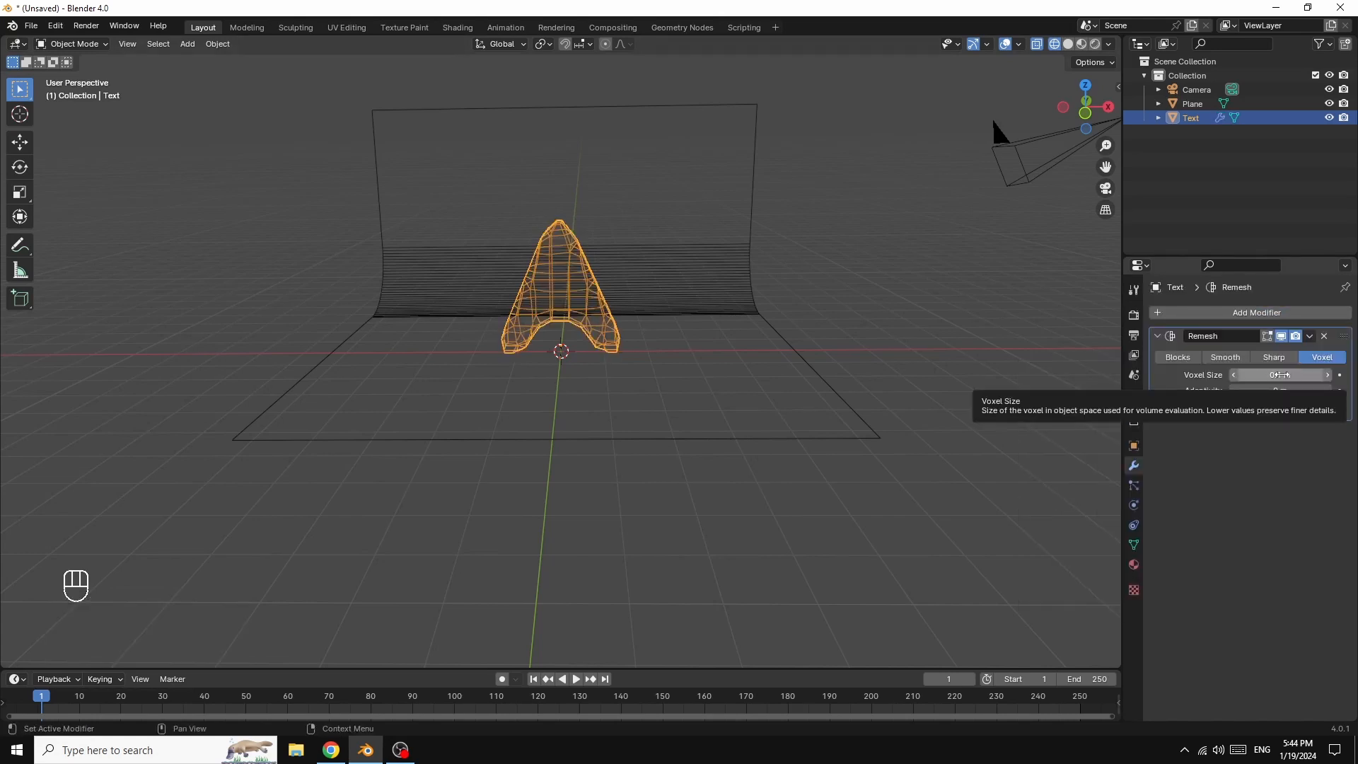
# Step: Refine the Remesh modifier's voxel size to about 0.0065 m and return the viewport to solid shading
pyautogui.moveTo(1281, 374)
pyautogui.keyDown('shift'); pyautogui.mouseDown()
pyautogui.moveTo(1233, 375)
pyautogui.moveTo(1304, 376)
pyautogui.mouseUp(); pyautogui.keyUp('shift')
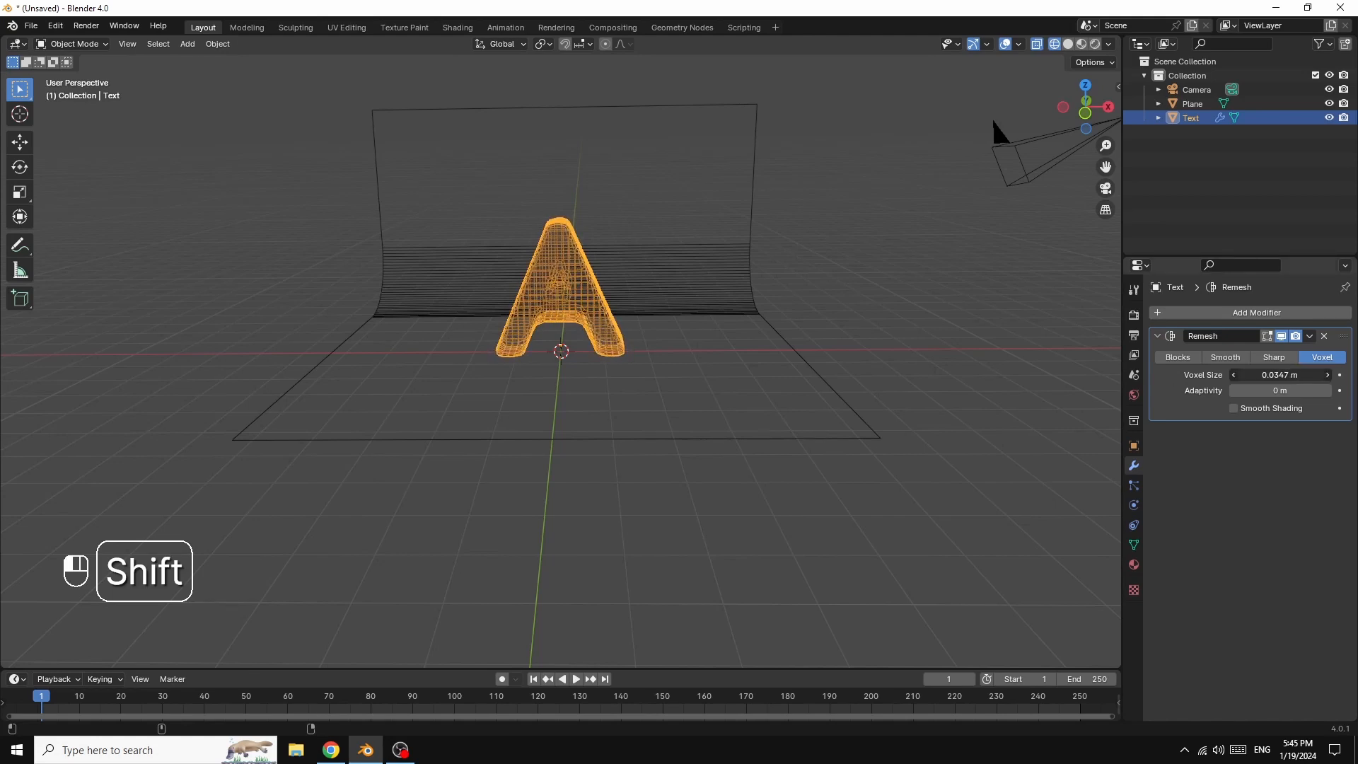
pyautogui.keyDown('shift'); pyautogui.moveTo(1291, 376); pyautogui.dragTo(1303, 374); pyautogui.keyUp('shift')
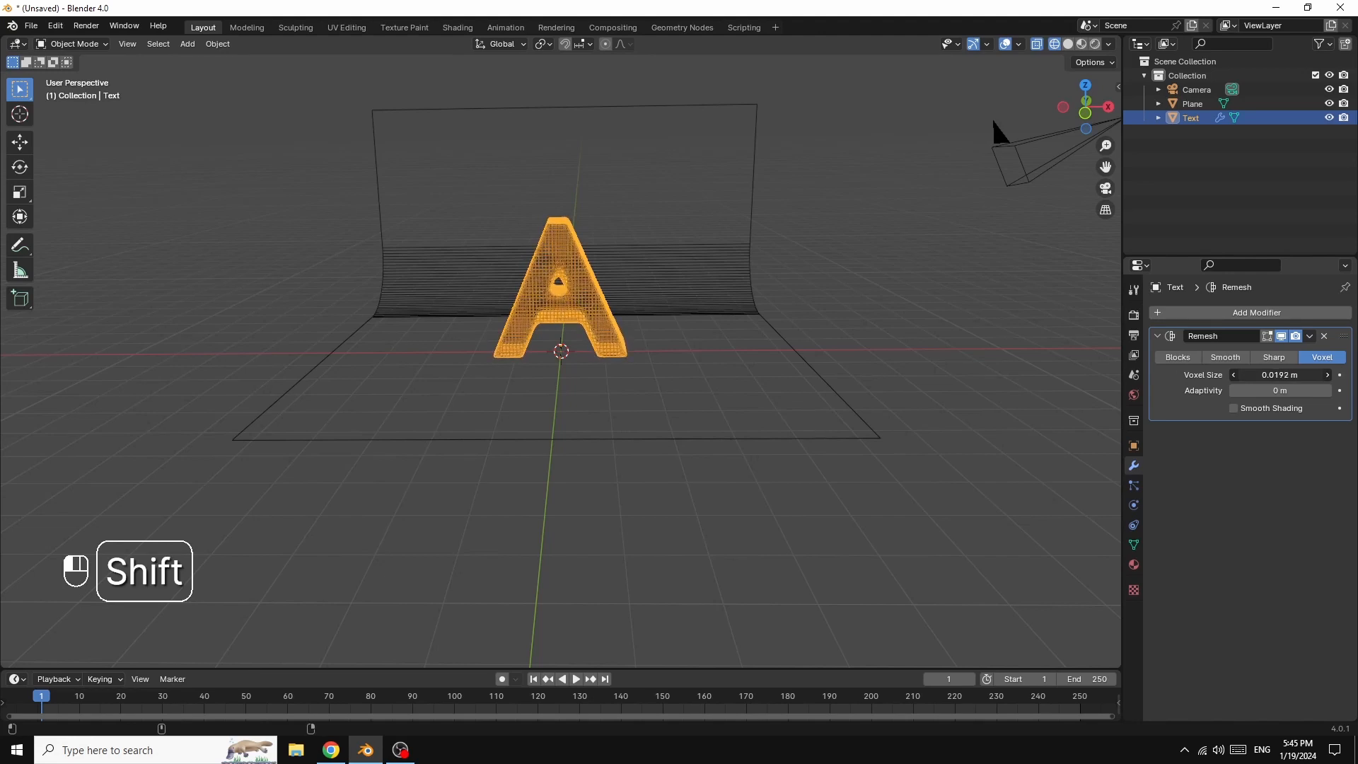
pyautogui.keyDown('shift'); pyautogui.moveTo(1309, 375); pyautogui.dragTo(1312, 374); pyautogui.keyUp('shift')
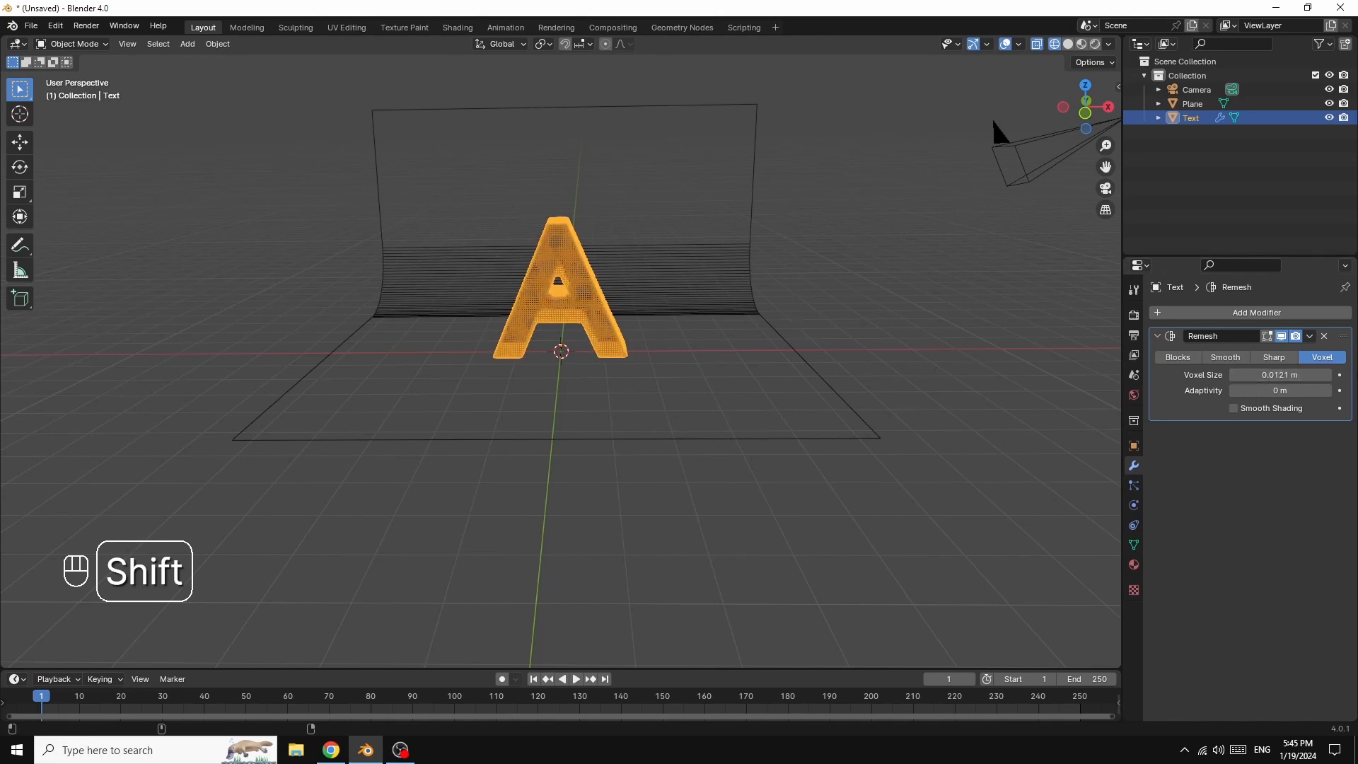
pyautogui.keyDown('shift'); pyautogui.moveTo(1307, 376); pyautogui.dragTo(1272, 376); pyautogui.keyUp('shift')
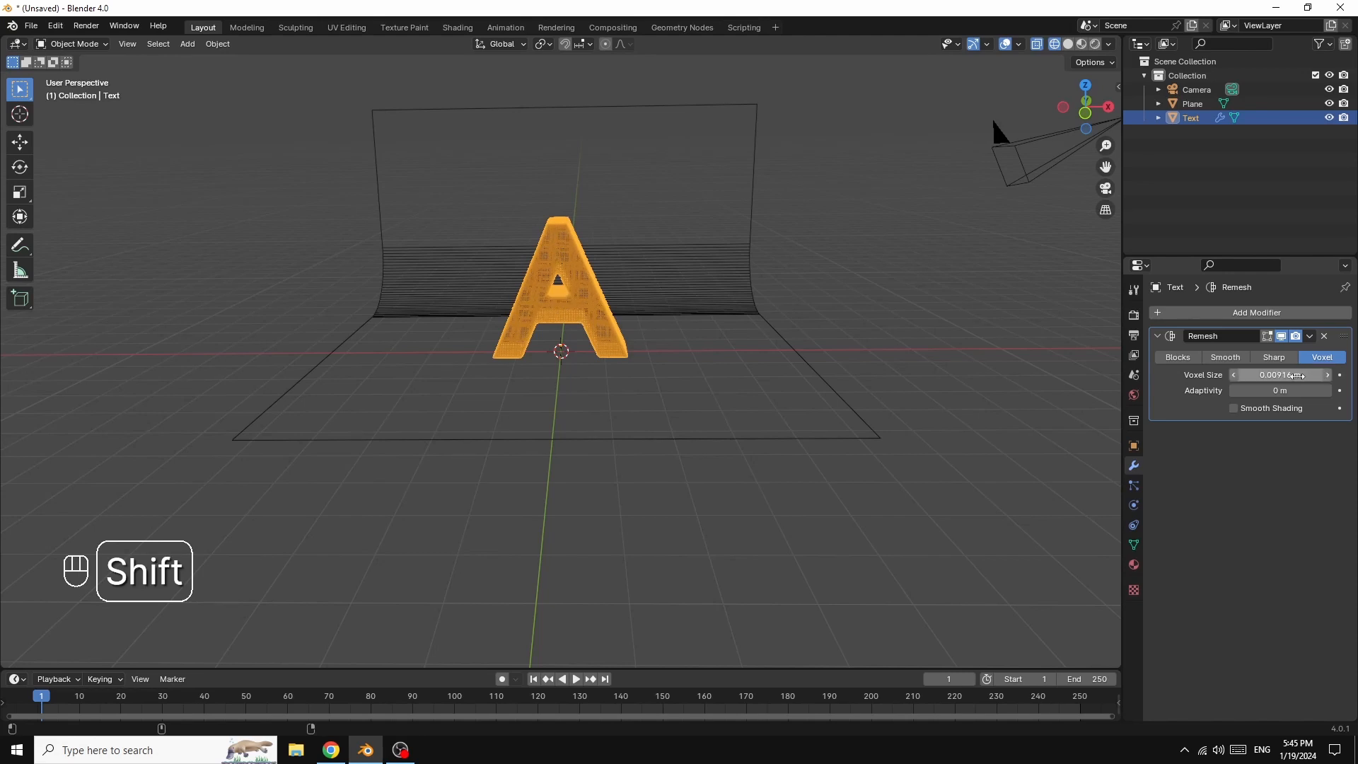
pyautogui.click(1068, 44)
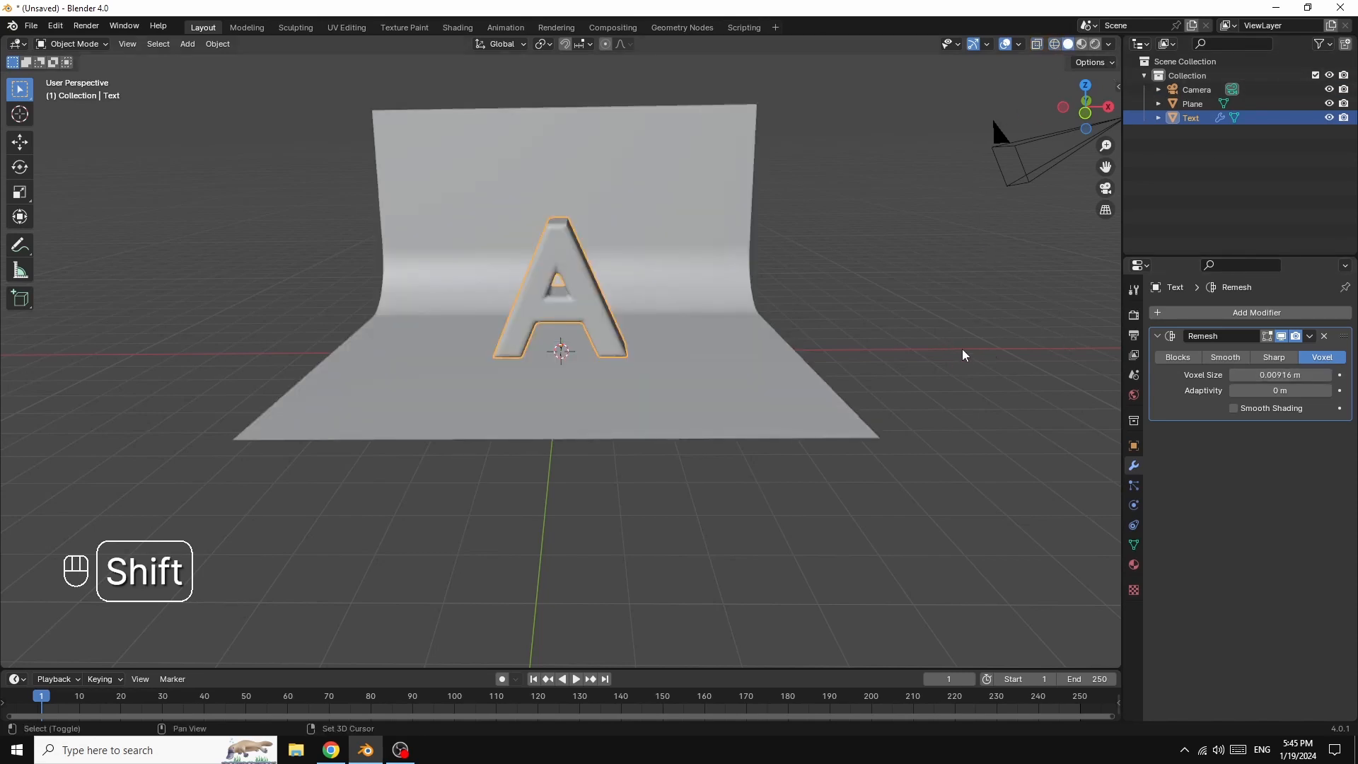
pyautogui.click(998, 292)
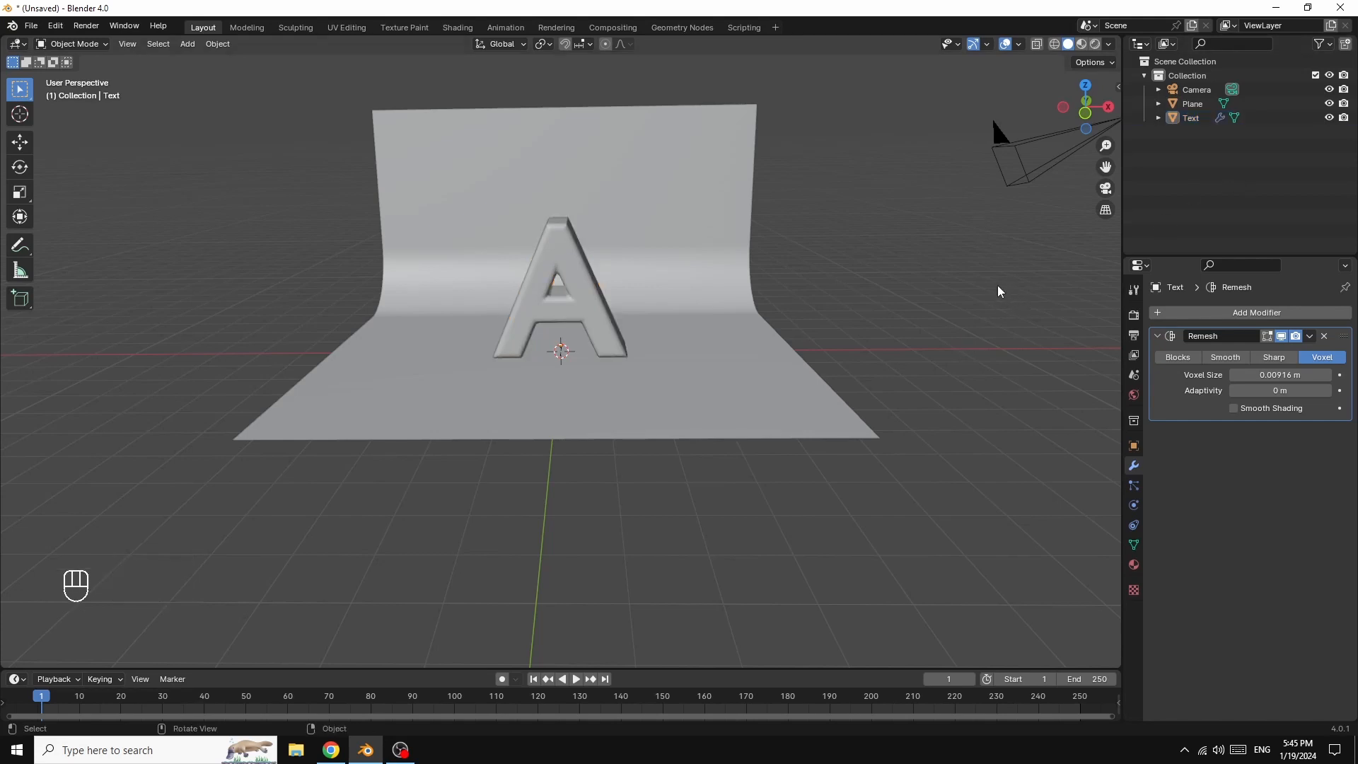
pyautogui.scroll(4, 998, 291)
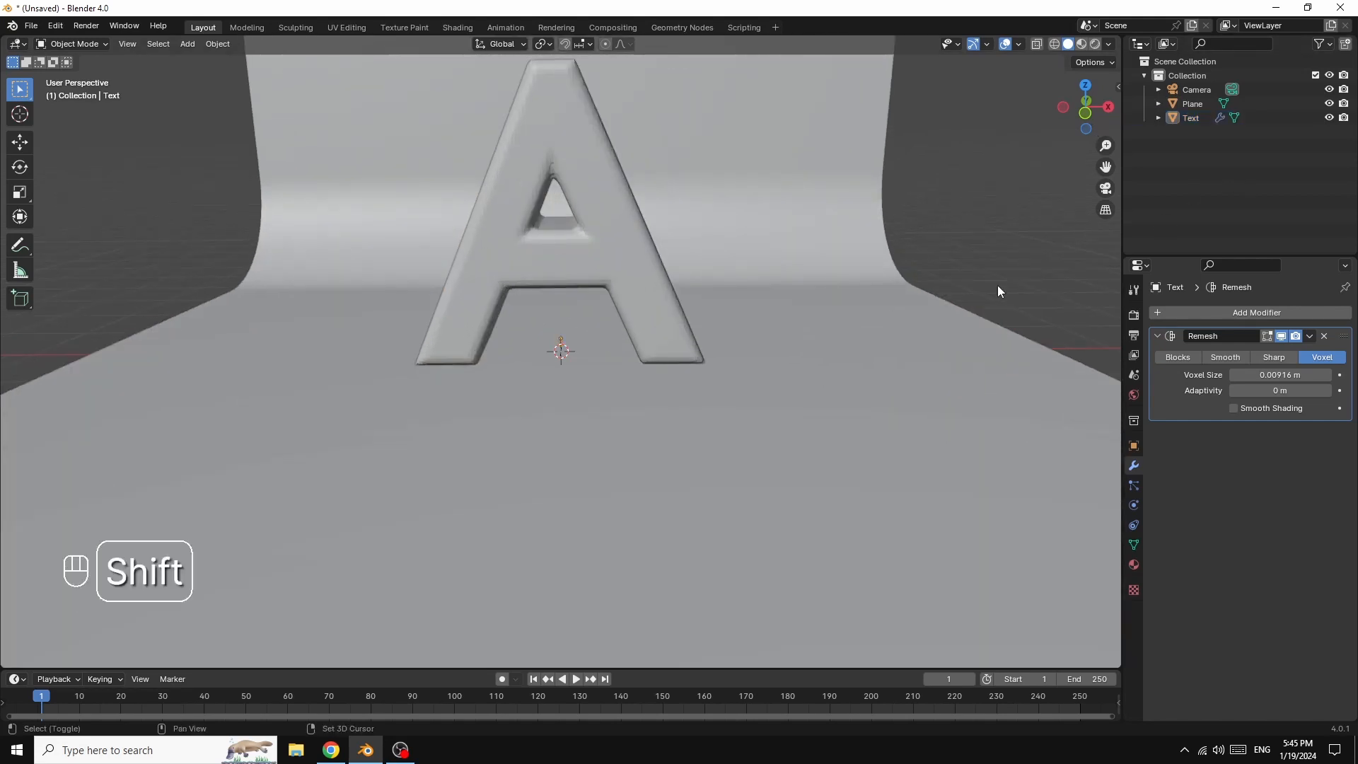
pyautogui.keyDown('shift'); pyautogui.click(601, 225); pyautogui.keyUp('shift')
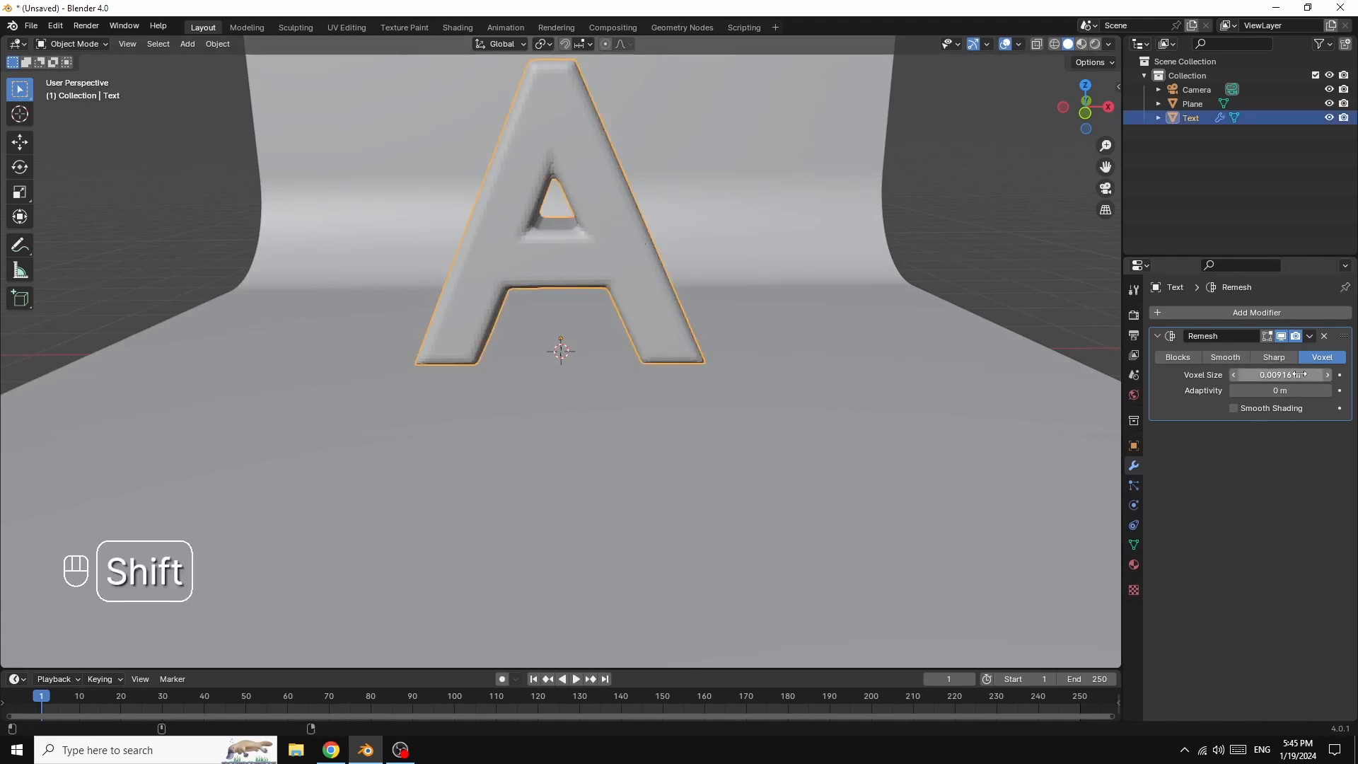
pyautogui.keyDown('shift'); pyautogui.moveTo(1244, 375); pyautogui.dragTo(1159, 375); pyautogui.keyUp('shift')
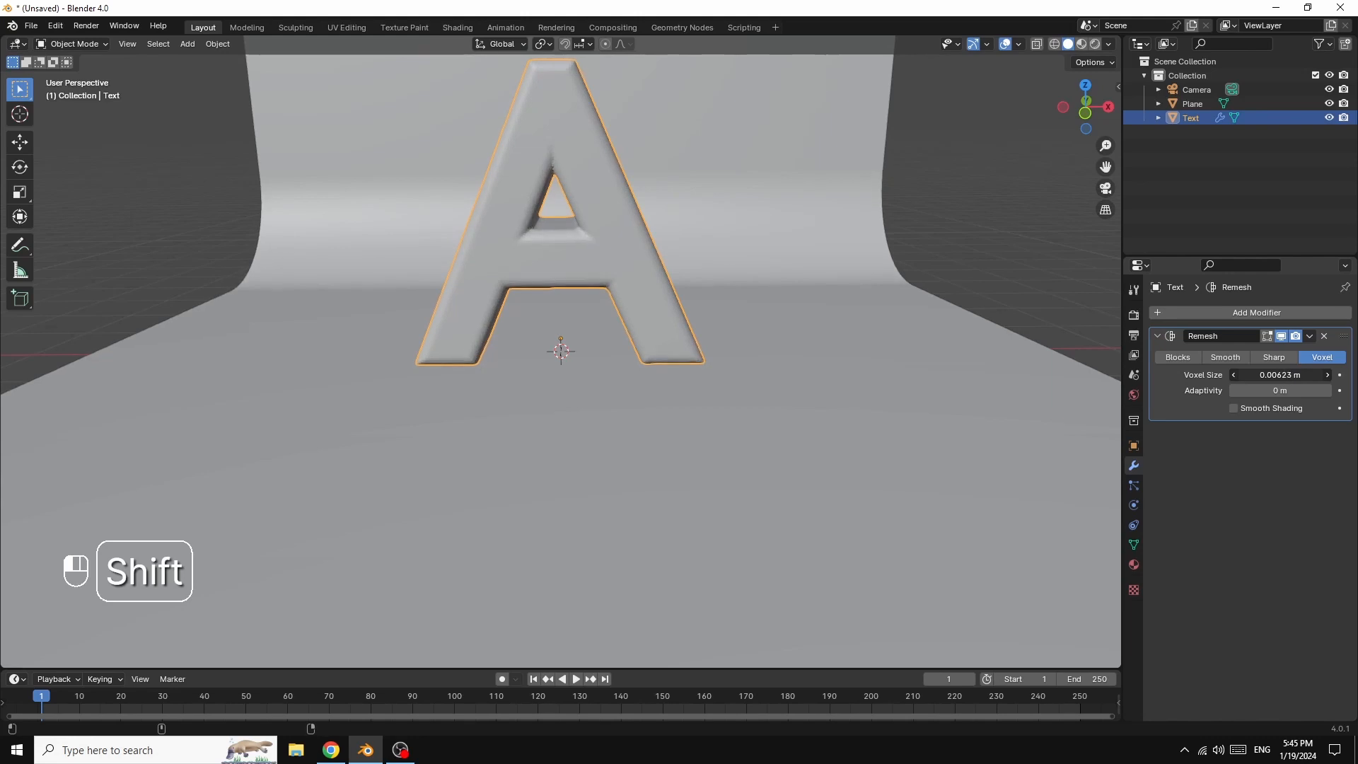
pyautogui.keyDown('shift'); pyautogui.moveTo(1151, 374); pyautogui.dragTo(1289, 379); pyautogui.keyUp('shift')
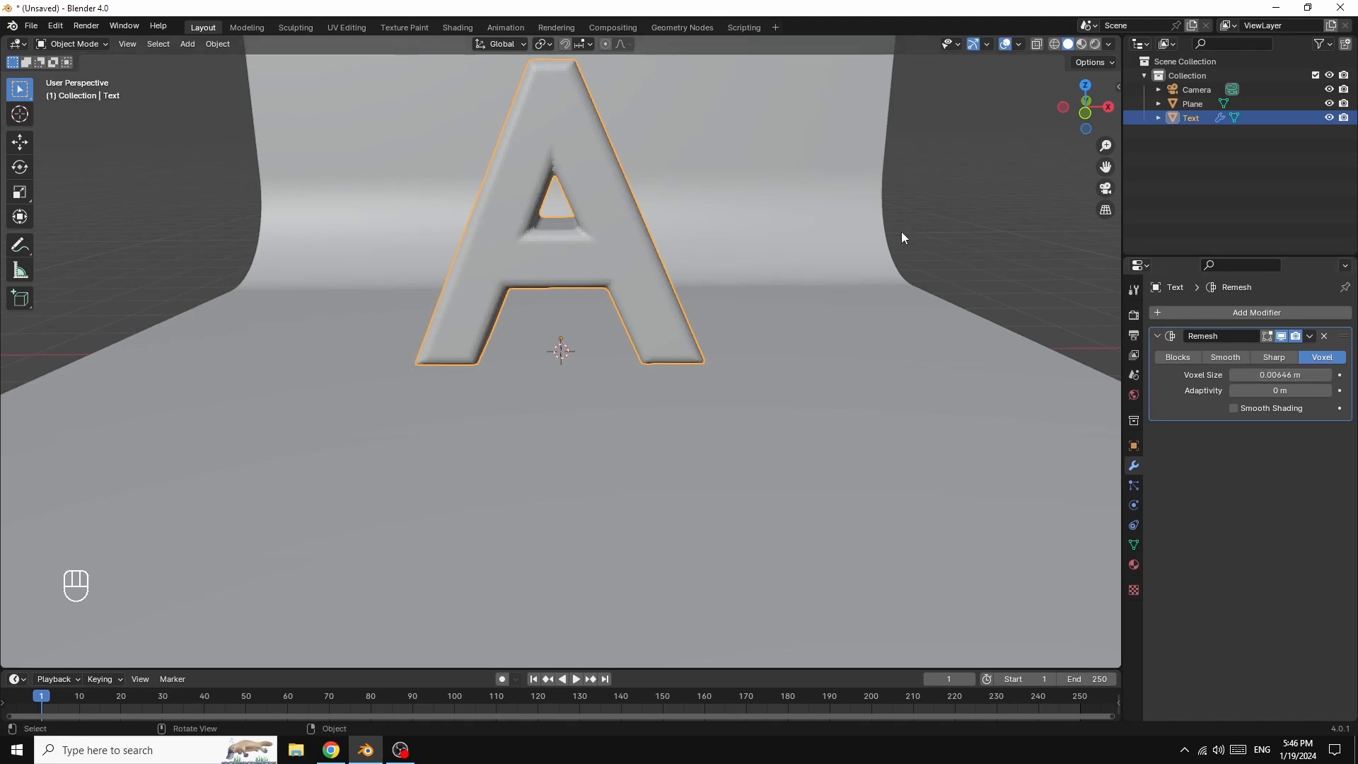
# Step: Split the 3D viewport horizontally into two stacked viewports of about equal height
pyautogui.scroll(-5, 901, 232)
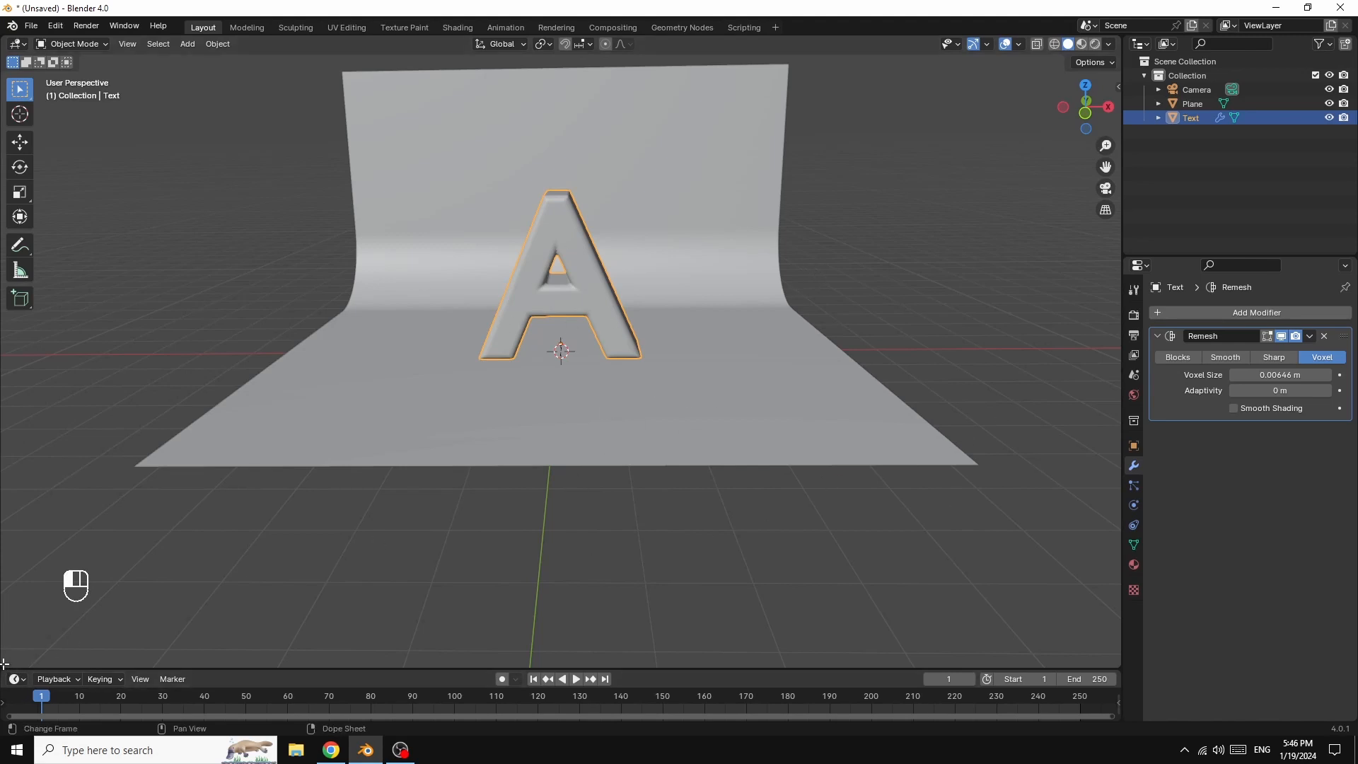
pyautogui.moveTo(6, 667); pyautogui.dragTo(75, 343)
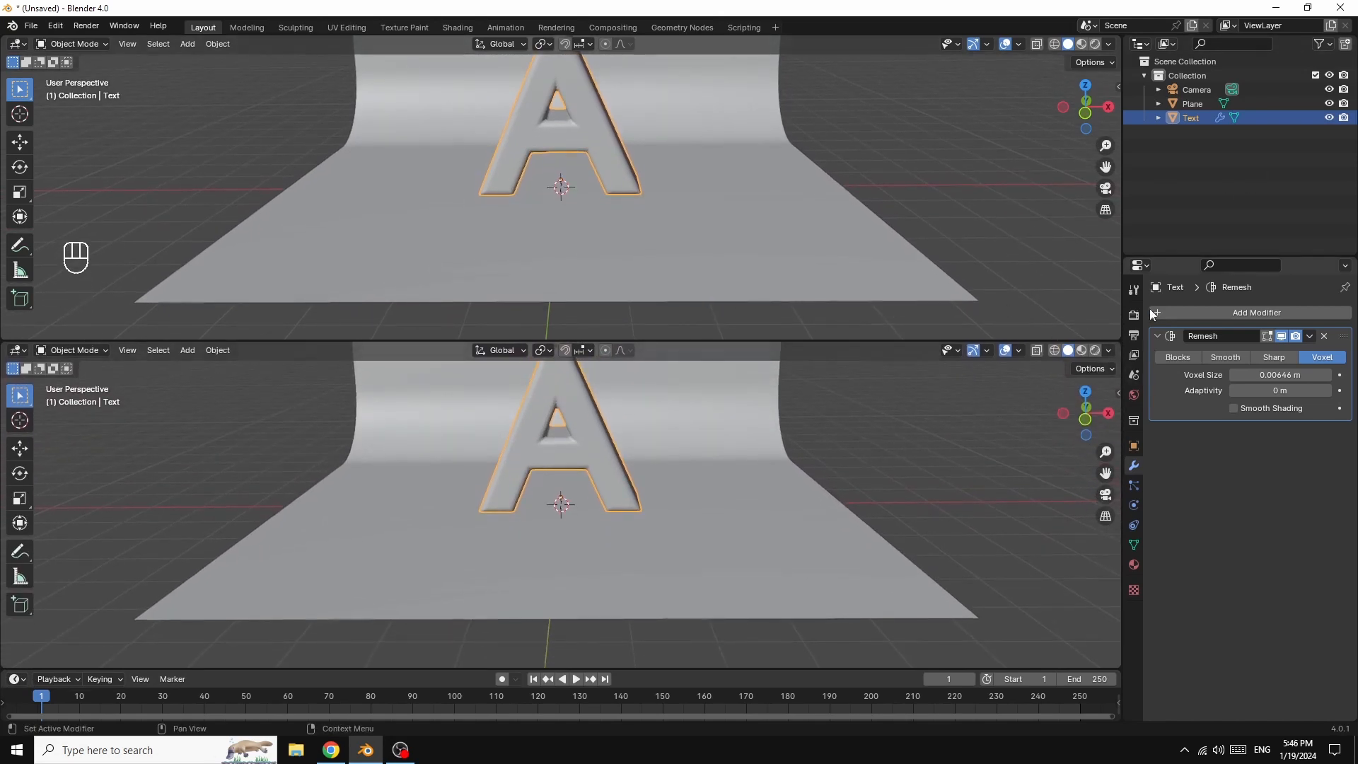
pyautogui.click(1134, 396)
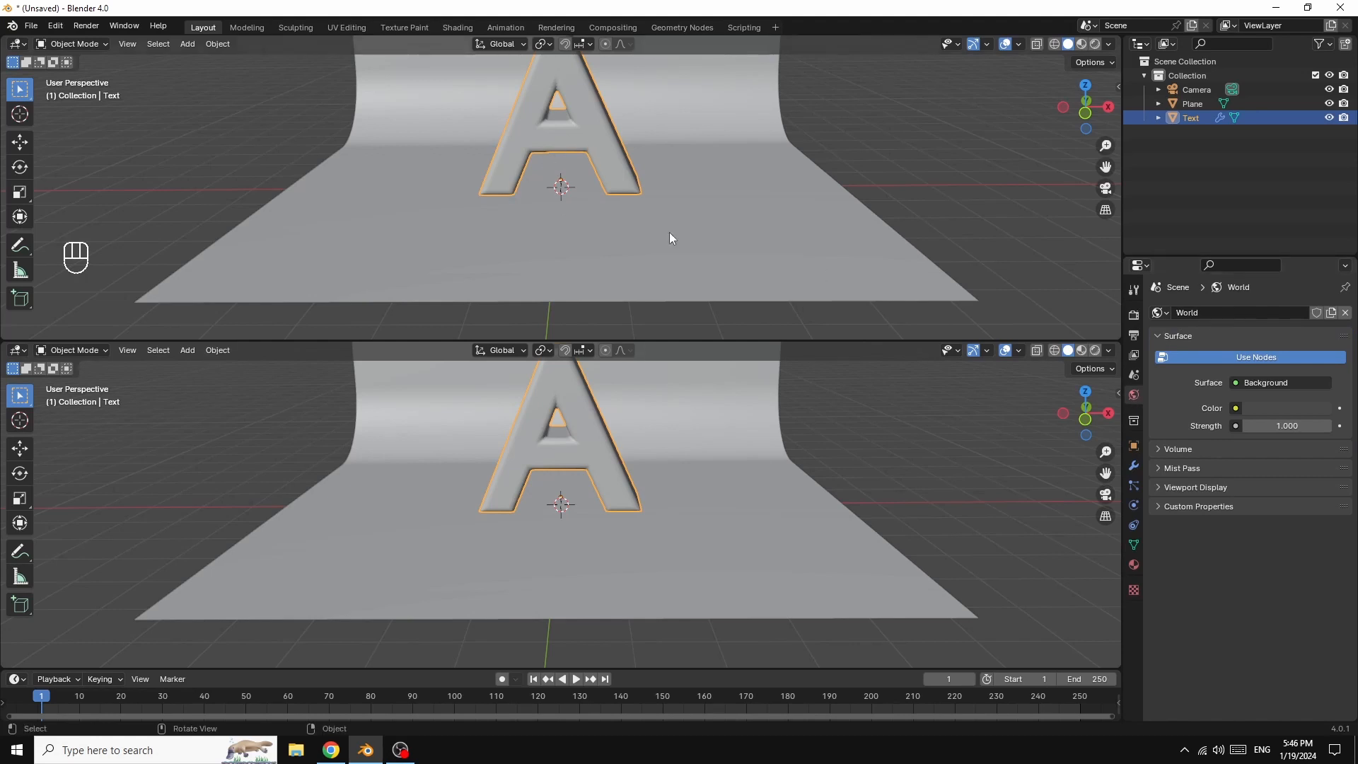
# Step: Apply the Remesh modifier to the letter A
pyautogui.click(1133, 465)
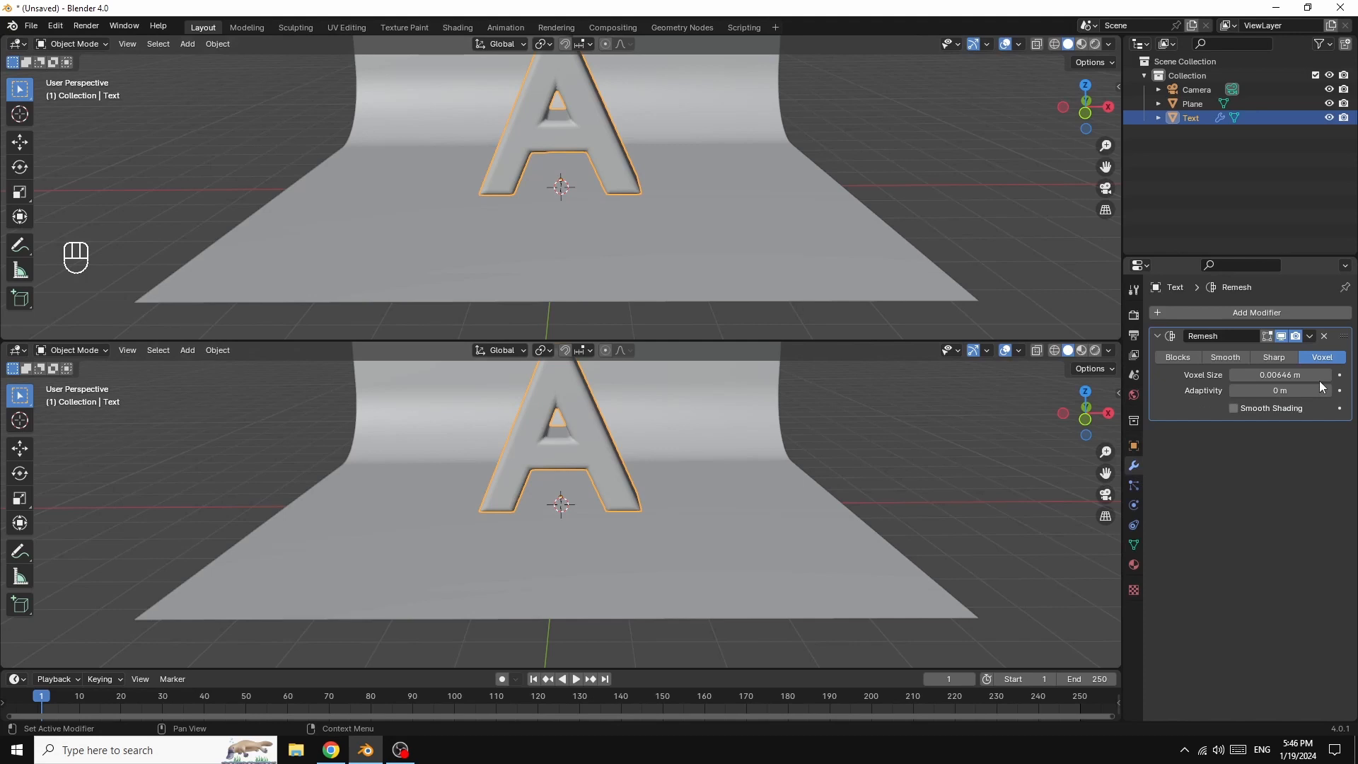
pyautogui.click(1313, 336)
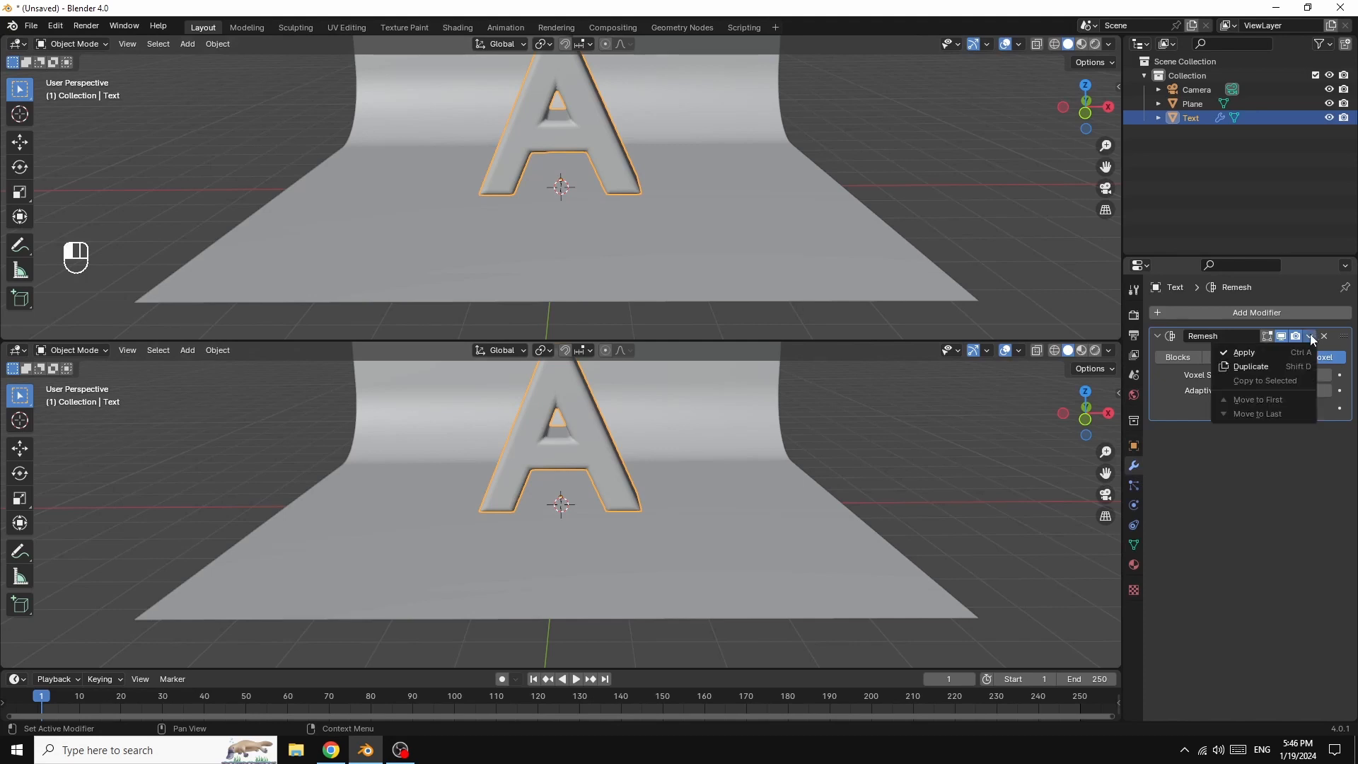
pyautogui.click(1259, 354)
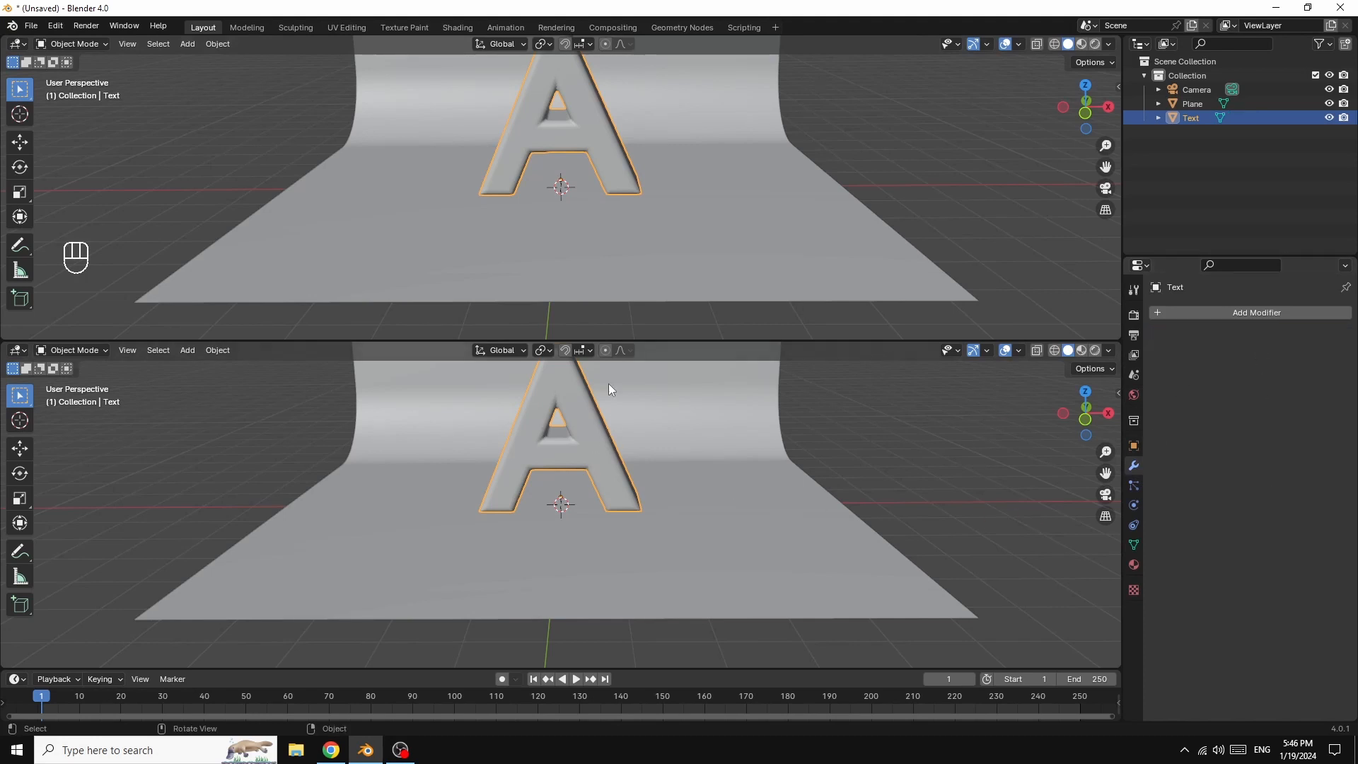
# Step: Use an Environment Texture for the world background color and load the HDRI image meadow_4k.exr into it
pyautogui.click(1133, 396)
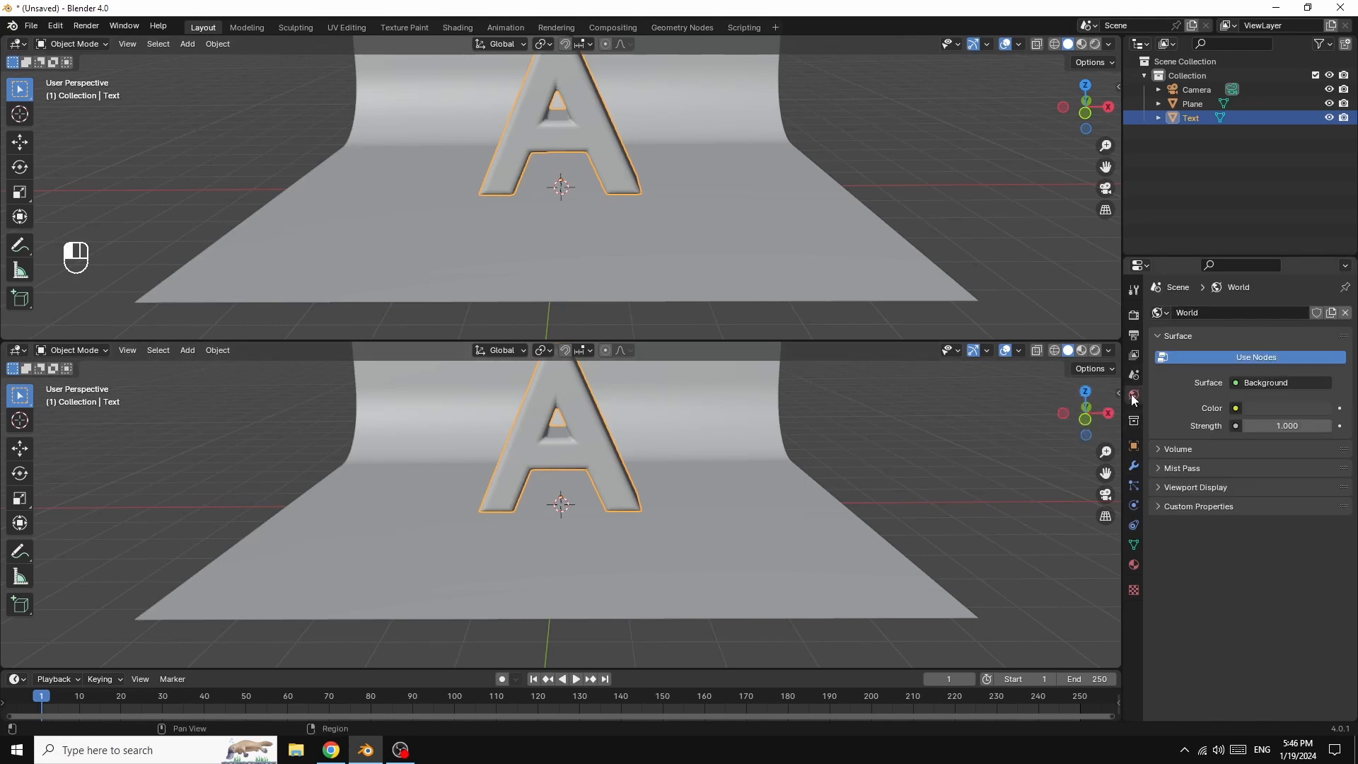
pyautogui.click(1235, 408)
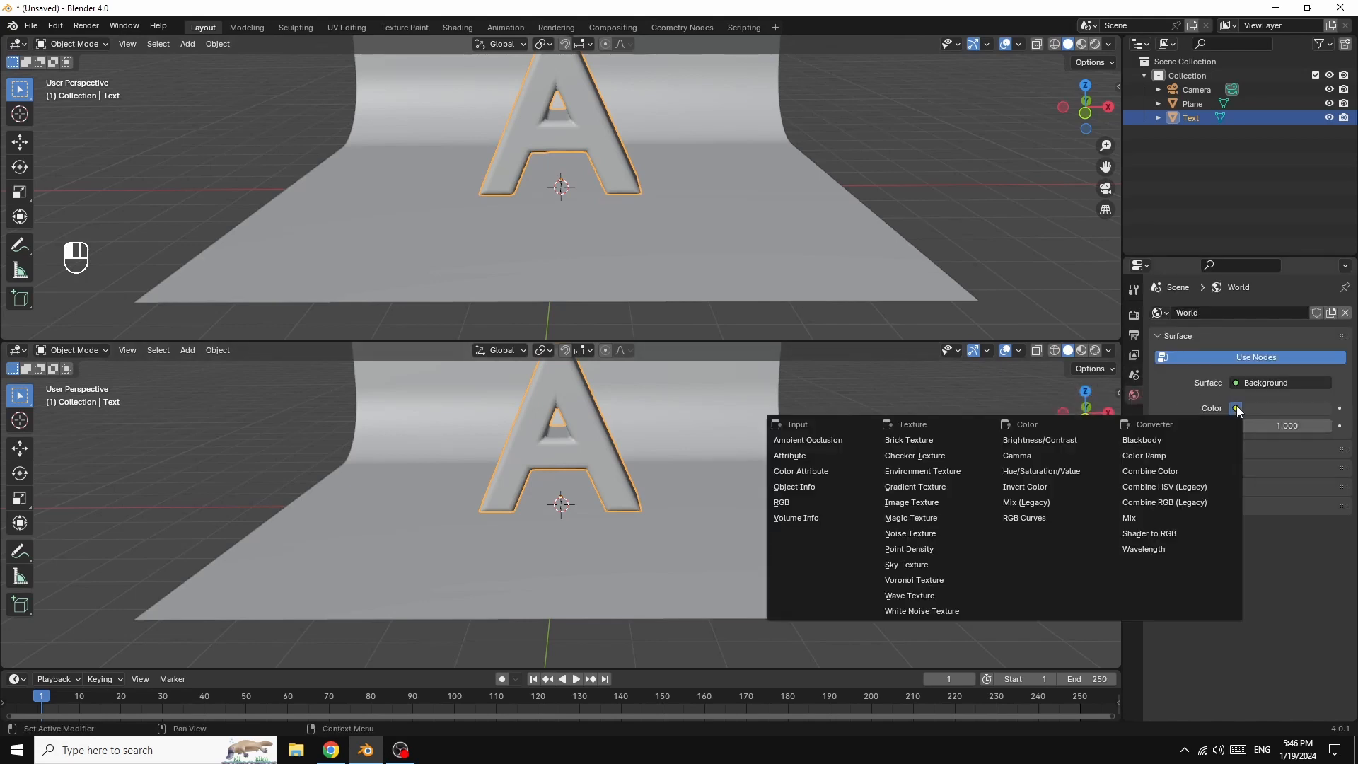
pyautogui.click(931, 473)
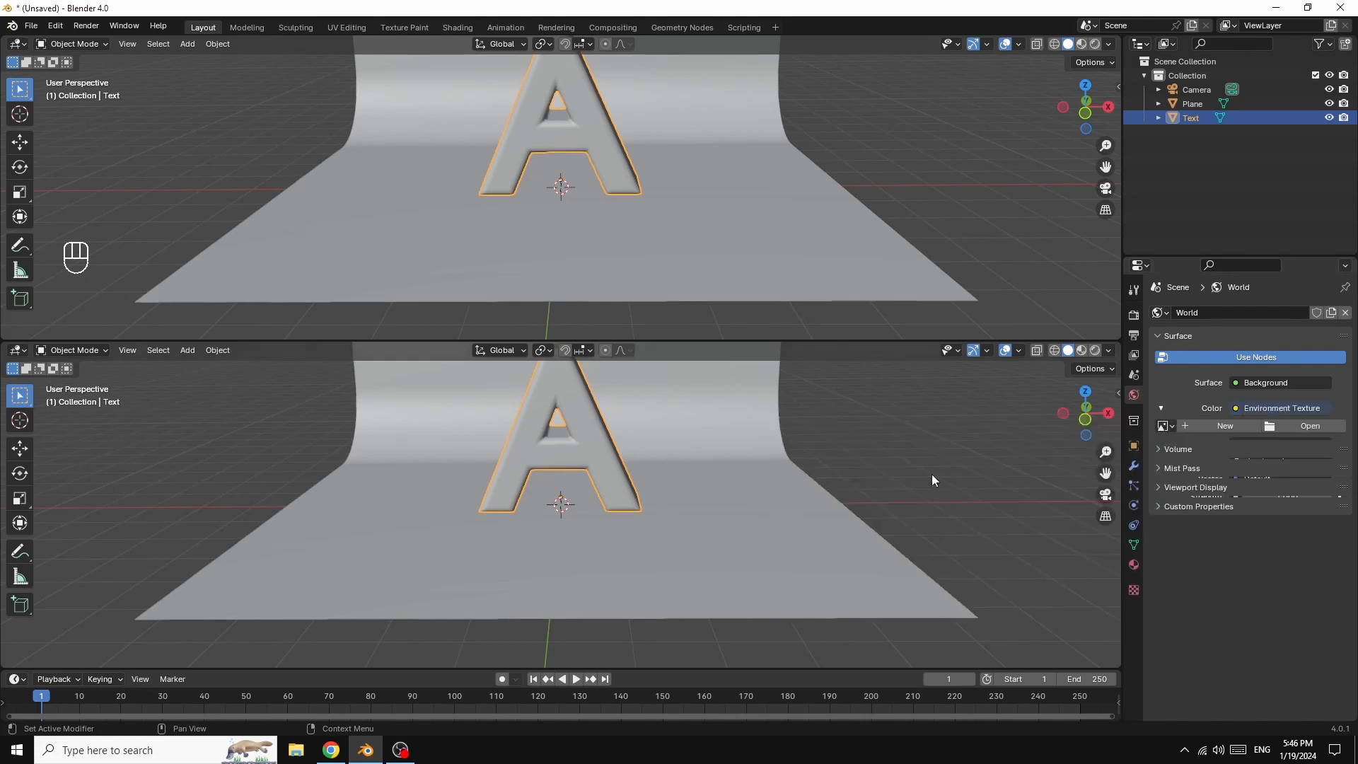
pyautogui.click(1315, 427)
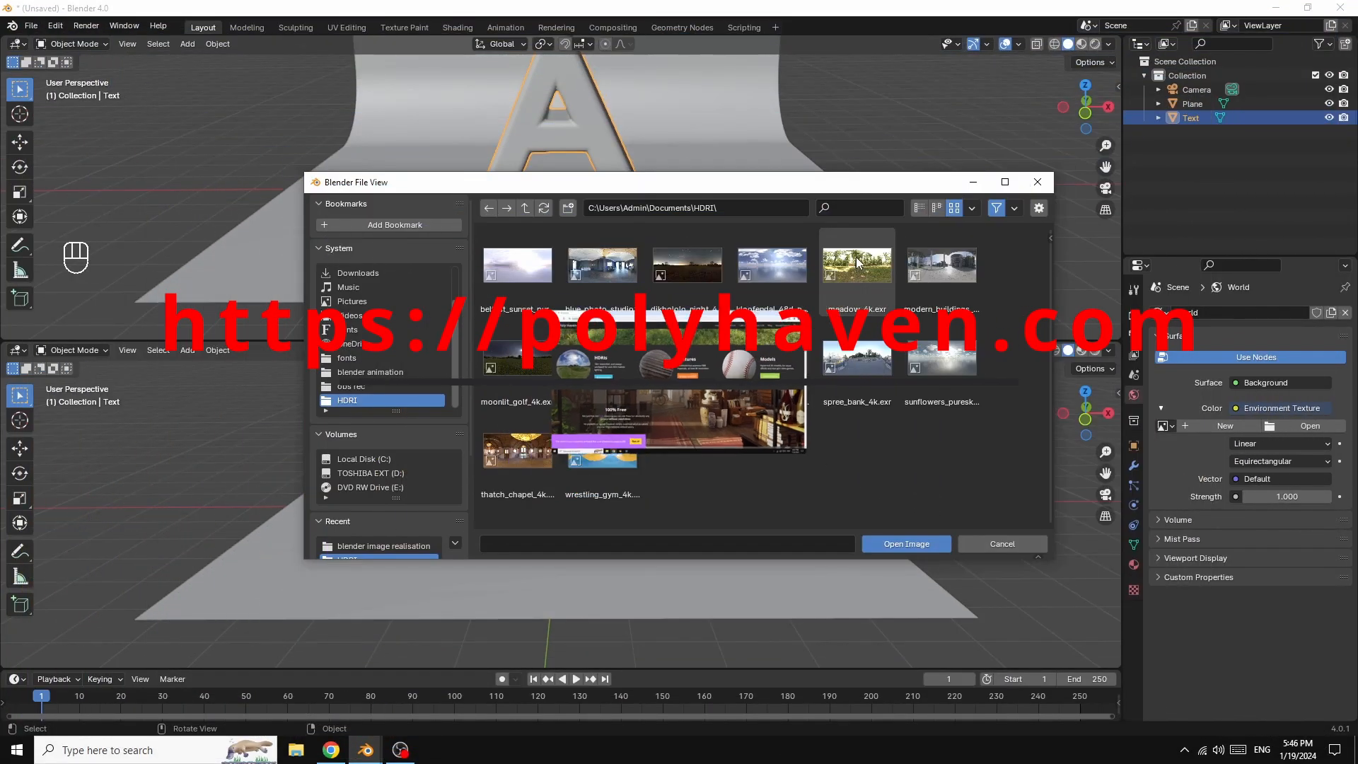
pyautogui.doubleClick(856, 262)
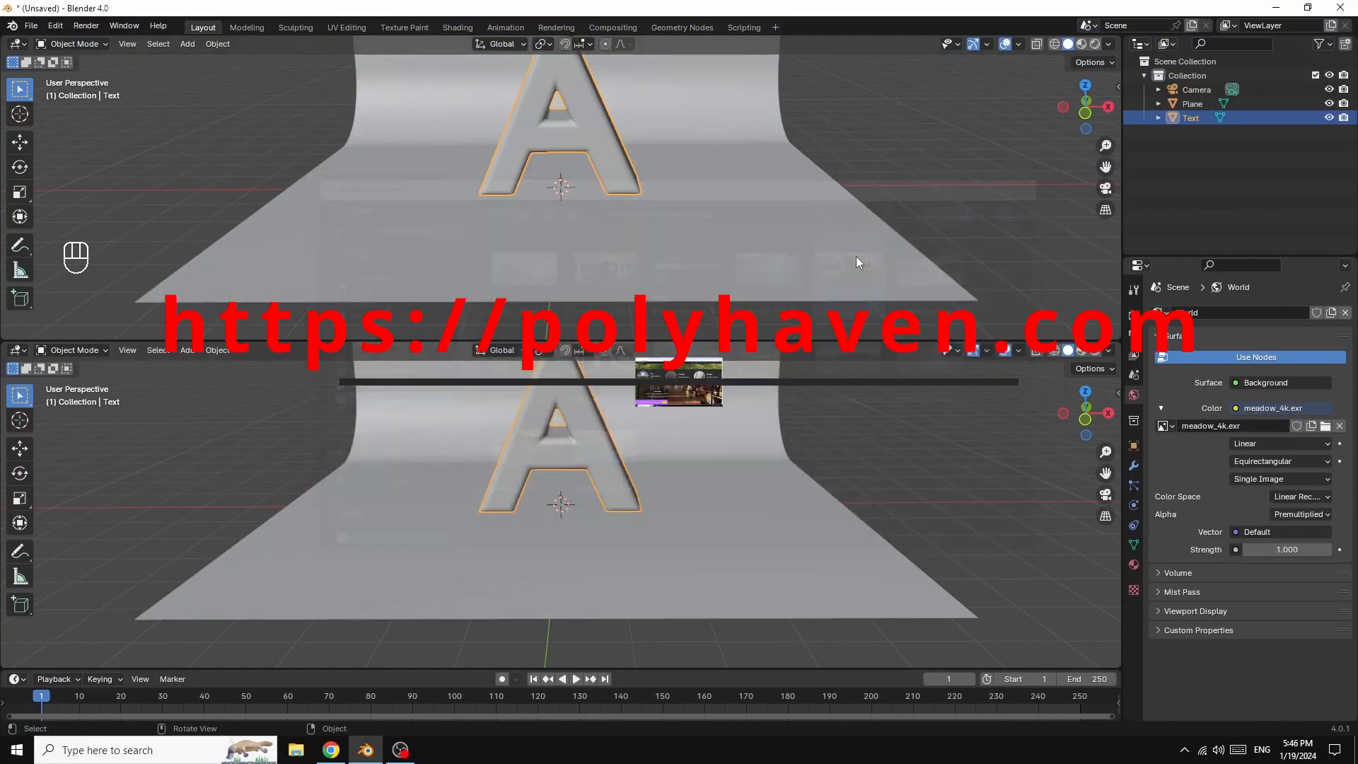
# Step: Change the second of the stacked 3D viewports to a Shader Editor
pyautogui.click(18, 350)
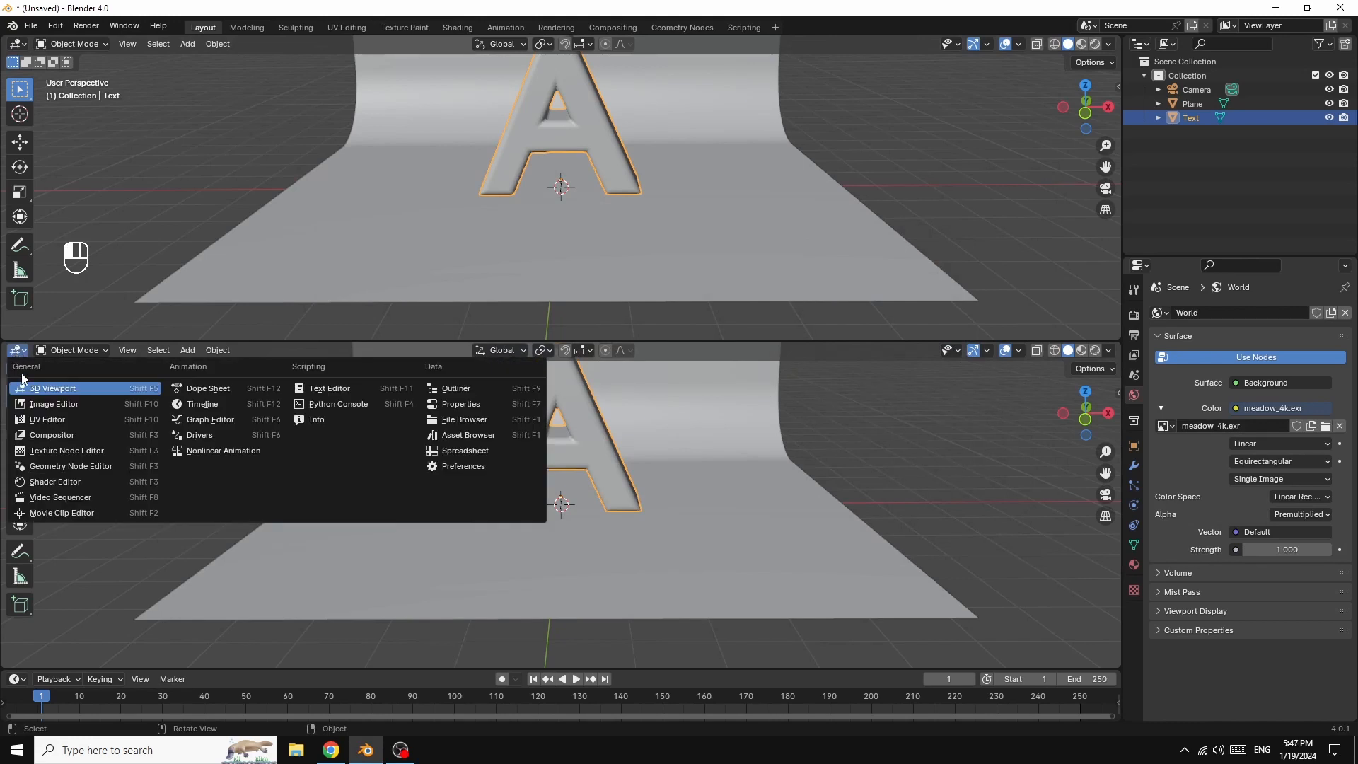
pyautogui.click(58, 485)
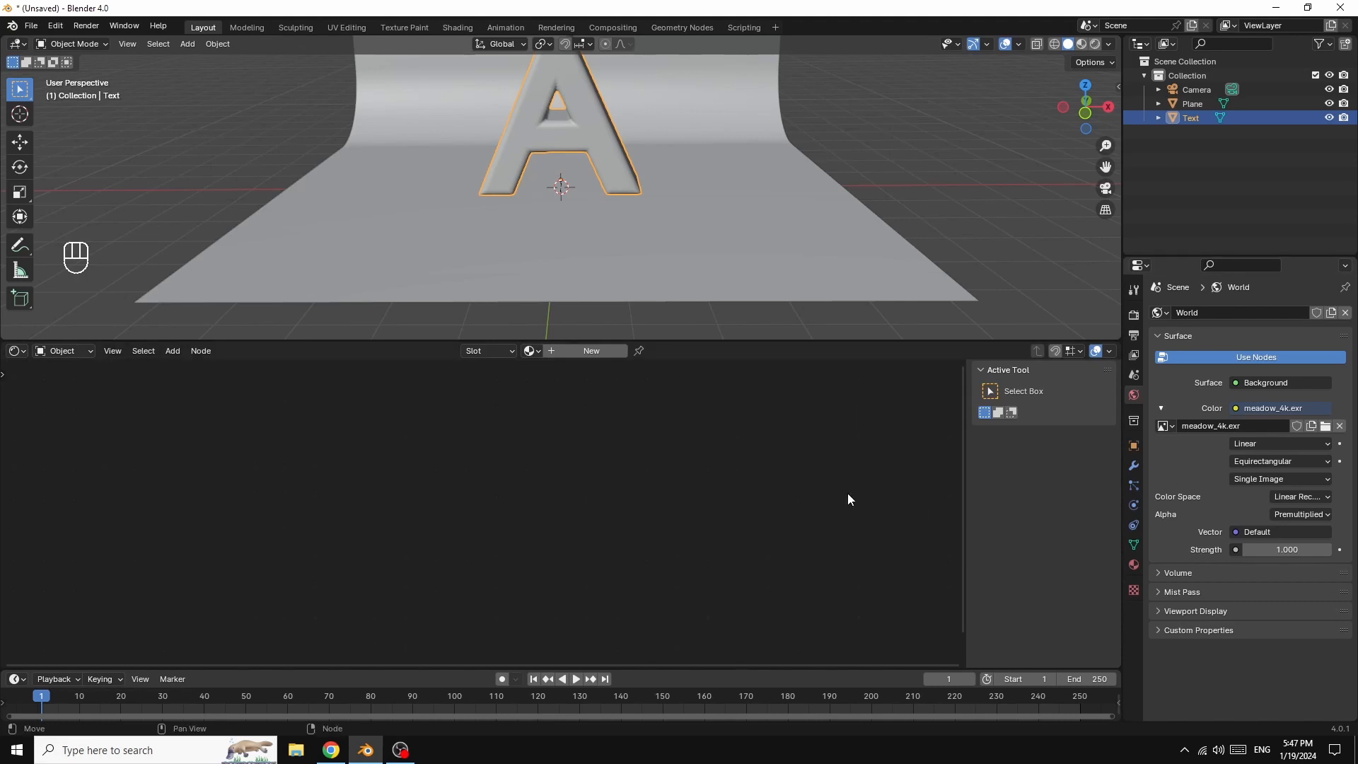
# Step: Hide the Shader Editor's sidebar and align the scene camera to the current 3D view
pyautogui.press('n')
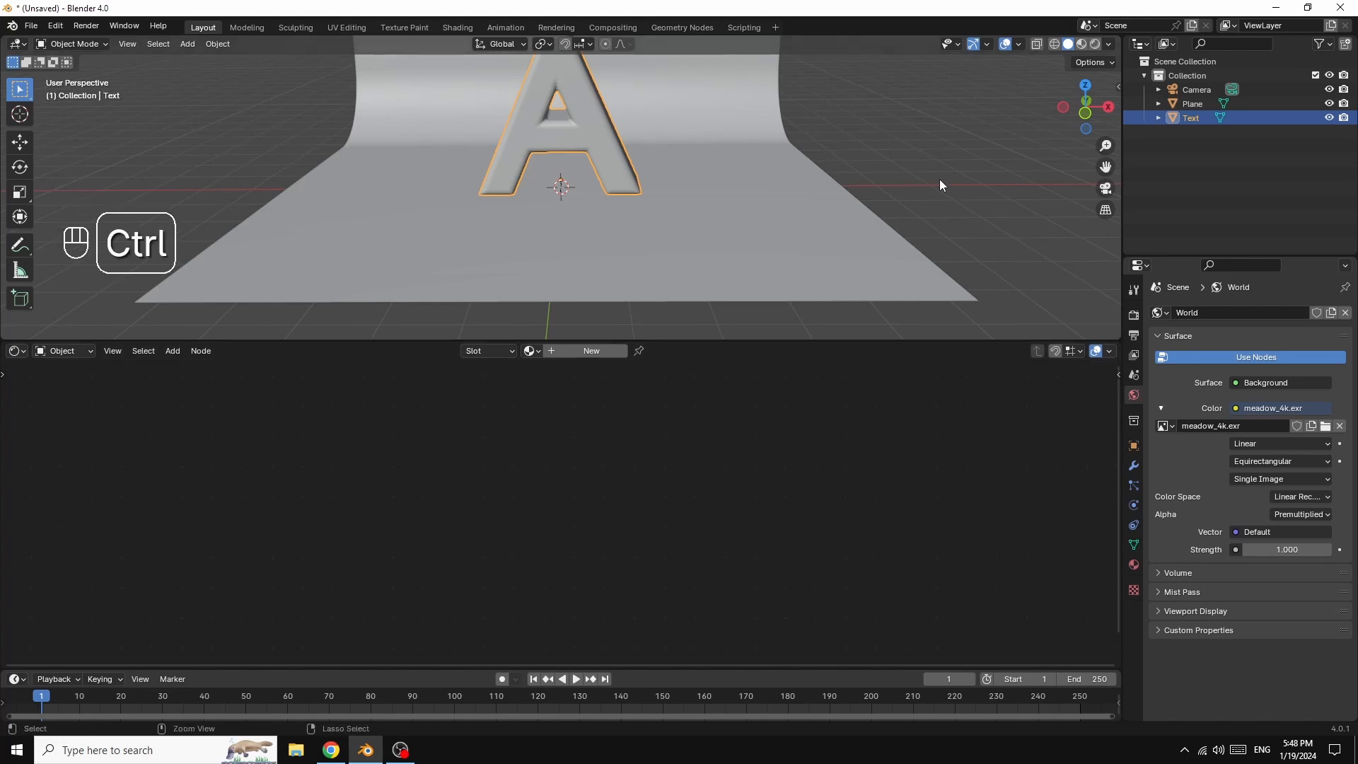
pyautogui.press('ctrl+alt+KP_0')
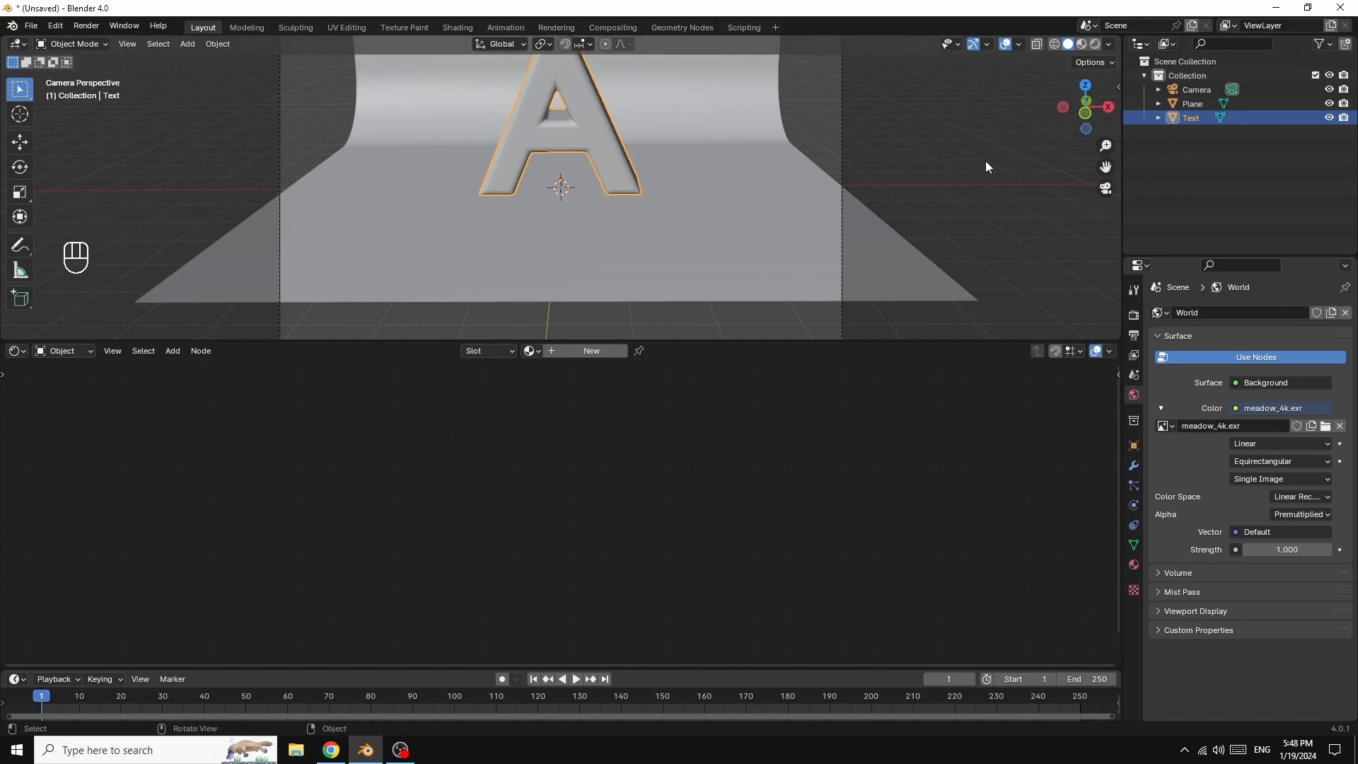
# Step: Lock the camera to the view in the 3D viewport's View settings and hide the sidebar again
pyautogui.press('n')
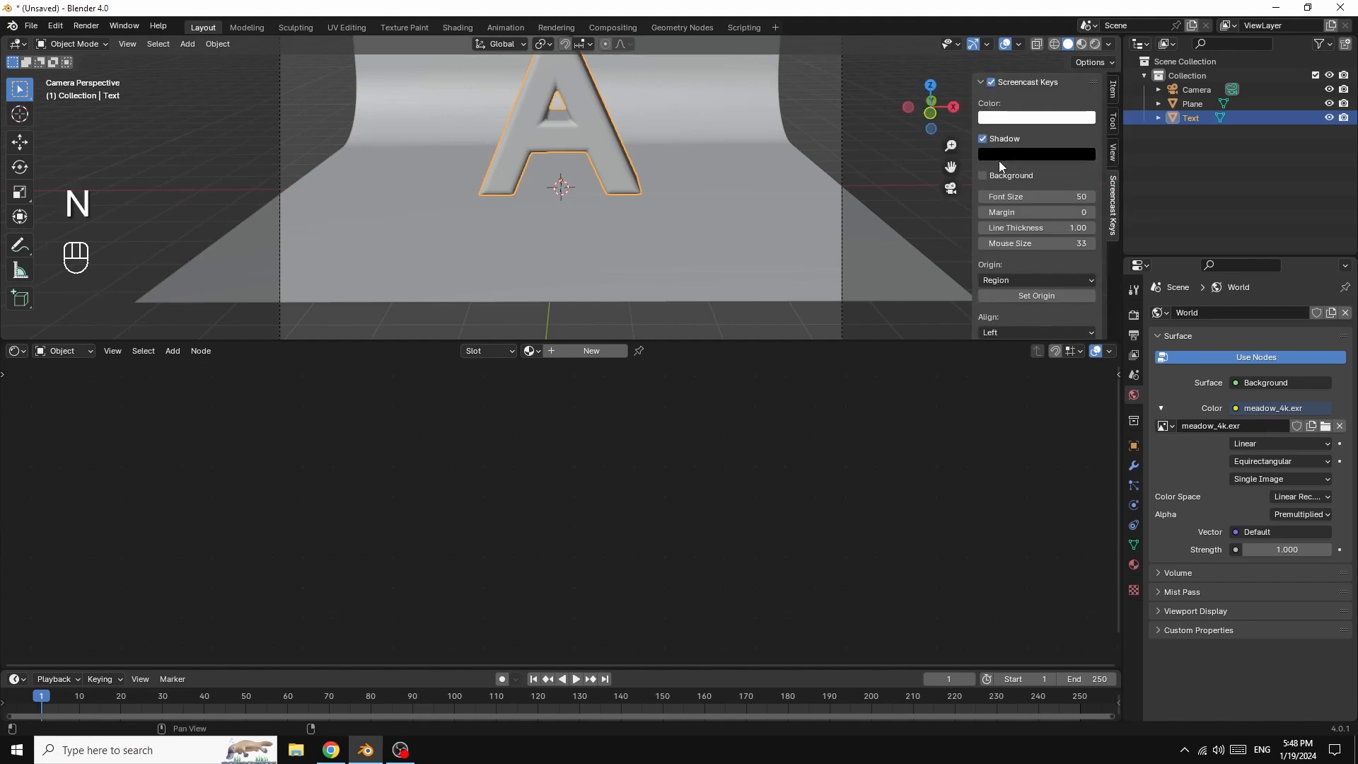
pyautogui.click(1113, 154)
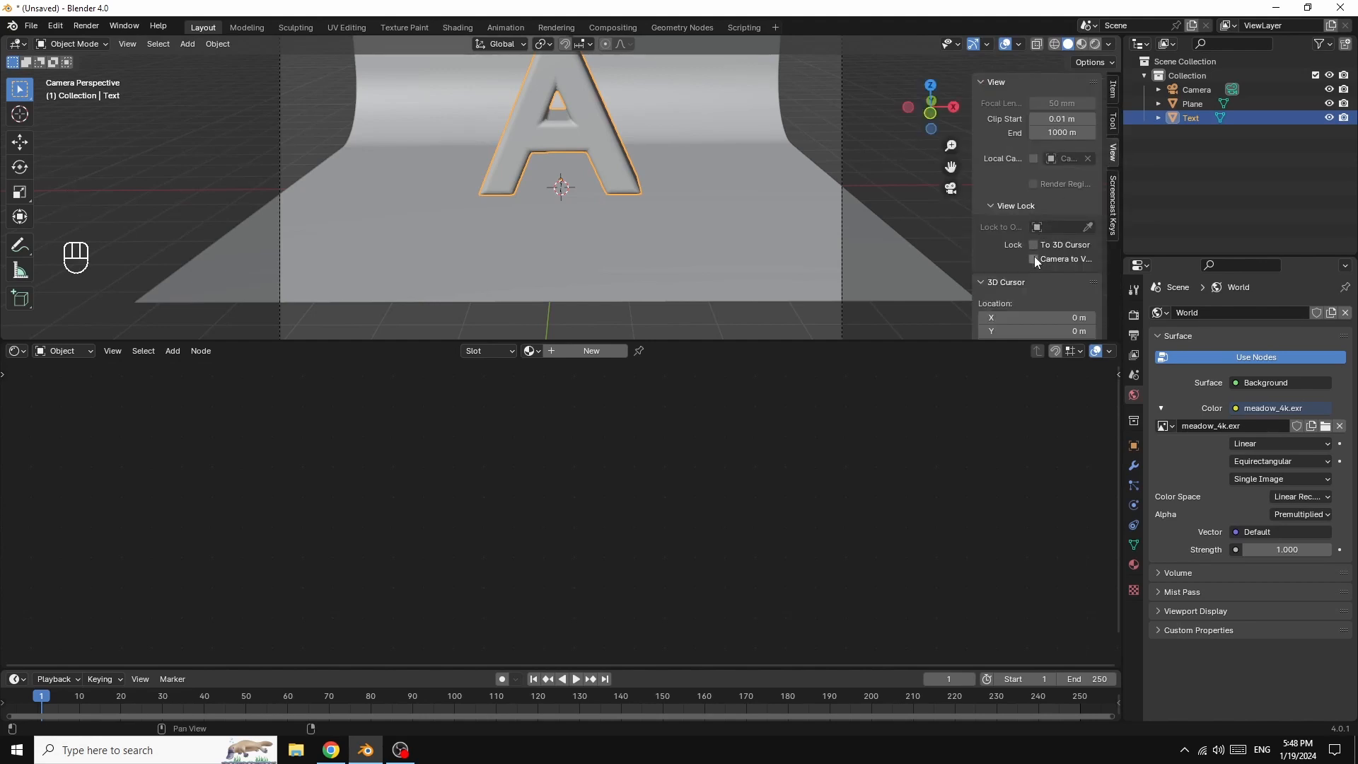
pyautogui.click(1033, 258)
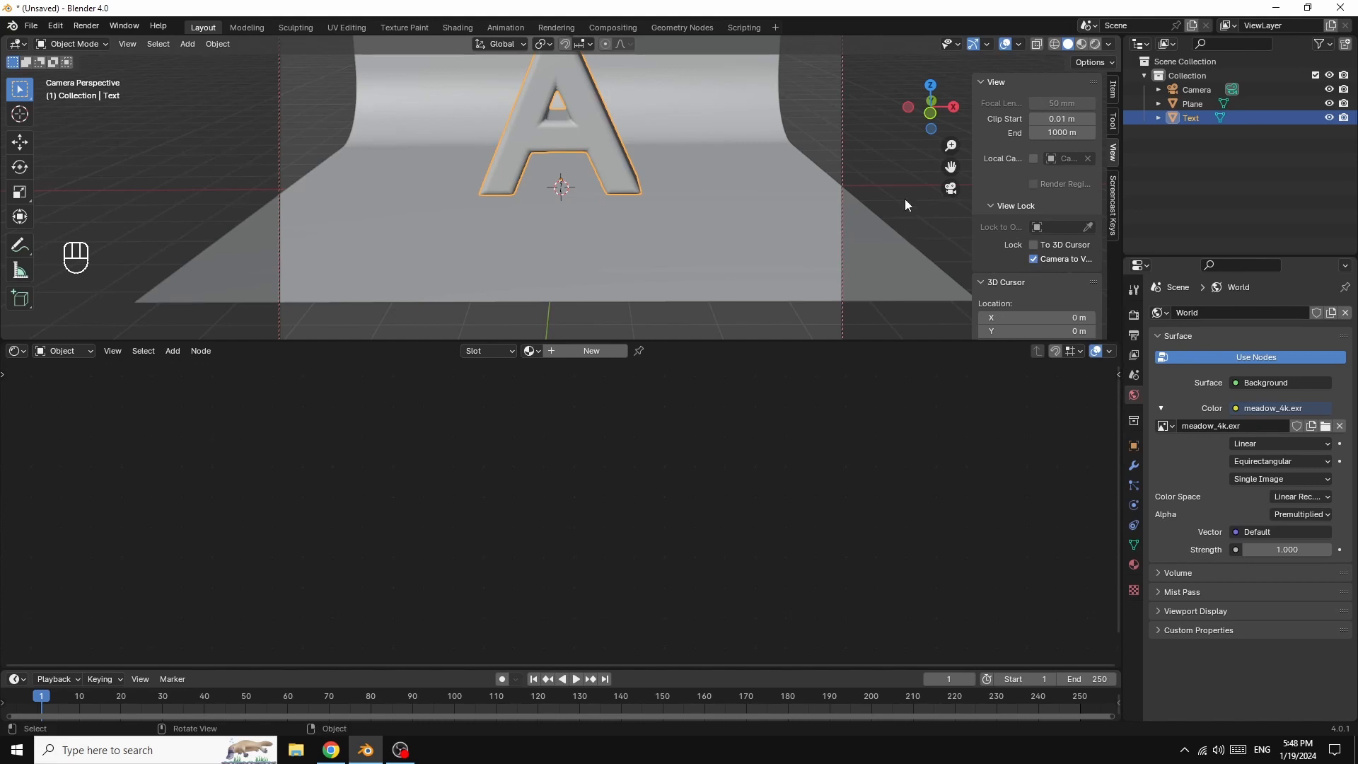
pyautogui.press('n')
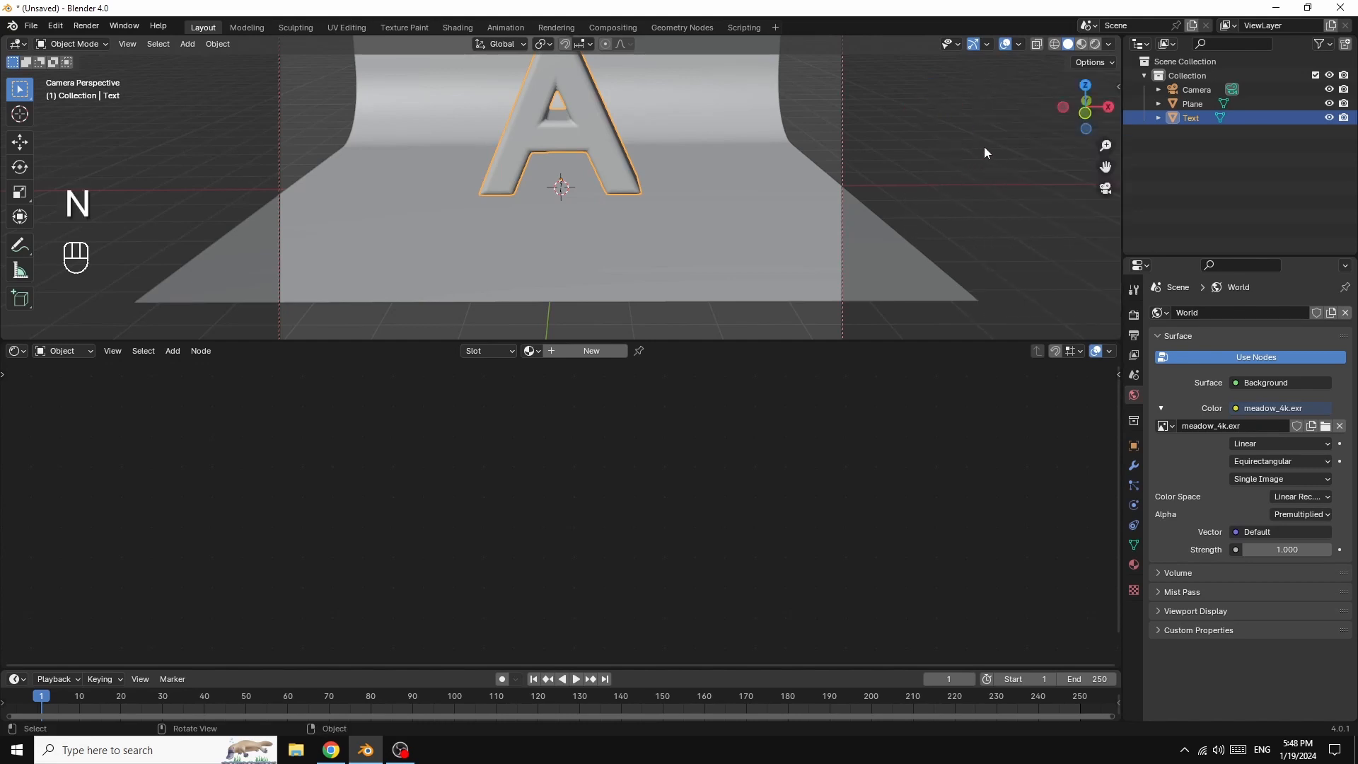
# Step: Reframe the locked camera closer on the letter A so the whole letter fits, seen from nearly straight in front
pyautogui.scroll(2, 852, 190)
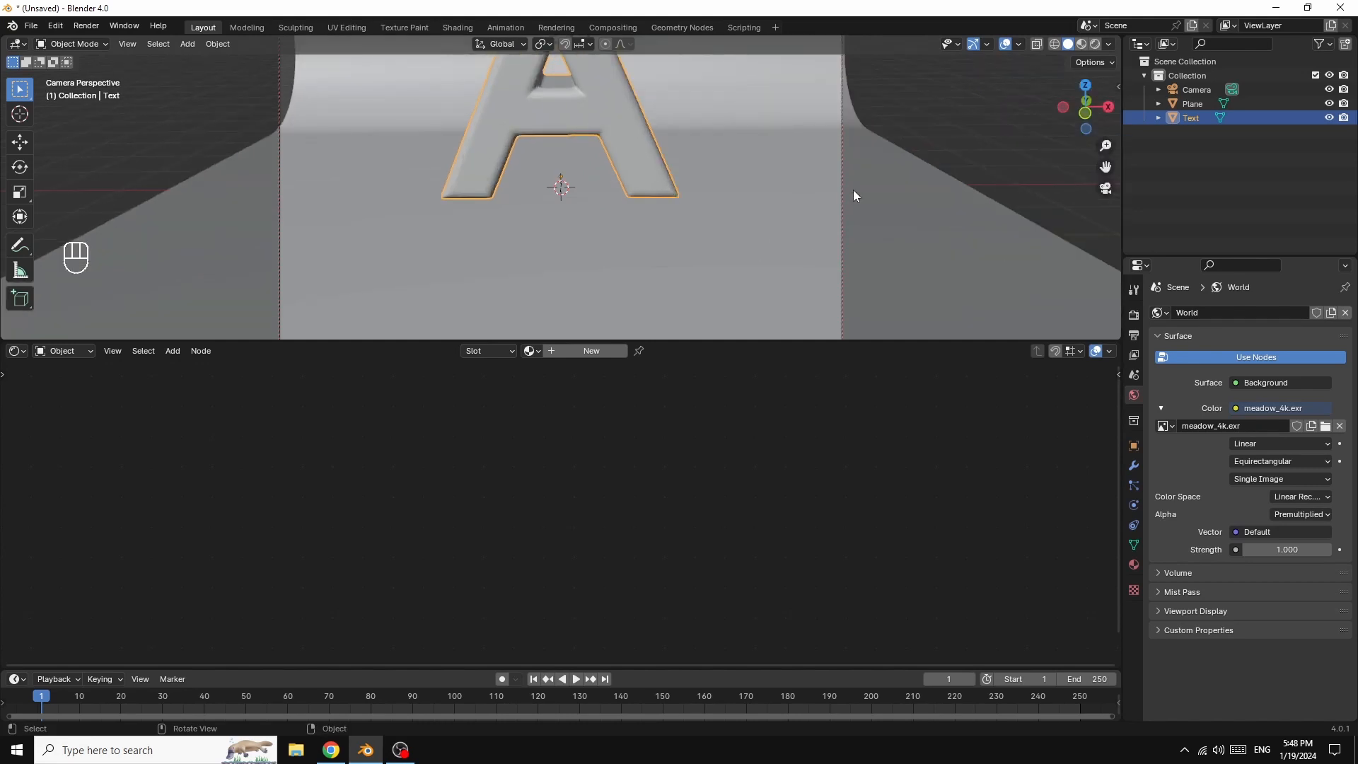
pyautogui.moveTo(1105, 167); pyautogui.dragTo(1105, 291)
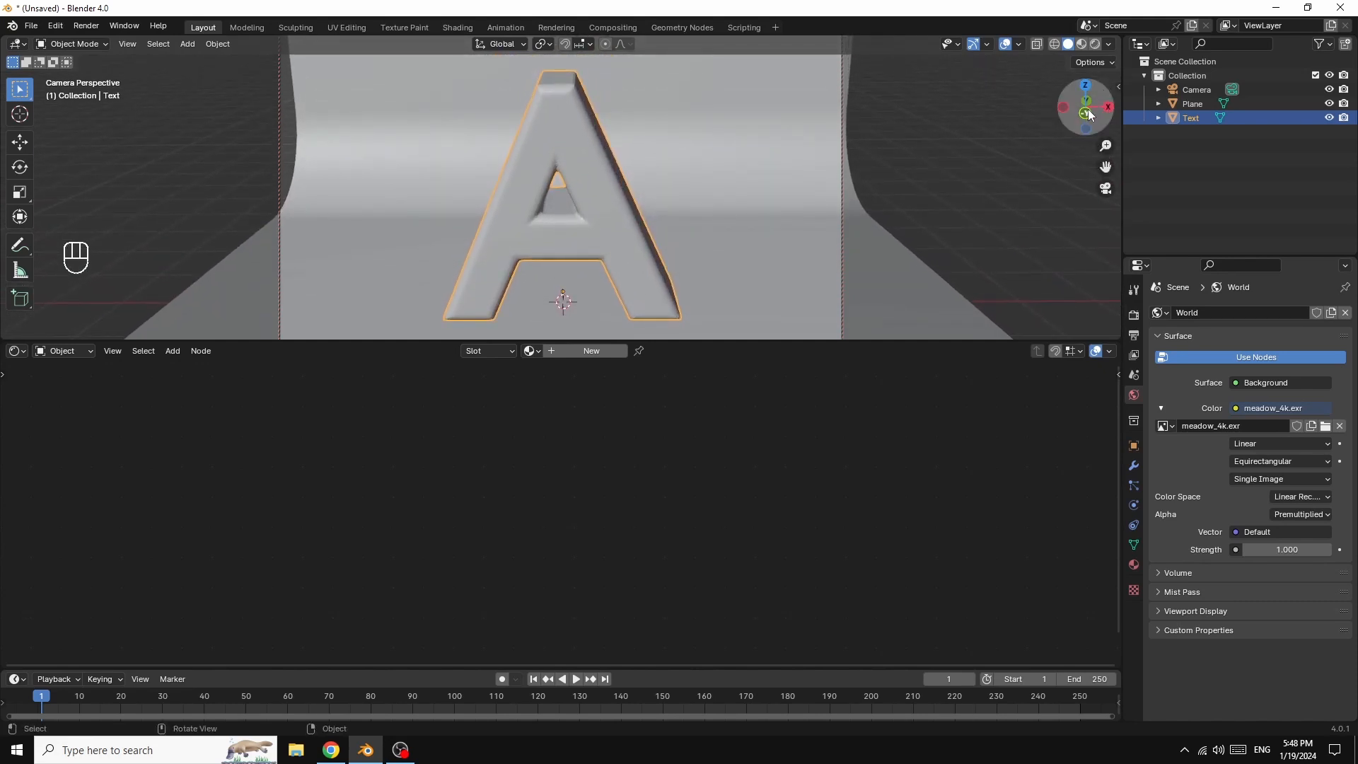
pyautogui.moveTo(1087, 114); pyautogui.dragTo(1072, 121)
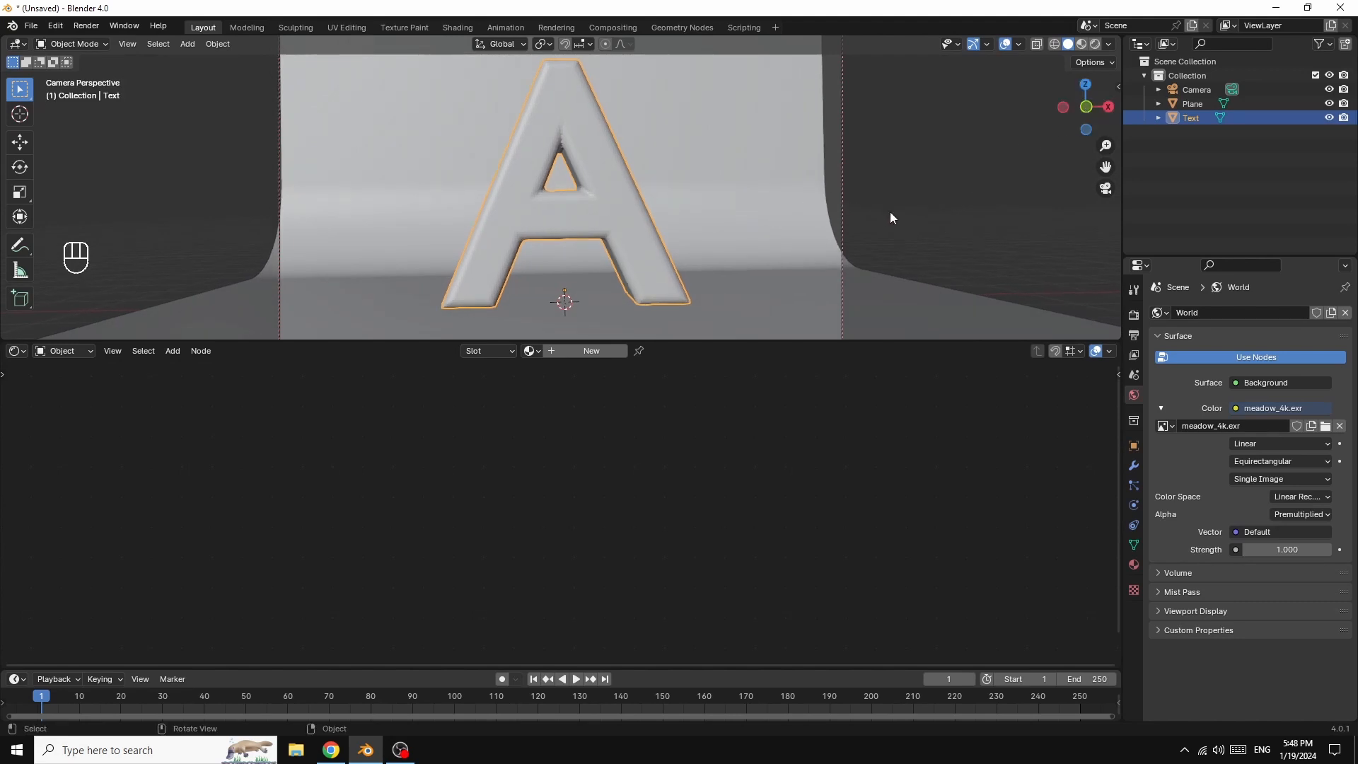
# Step: Scale the backdrop plane up uniformly by about 1.3 so it extends beyond both sides of the camera frame
pyautogui.click(888, 284)
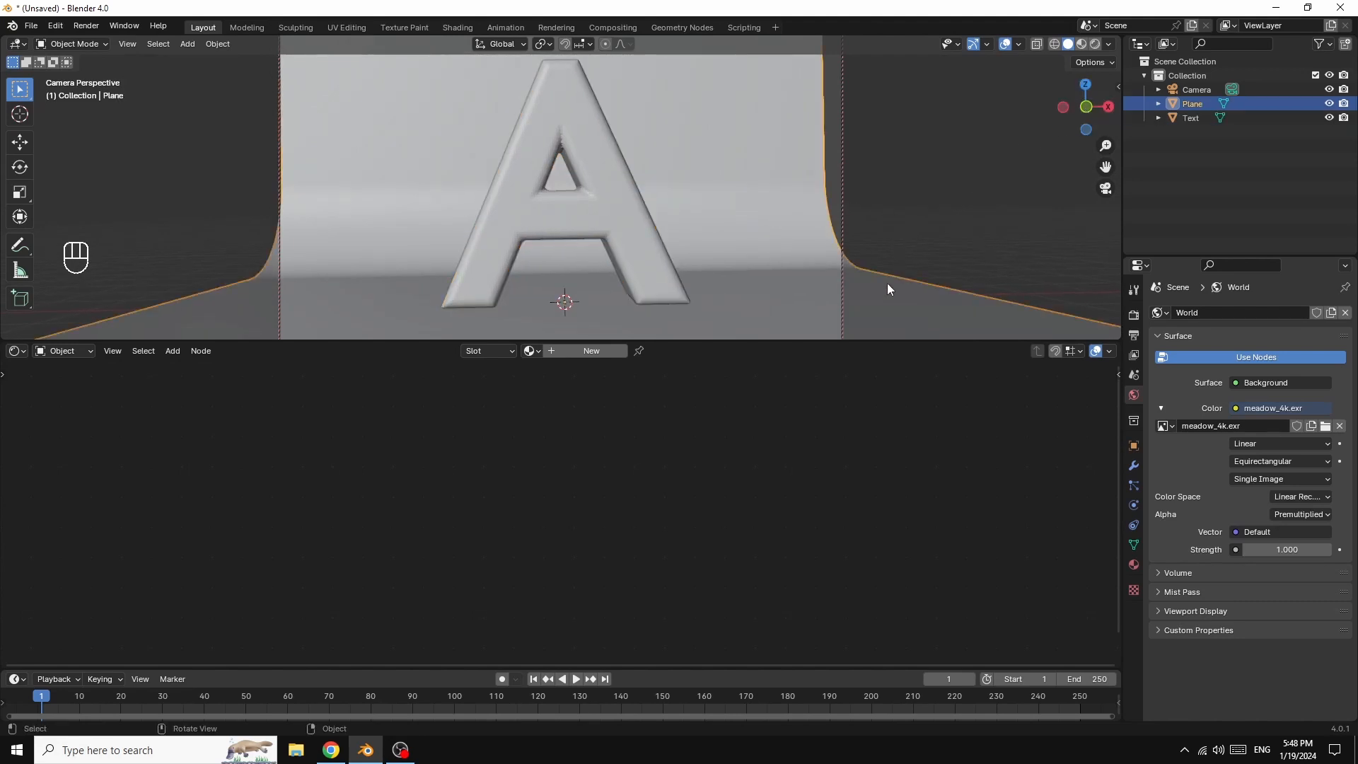
pyautogui.press('s')
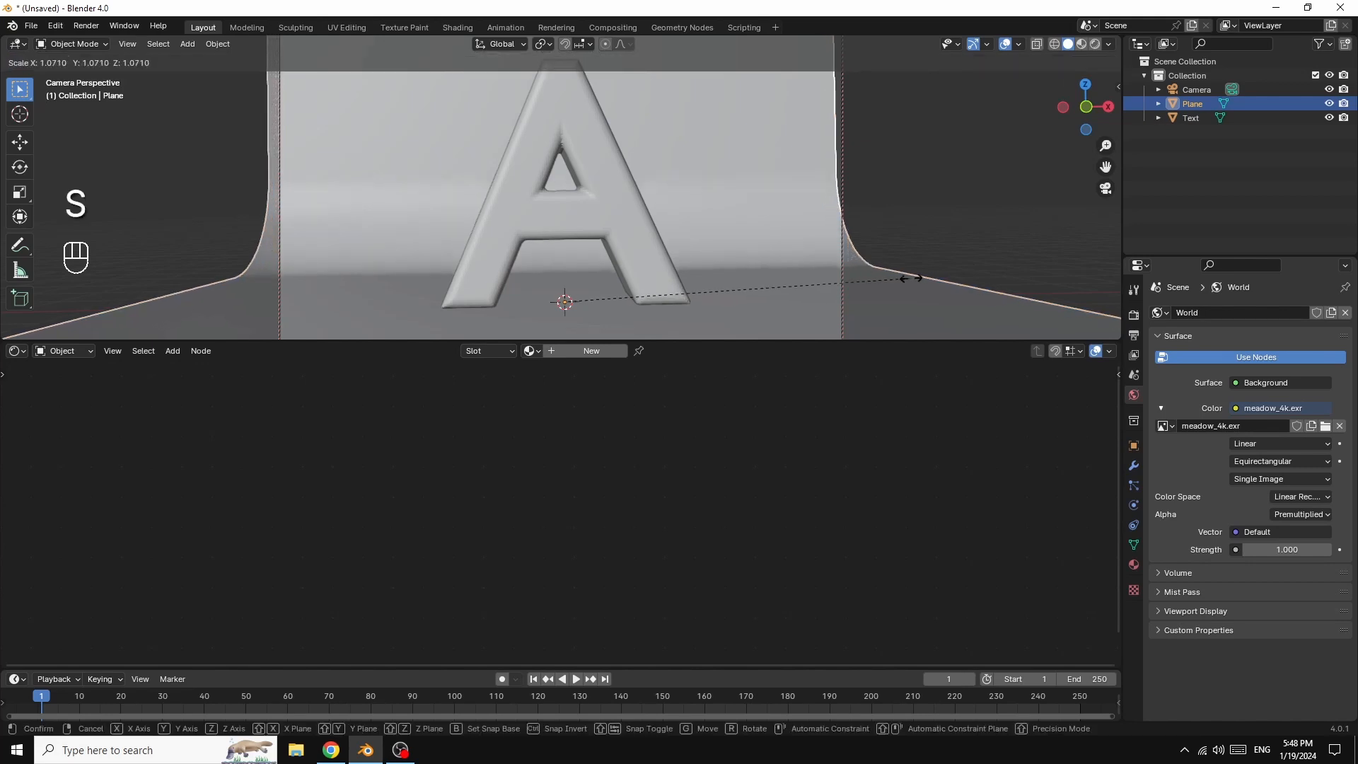
pyautogui.press('s')
pyautogui.click(982, 269)
pyautogui.press('s')
pyautogui.press('s')
pyautogui.press('s')
pyautogui.press('s')
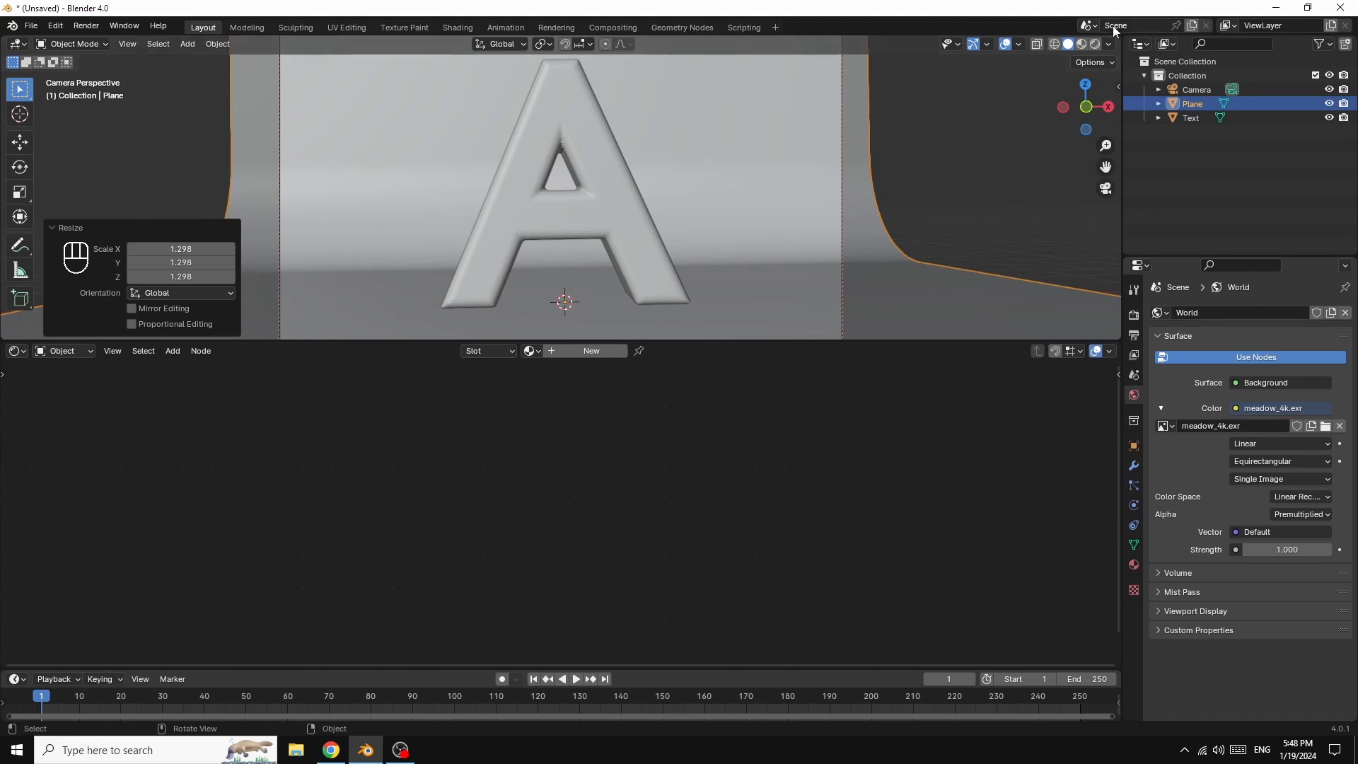
# Step: Set the render engine to Cycles with GPU Compute as the device
pyautogui.click(1133, 317)
pyautogui.click(1265, 311)
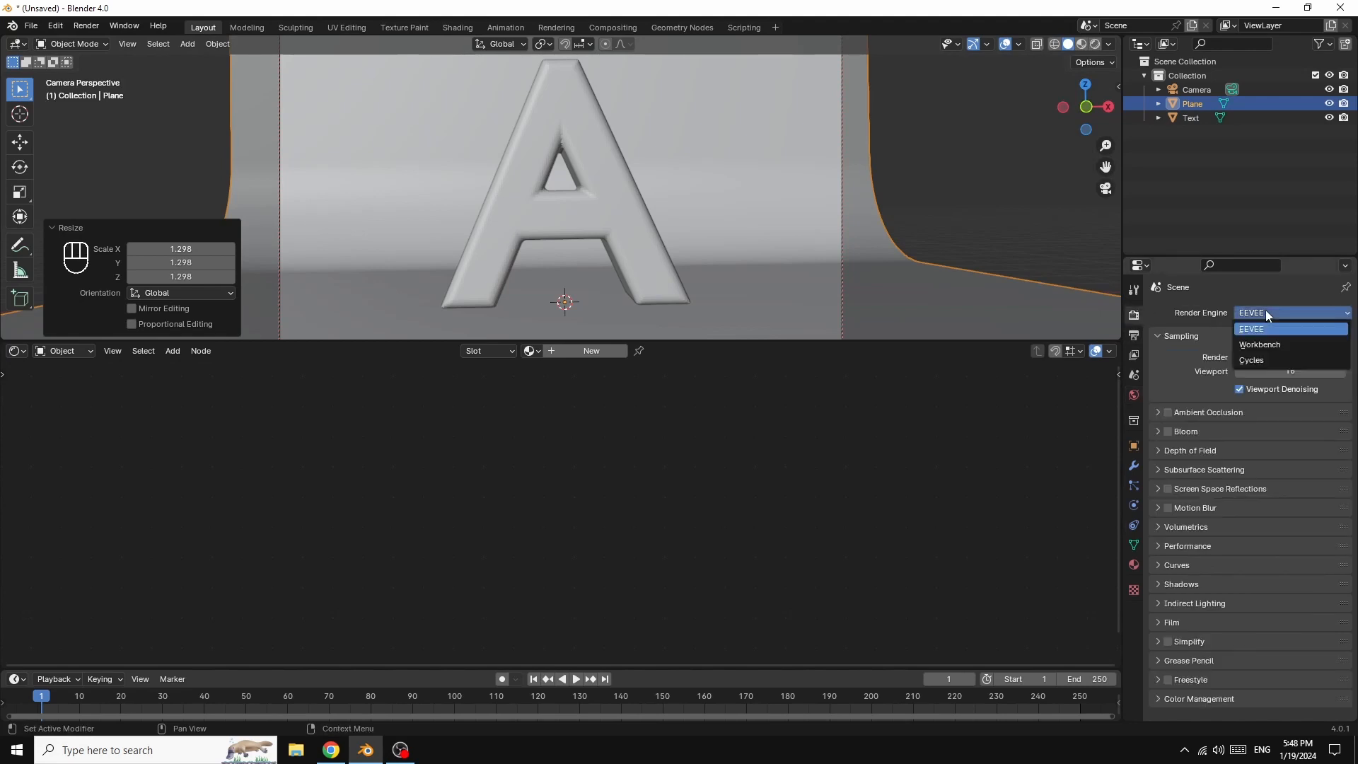
pyautogui.click(1253, 361)
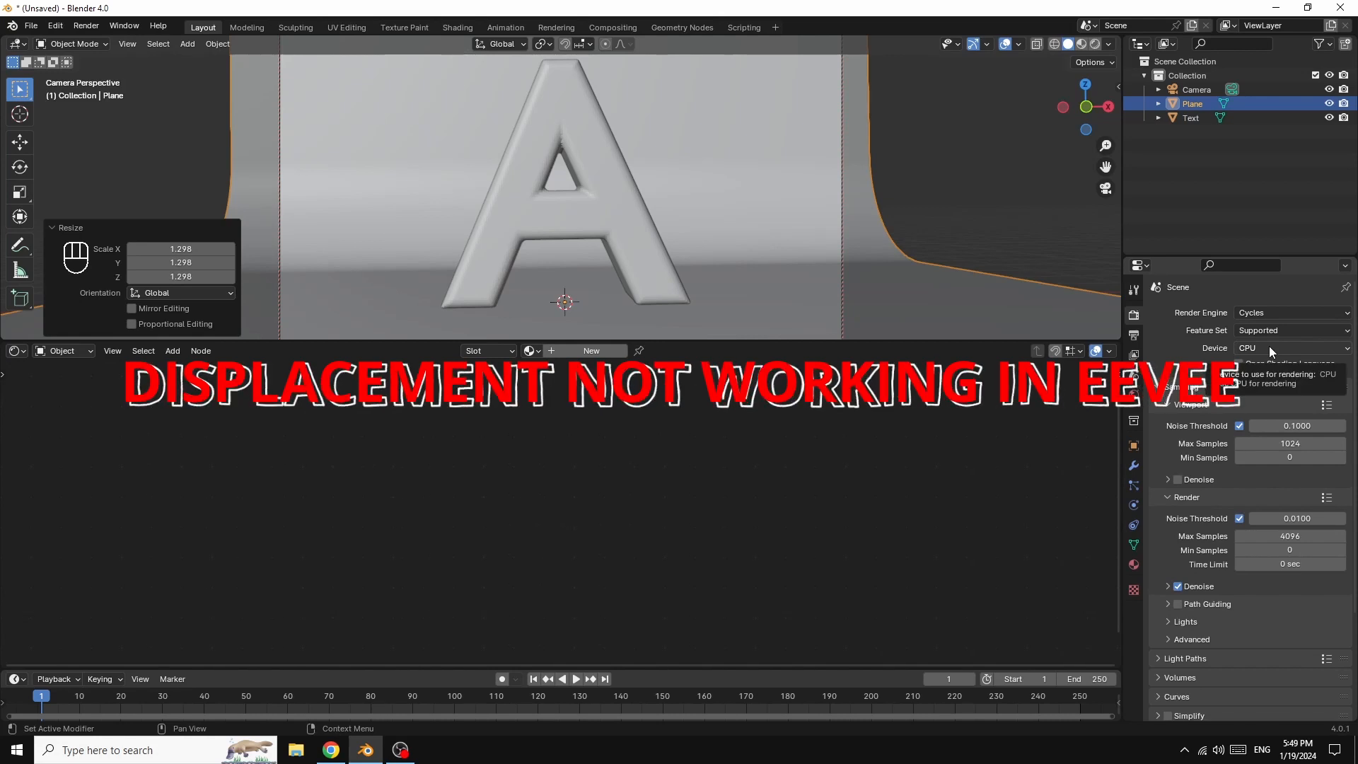
pyautogui.click(1269, 346)
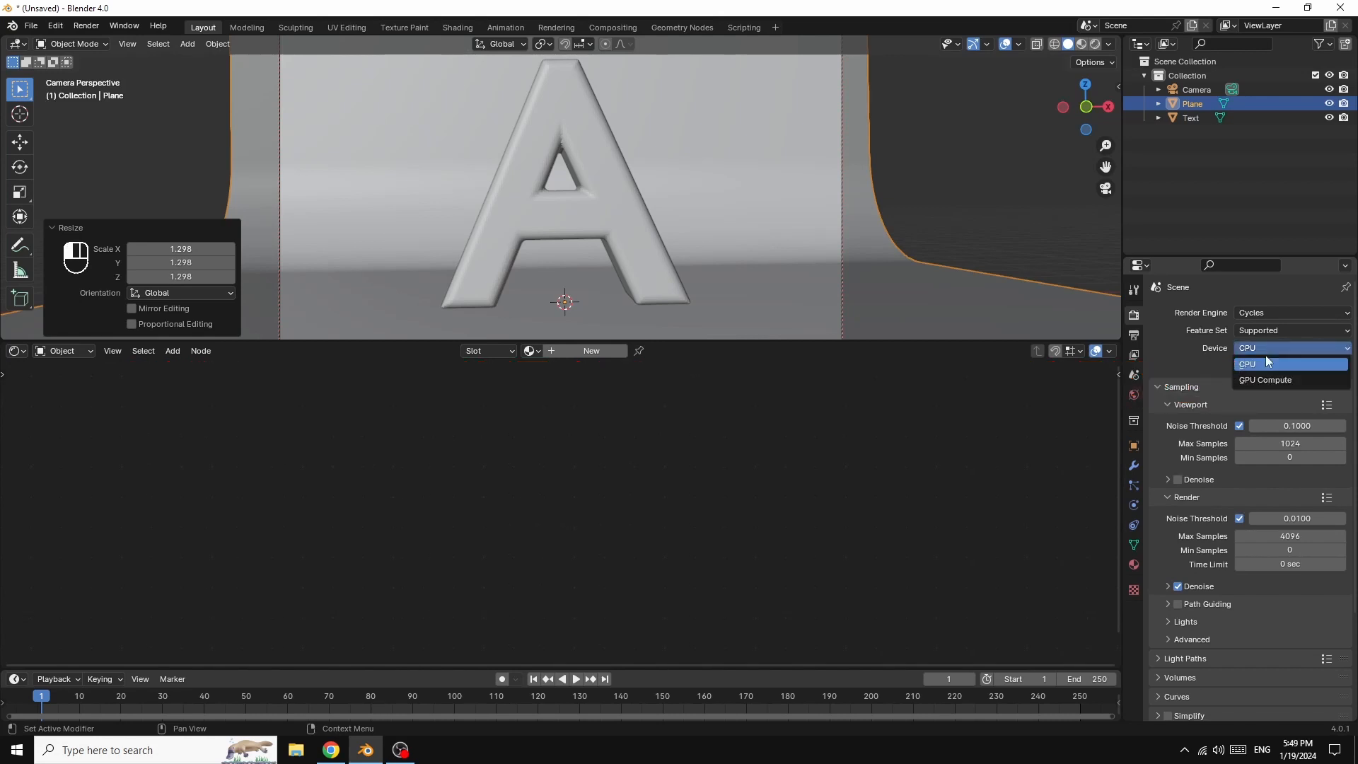
pyautogui.click(1255, 380)
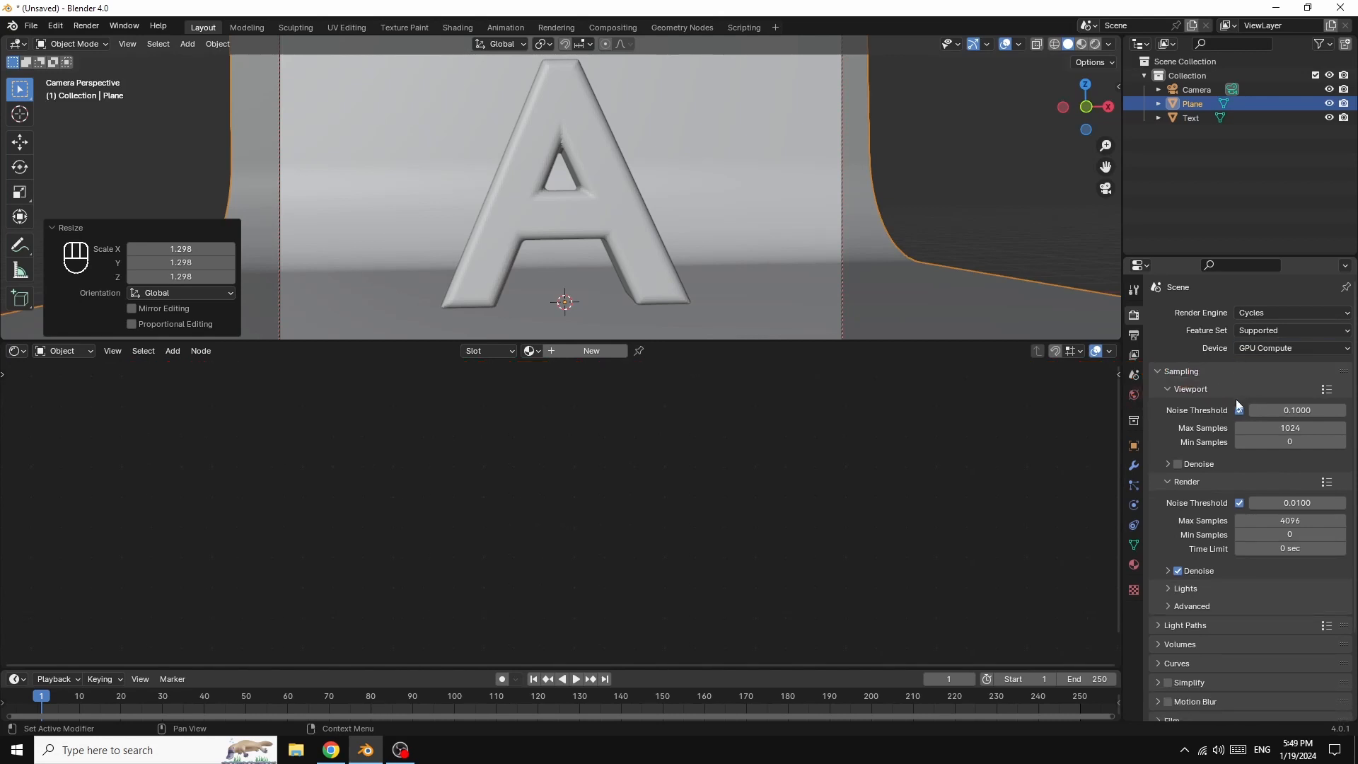
# Step: Set the viewport sampling to a noise threshold of 0.01 and 32 max samples
pyautogui.click(1291, 413)
pyautogui.write('0.01')
pyautogui.press('Return')
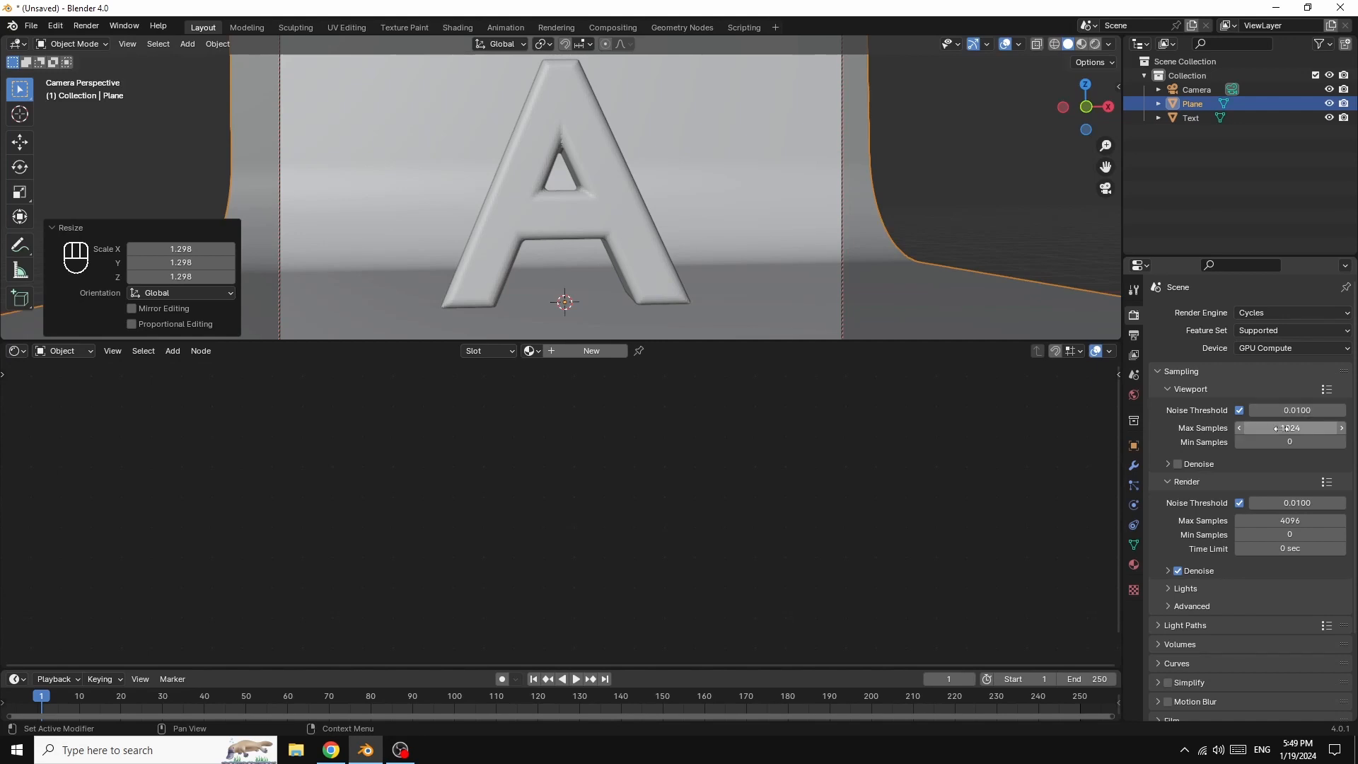
pyautogui.click(1288, 429)
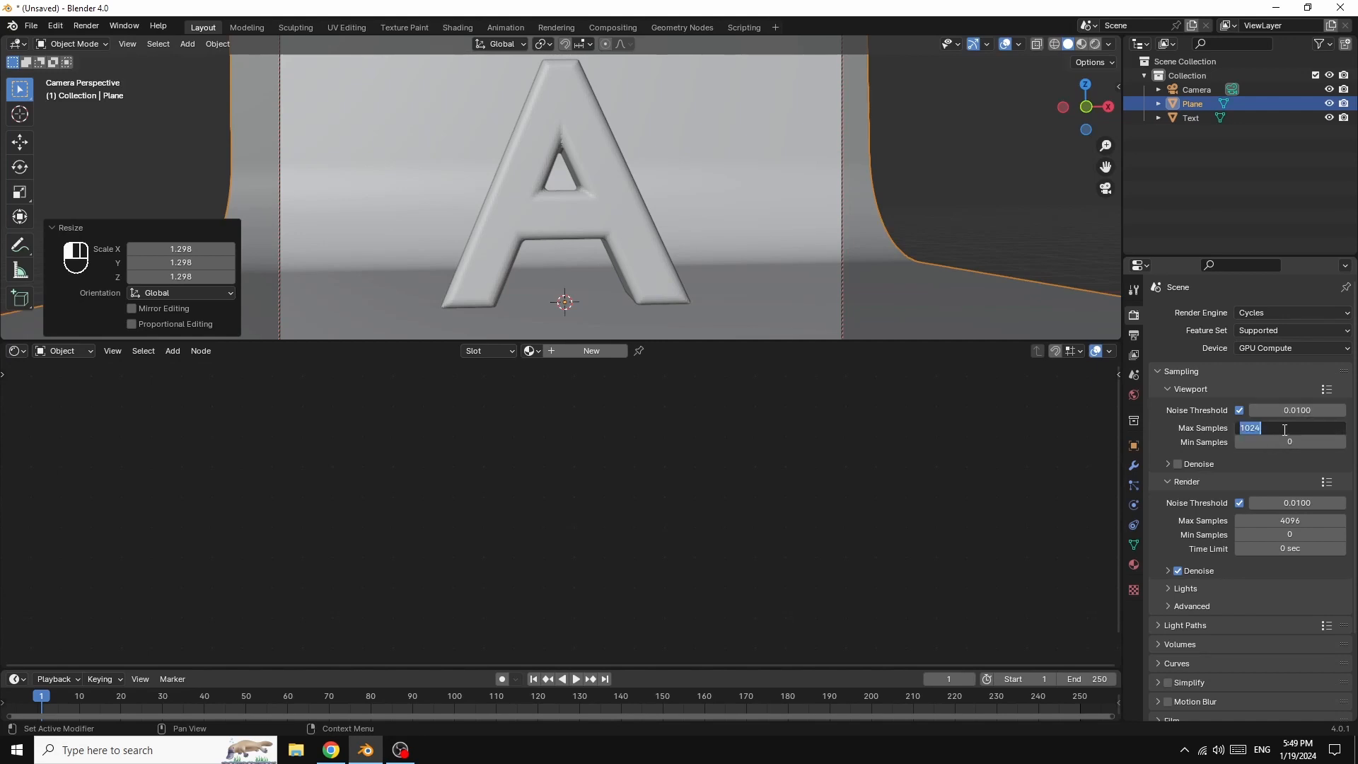
pyautogui.write('32')
pyautogui.press('Return')
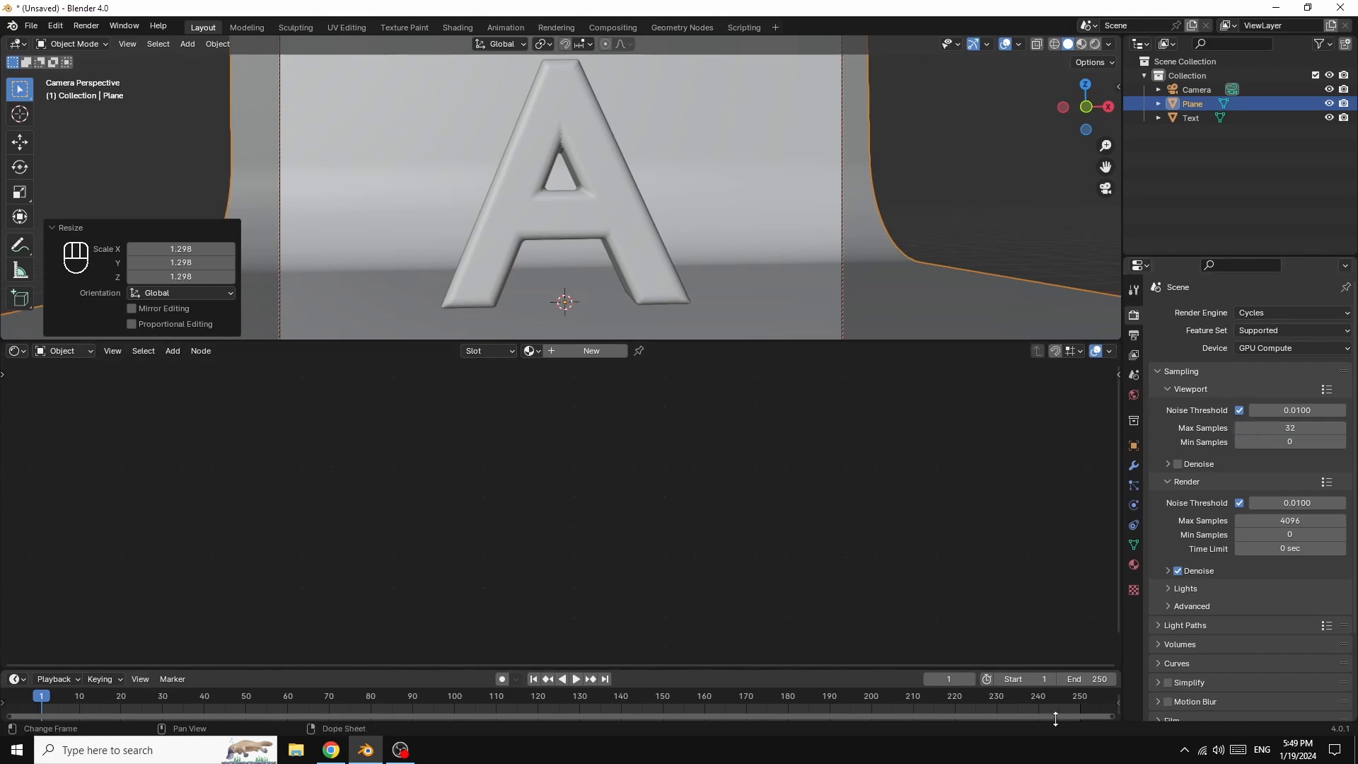
# Step: Set the render sampling to a noise threshold of 0.1 and 100 max samples
pyautogui.click(1297, 503)
pyautogui.write('0.')
pyautogui.press('Return')
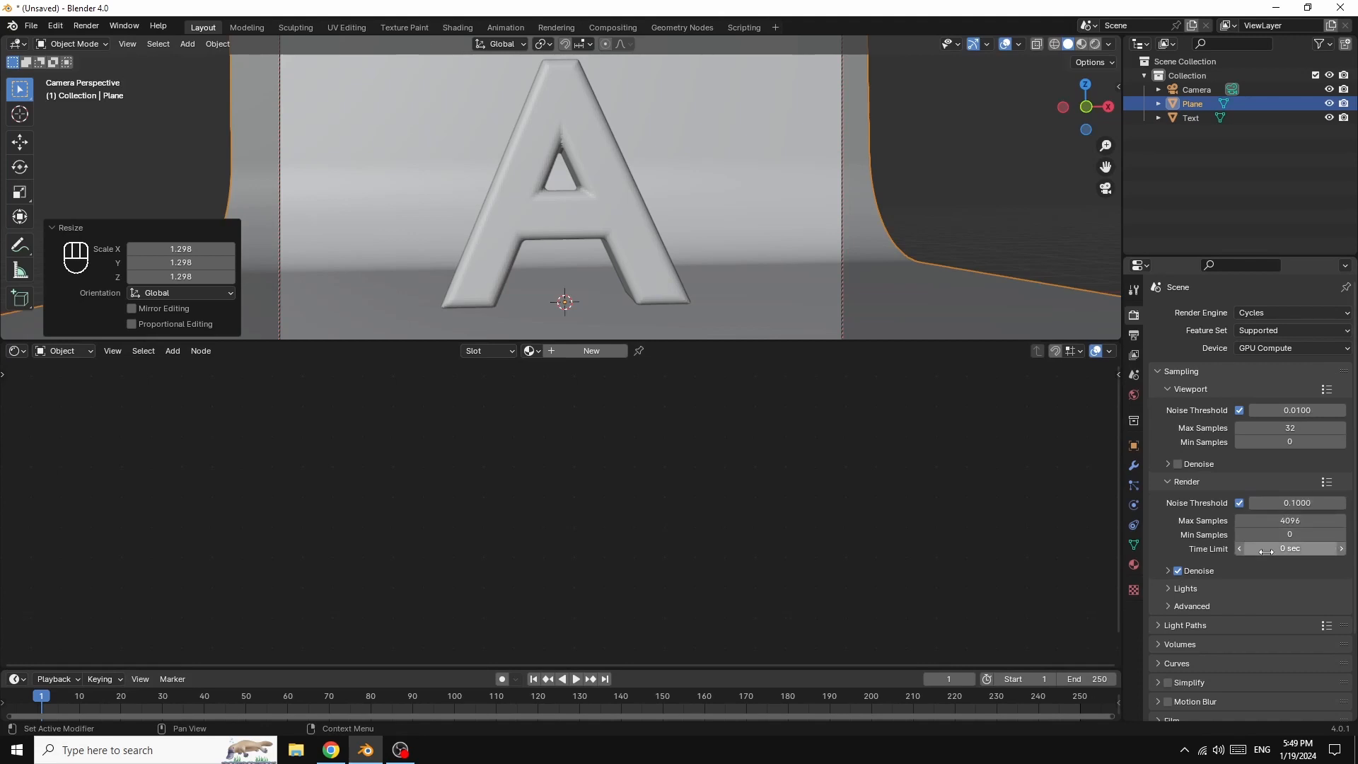
pyautogui.click(1286, 522)
pyautogui.write('100')
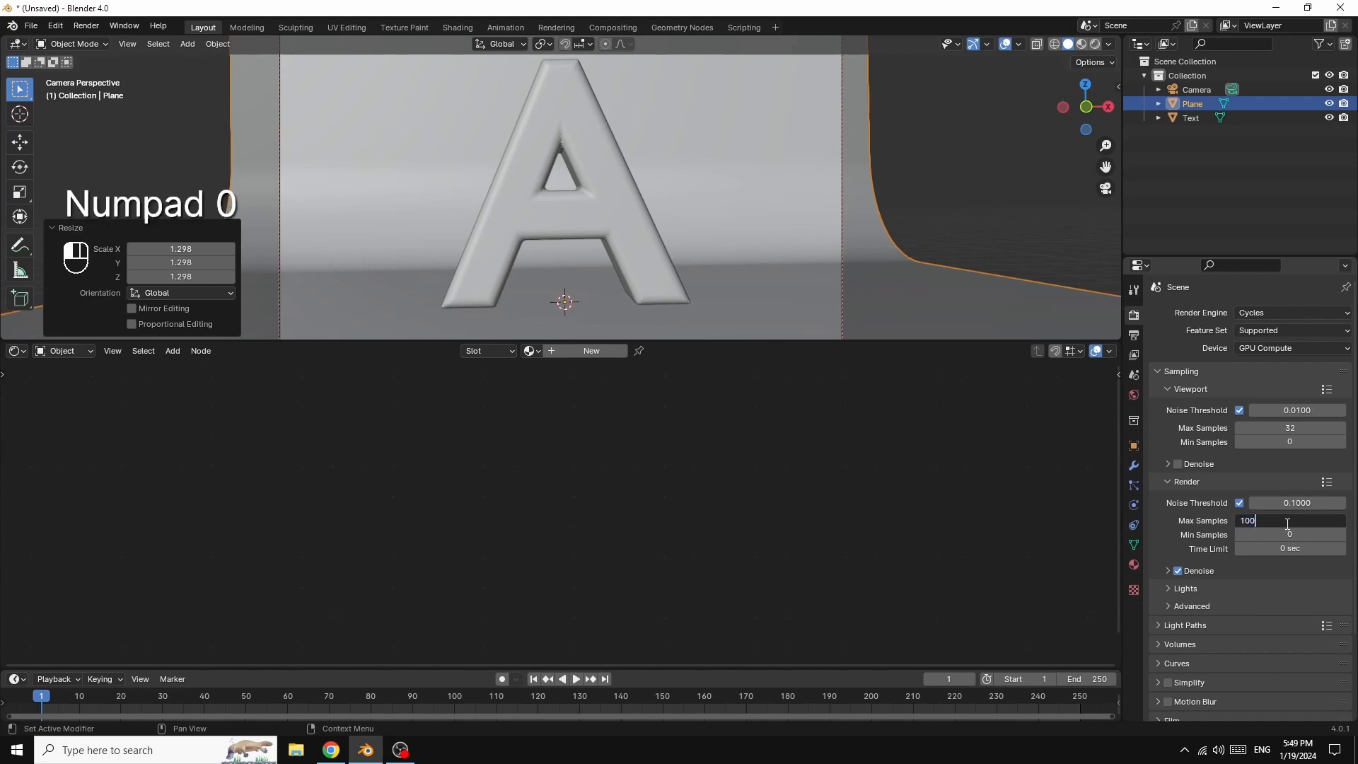
pyautogui.click(1277, 580)
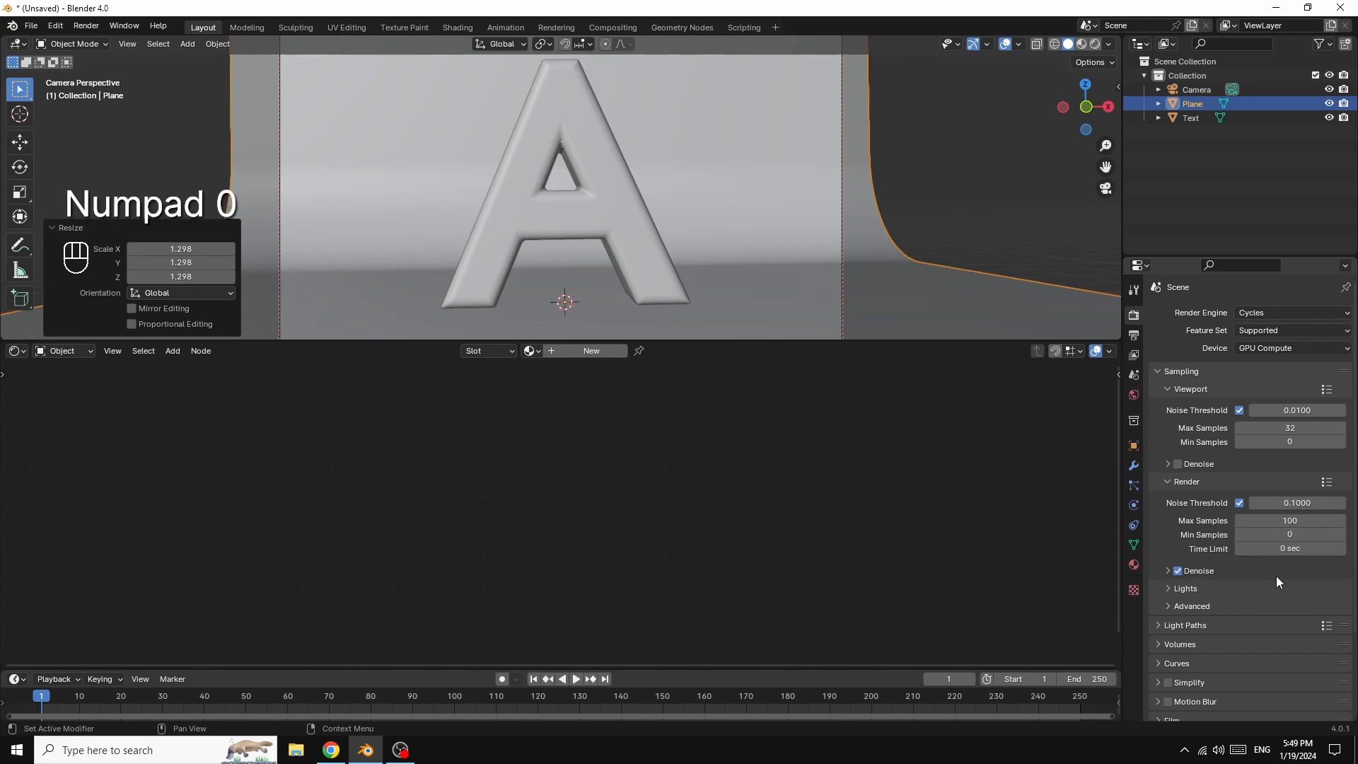
# Step: Set all Light Paths max bounces, from Total through Transparent, to 1
pyautogui.click(1163, 625)
pyautogui.scroll(-3, 1291, 594)
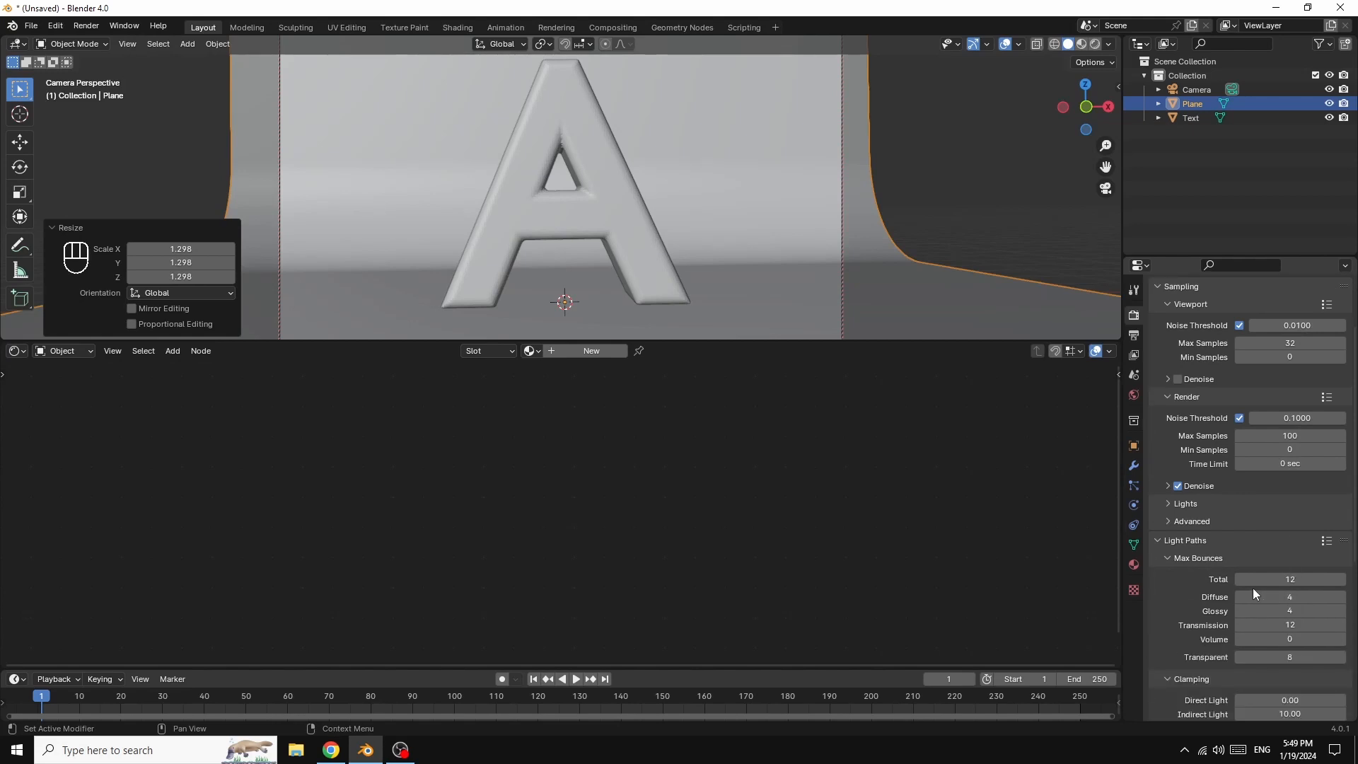
pyautogui.scroll(-1, 1258, 578)
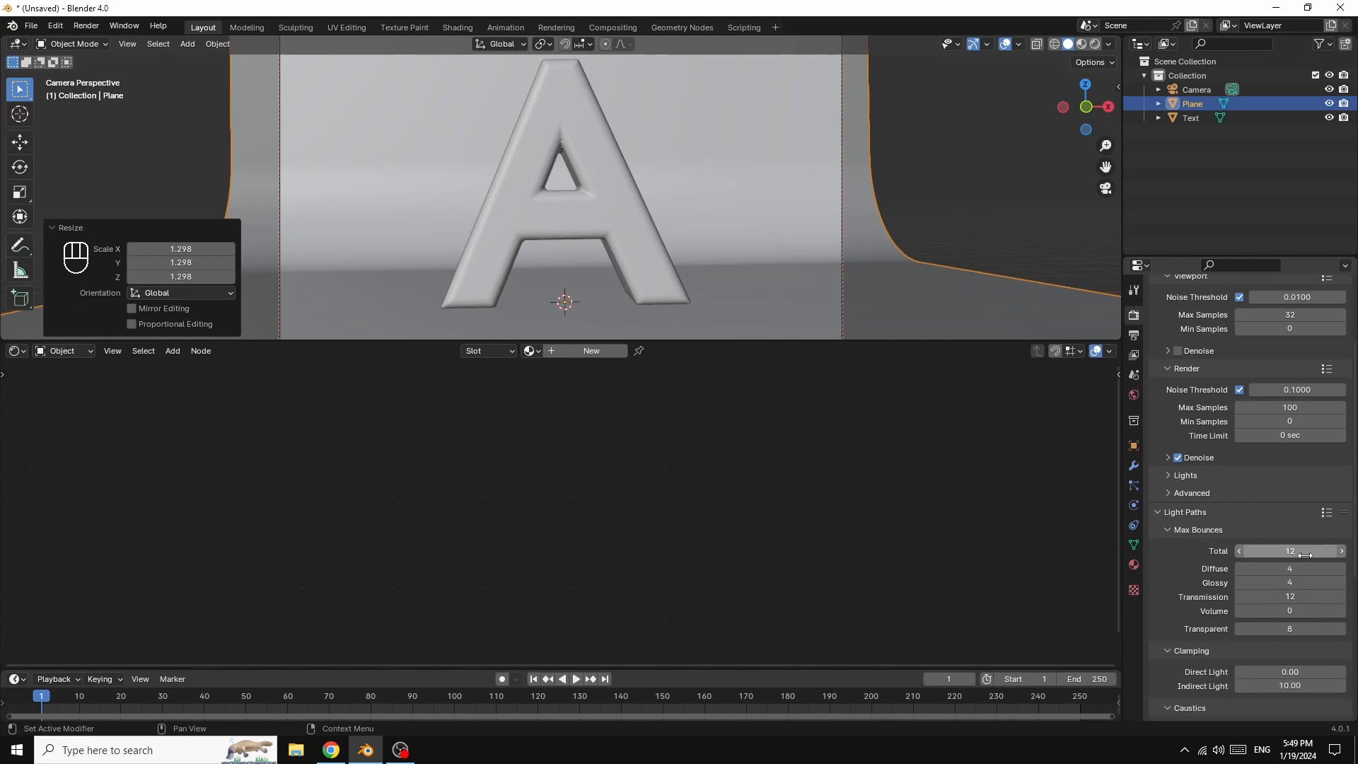
pyautogui.moveTo(1291, 550); pyautogui.dragTo(1292, 630)
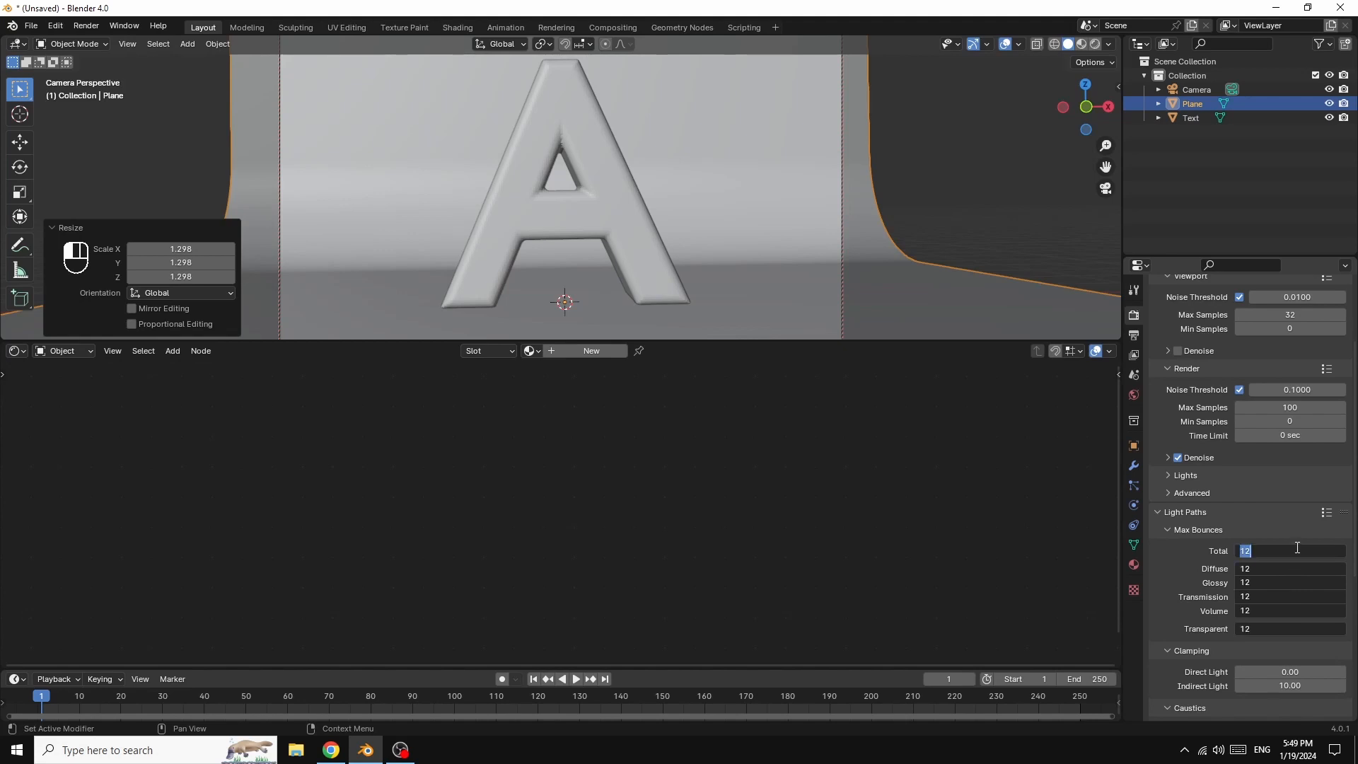
pyautogui.write('1')
pyautogui.press('Return')
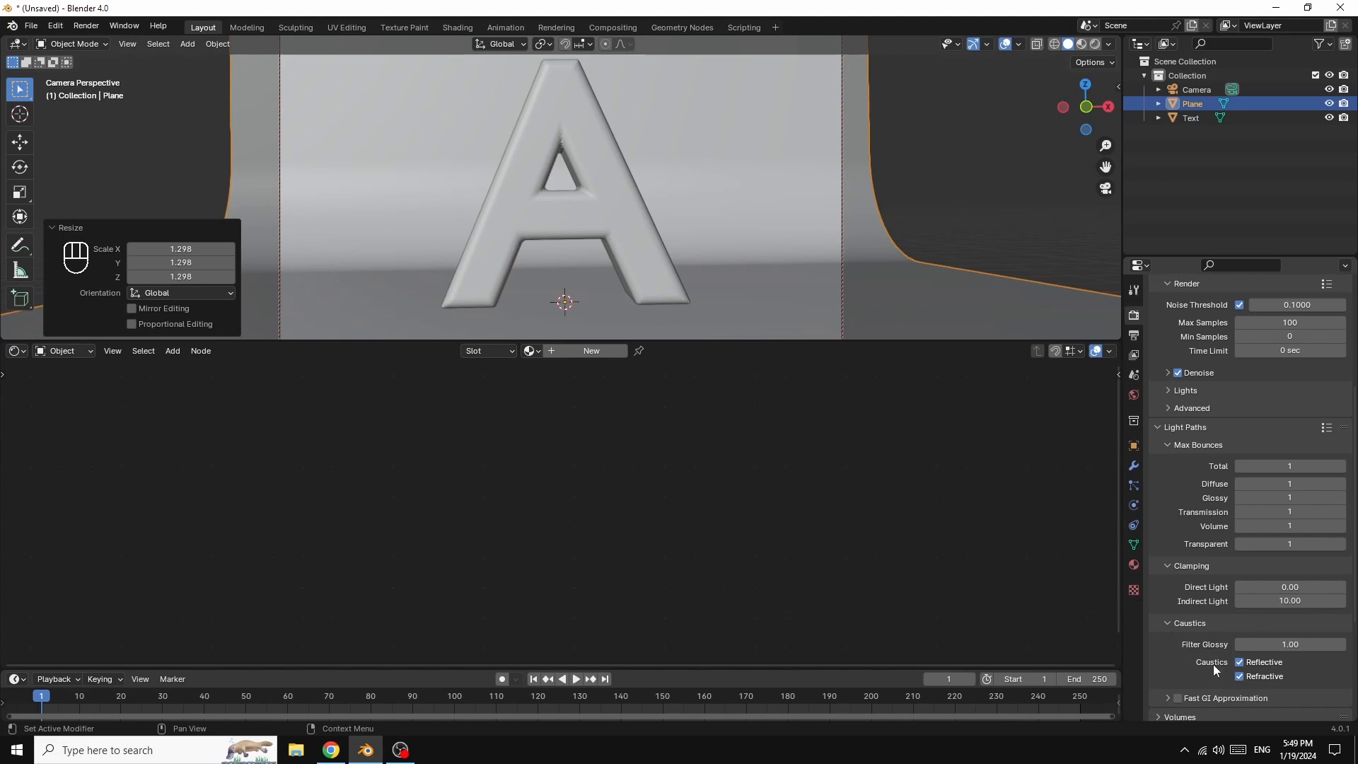
# Step: Disable reflective and refractive caustics and enable Fast GI Approximation
pyautogui.click(1240, 662)
pyautogui.click(1239, 677)
pyautogui.scroll(-4, 1190, 655)
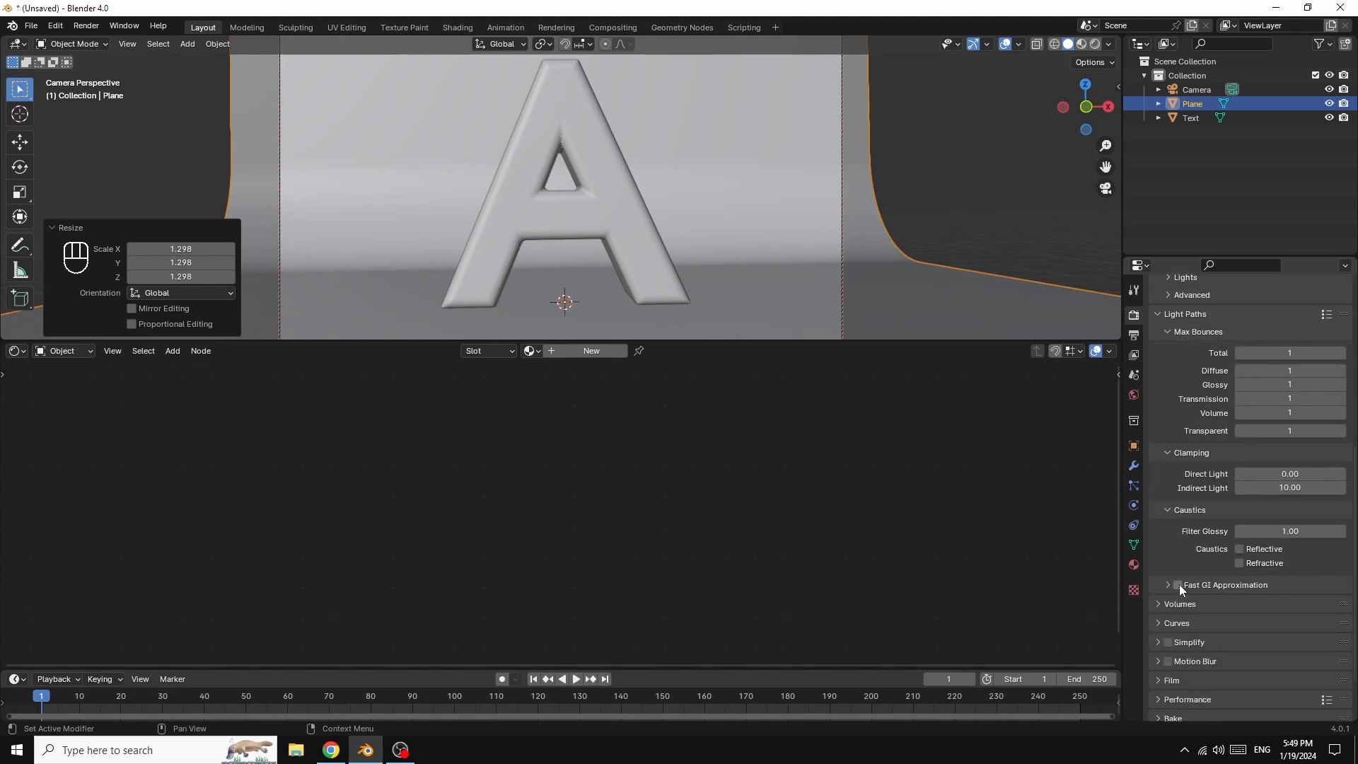
pyautogui.click(1178, 584)
# Step: Set the Color Management look to High Contrast
pyautogui.scroll(-1, 1245, 622)
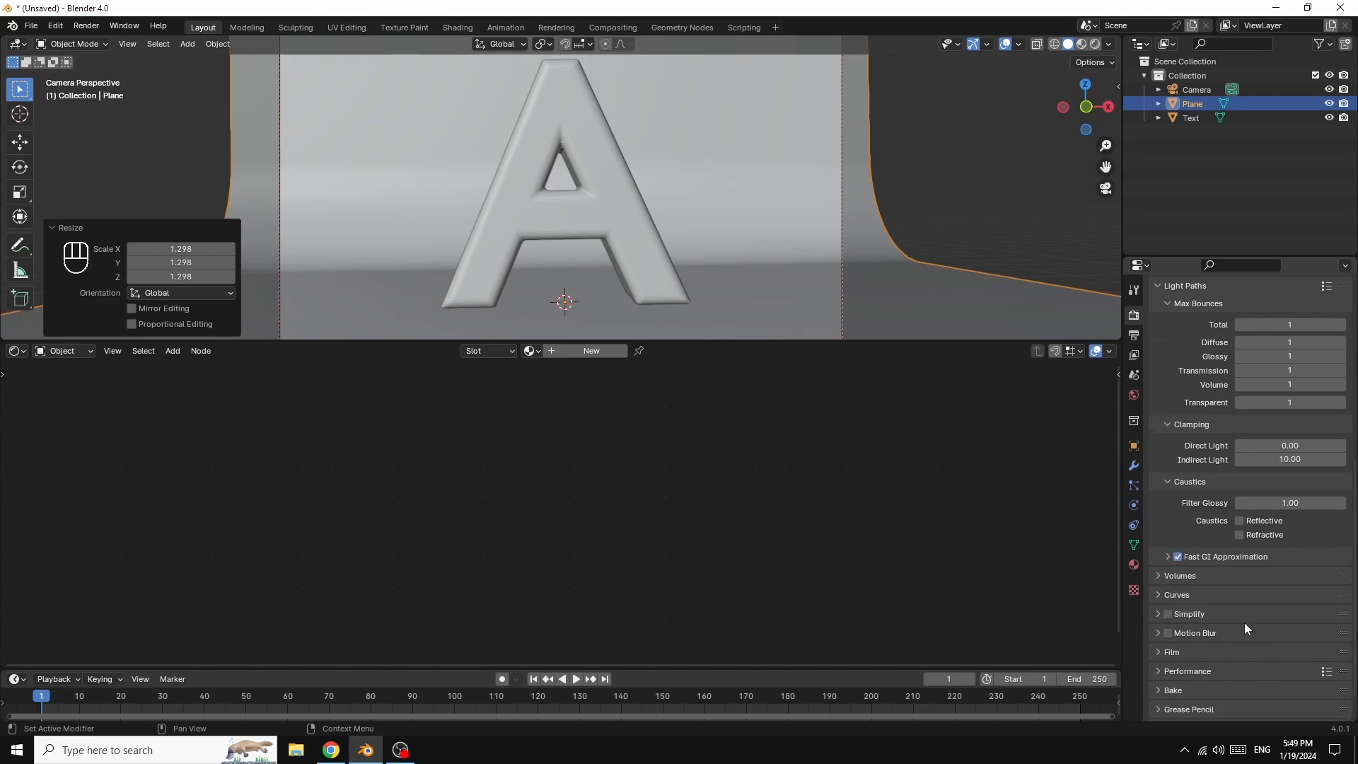
pyautogui.scroll(-1, 1238, 625)
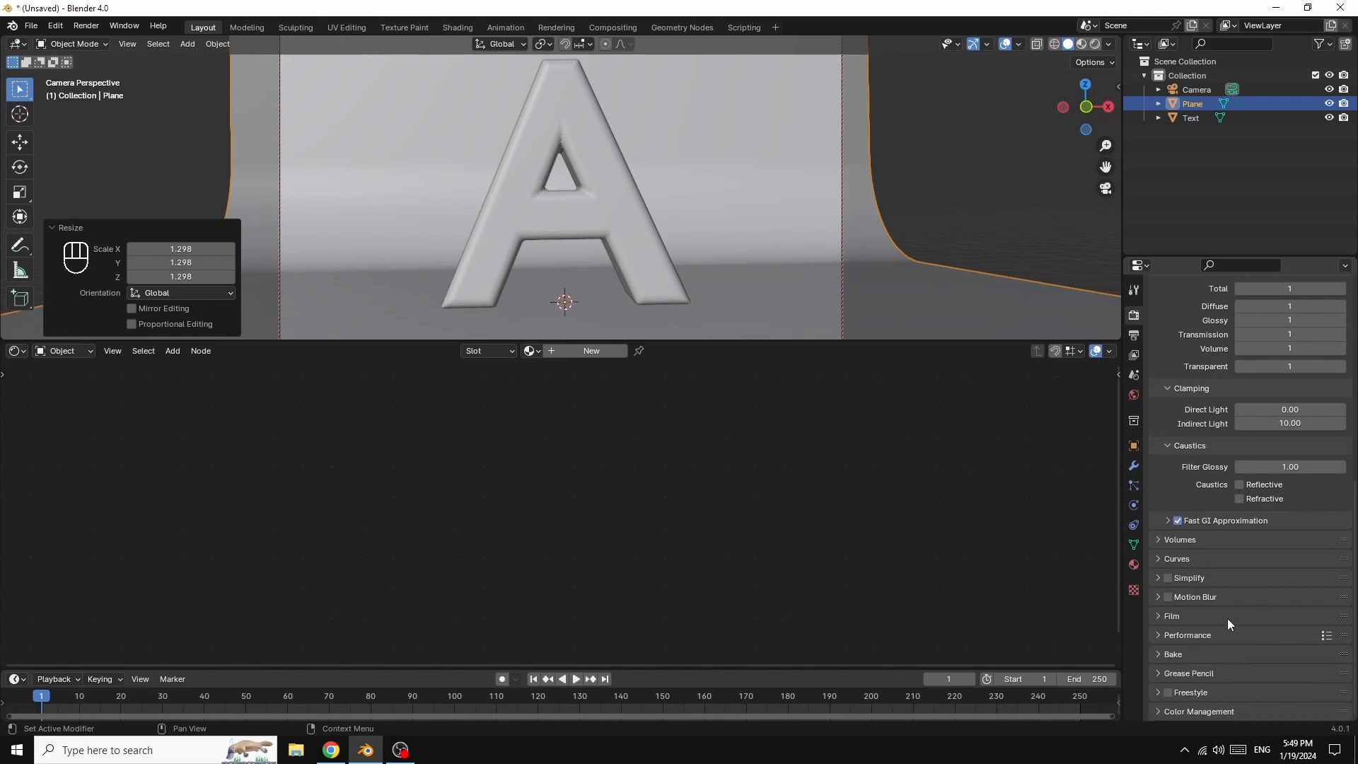
pyautogui.click(1160, 710)
pyautogui.scroll(-5, 1301, 643)
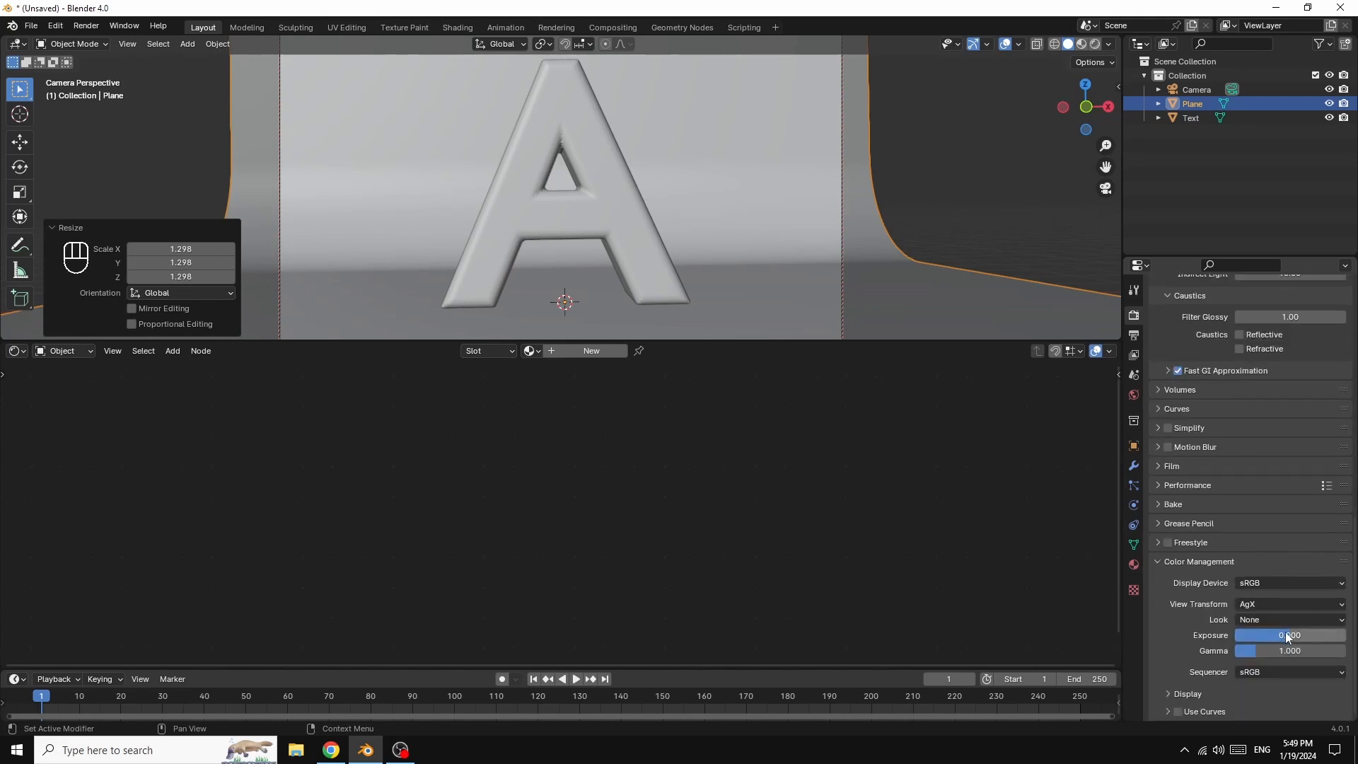
pyautogui.click(1254, 621)
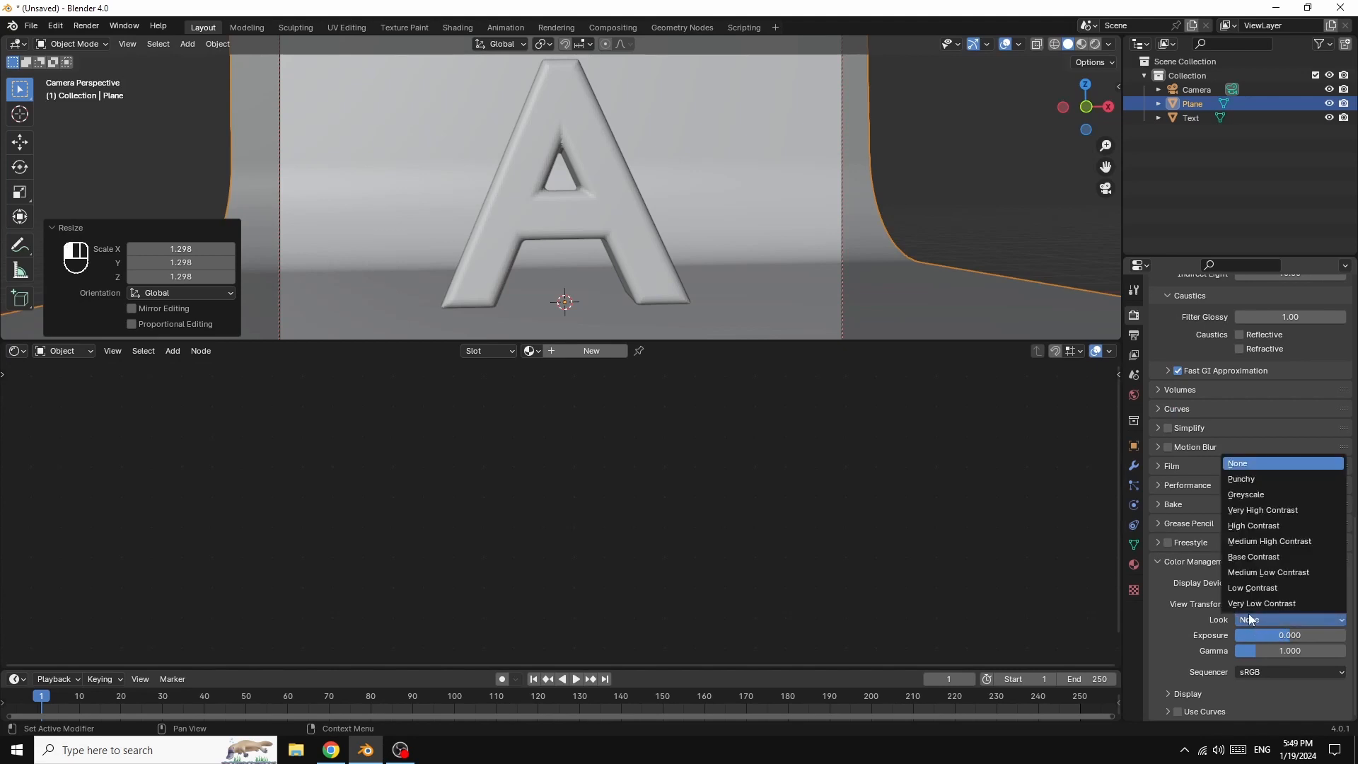
pyautogui.click(1252, 525)
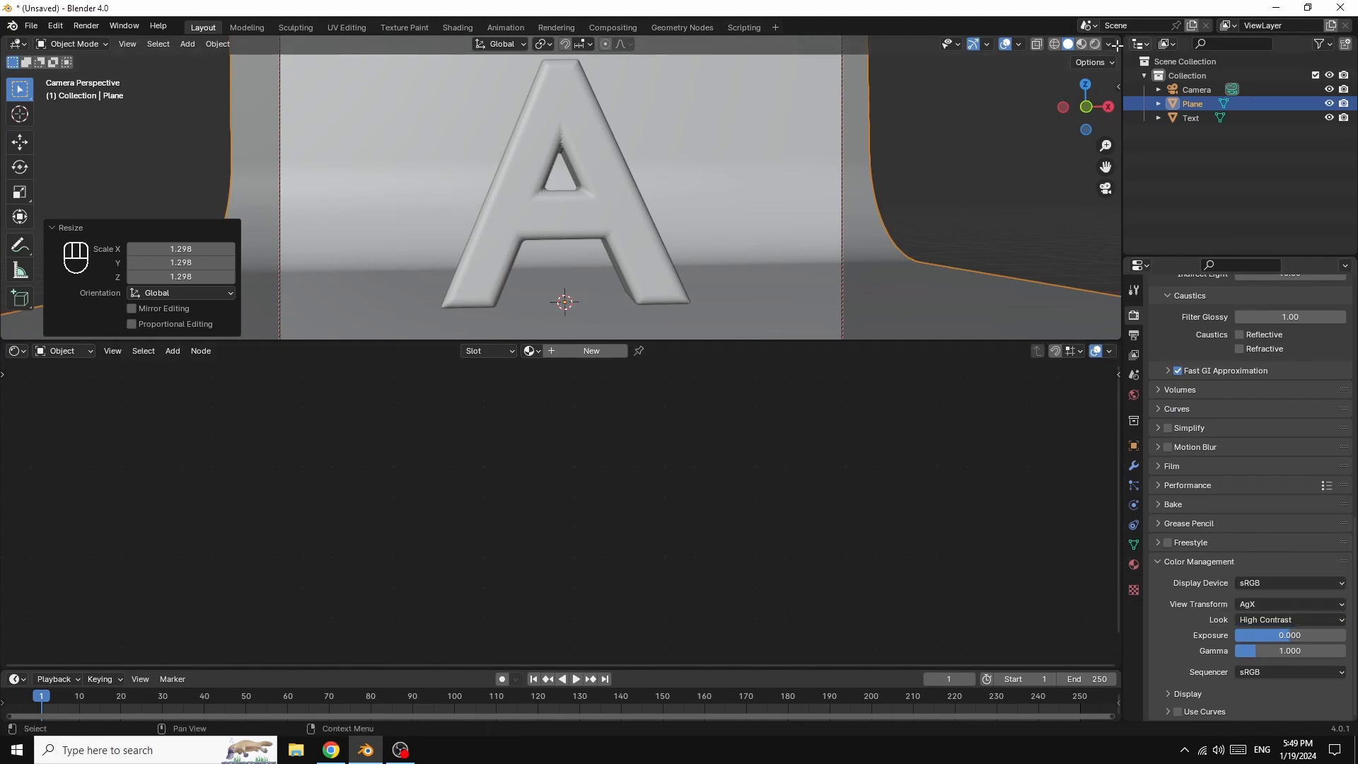
# Step: Switch the 3D viewport to Rendered shading and create a new material for the backdrop plane
pyautogui.click(1094, 43)
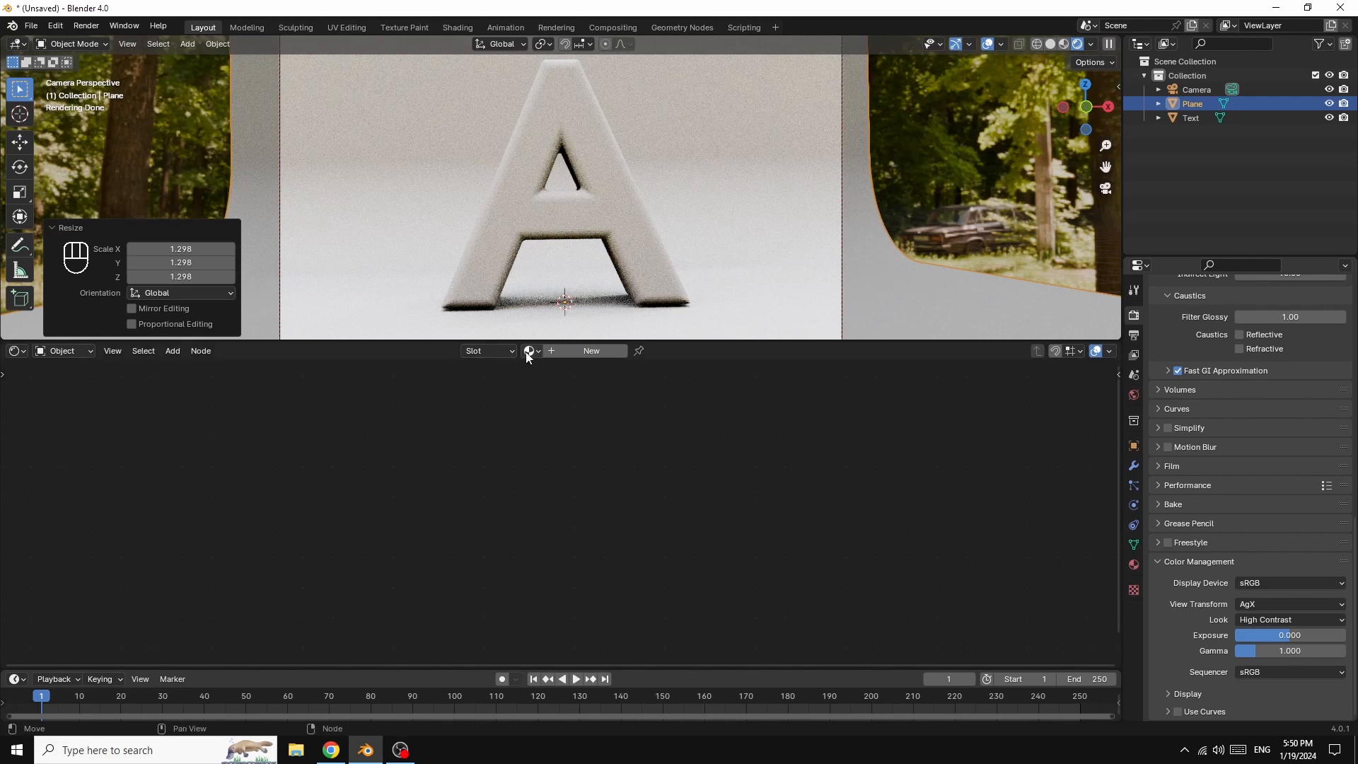
pyautogui.click(887, 288)
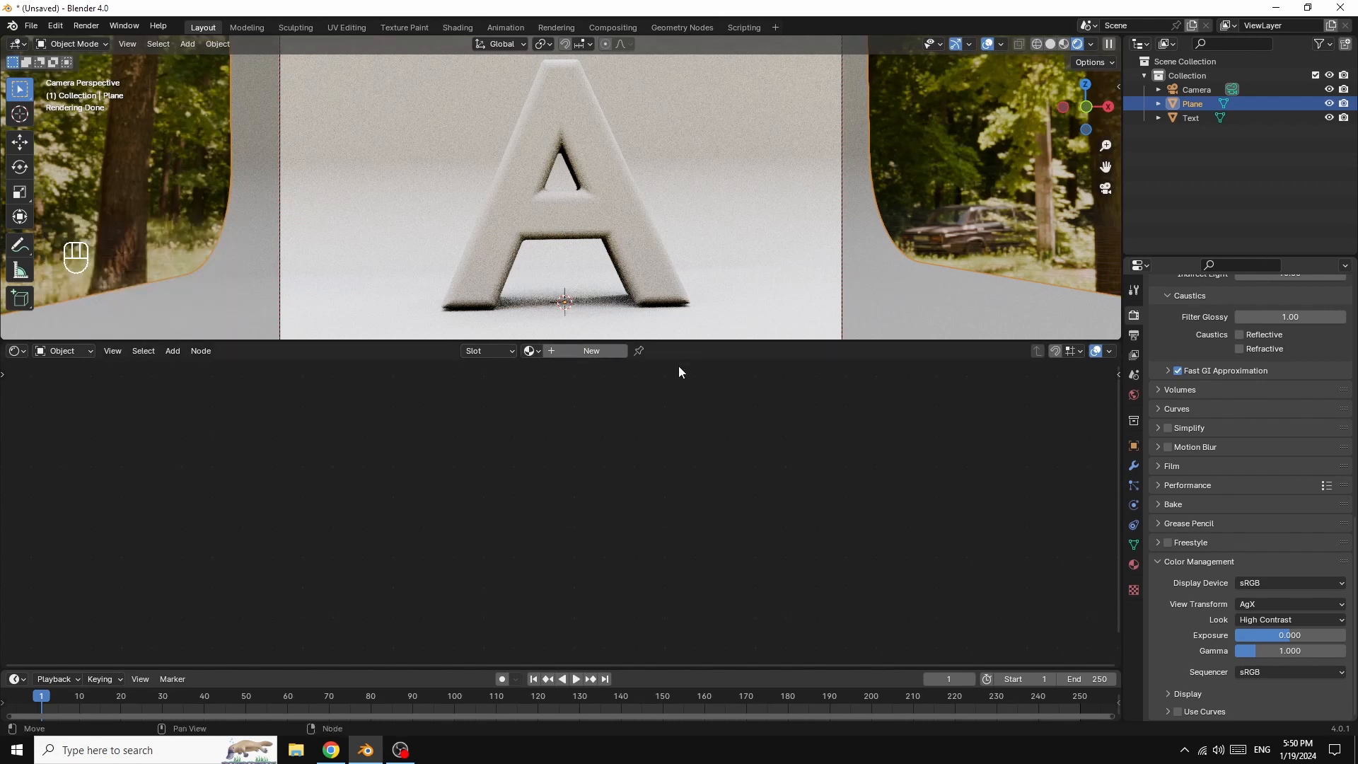
pyautogui.click(575, 357)
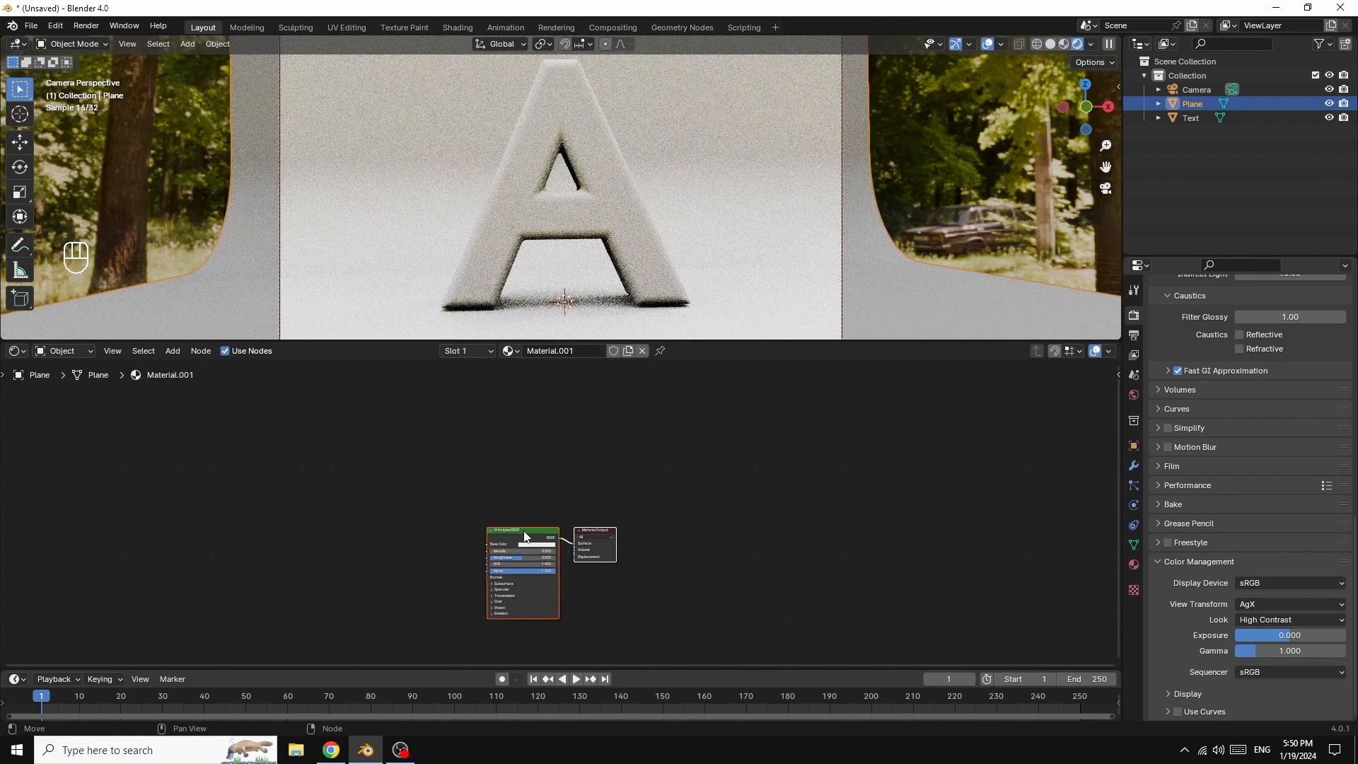
# Step: Set the backdrop material's Metallic to 1.000 and its Base Color to a light warm tan
pyautogui.moveTo(530, 517); pyautogui.dragTo(744, 384, button='middle')
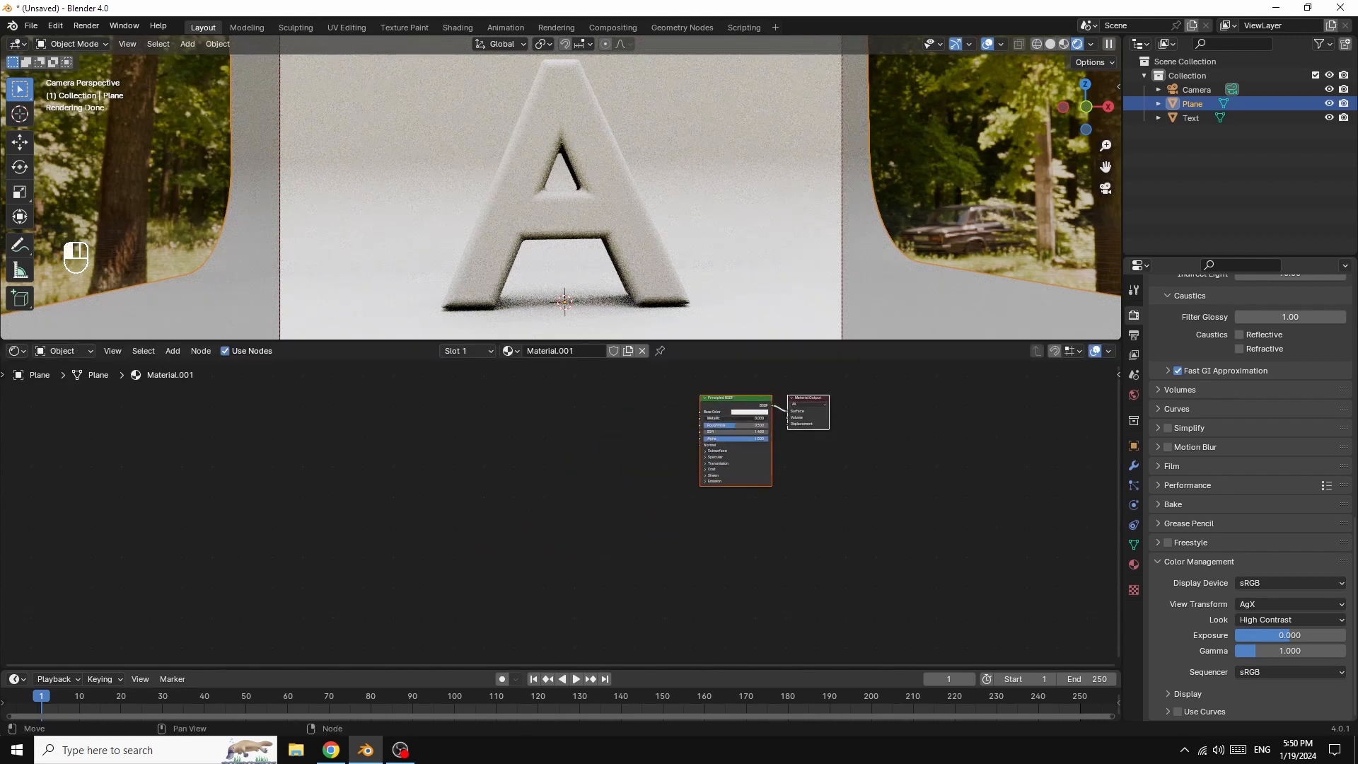
pyautogui.moveTo(710, 419); pyautogui.dragTo(767, 419)
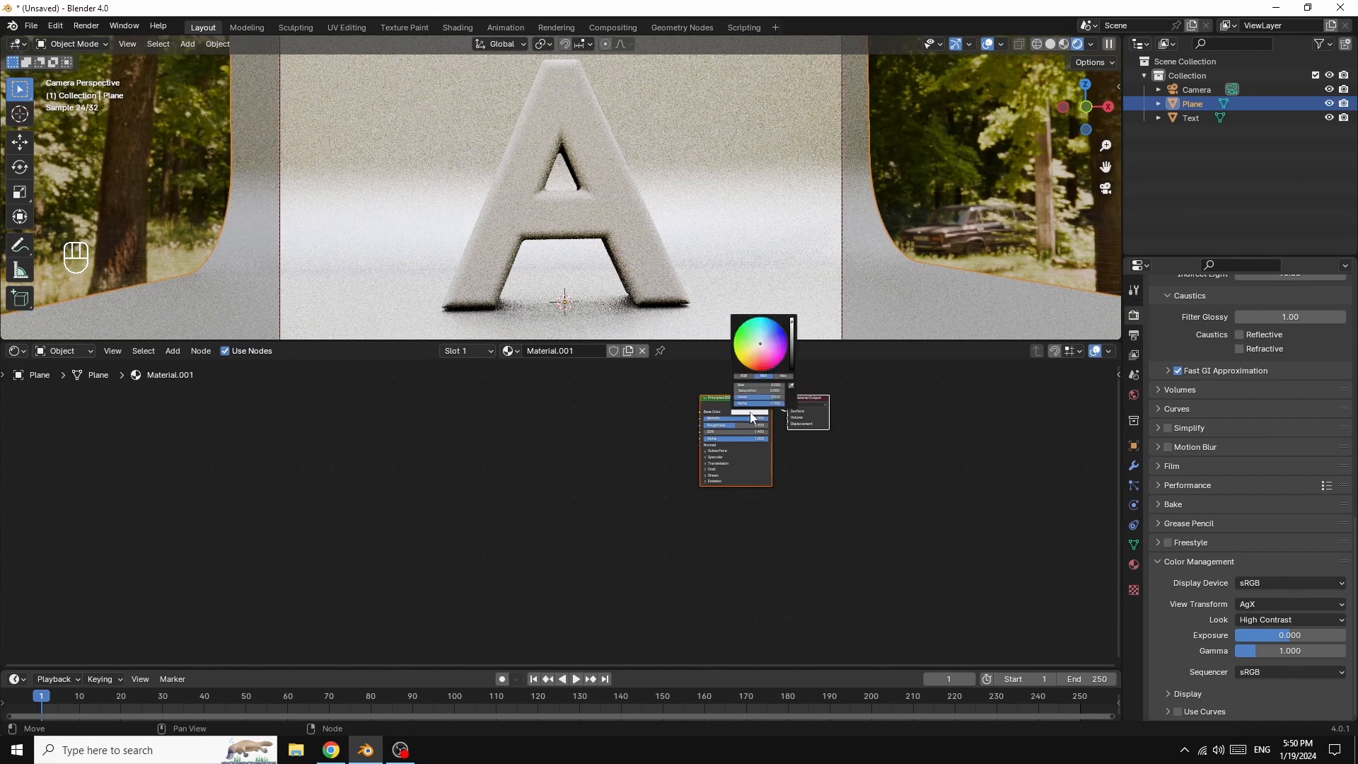
pyautogui.click(751, 412)
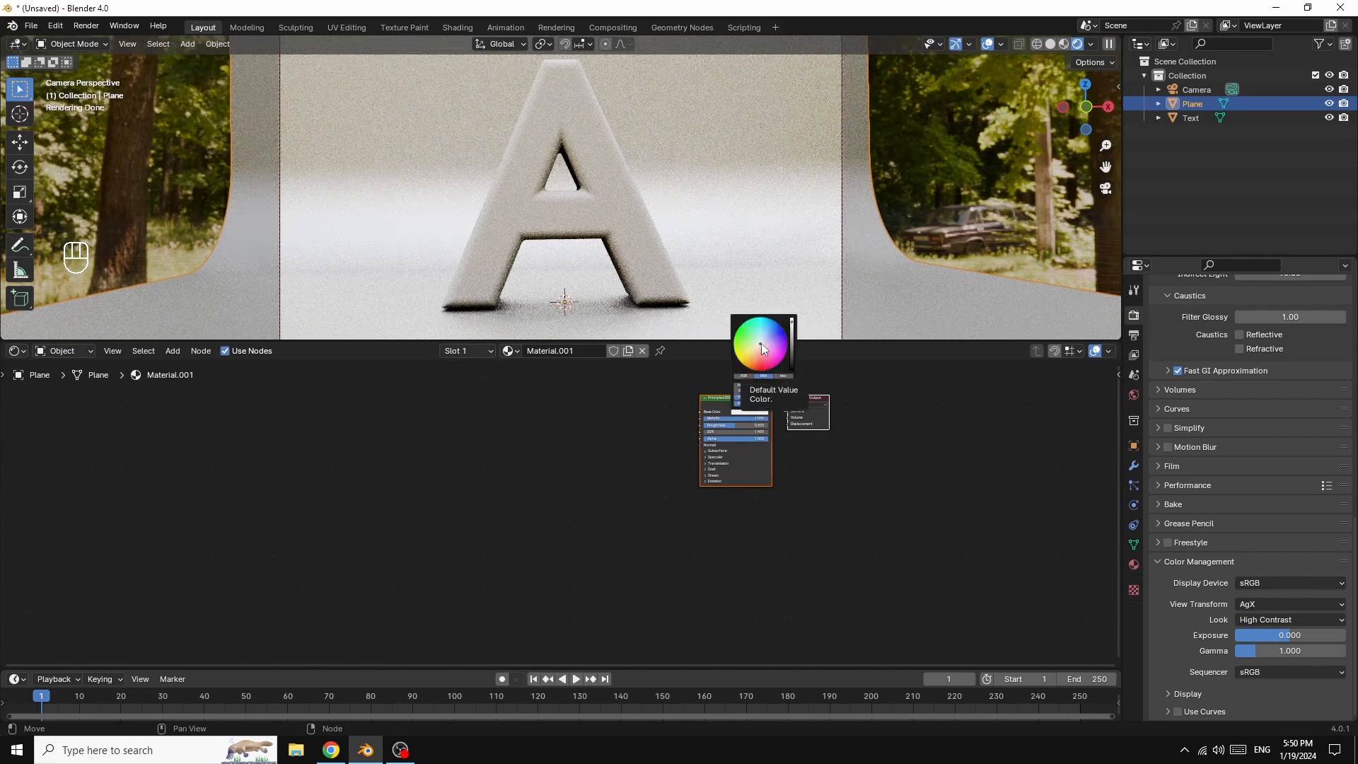
pyautogui.click(754, 349)
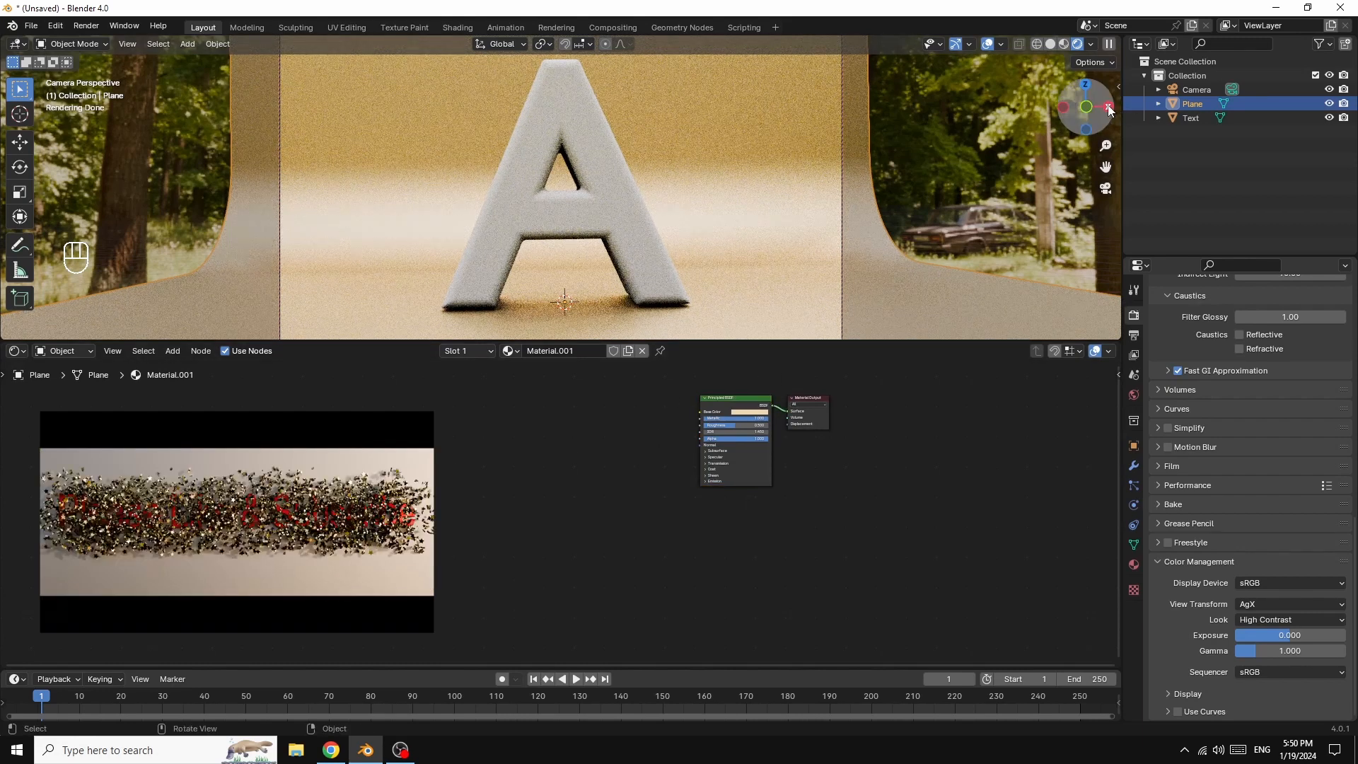
# Step: Move the backdrop plane up about 0.045 m along the Z axis
pyautogui.moveTo(1109, 109); pyautogui.dragTo(1129, 113)
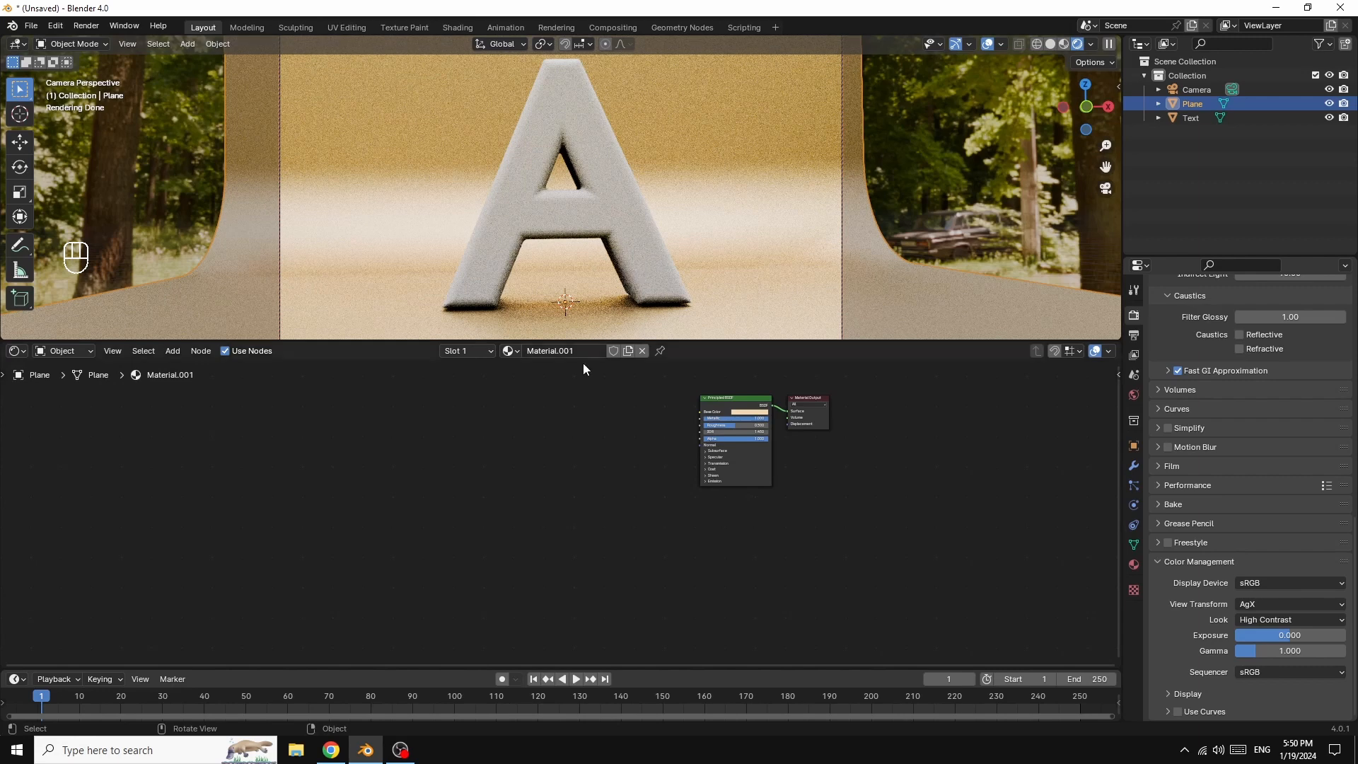
pyautogui.press('g')
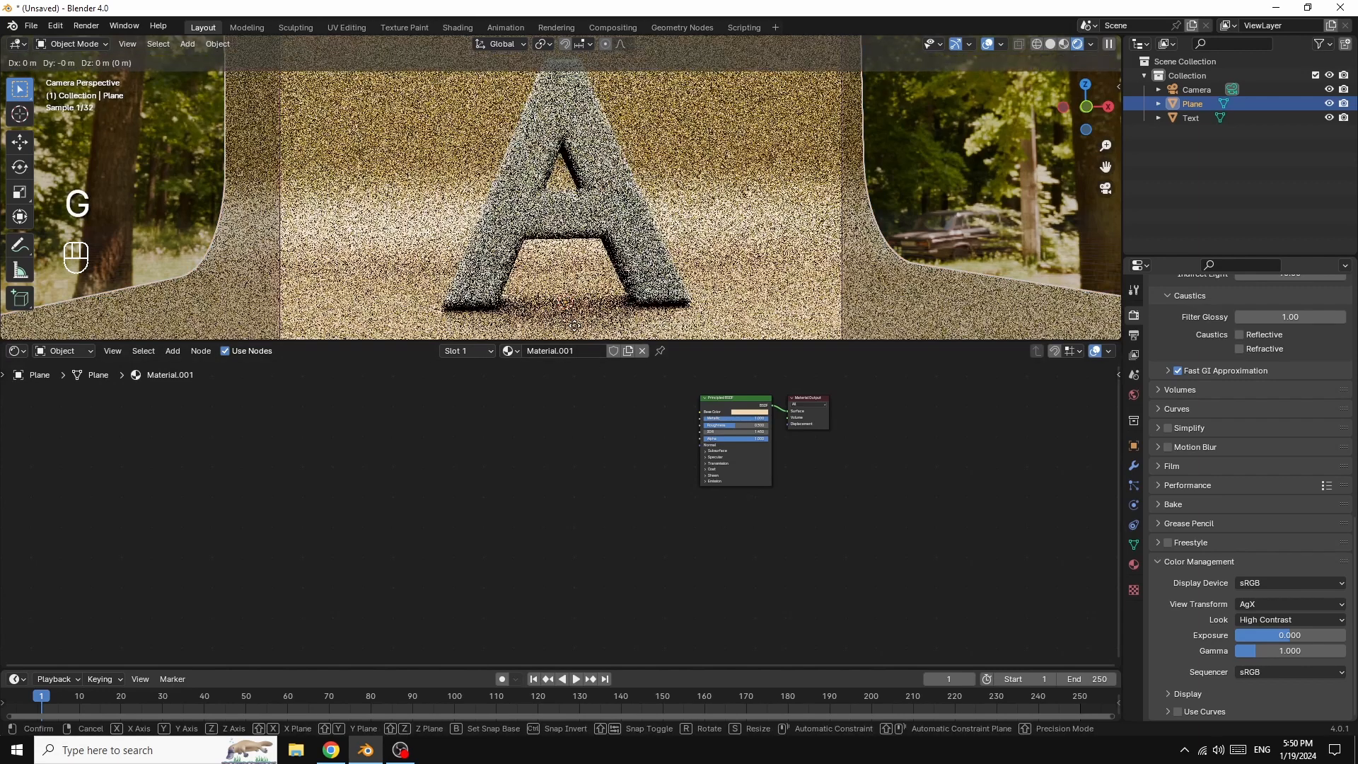
pyautogui.press('z')
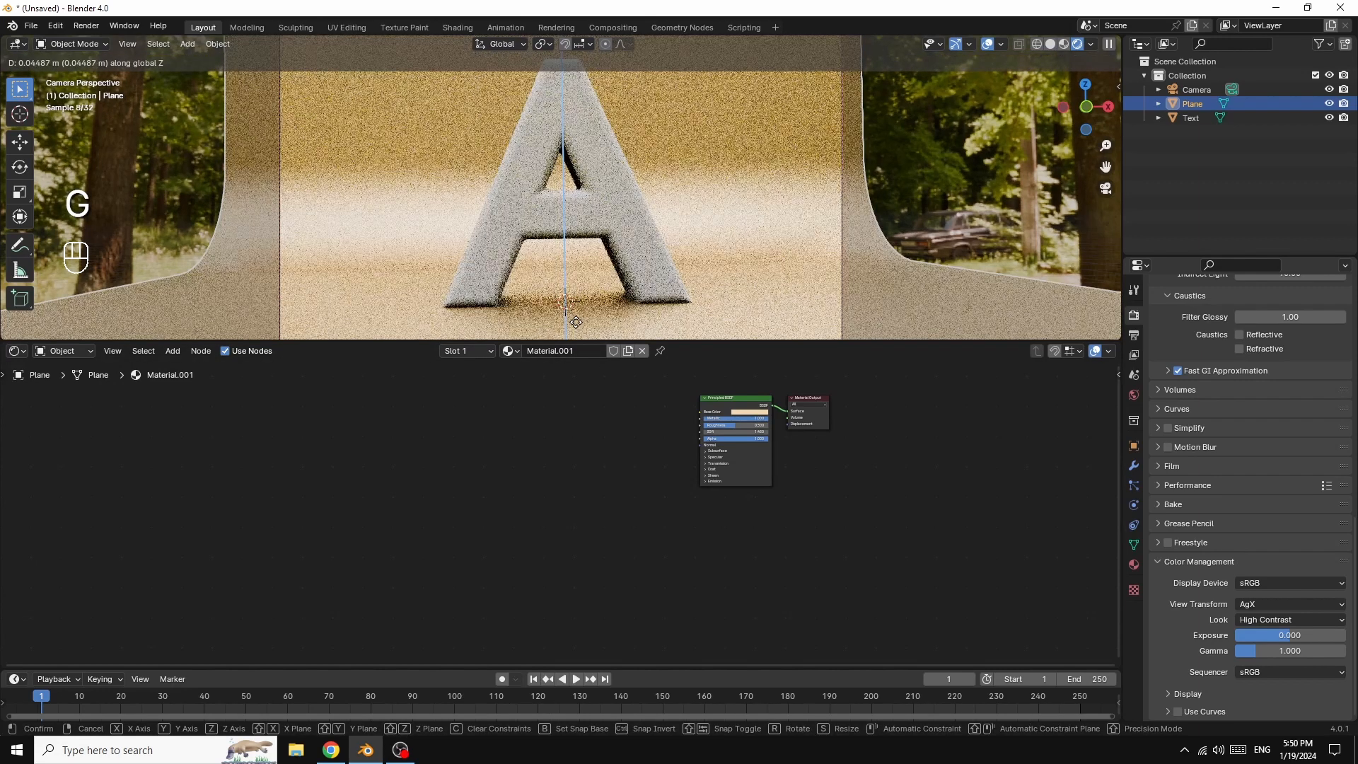
pyautogui.click(575, 322)
pyautogui.press('z')
pyautogui.press('z')
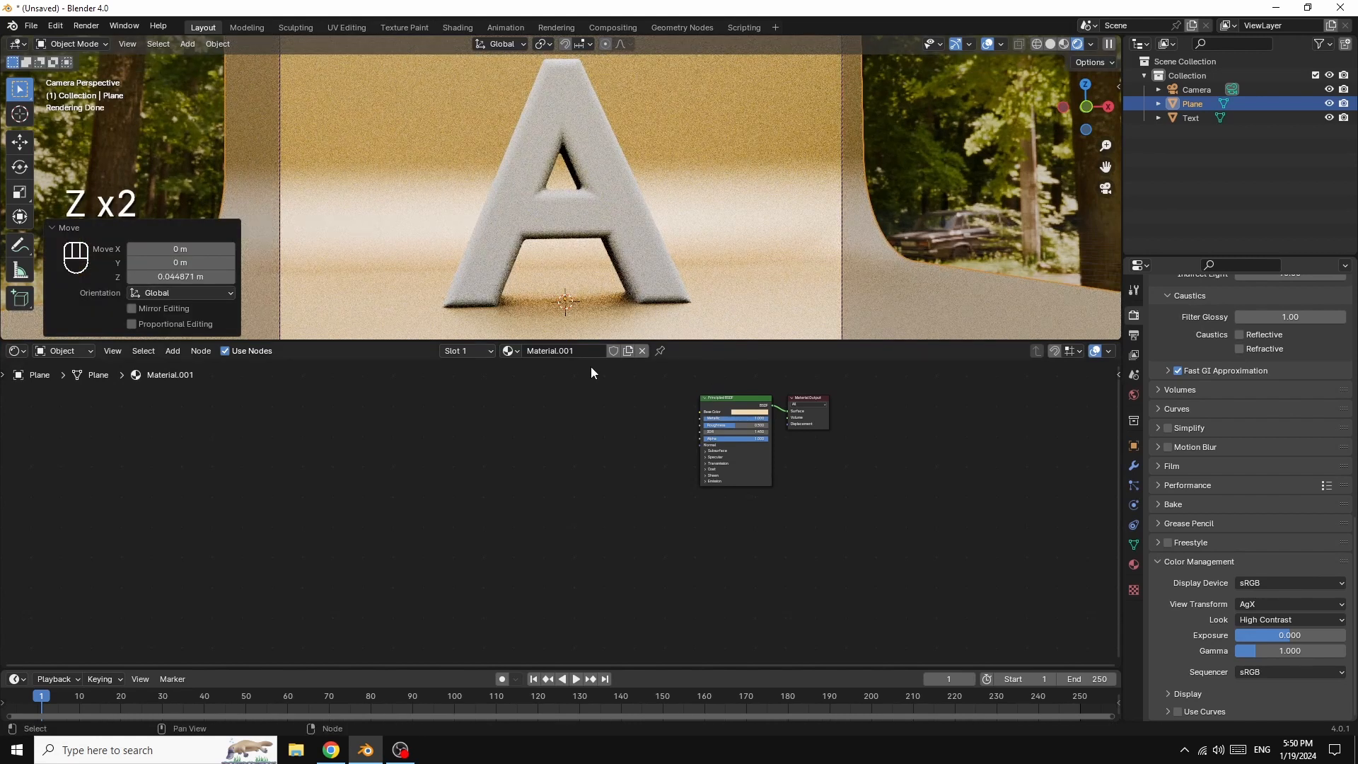
# Step: Create a new material for the letter A and place its Material Output node below and beside the Principled BSDF
pyautogui.click(523, 160)
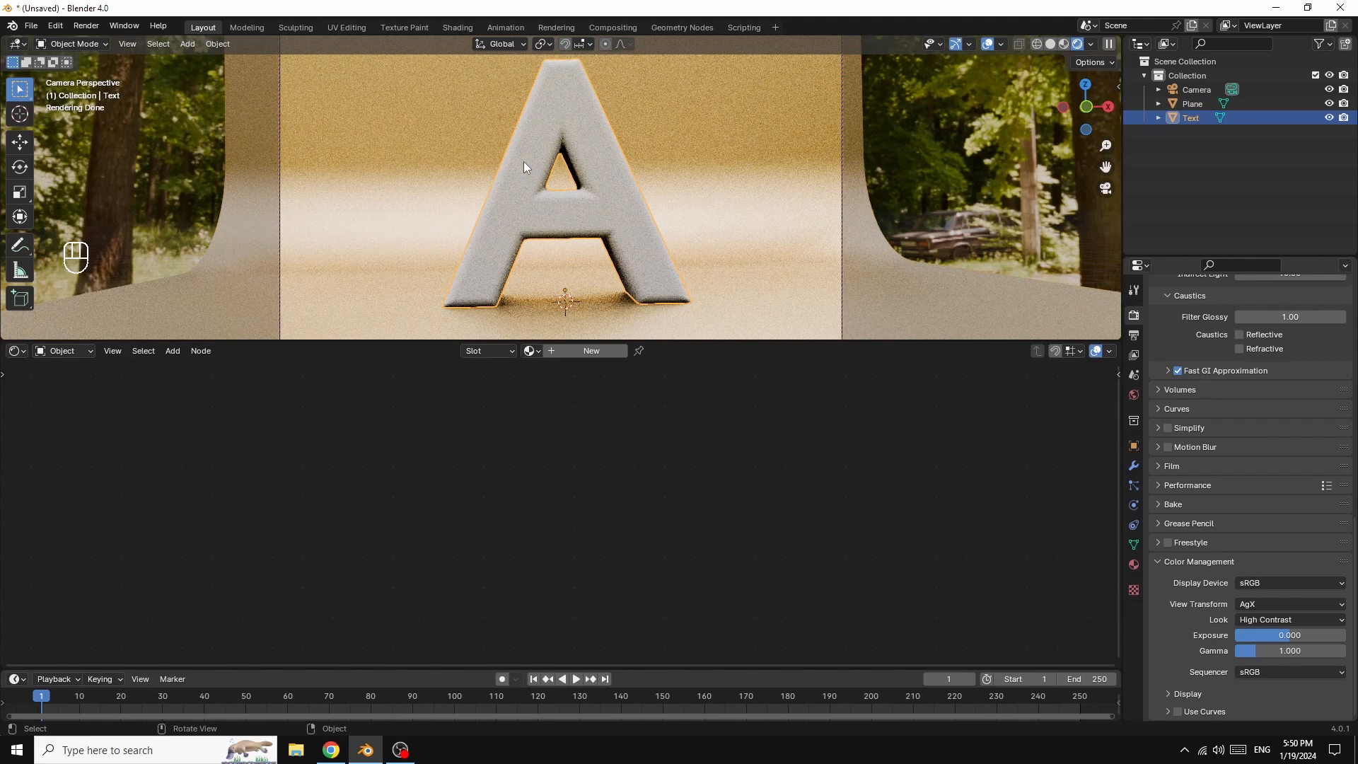
pyautogui.click(585, 354)
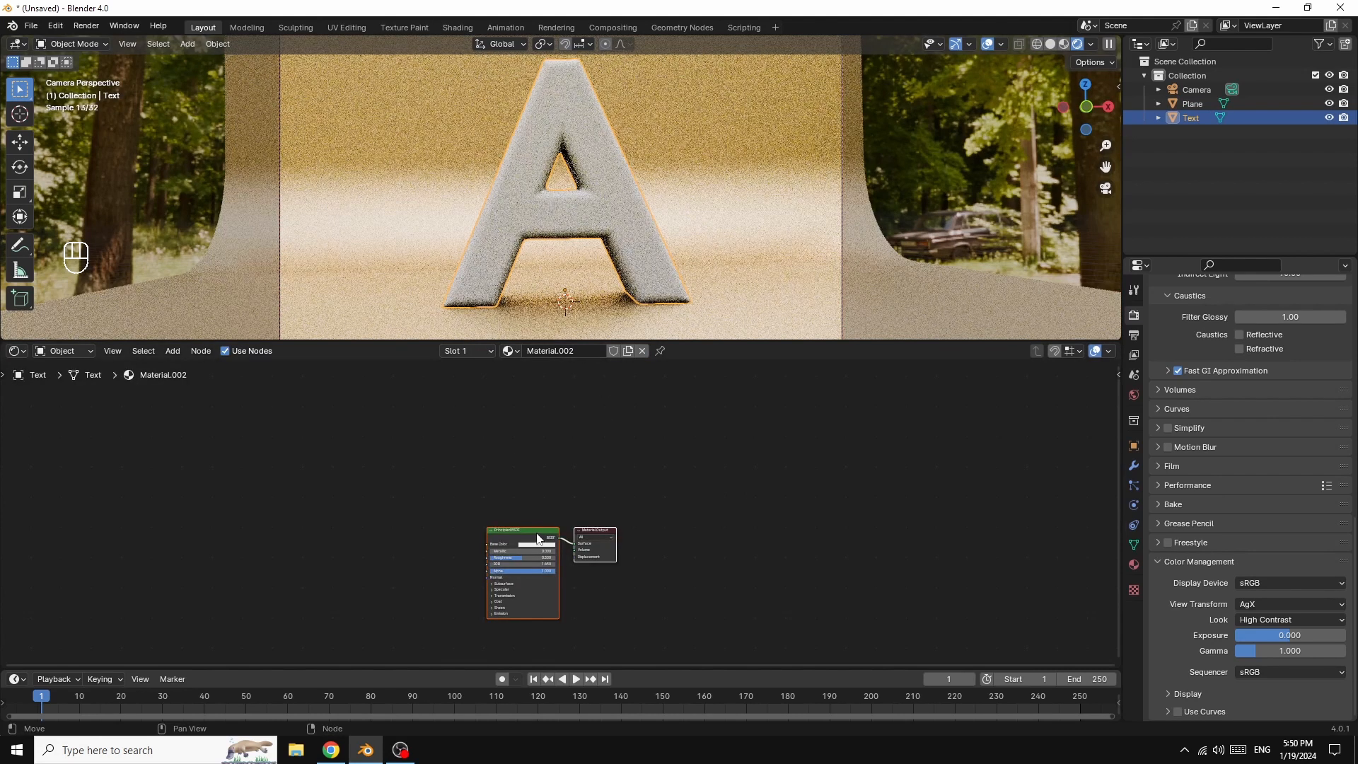
pyautogui.moveTo(539, 539); pyautogui.dragTo(842, 375)
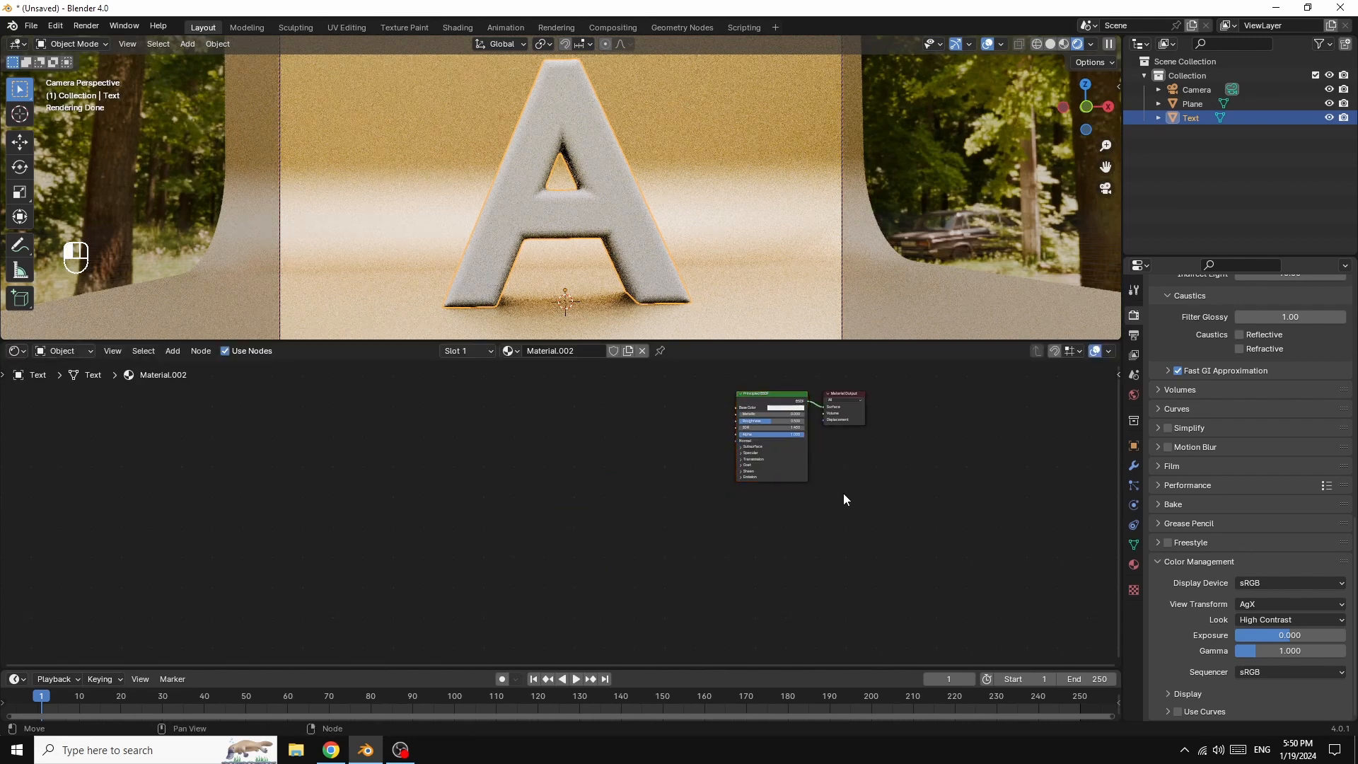
pyautogui.click(841, 398)
pyautogui.moveTo(837, 391); pyautogui.dragTo(846, 509)
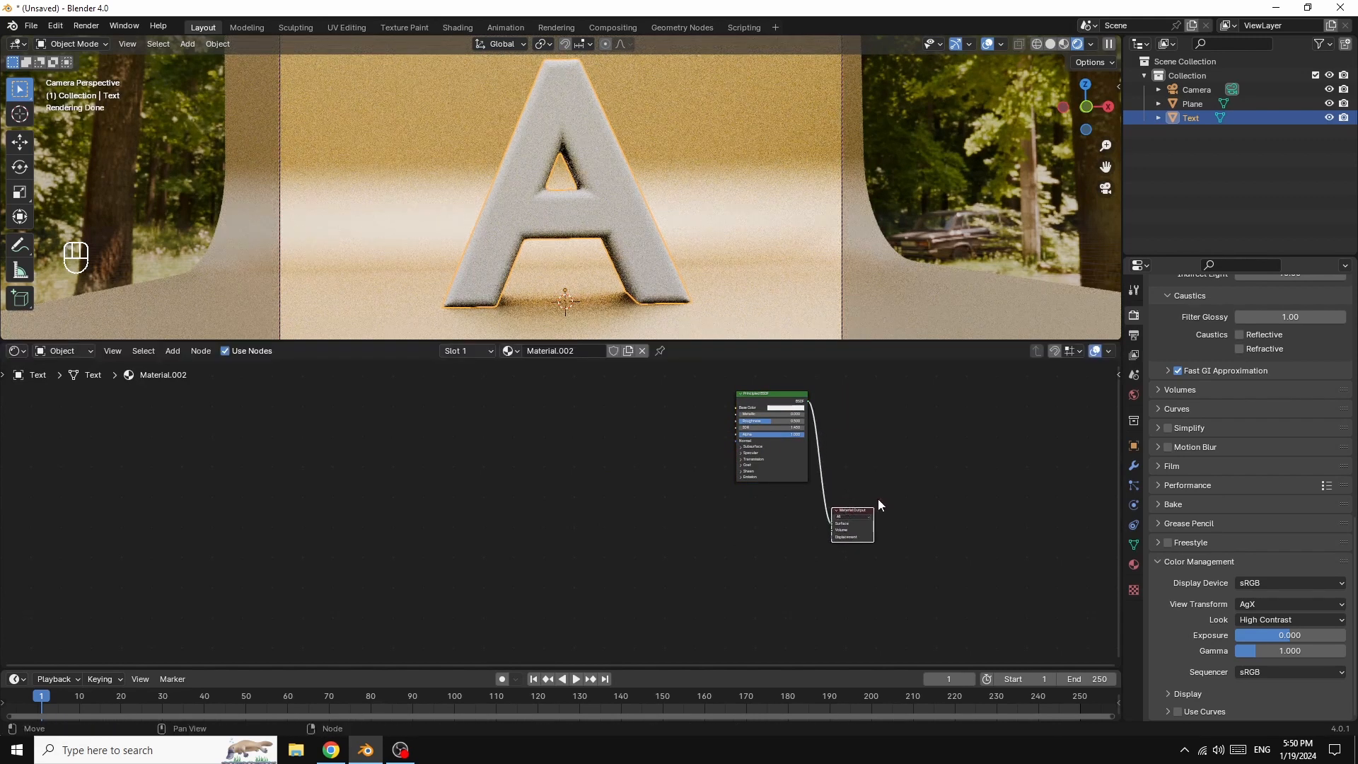
pyautogui.scroll(1, 957, 468)
pyautogui.scroll(1, 957, 468)
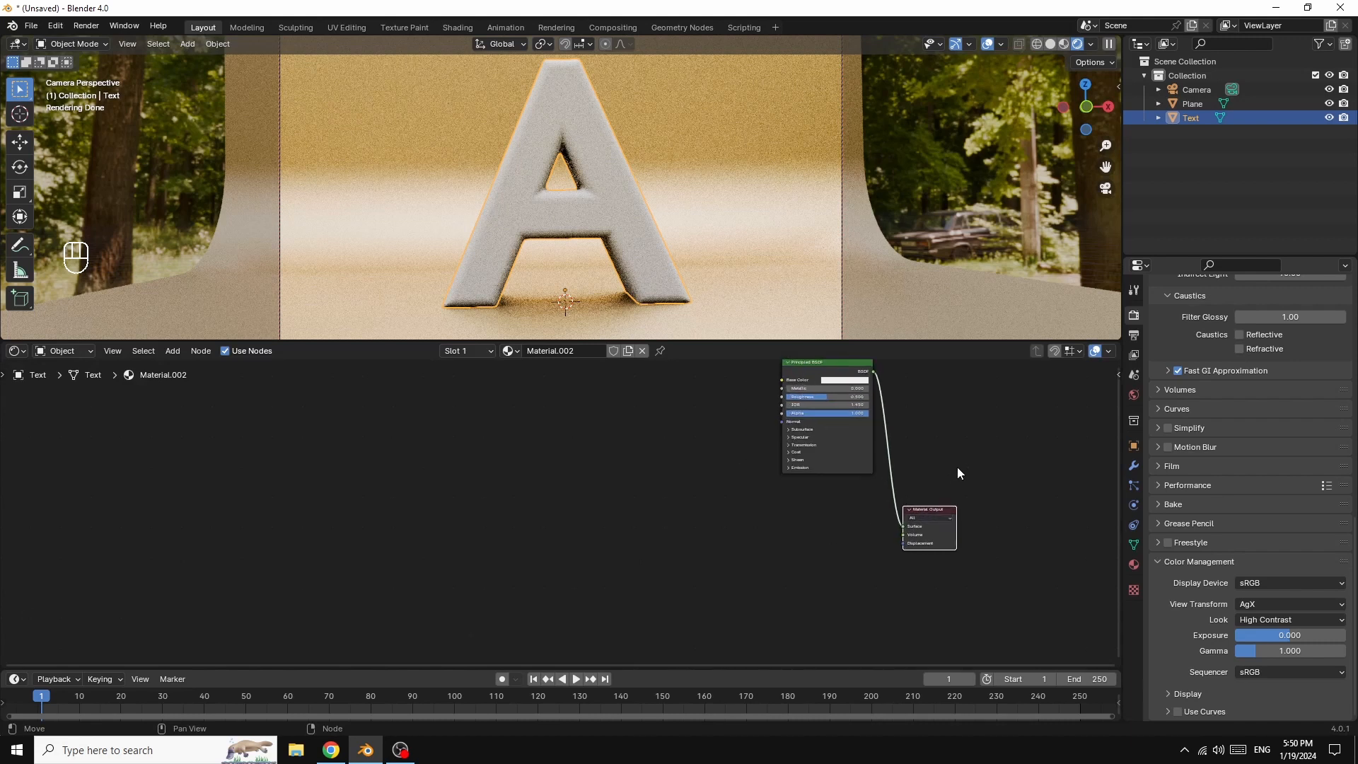
pyautogui.click(814, 362)
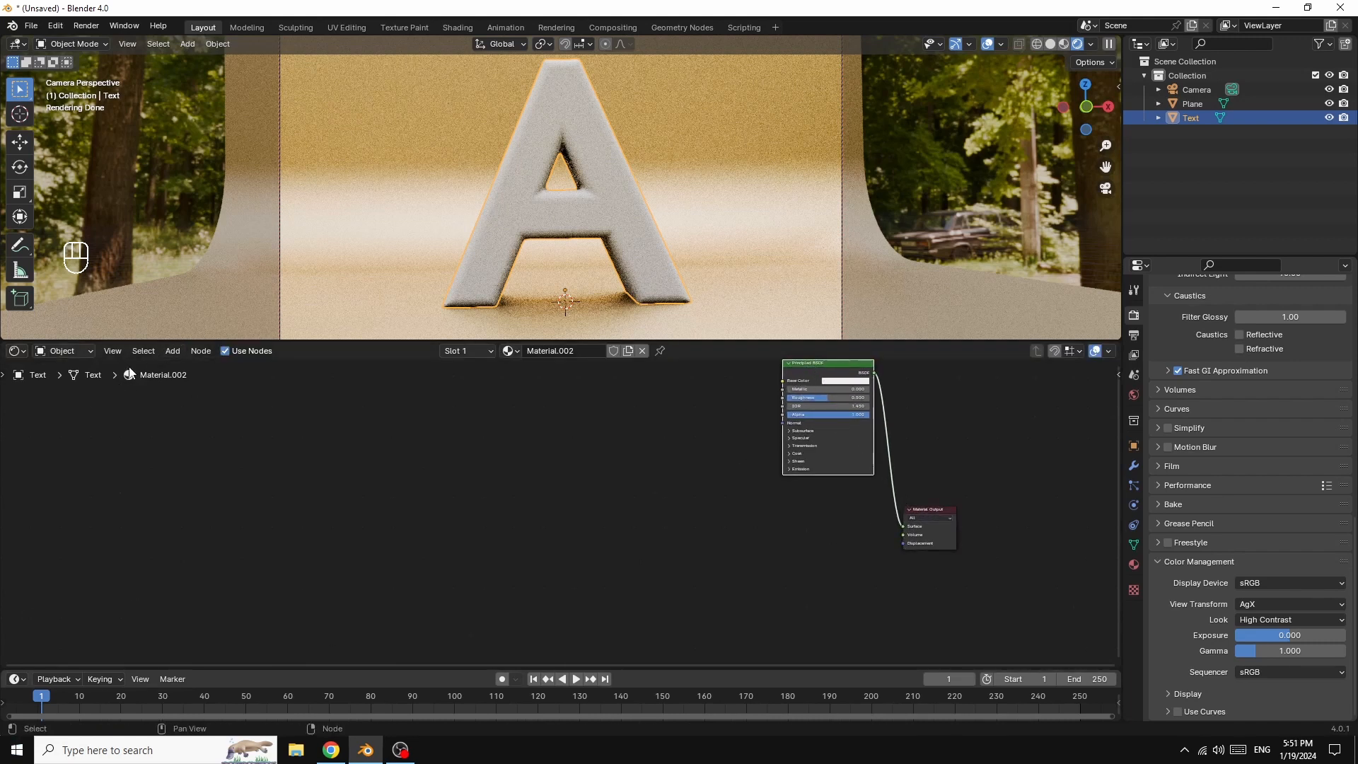
# Step: Add a Displacement node and connect it to the Displacement input of the Material Output
pyautogui.click(171, 353)
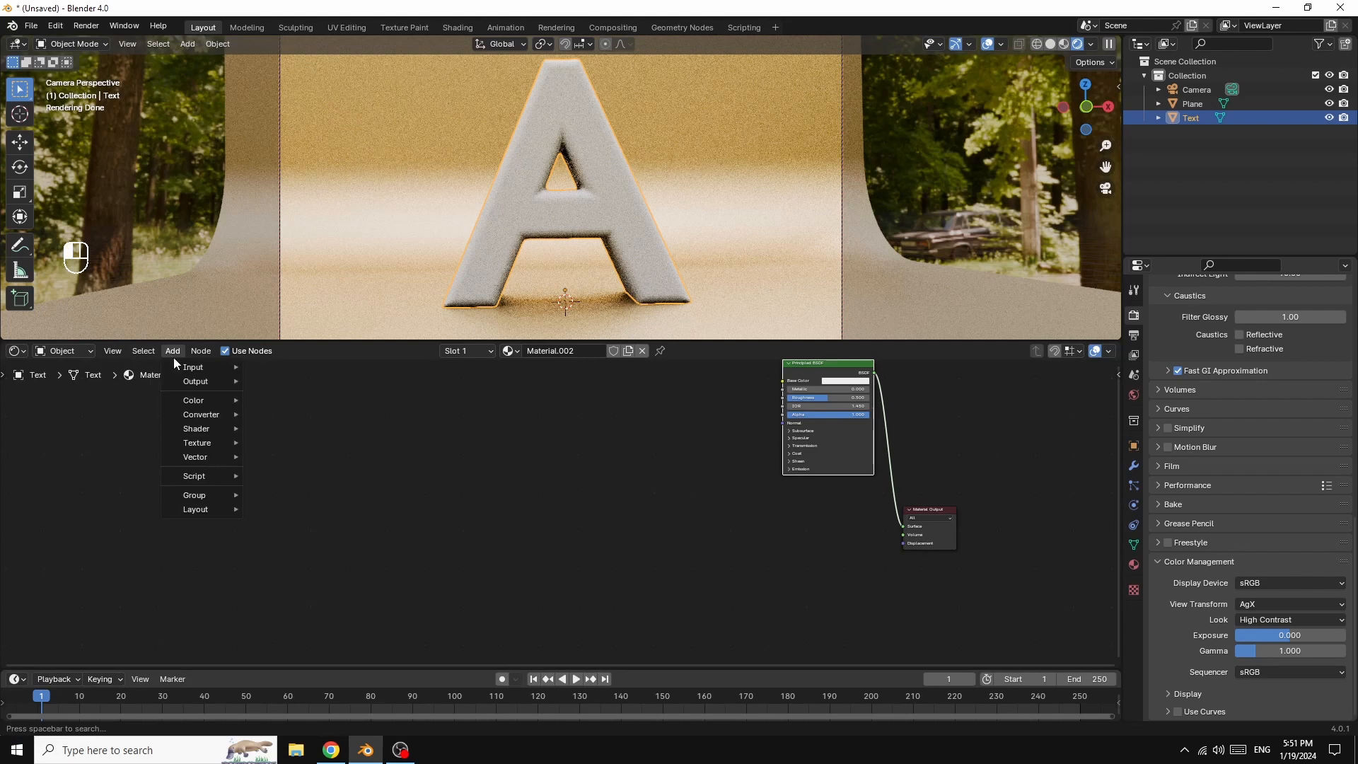
pyautogui.moveTo(193, 461)
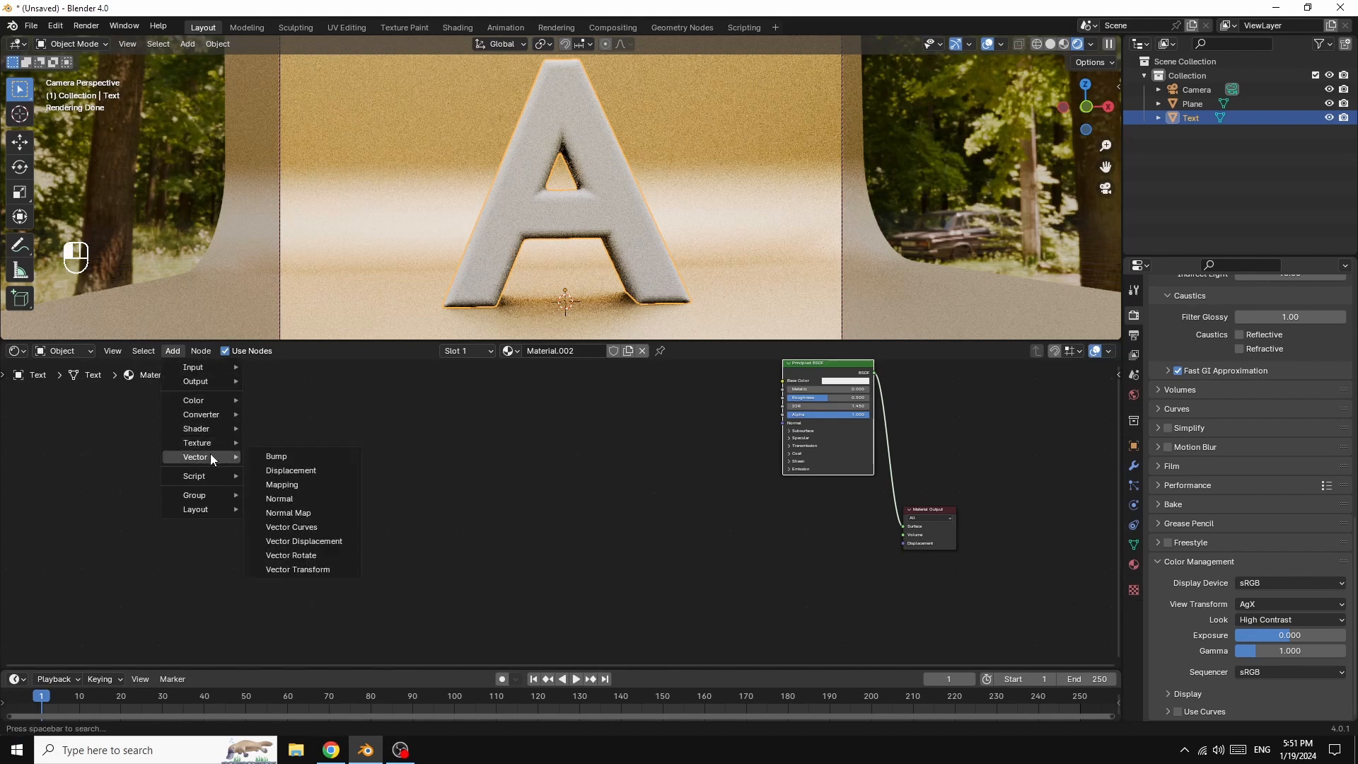
pyautogui.click(276, 471)
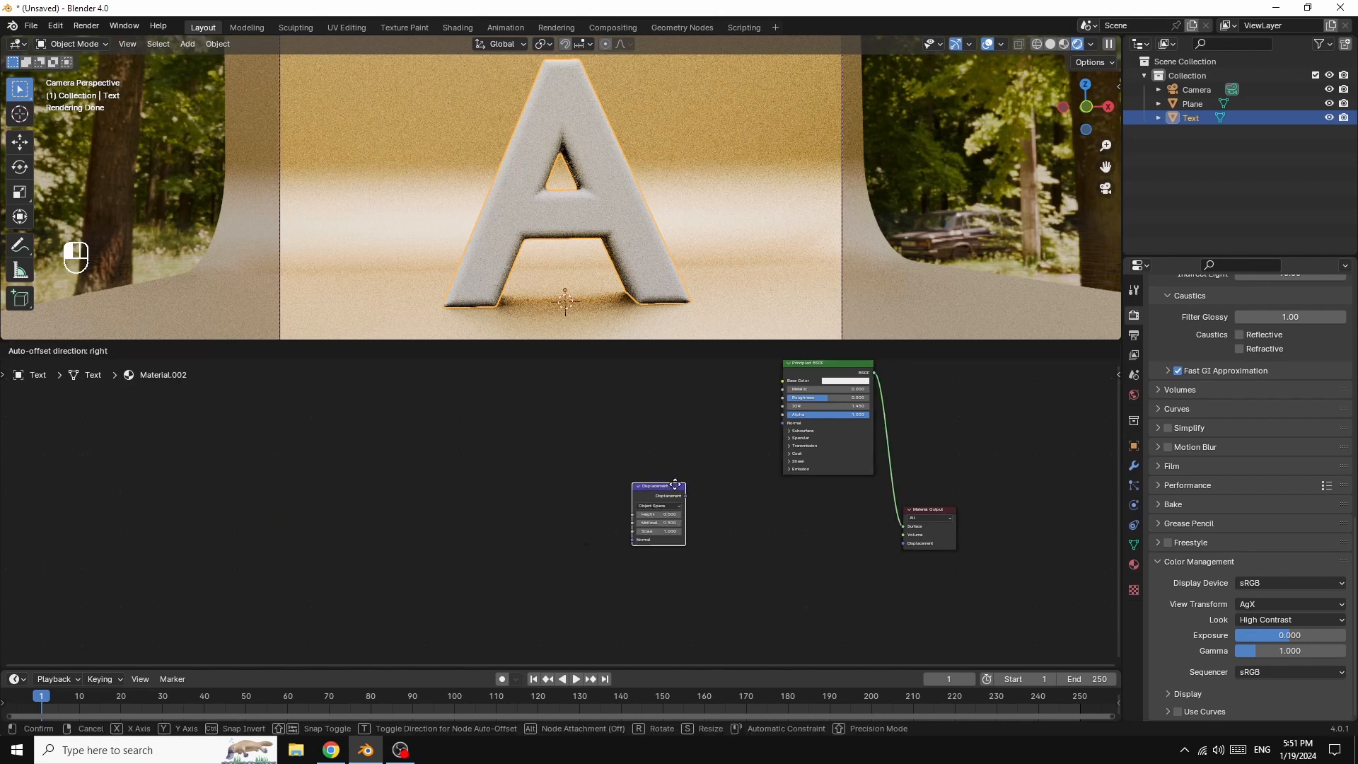
pyautogui.click(814, 558)
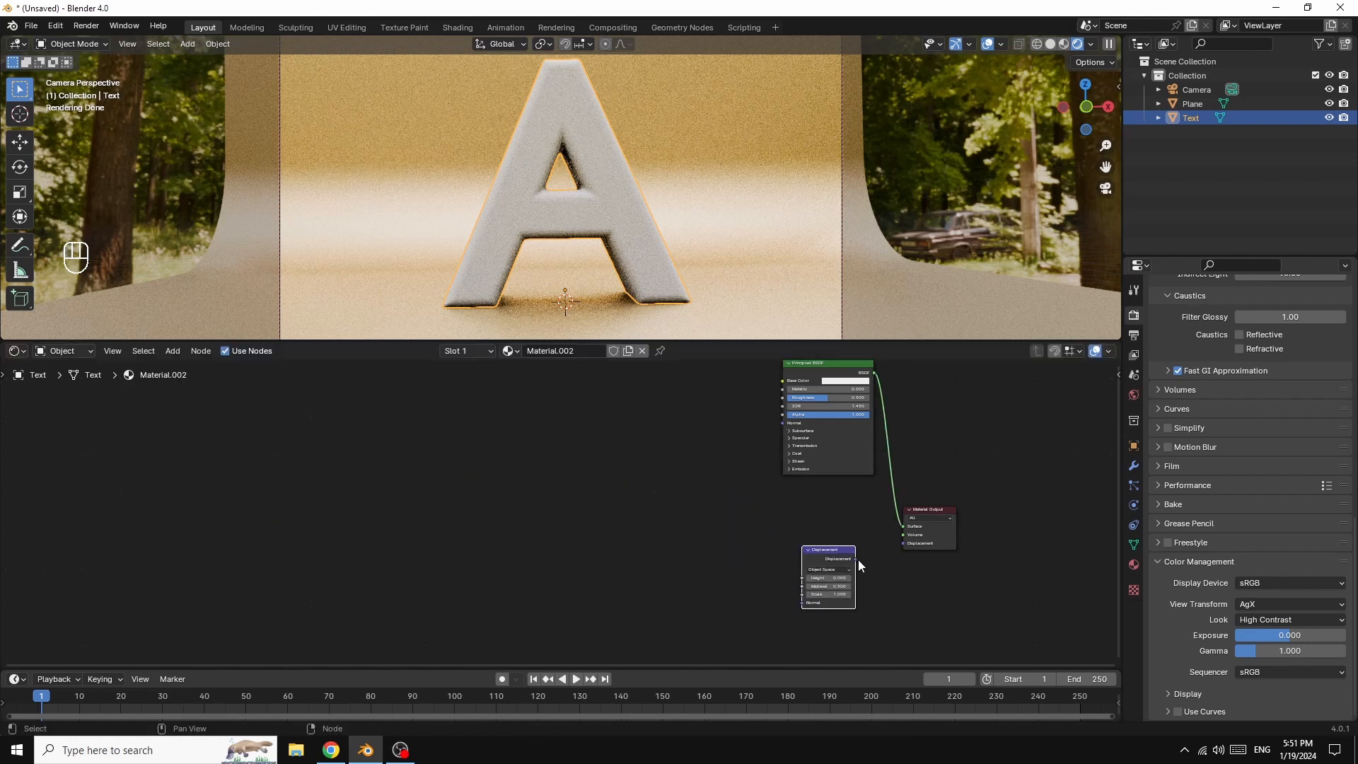
pyautogui.moveTo(856, 558); pyautogui.dragTo(902, 542)
# Step: Add a Color Ramp node and a Brick Texture node ahead of the Displacement node
pyautogui.click(171, 352)
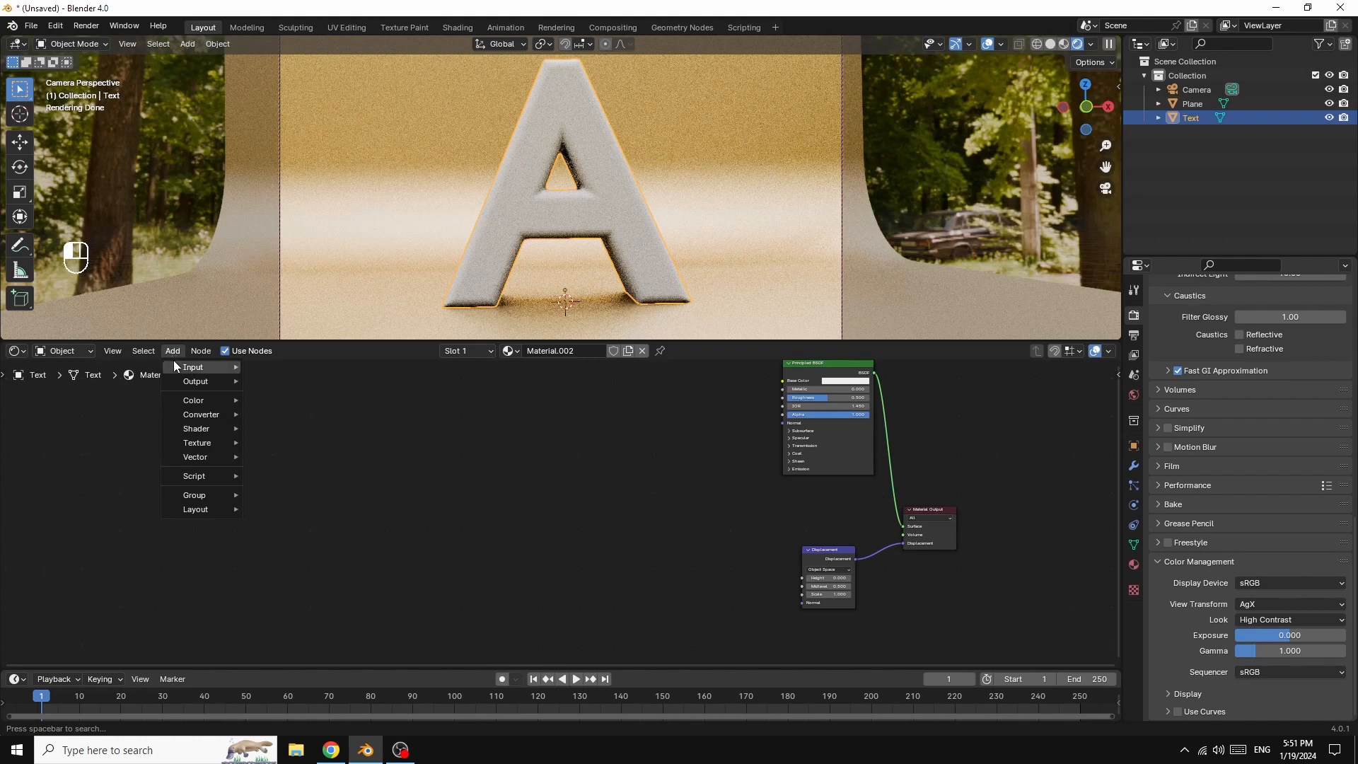
pyautogui.moveTo(197, 420)
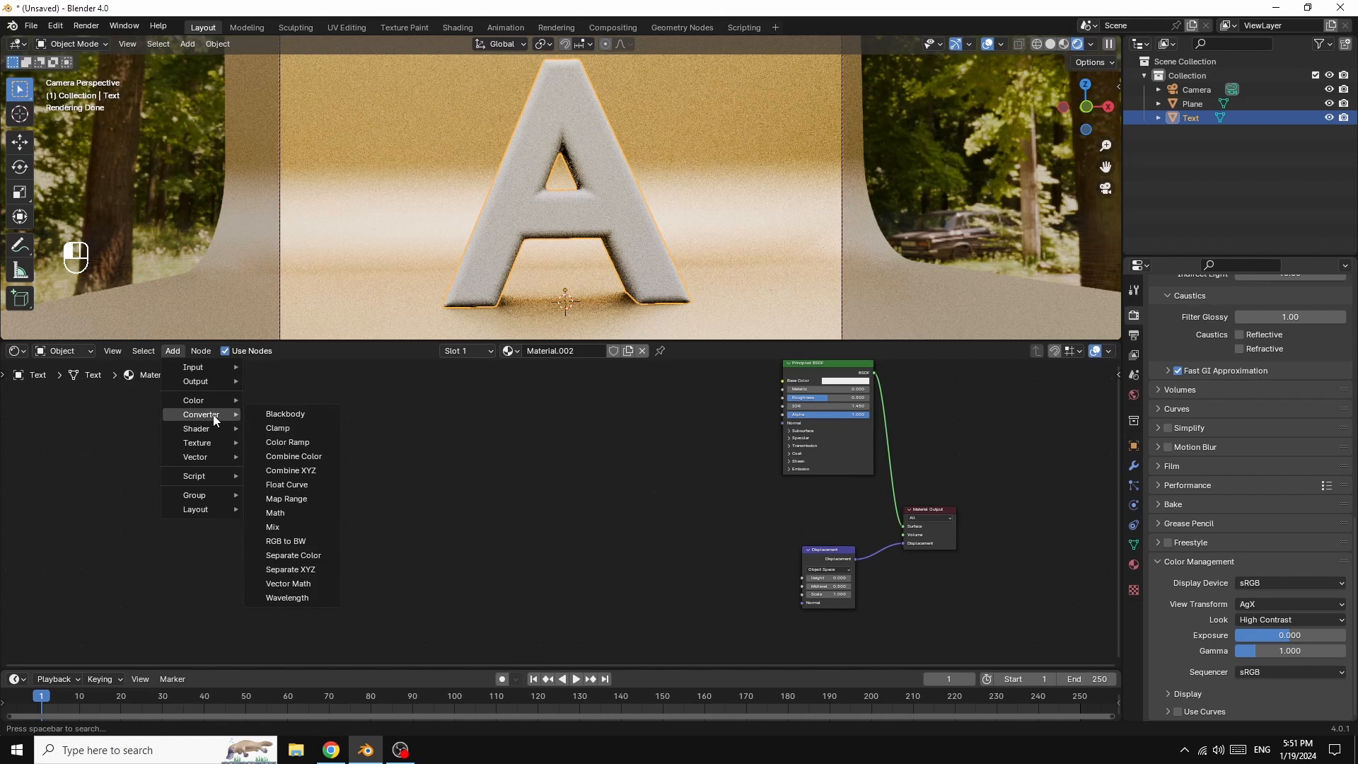
pyautogui.click(284, 442)
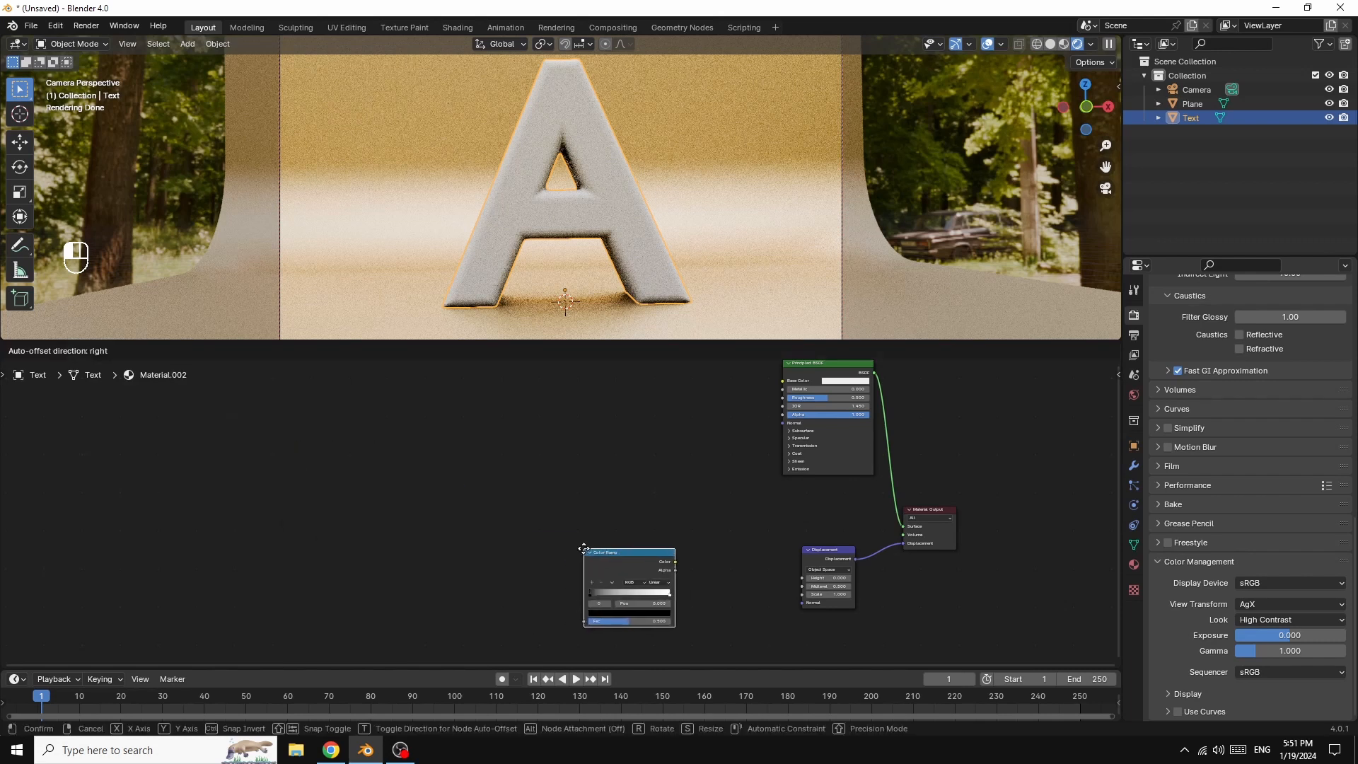
pyautogui.click(711, 562)
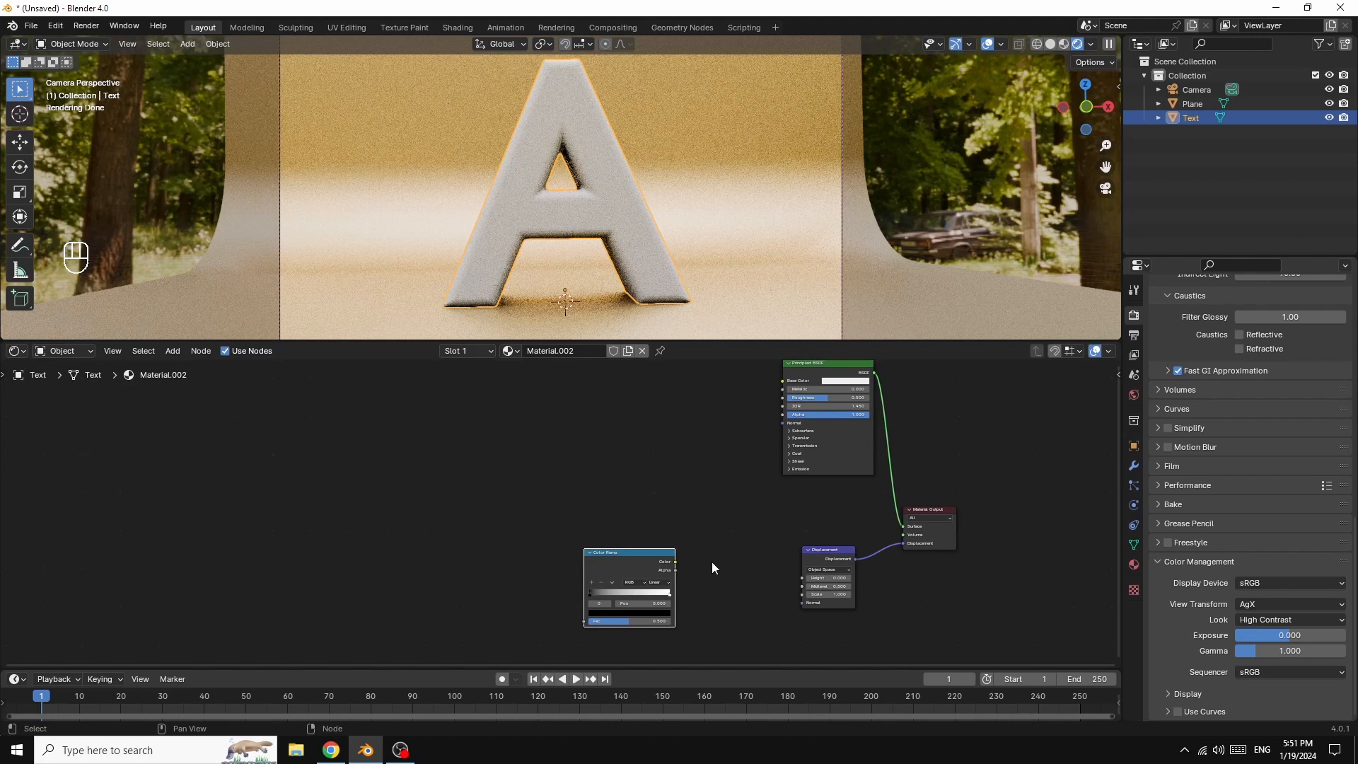
pyautogui.click(172, 350)
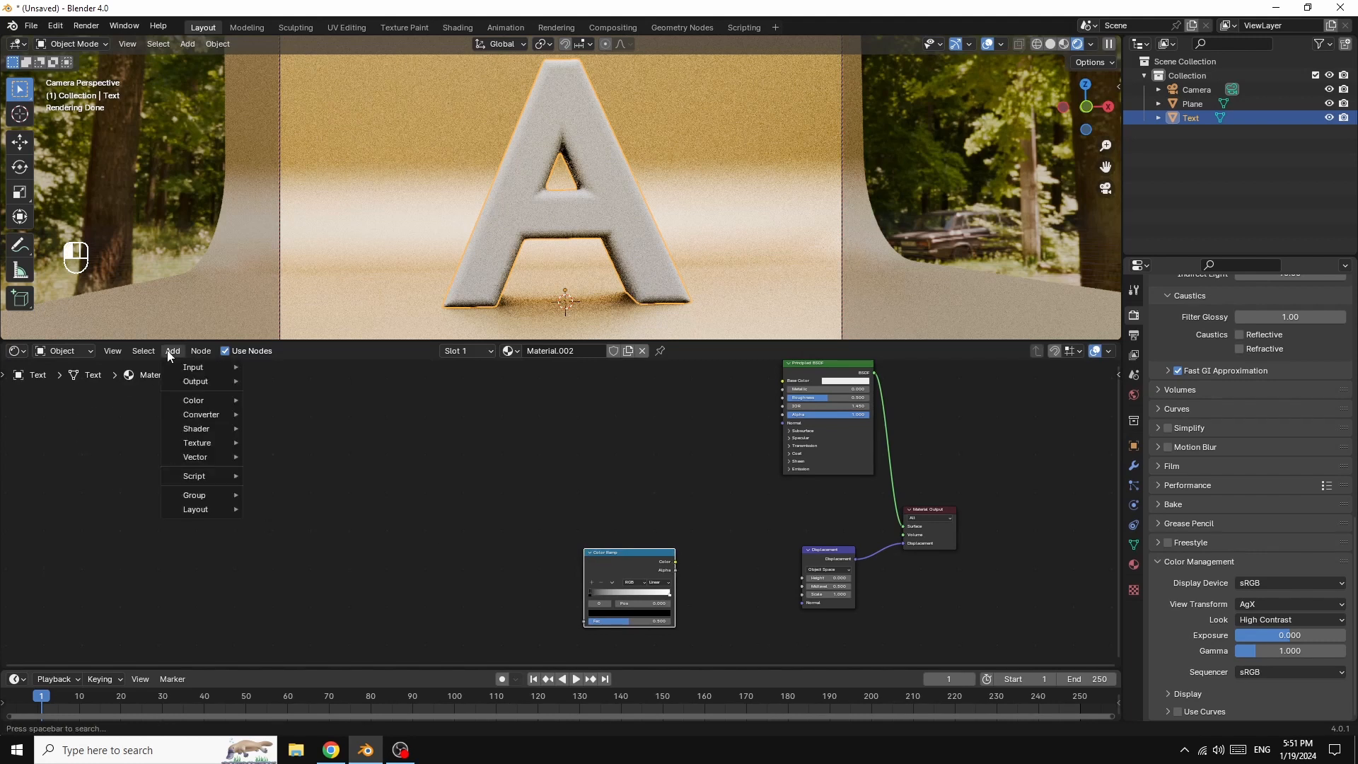
pyautogui.moveTo(197, 445)
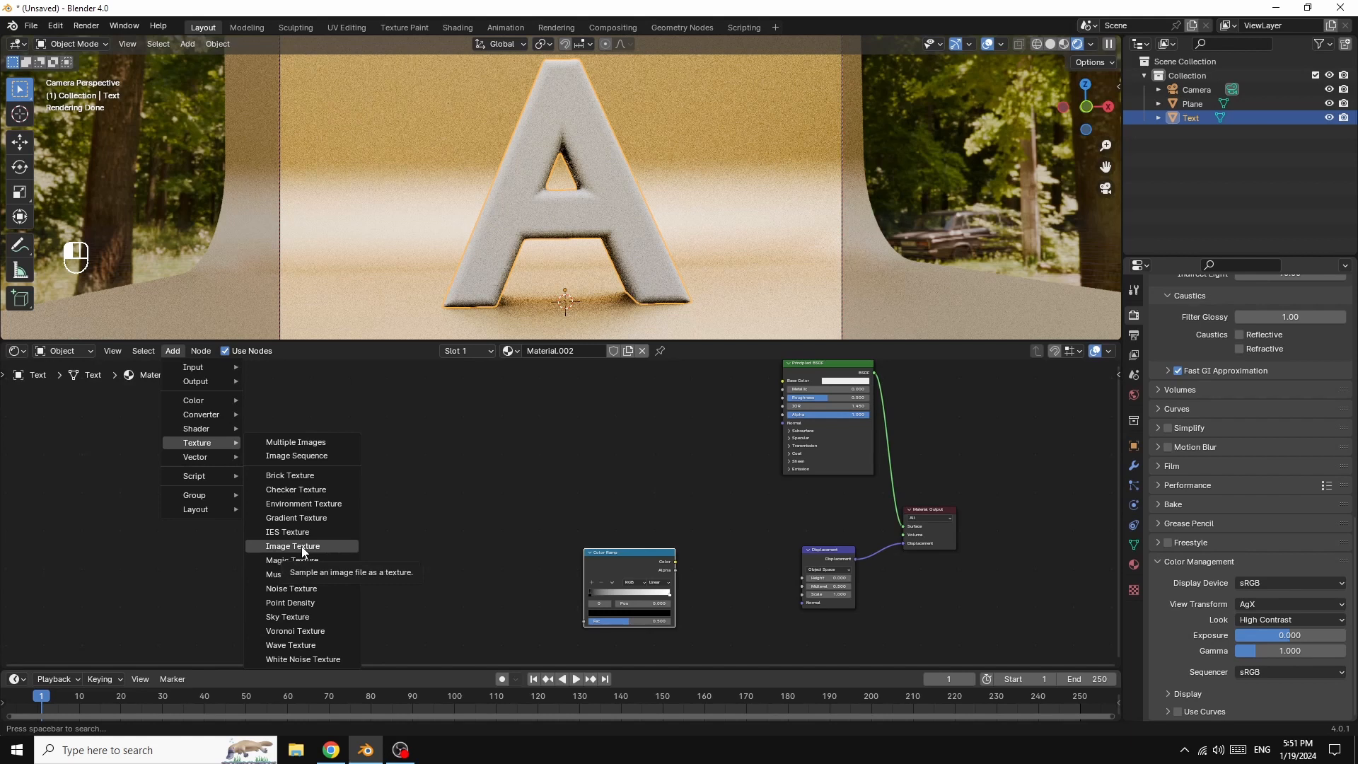
pyautogui.click(306, 475)
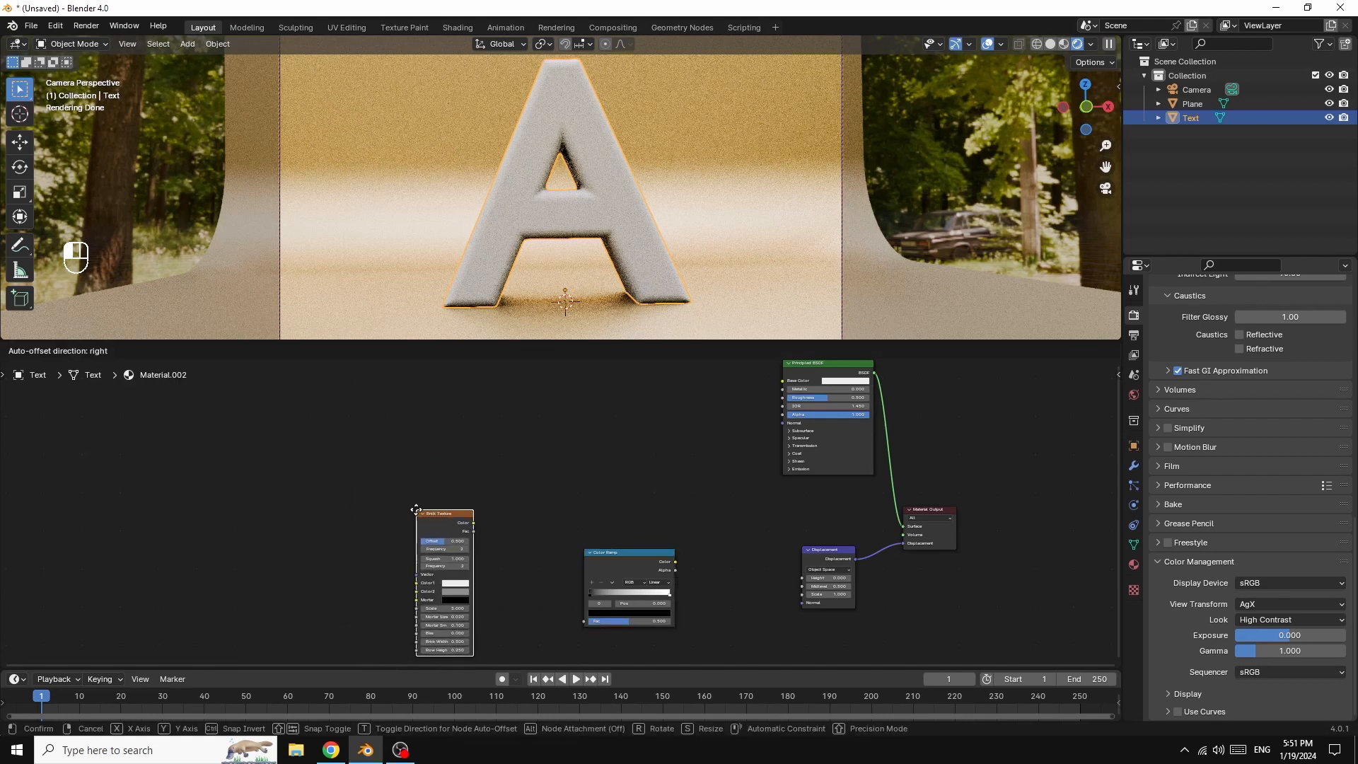
pyautogui.click(507, 522)
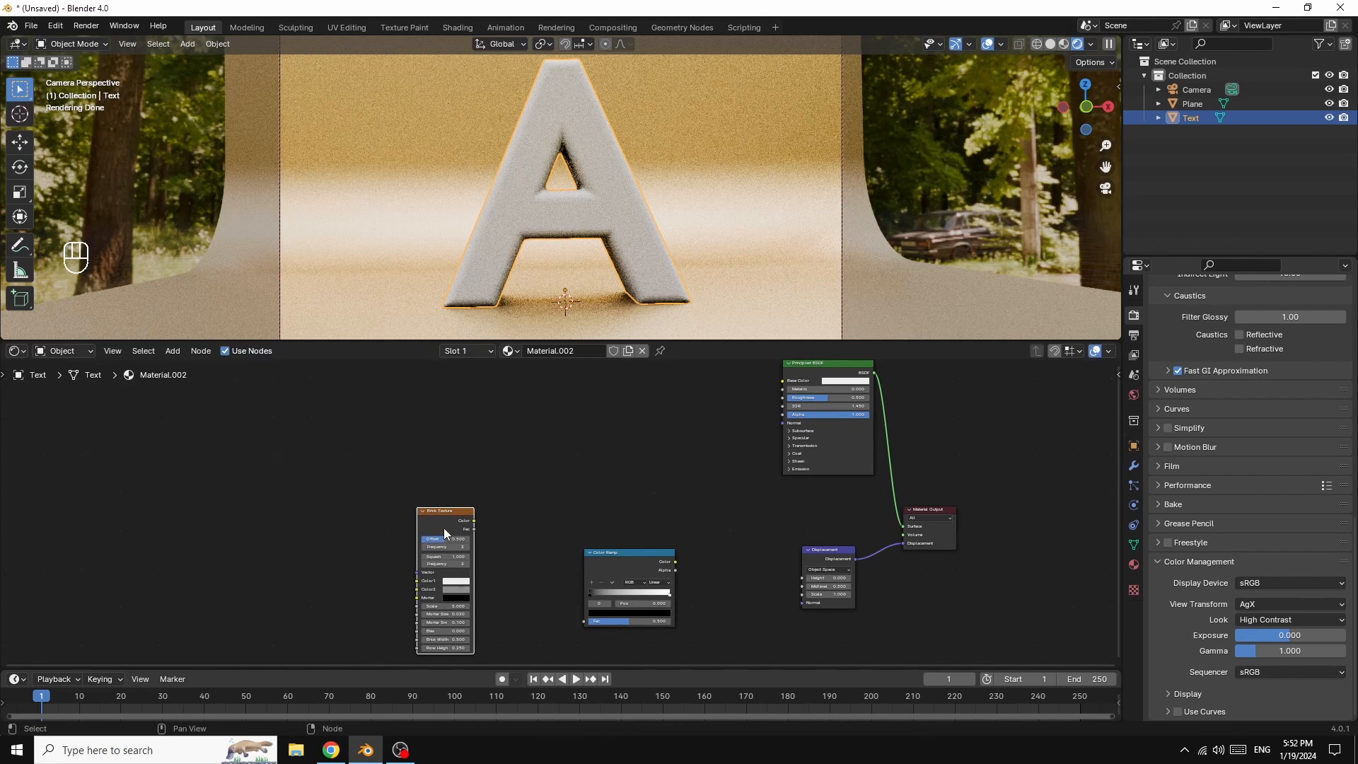
# Step: Add Texture Coordinate and Mapping nodes to the Brick Texture and reposition the texture nodes together with the Color Ramp
pyautogui.press('ctrl')
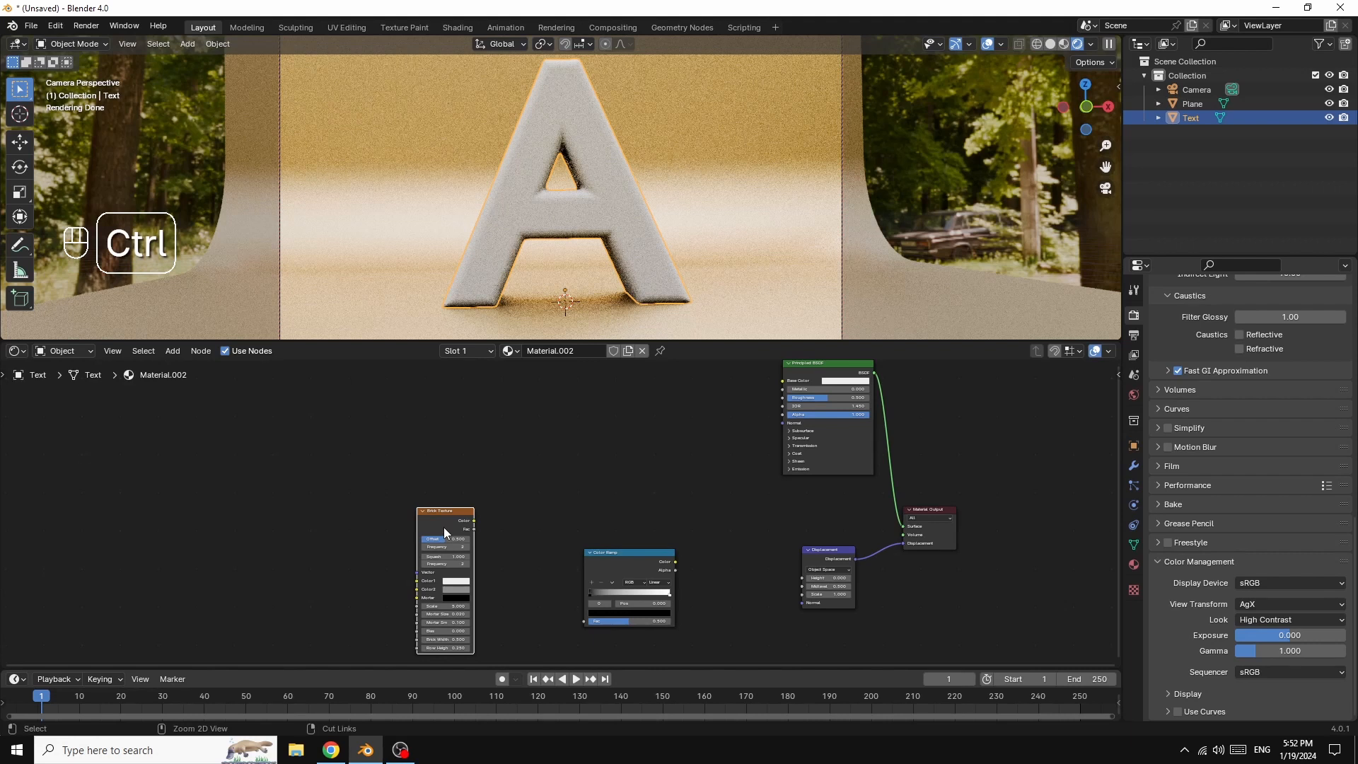
pyautogui.hotkey('ctrl', 't')
pyautogui.moveTo(311, 528); pyautogui.dragTo(269, 525)
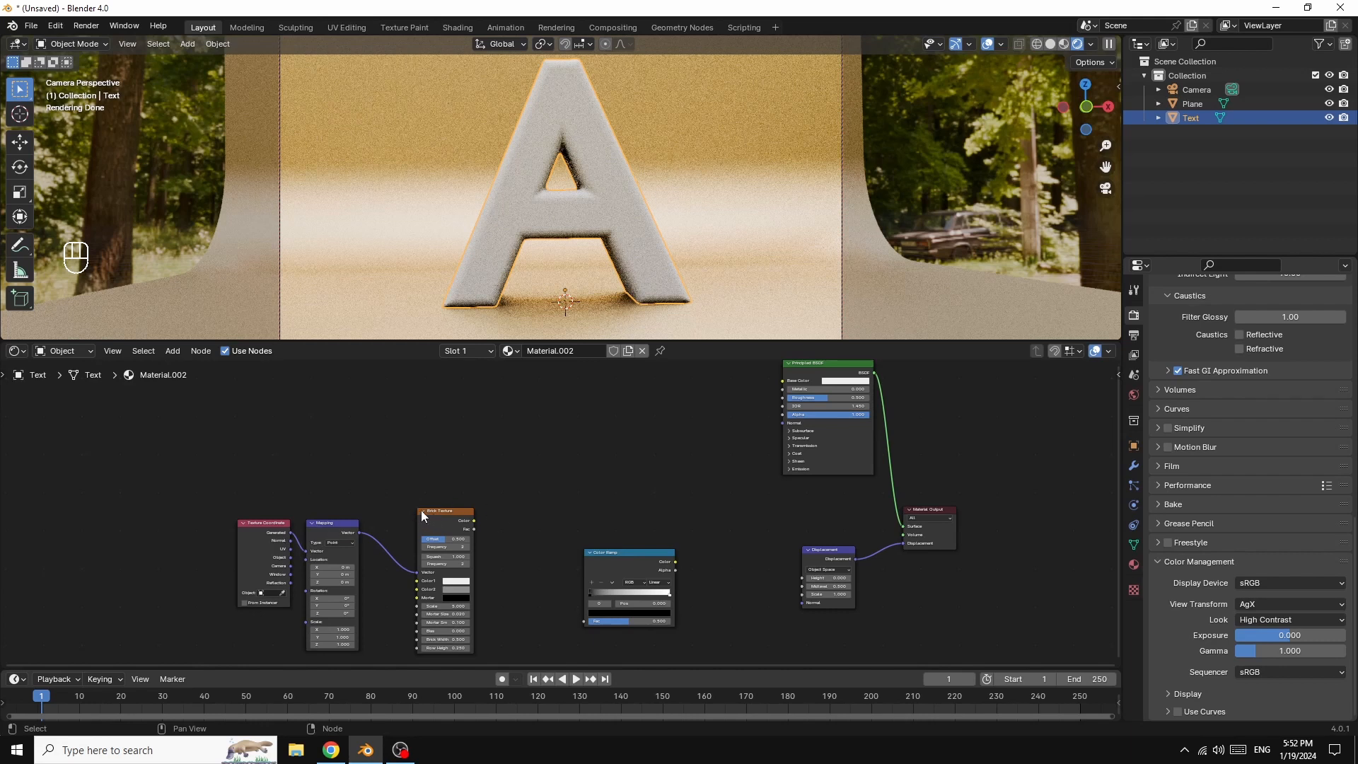
pyautogui.moveTo(214, 475); pyautogui.dragTo(708, 668)
pyautogui.press('g')
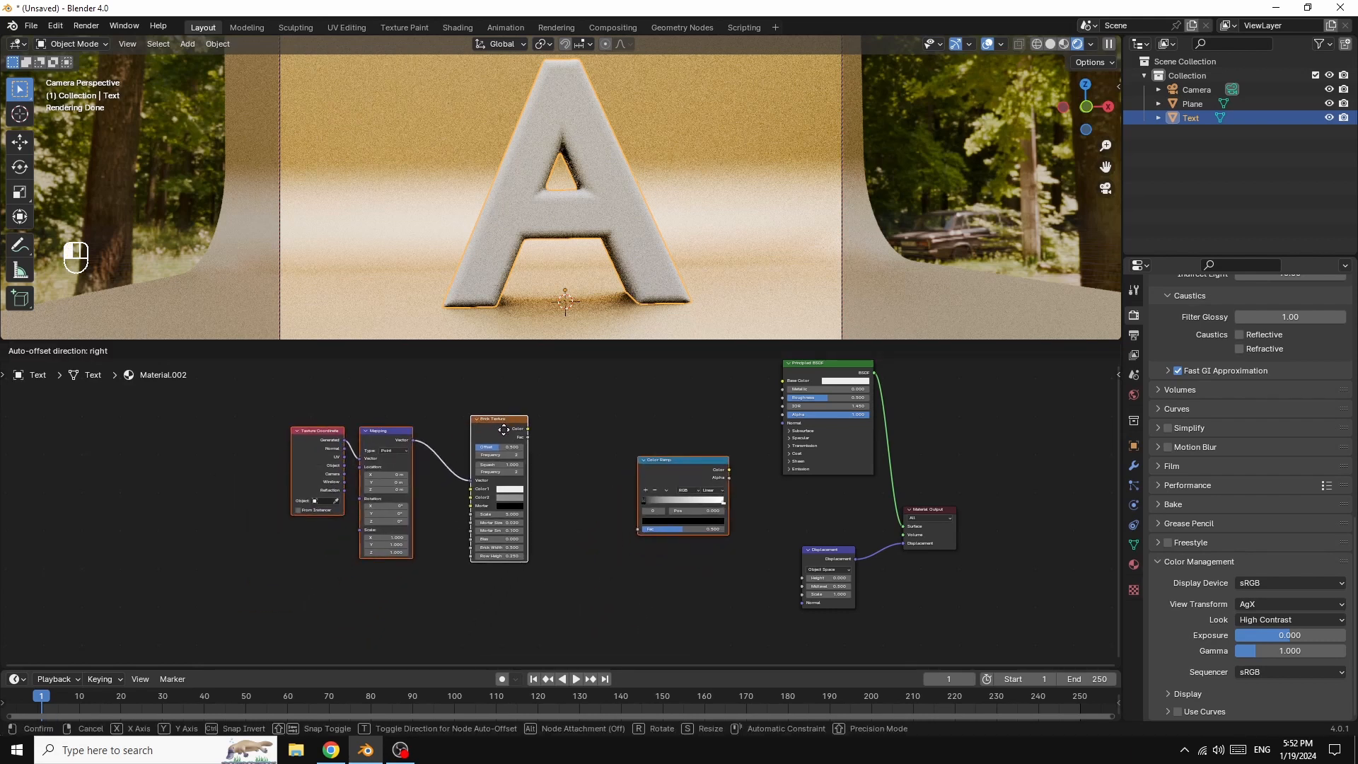
pyautogui.click(485, 424)
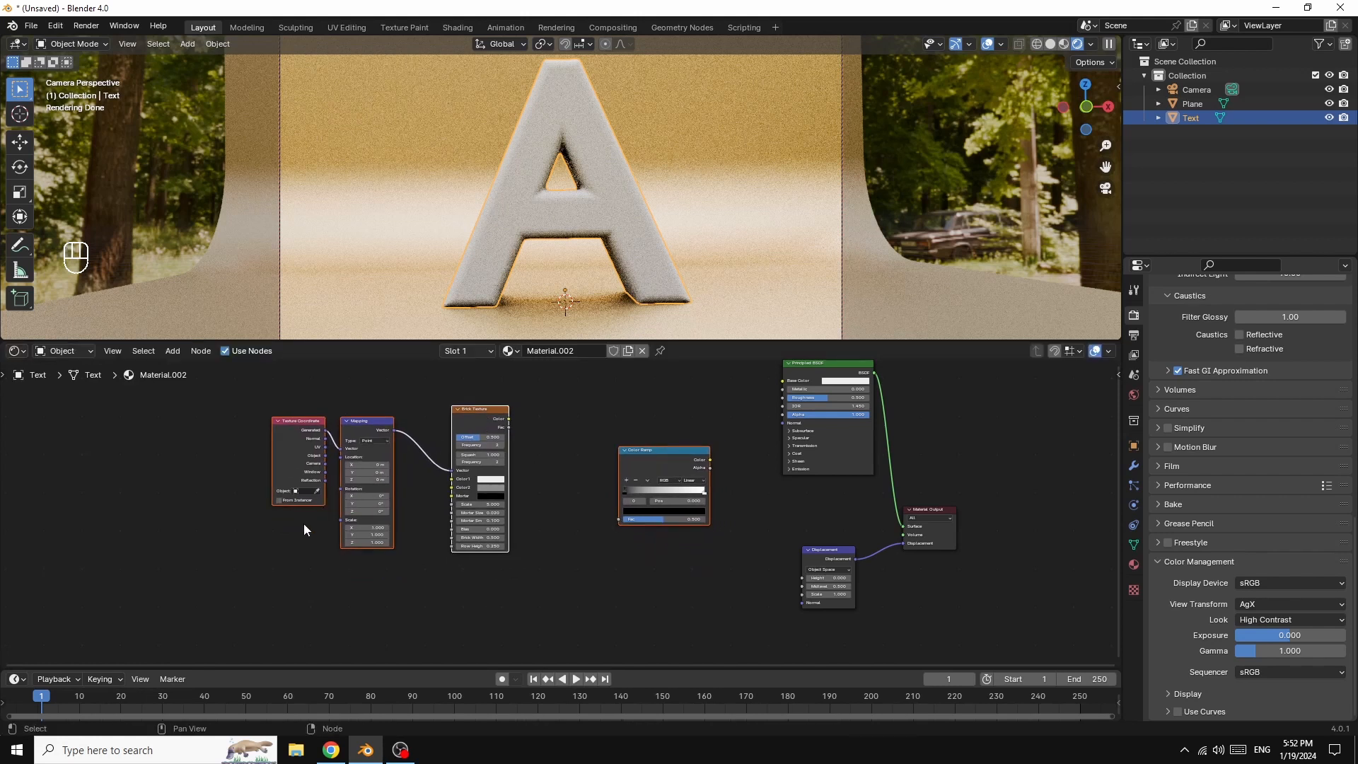
pyautogui.press('g')
pyautogui.click(509, 463)
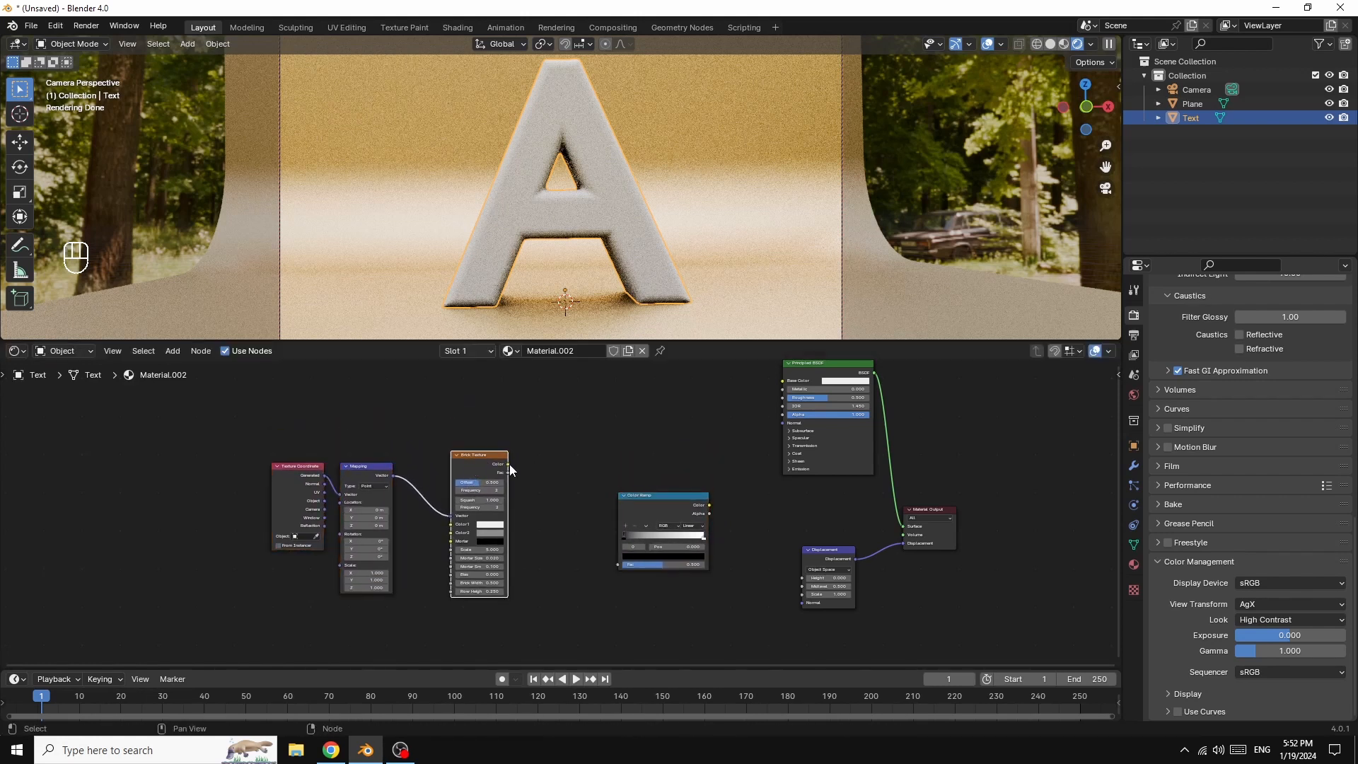
# Step: Connect the Brick Texture's Color to the Color Ramp's Fac and the Color Ramp's Color to the Displacement node's Scale
pyautogui.moveTo(508, 463); pyautogui.dragTo(618, 564)
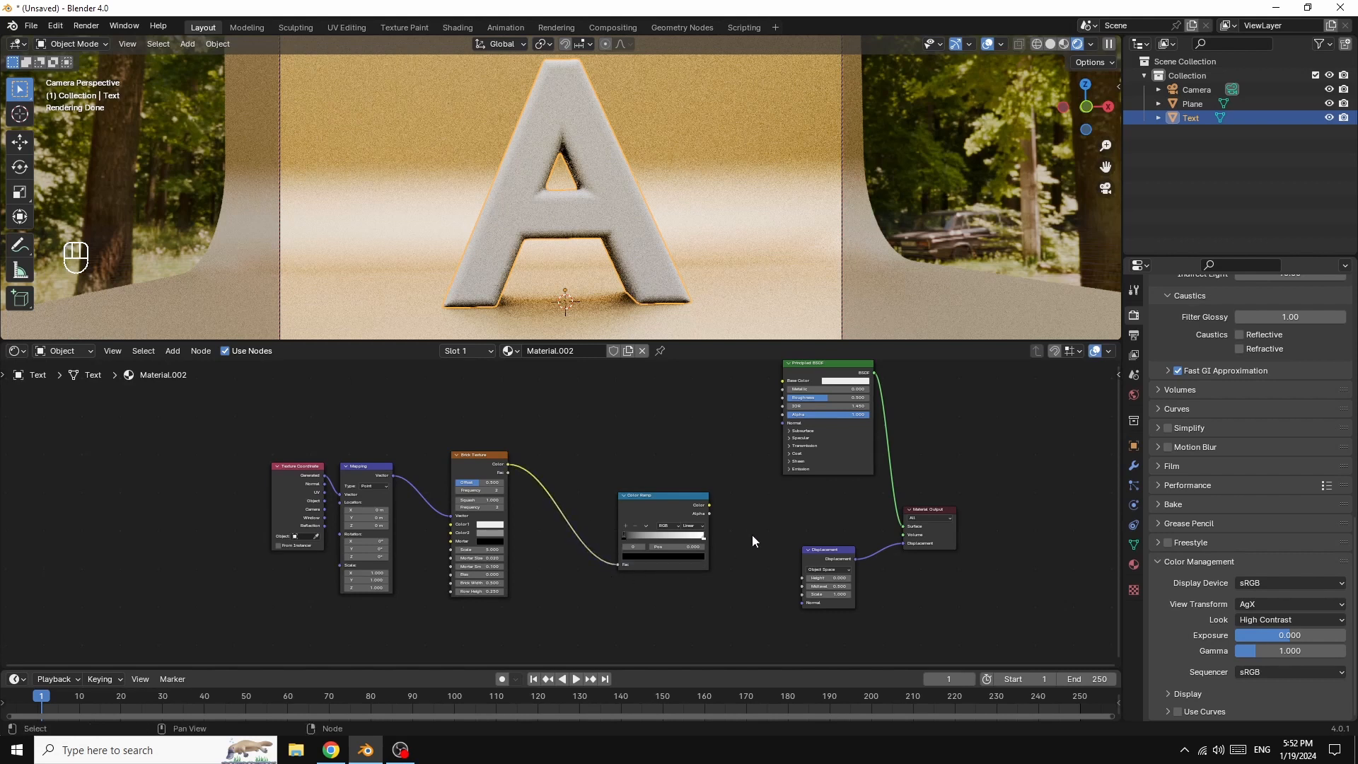
pyautogui.moveTo(709, 504); pyautogui.dragTo(720, 511)
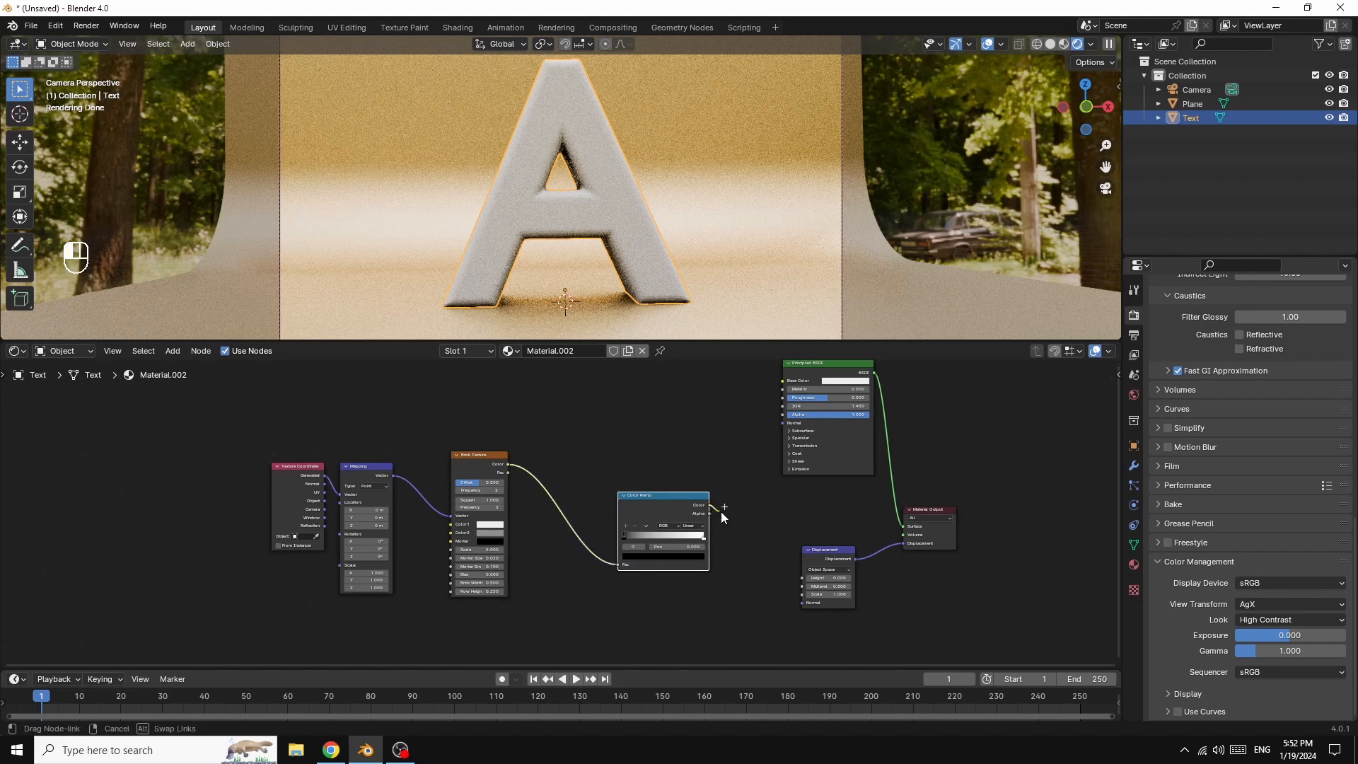
pyautogui.moveTo(770, 578); pyautogui.dragTo(798, 595)
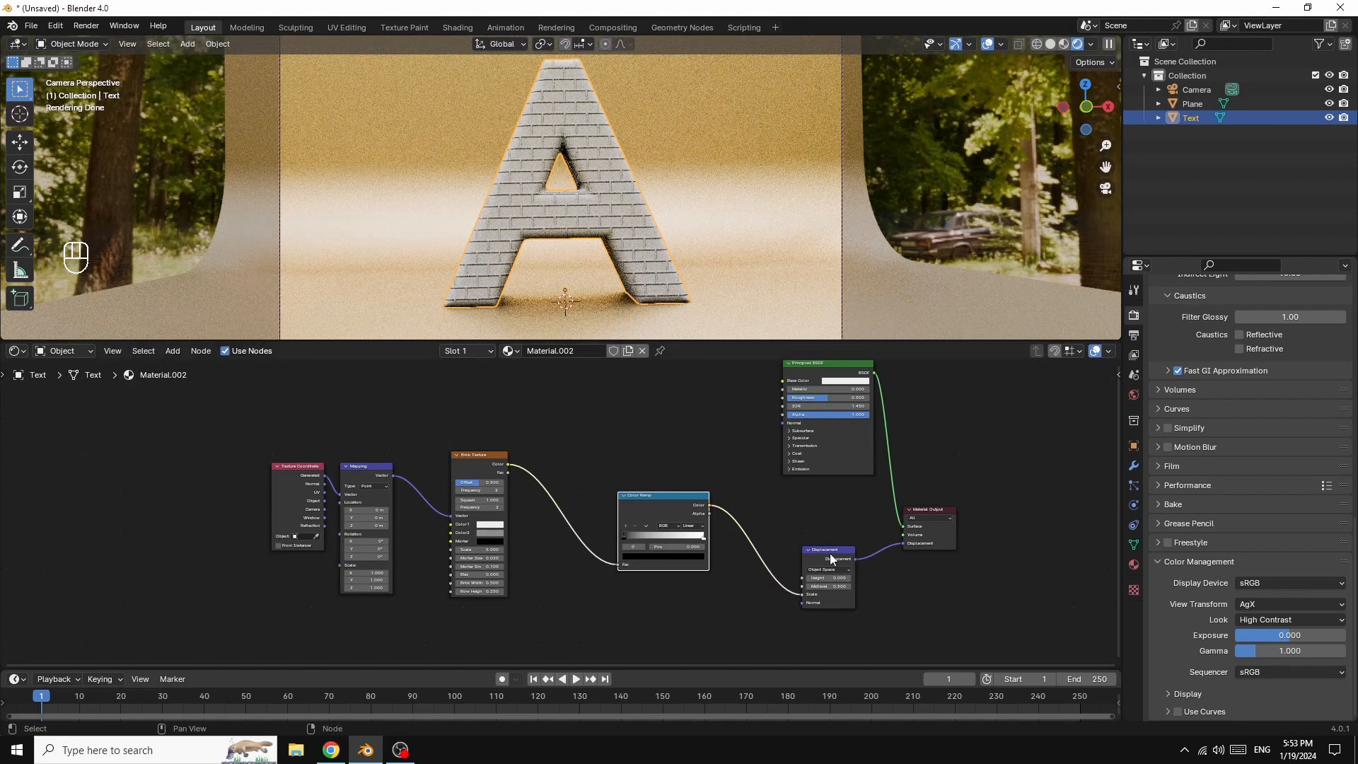
# Step: Set the letter material's surface displacement method to Displacement and Bump
pyautogui.click(1134, 565)
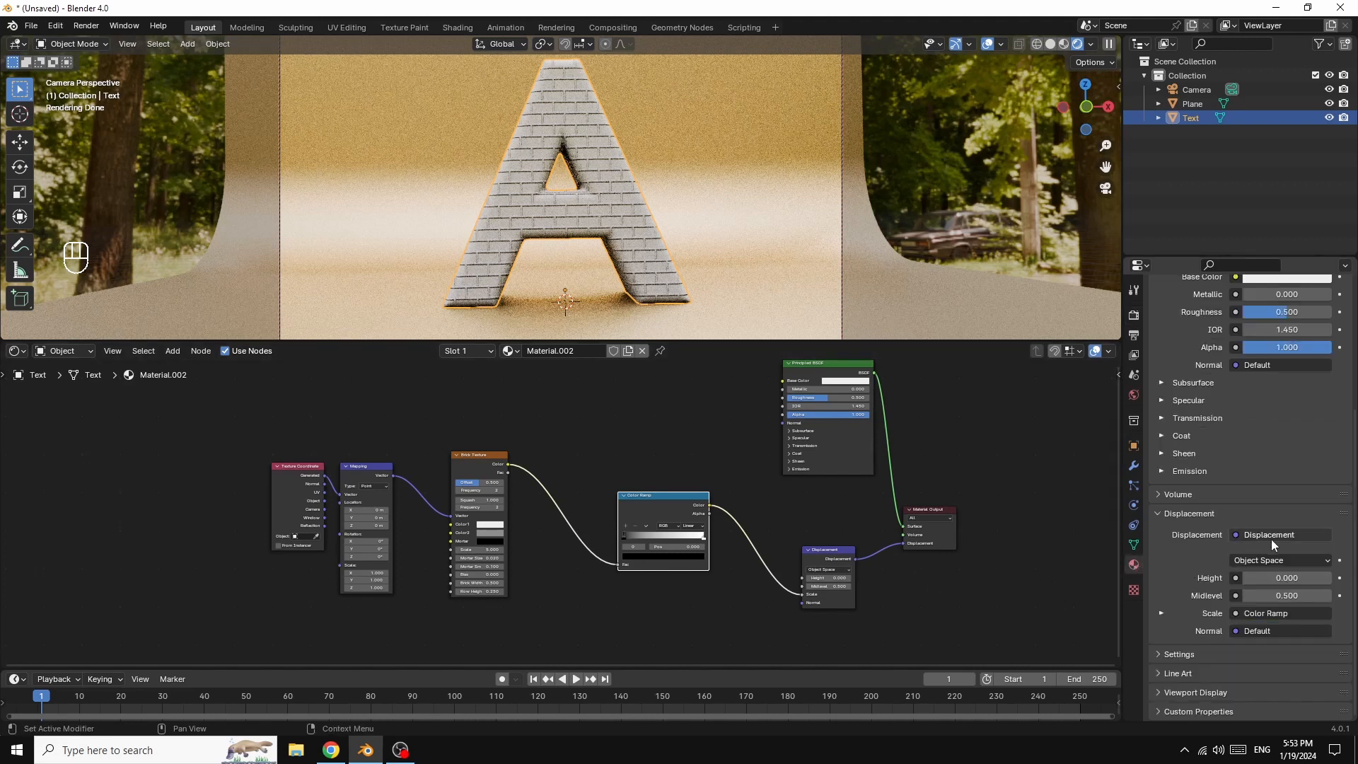
pyautogui.click(1182, 655)
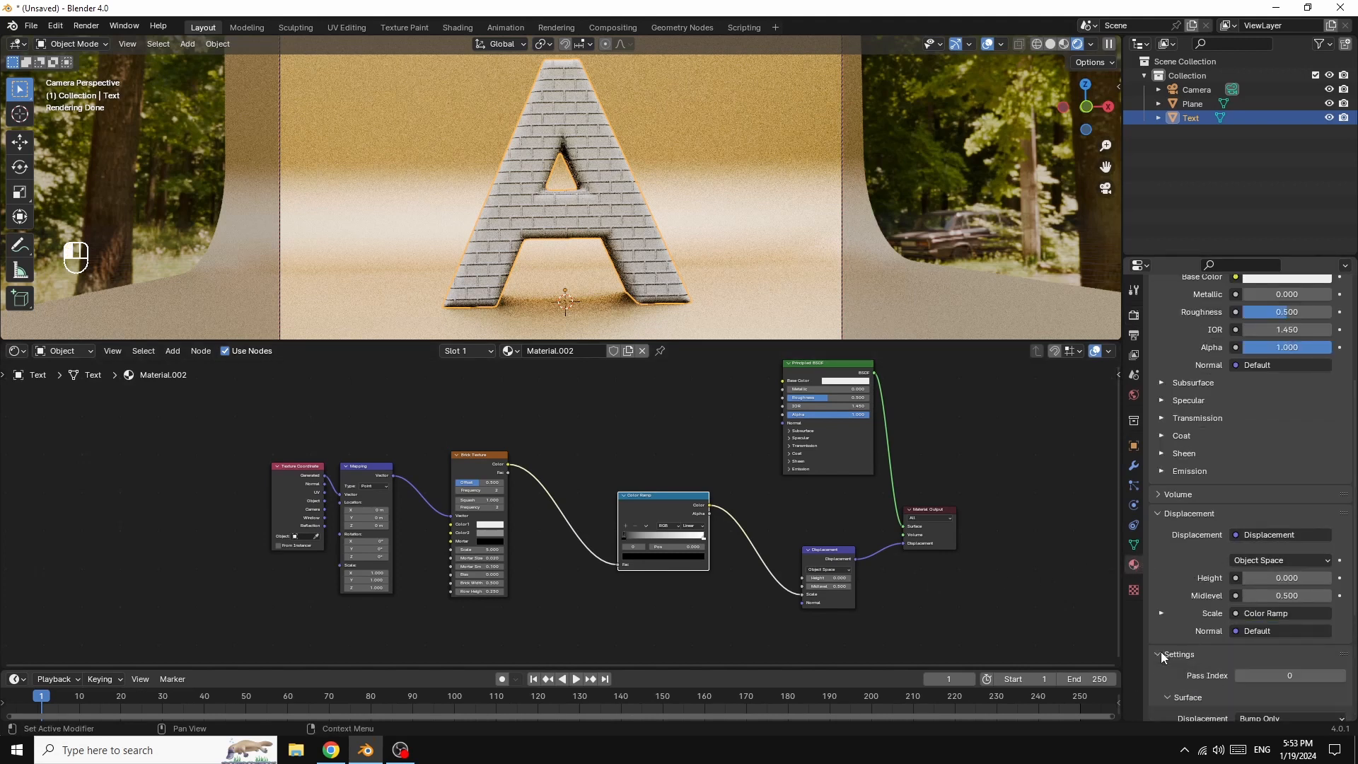
pyautogui.scroll(-4, 1216, 647)
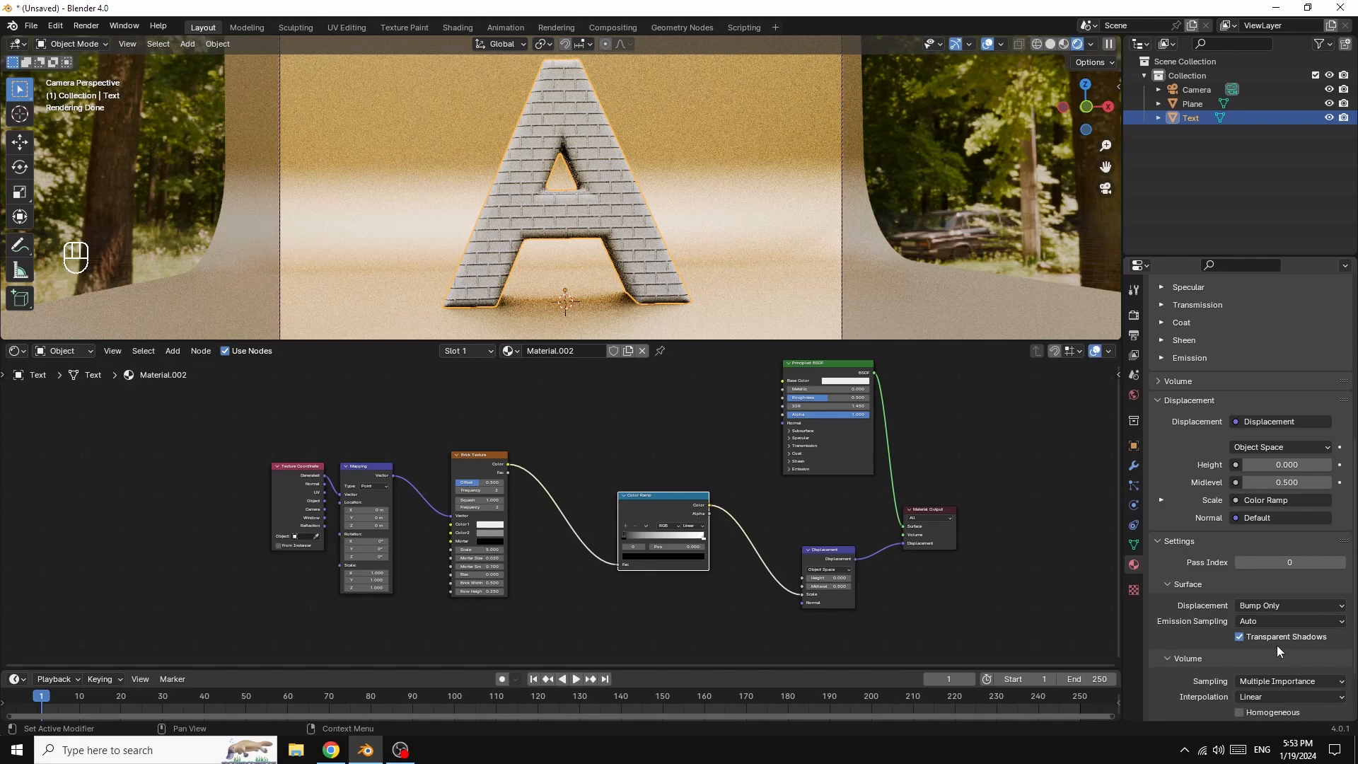
pyautogui.click(1275, 606)
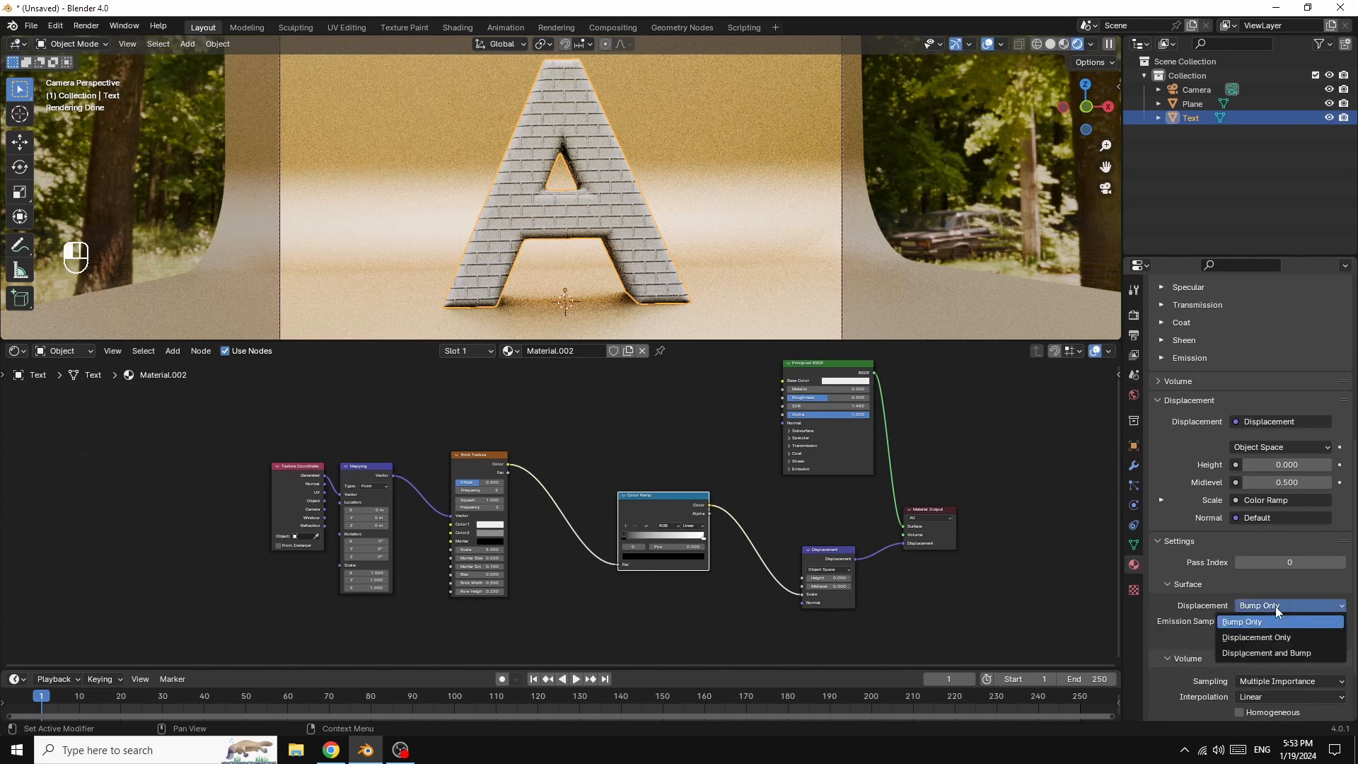
pyautogui.click(1261, 653)
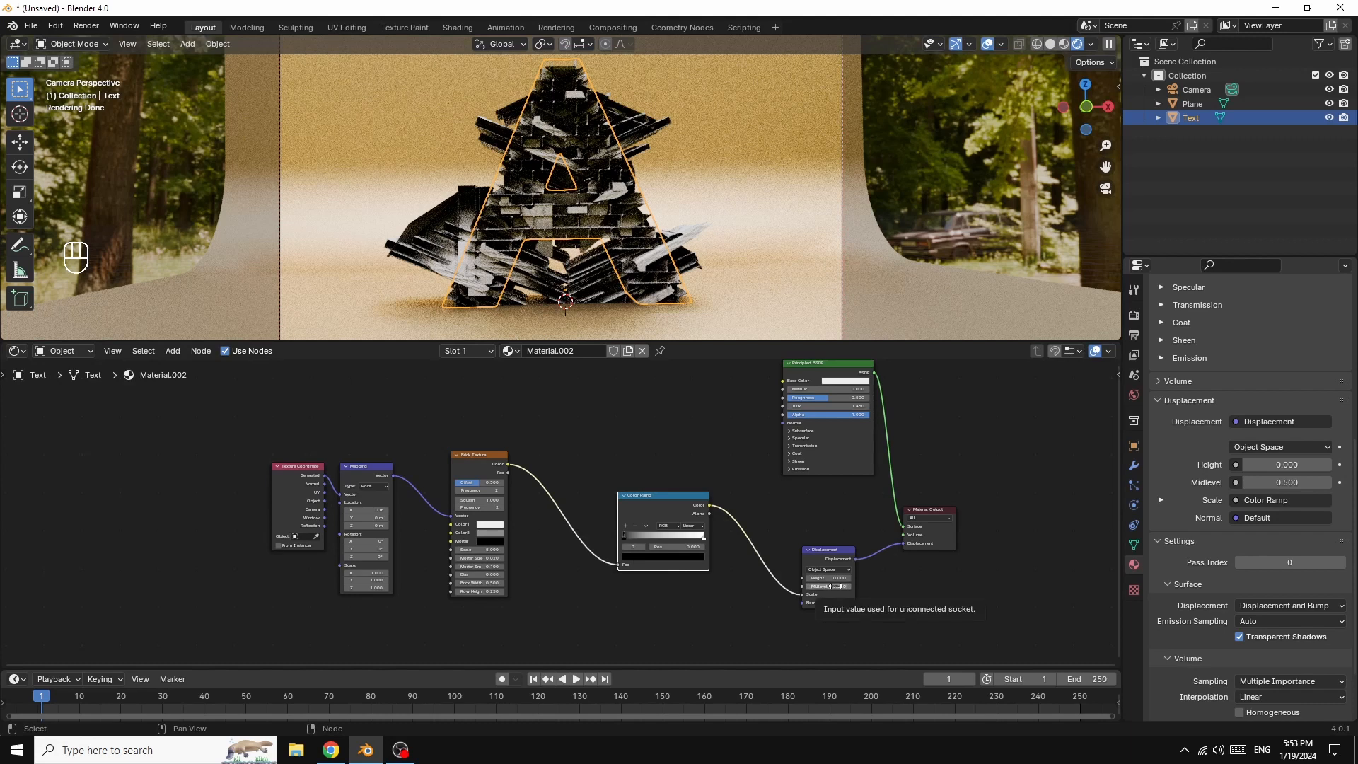
# Step: Lower the Displacement node's Midlevel to 0.030
pyautogui.press('shift')
pyautogui.keyDown('shift'); pyautogui.moveTo(836, 586); pyautogui.dragTo(730, 586); pyautogui.keyUp('shift')
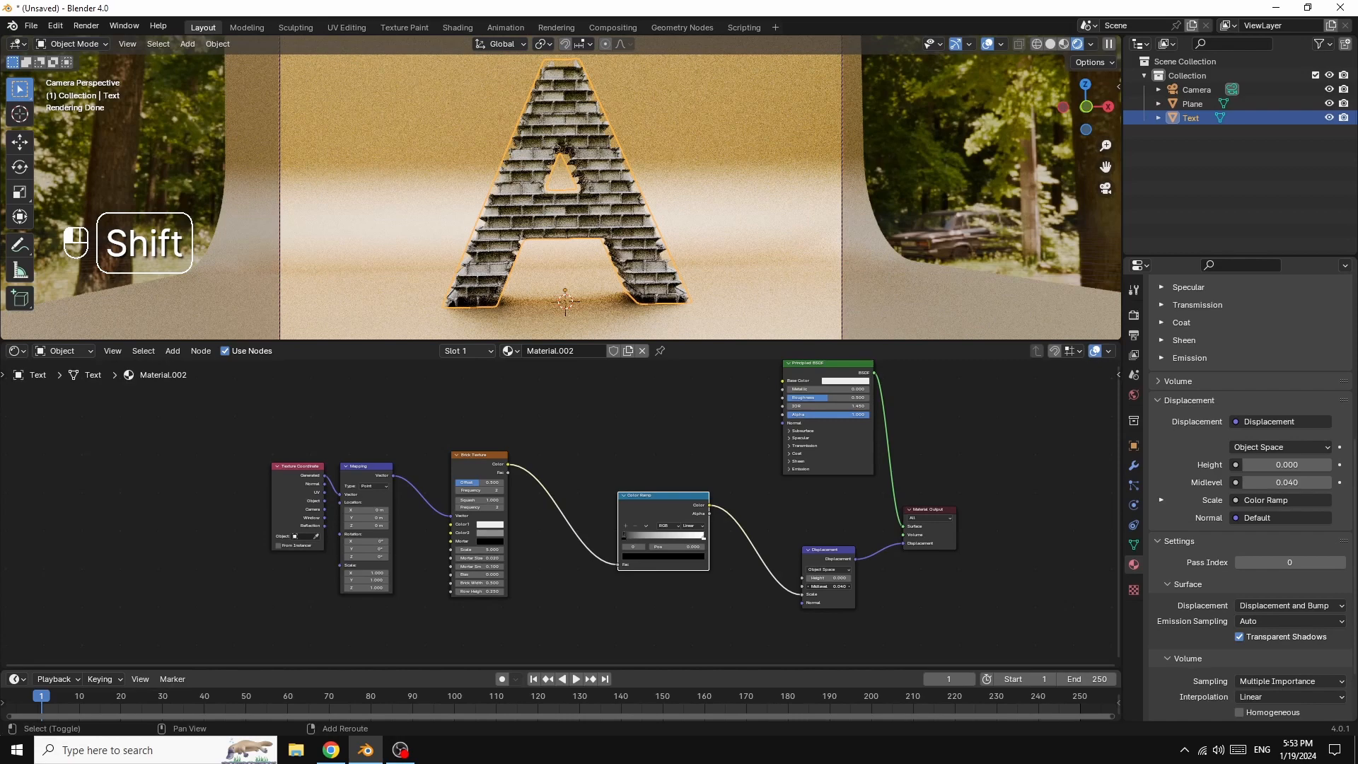
pyautogui.keyDown('shift'); pyautogui.moveTo(730, 586); pyautogui.dragTo(728, 585); pyautogui.keyUp('shift')
pyautogui.keyDown('shift'); pyautogui.moveTo(838, 590); pyautogui.dragTo(837, 589); pyautogui.keyUp('shift')
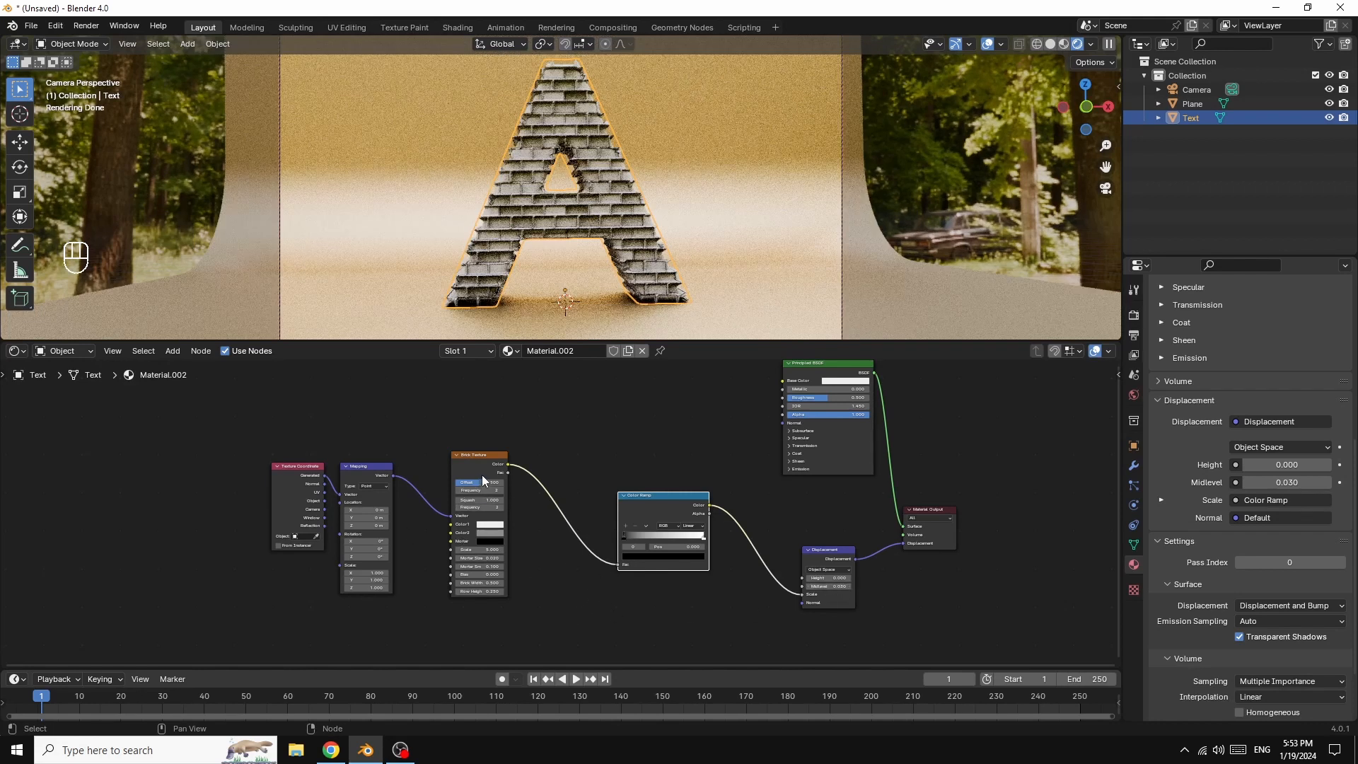
# Step: Raise the Brick Texture node slightly and connect its Color output to the Principled BSDF's Base Color
pyautogui.moveTo(479, 461); pyautogui.dragTo(488, 441)
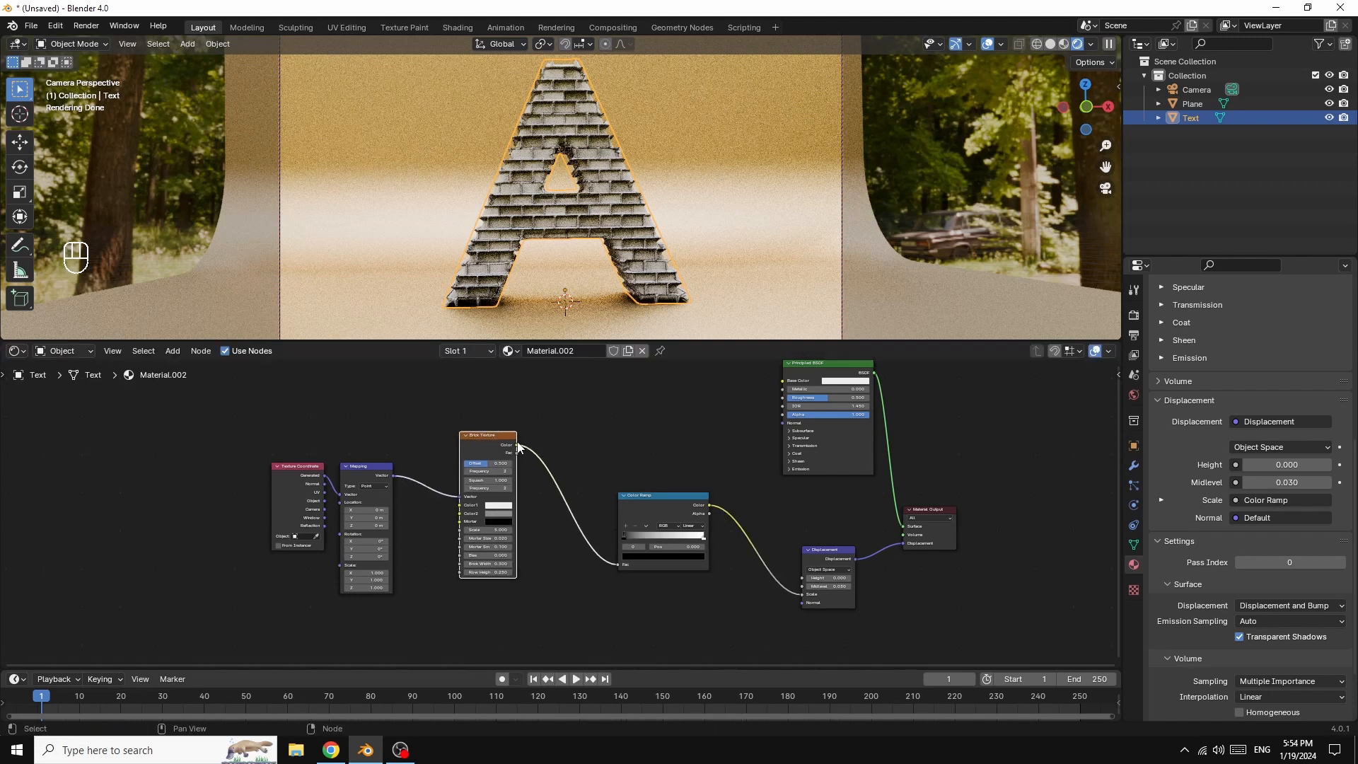
pyautogui.moveTo(517, 444); pyautogui.dragTo(552, 434)
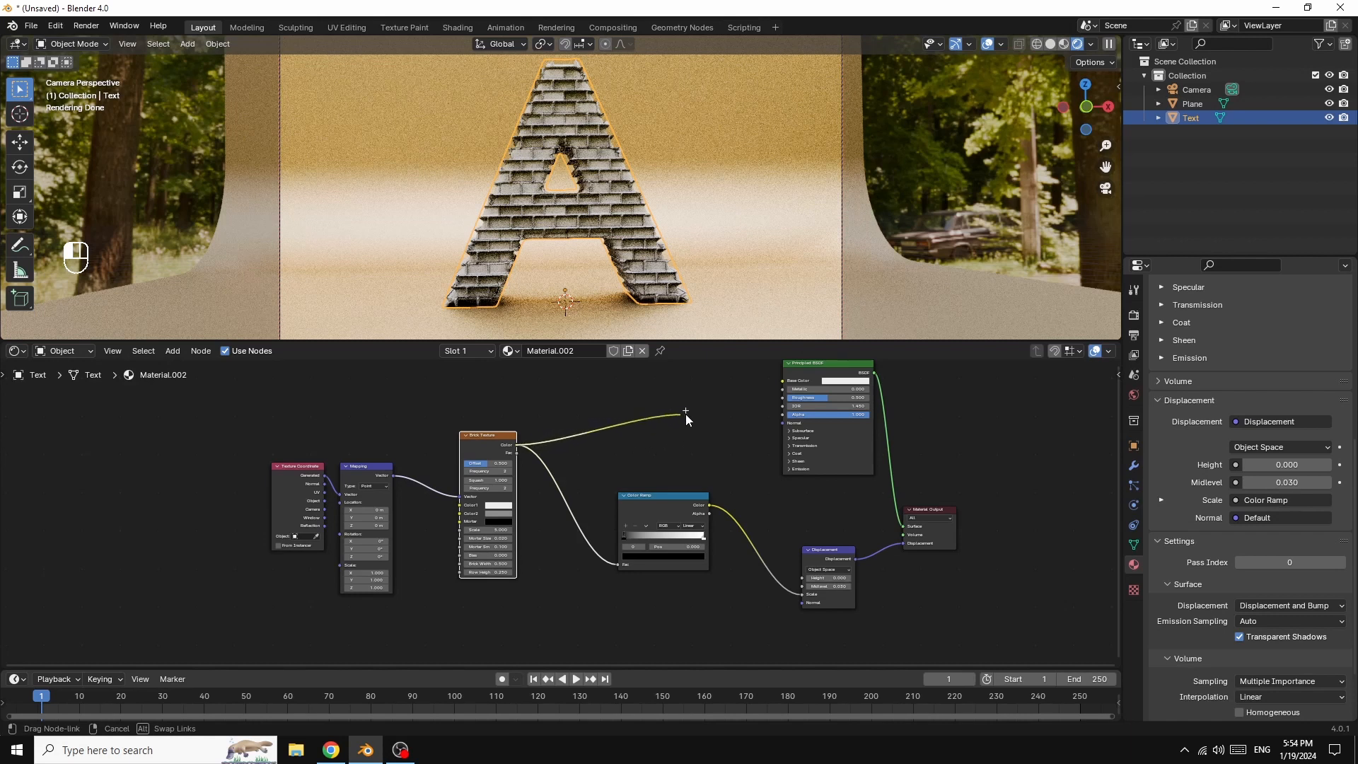
pyautogui.moveTo(686, 414); pyautogui.dragTo(782, 402)
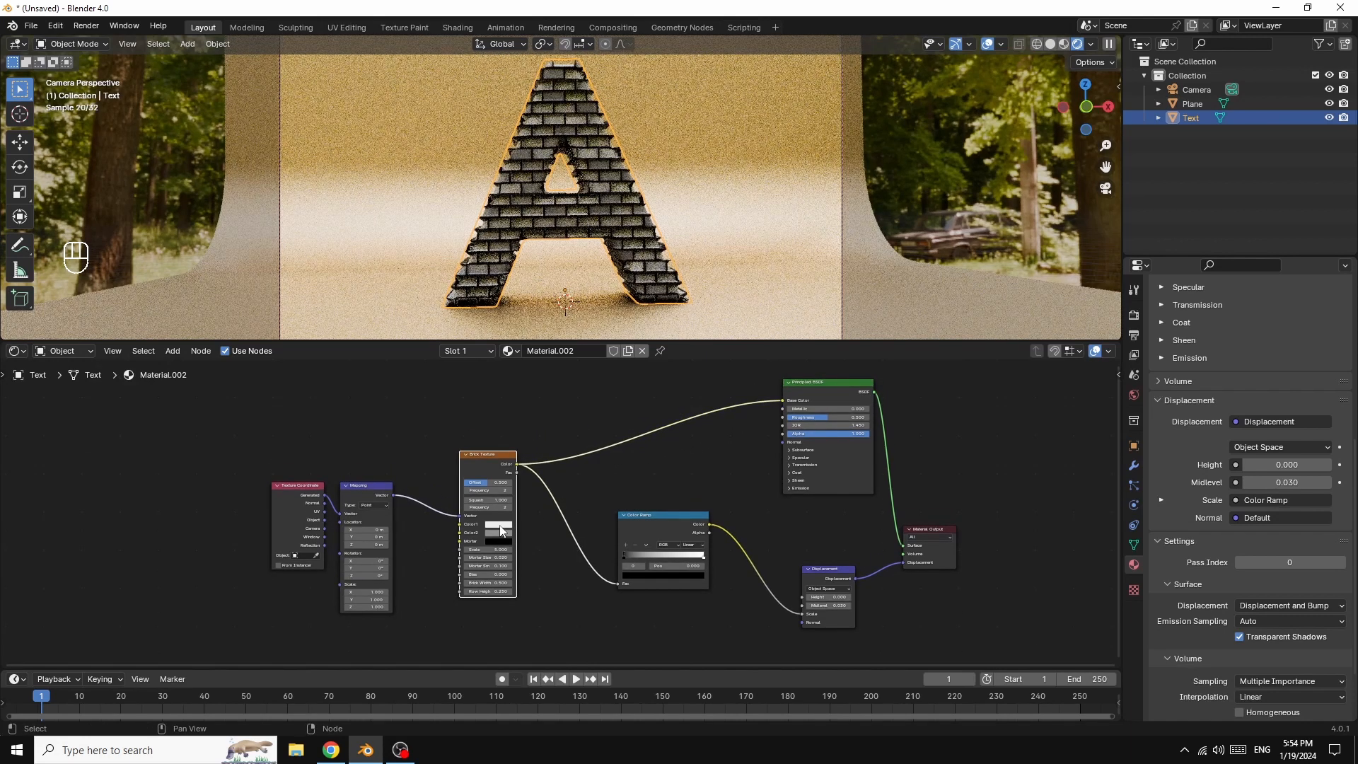
# Step: Tint the Brick Texture's Color1 a pale cream and its Color2 a reddish brown
pyautogui.click(498, 532)
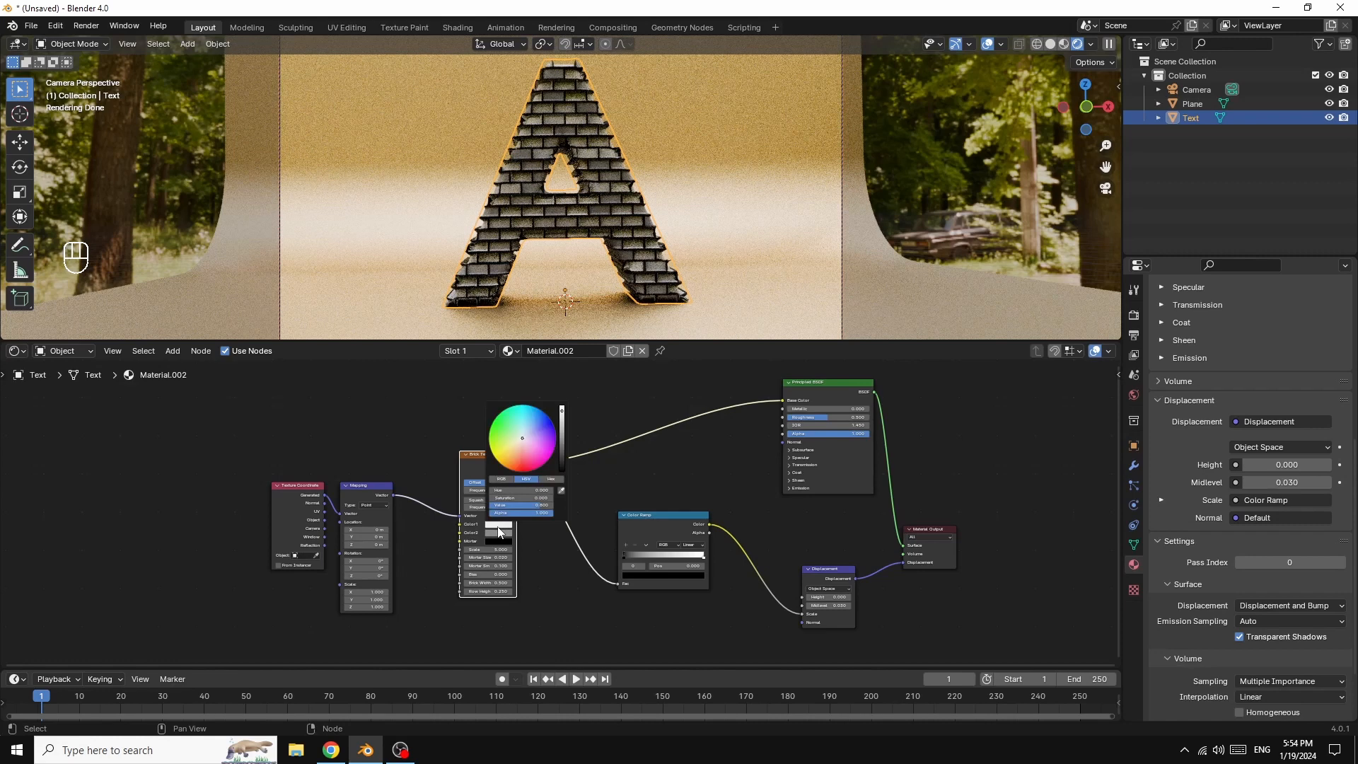
pyautogui.click(520, 440)
pyautogui.moveTo(520, 440); pyautogui.dragTo(516, 446)
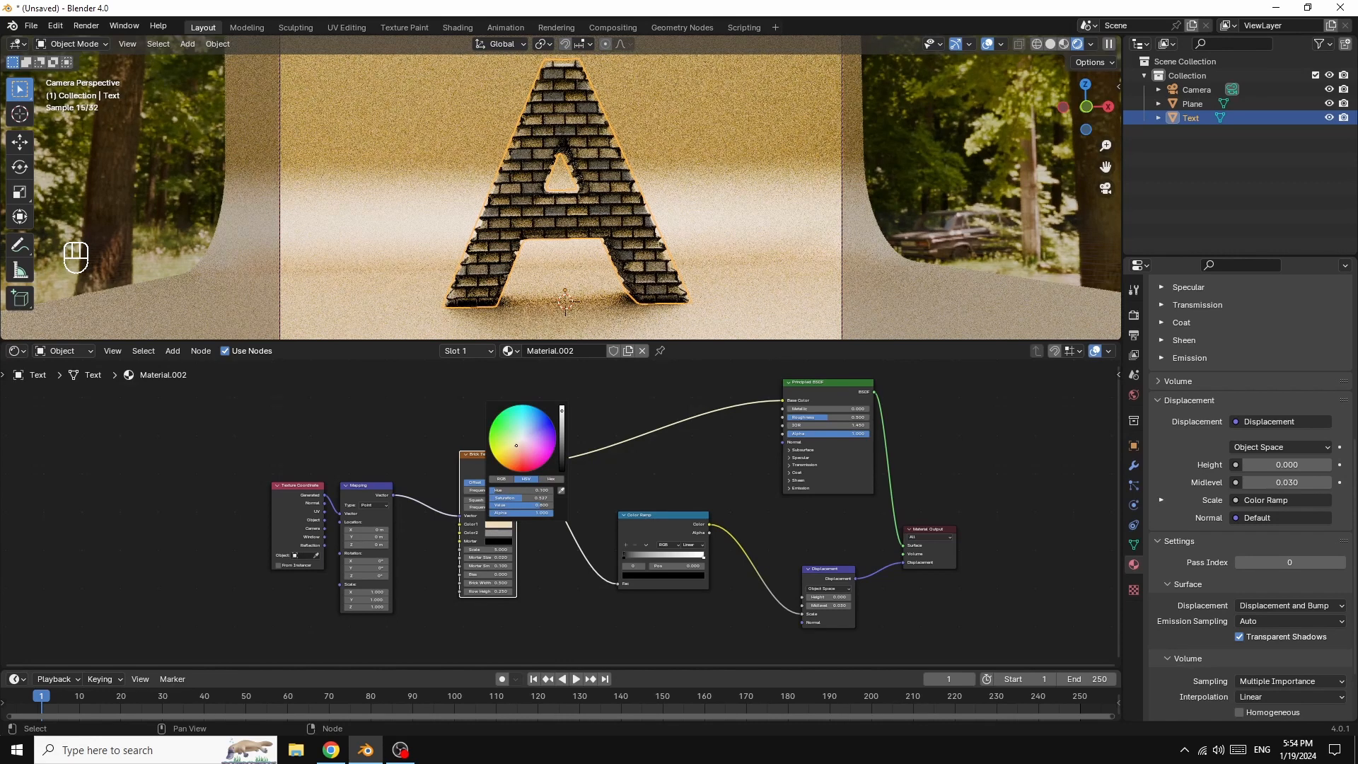
pyautogui.click(491, 533)
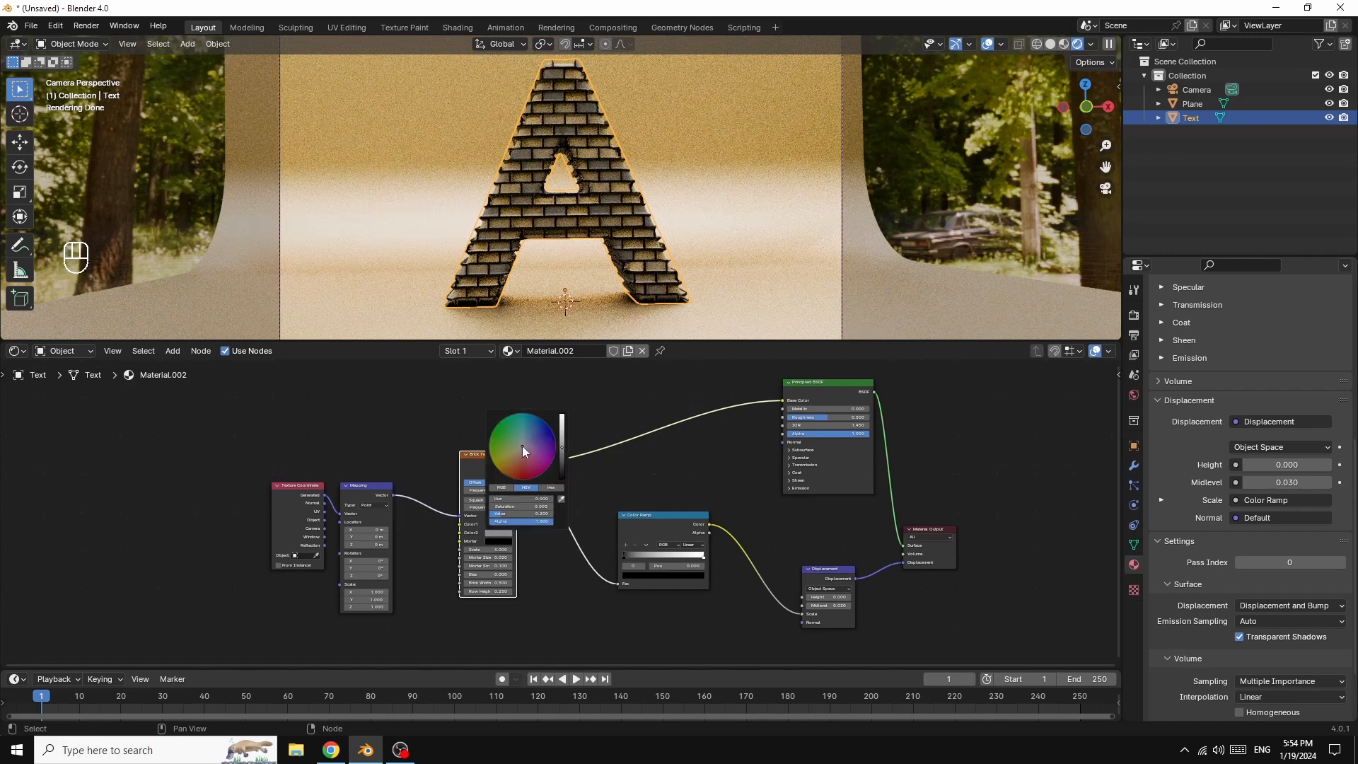
pyautogui.moveTo(522, 445); pyautogui.dragTo(516, 458)
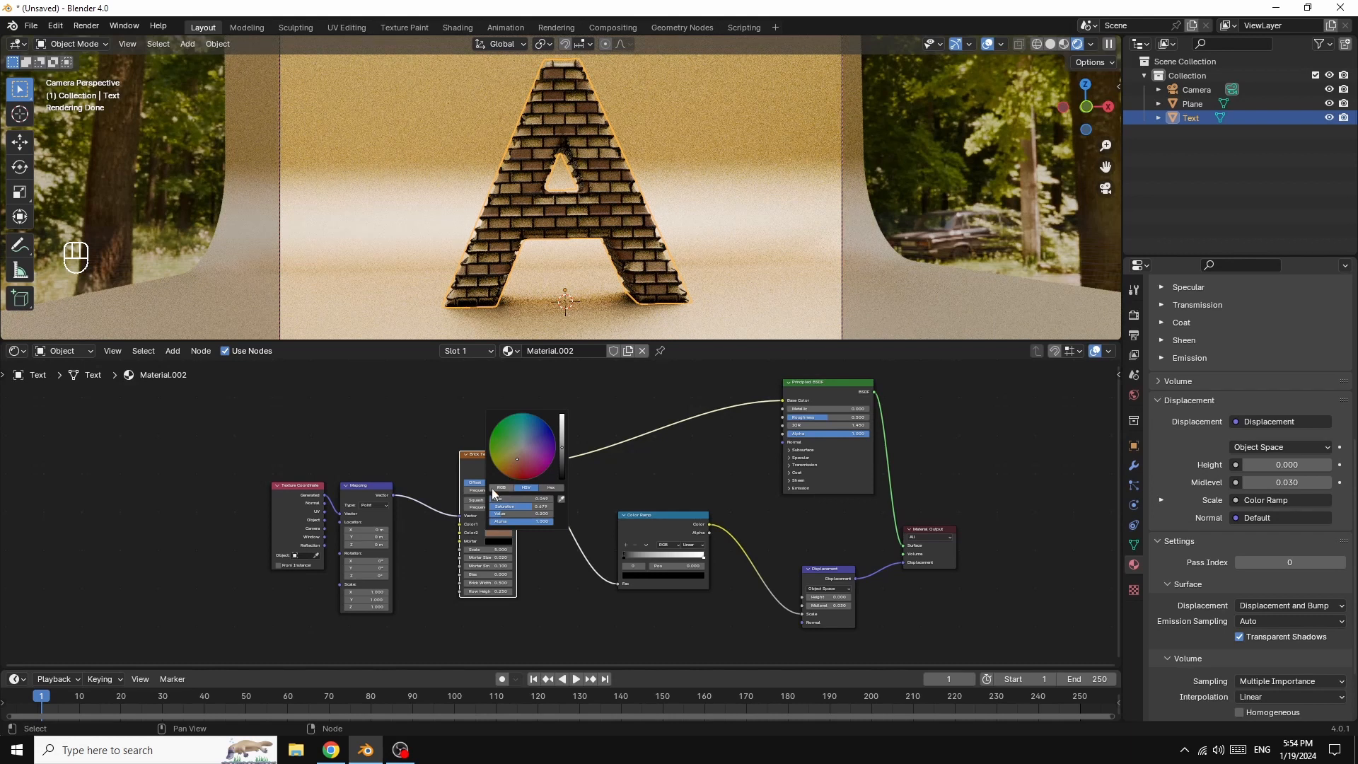
# Step: Set the Brick Texture's Mortar color to white and move the Color Ramp's black stop inward
pyautogui.click(504, 541)
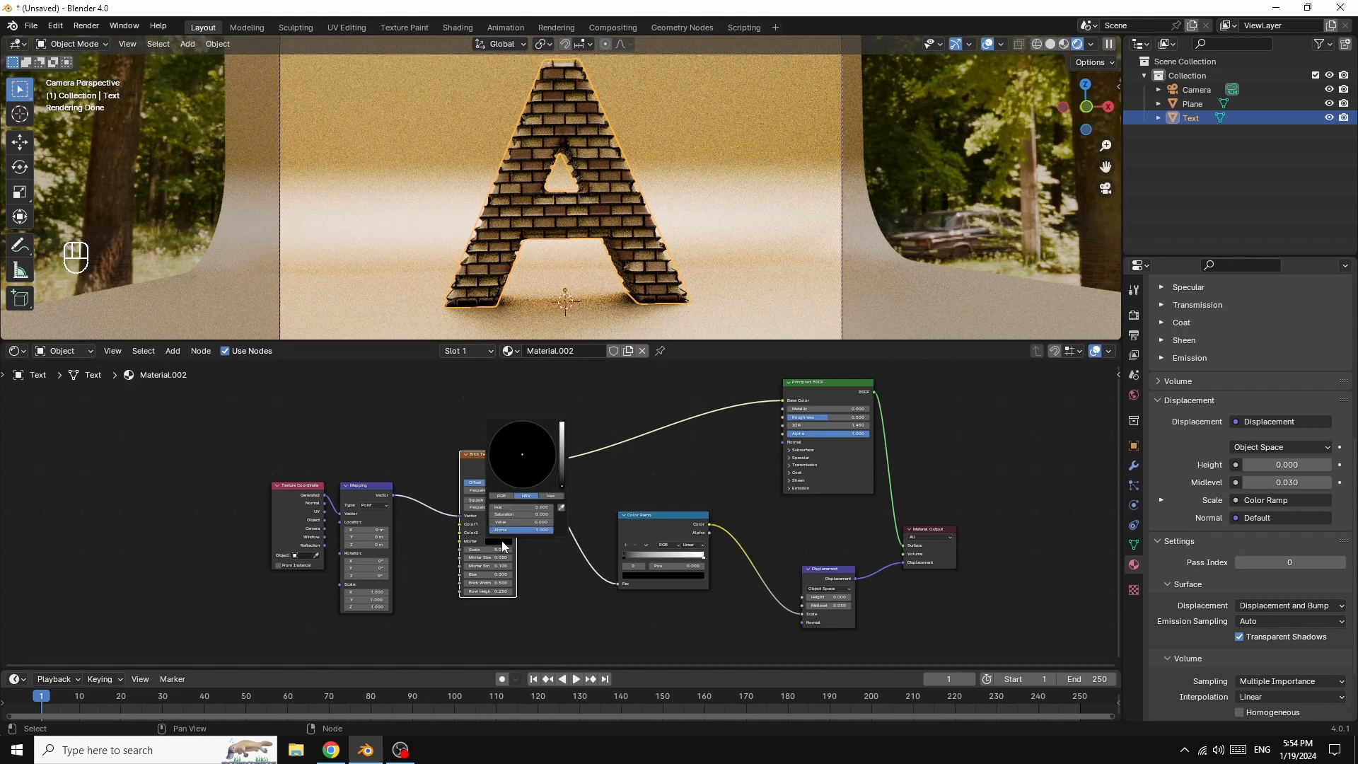
pyautogui.moveTo(563, 490); pyautogui.dragTo(562, 423)
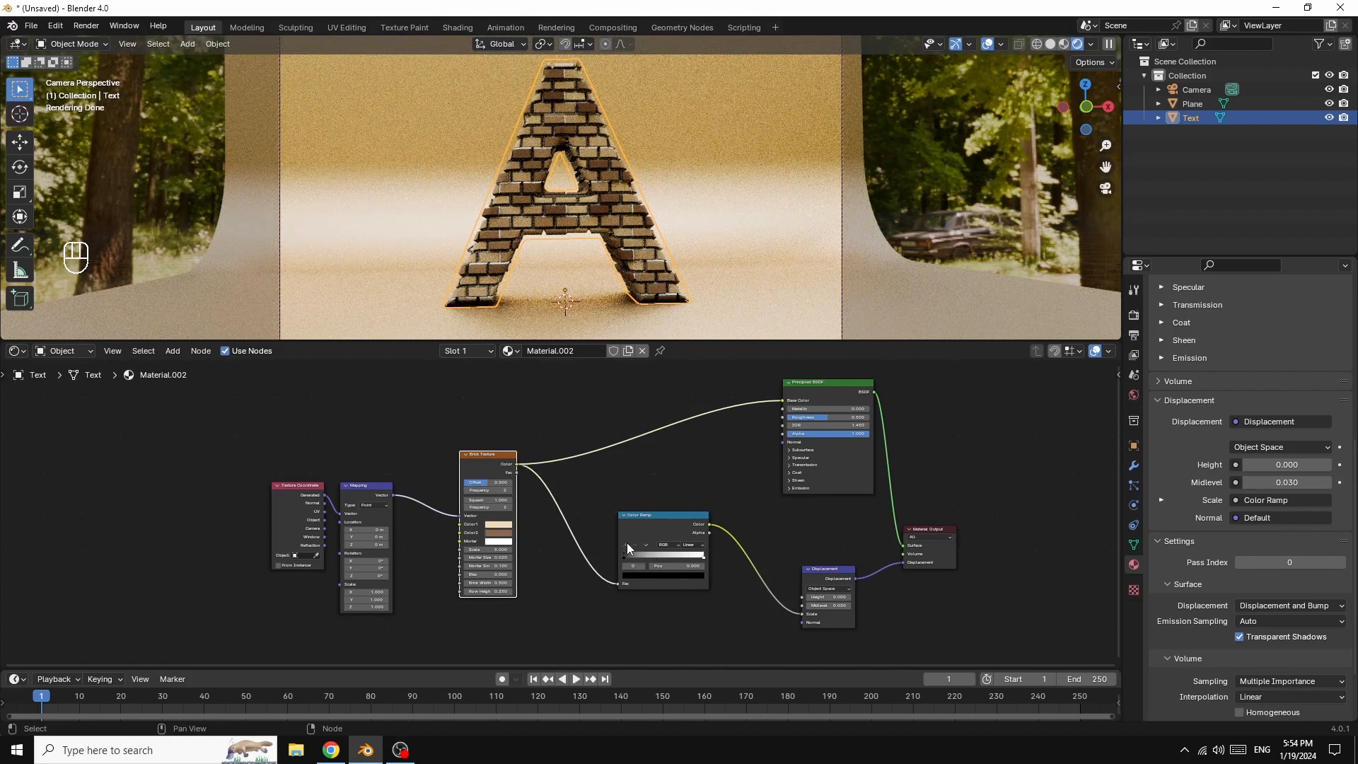
pyautogui.moveTo(625, 554); pyautogui.dragTo(661, 525)
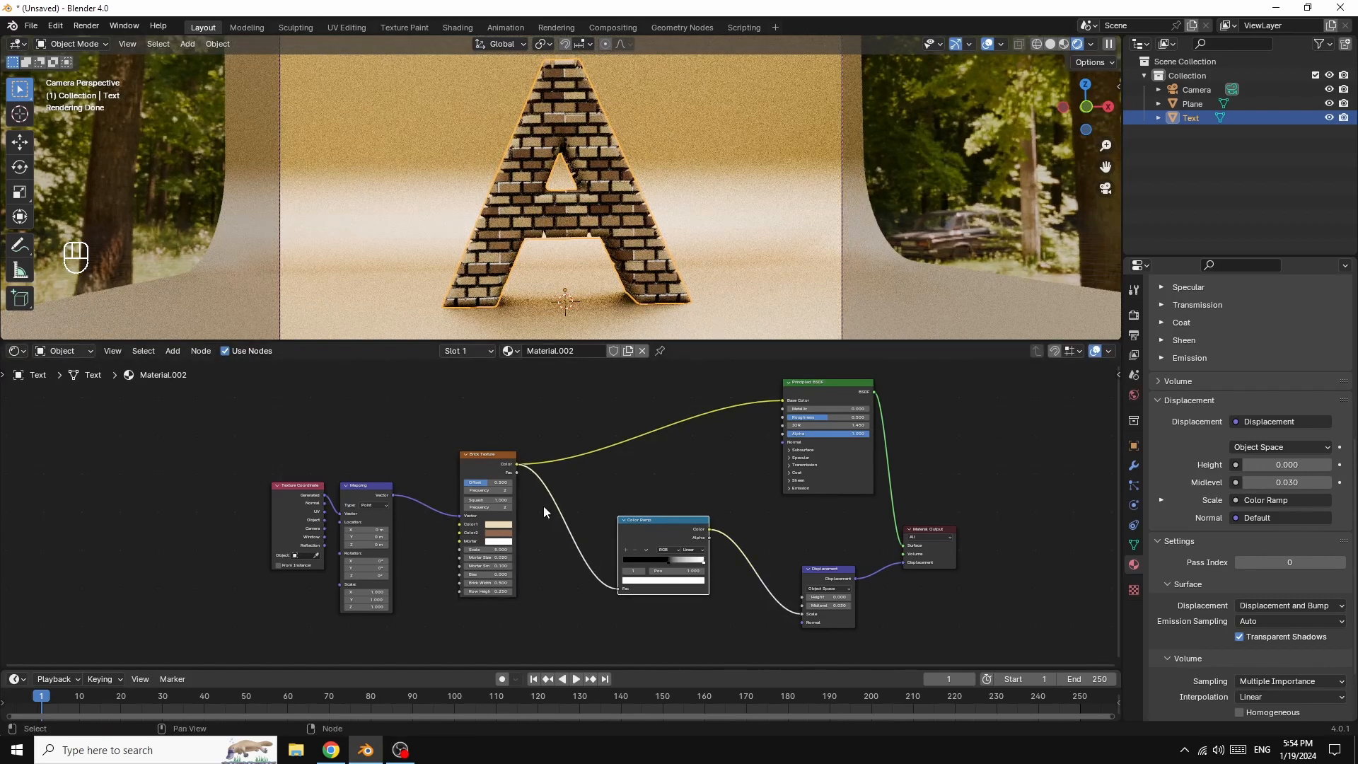
# Step: Brighten the Brick Texture's Color2 to full value and shift it to a more saturated orange
pyautogui.click(500, 533)
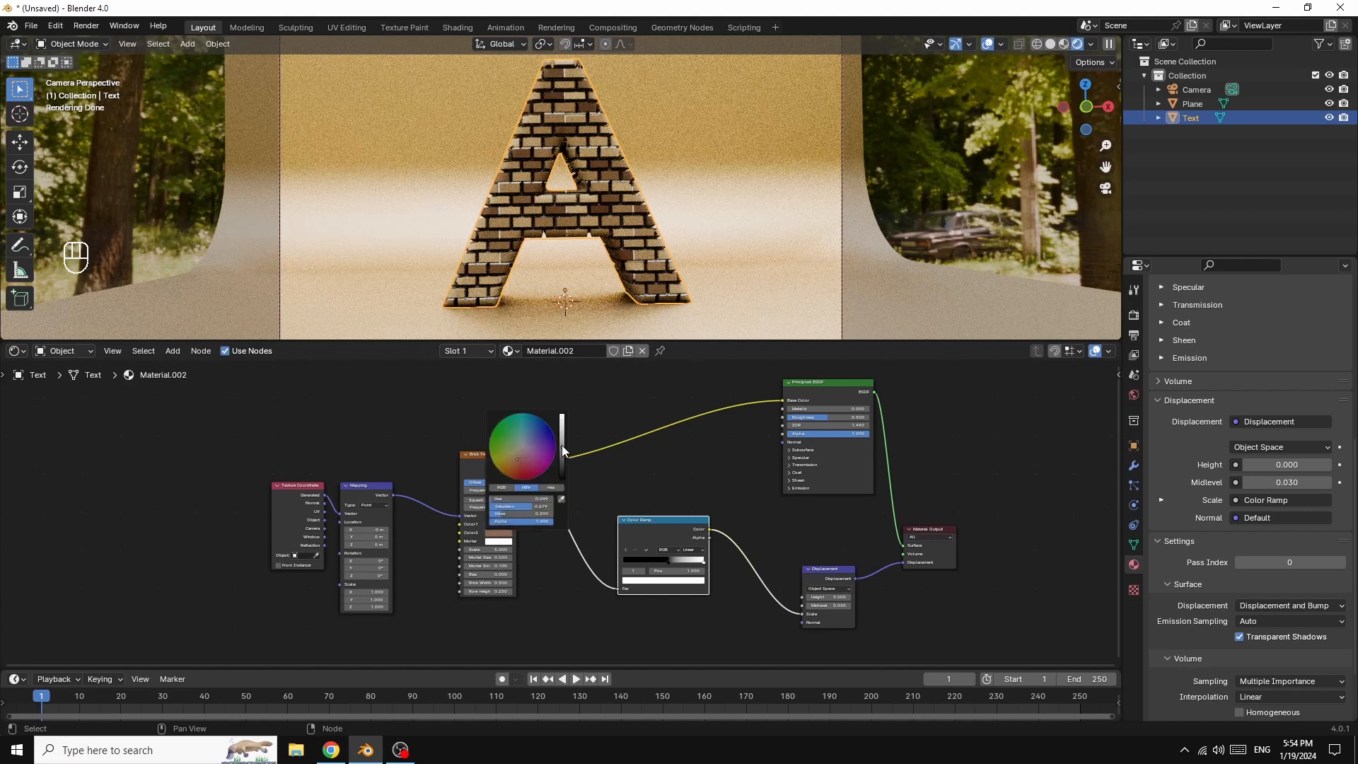
pyautogui.moveTo(563, 450); pyautogui.dragTo(563, 416)
pyautogui.click(519, 461)
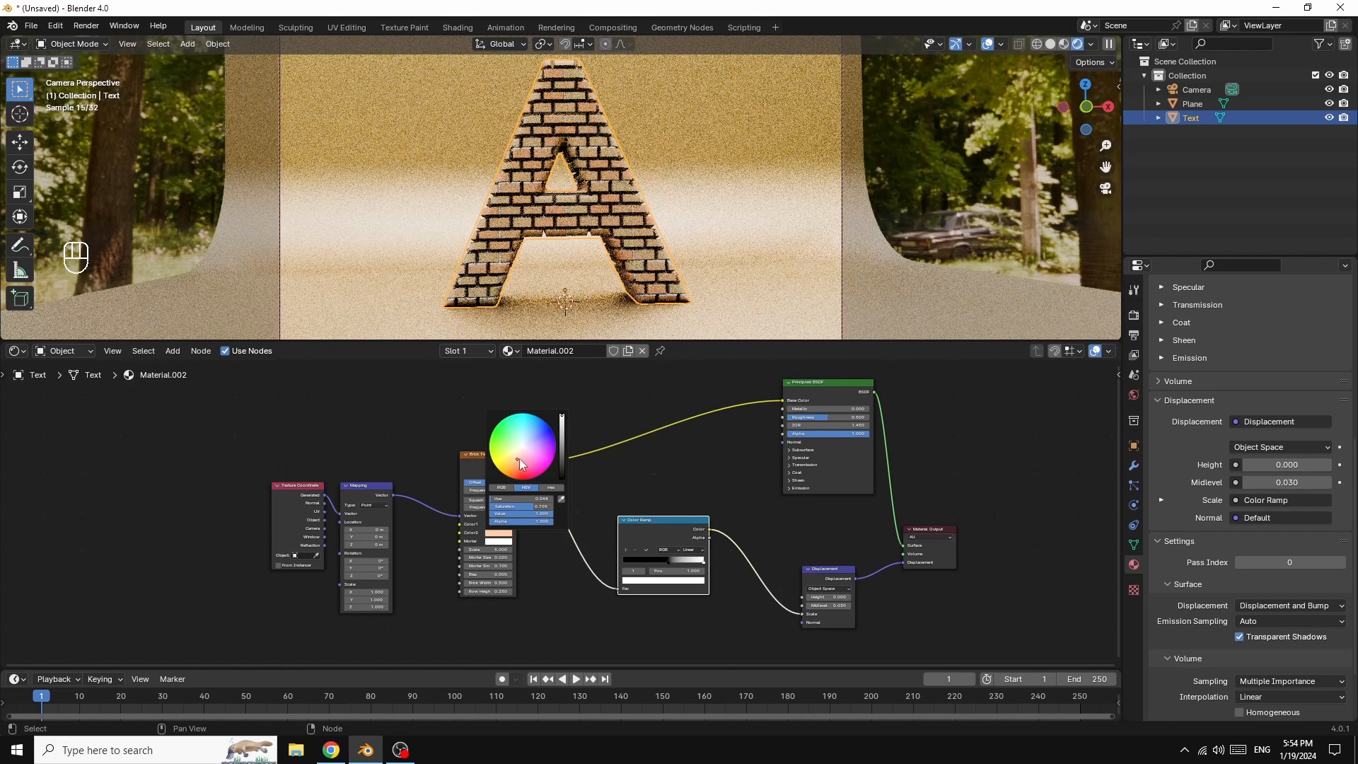
pyautogui.moveTo(517, 461); pyautogui.dragTo(514, 466)
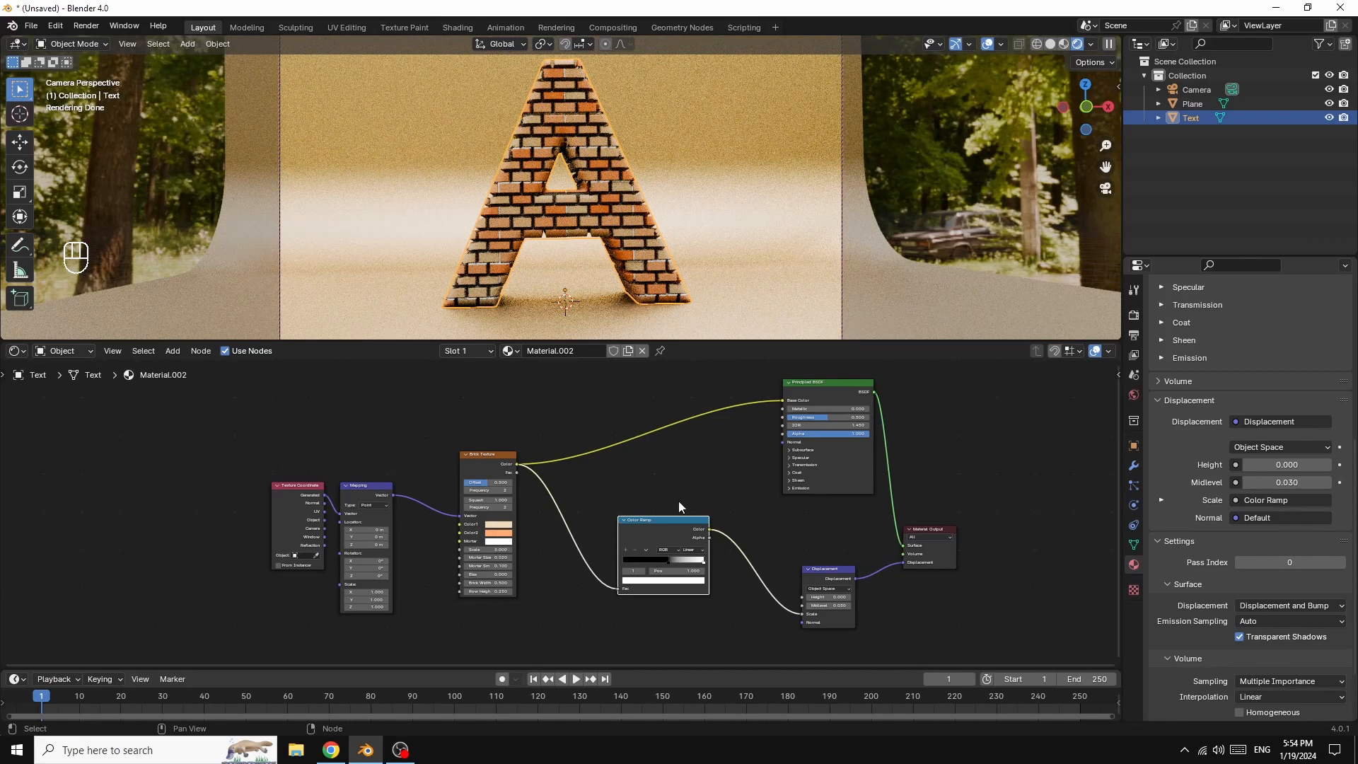
# Step: Change the curved backdrop plane's Base Color to a nearly neutral white
pyautogui.click(888, 298)
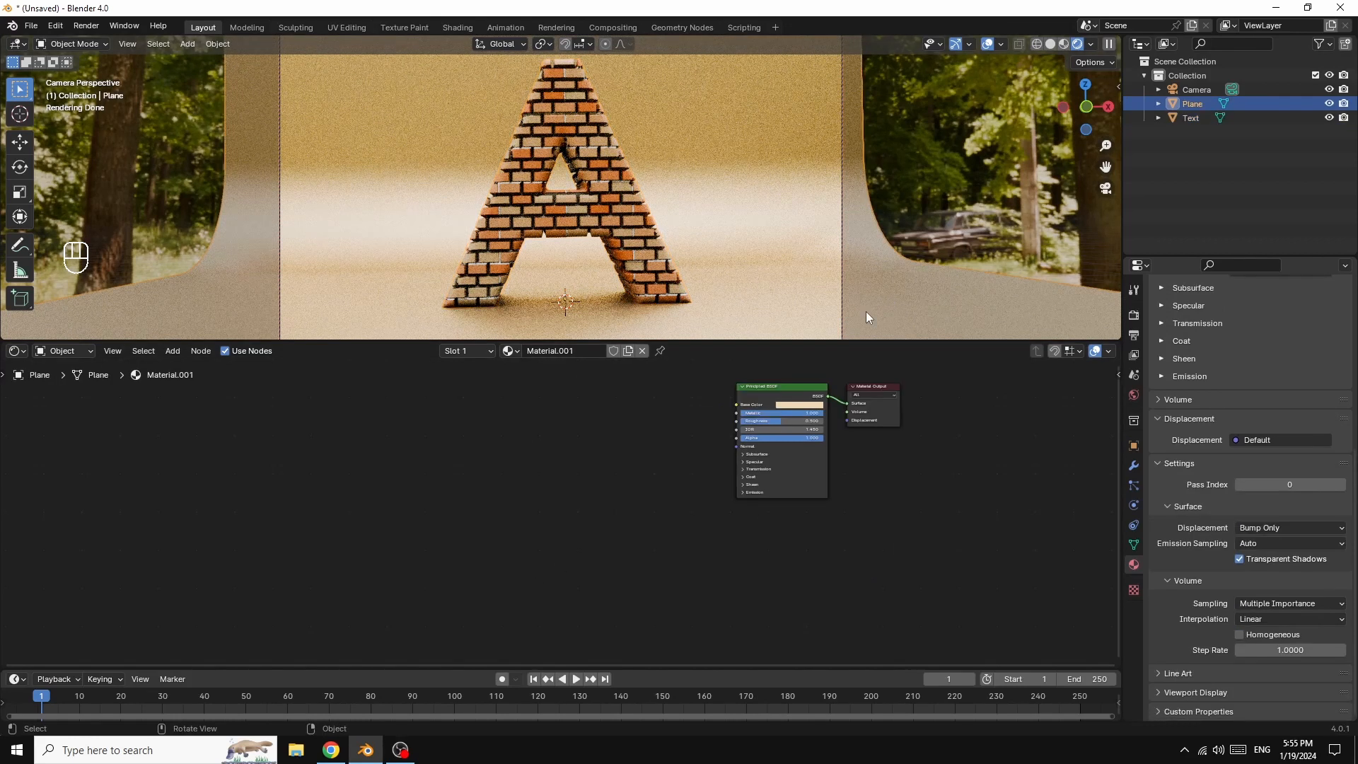
pyautogui.click(796, 405)
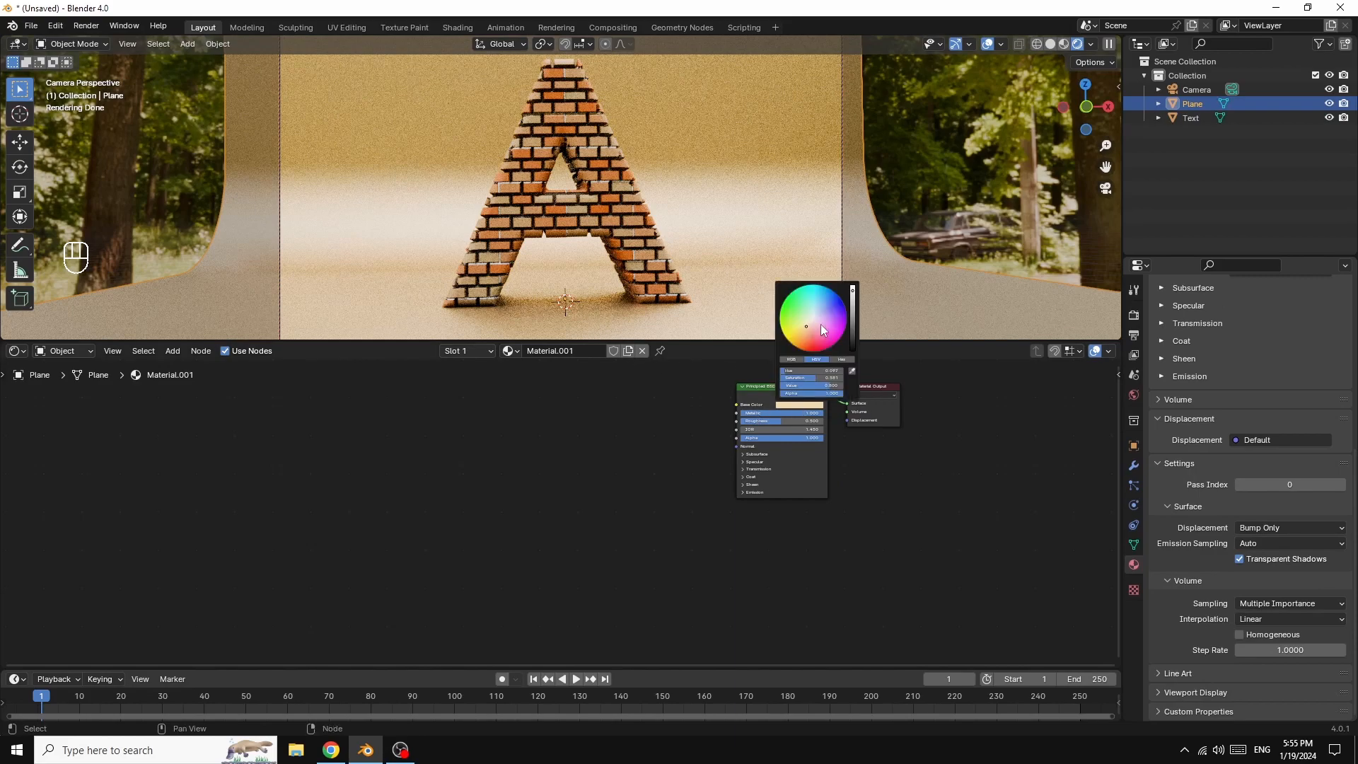
pyautogui.moveTo(808, 325); pyautogui.dragTo(813, 319)
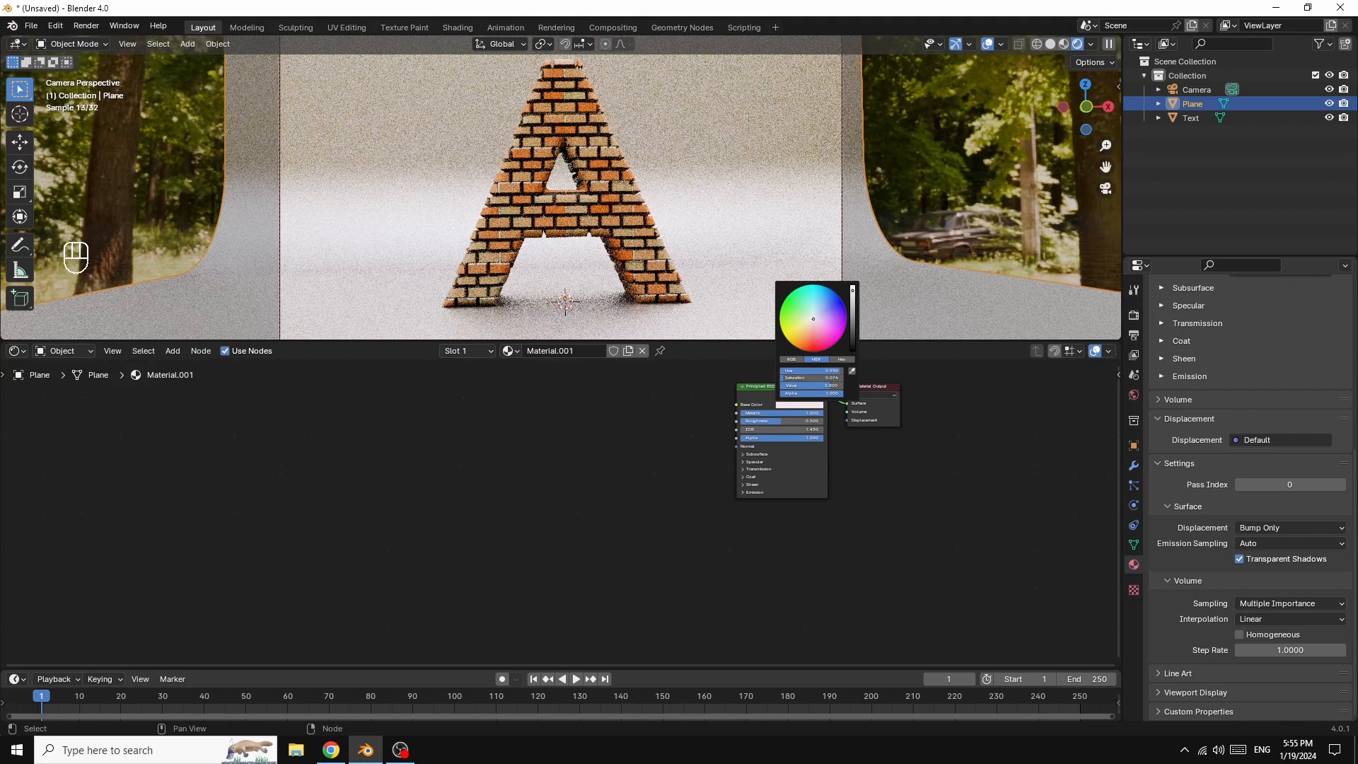
# Step: Enlarge the letter's bricks by lowering the Brick Texture's Scale, and move the Color Ramp's black stop back near the start
pyautogui.click(514, 172)
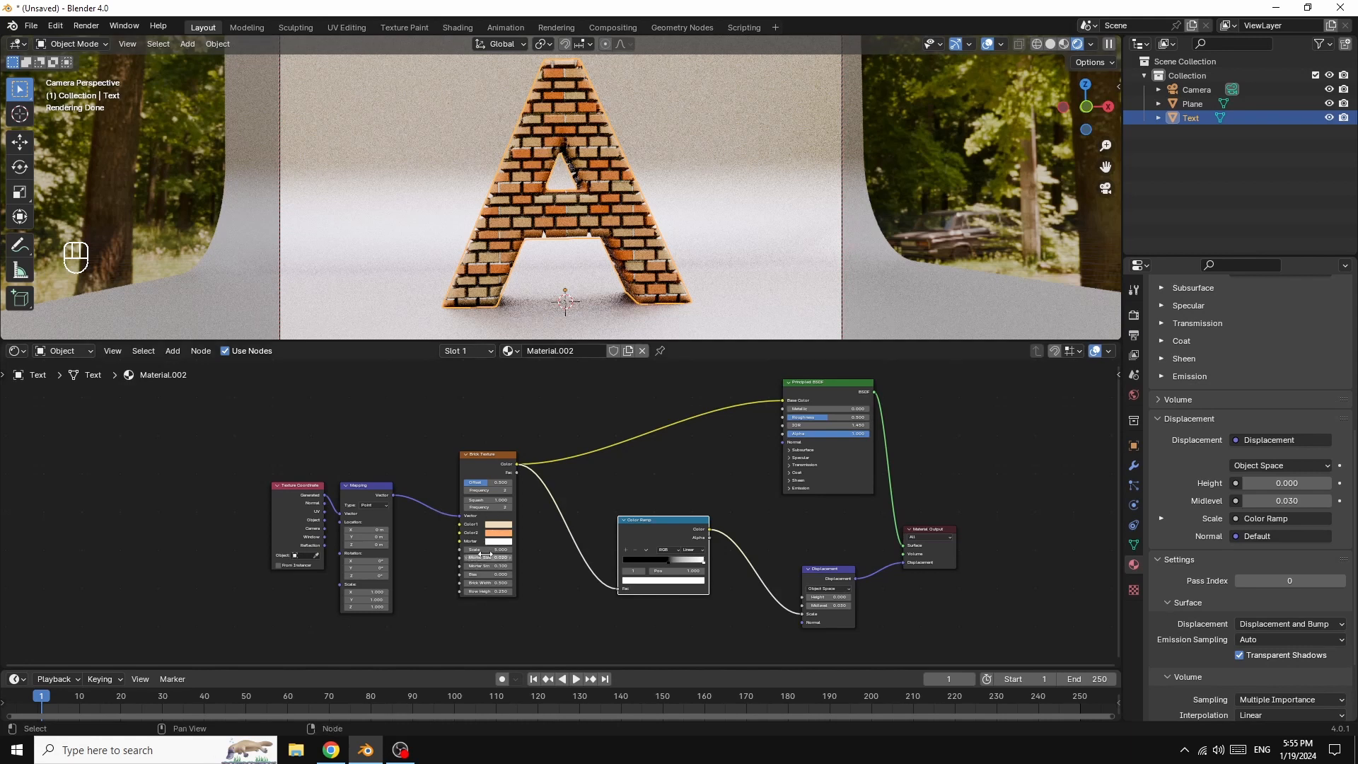
pyautogui.moveTo(483, 554)
pyautogui.mouseDown()
pyautogui.moveTo(456, 554)
pyautogui.moveTo(500, 553)
pyautogui.moveTo(446, 553)
pyautogui.moveTo(459, 554)
pyautogui.mouseUp()
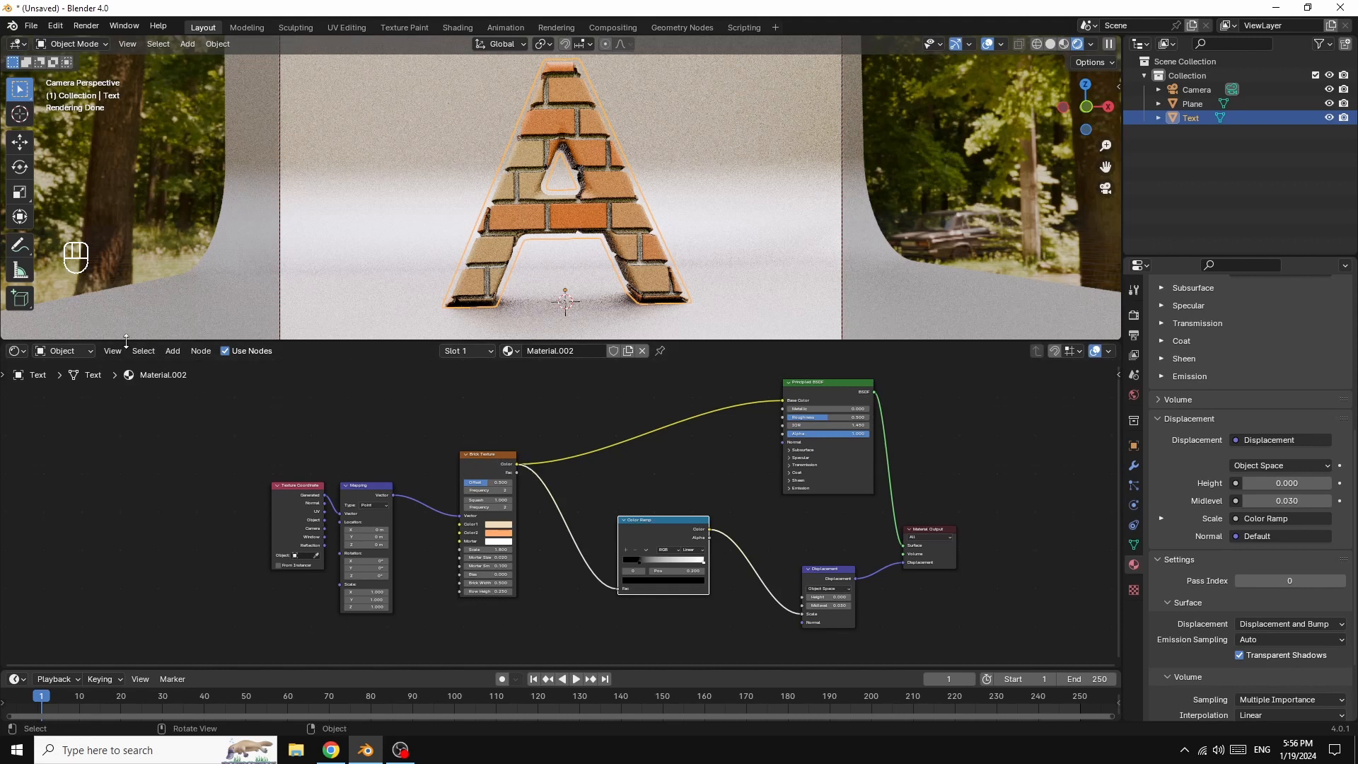
# Step: Delete the Brick Texture node from the letter's material
pyautogui.click(169, 351)
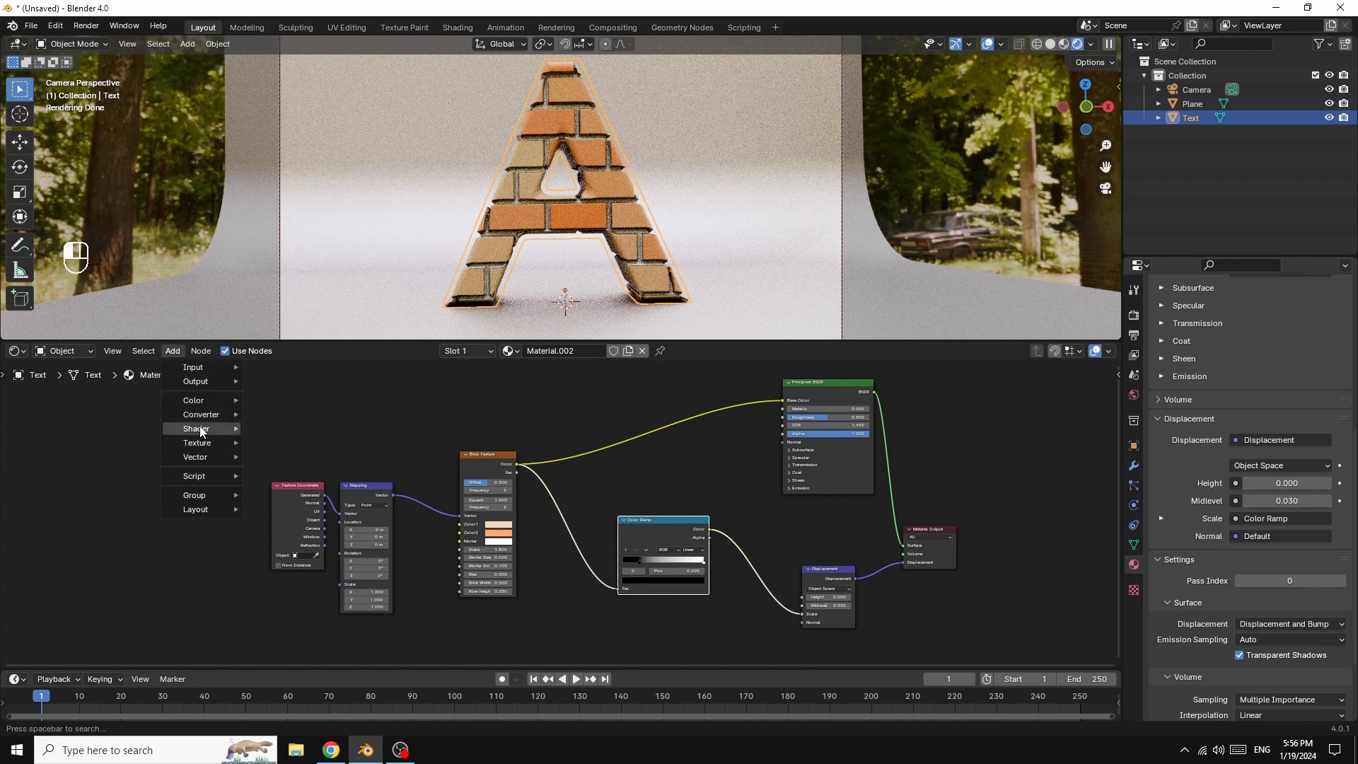
pyautogui.click(481, 473)
pyautogui.rightClick(482, 472)
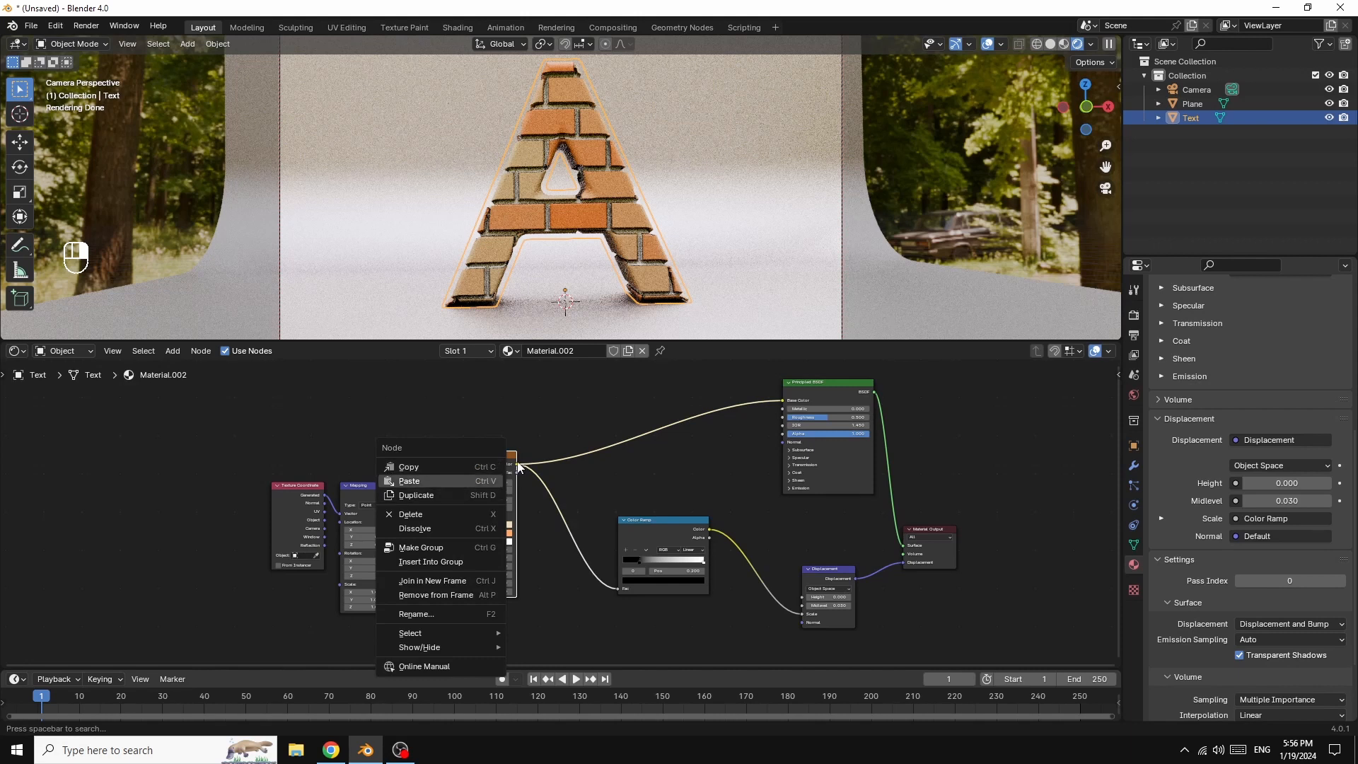
pyautogui.click(409, 514)
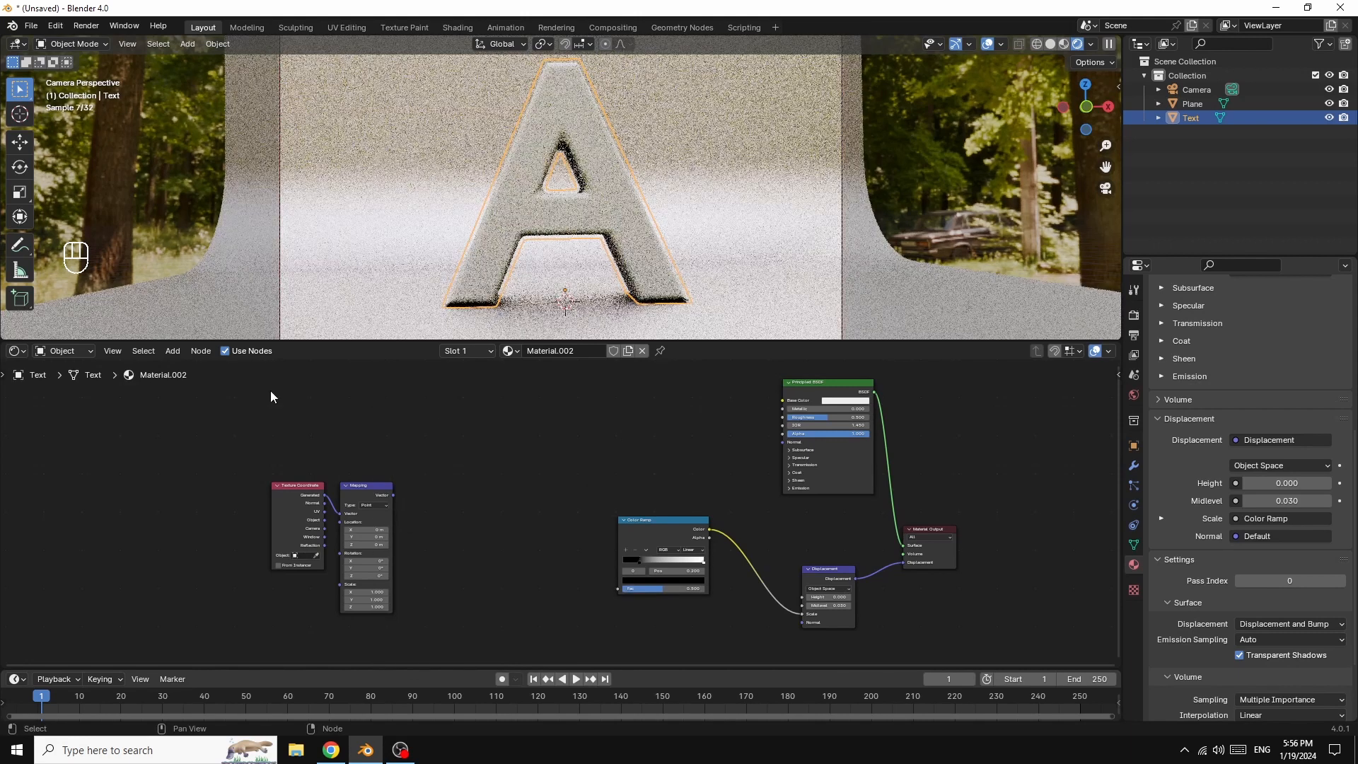
# Step: Add a Magic Texture node and link it between the Mapping node's Vector output and the Color Ramp's Fac input
pyautogui.click(169, 350)
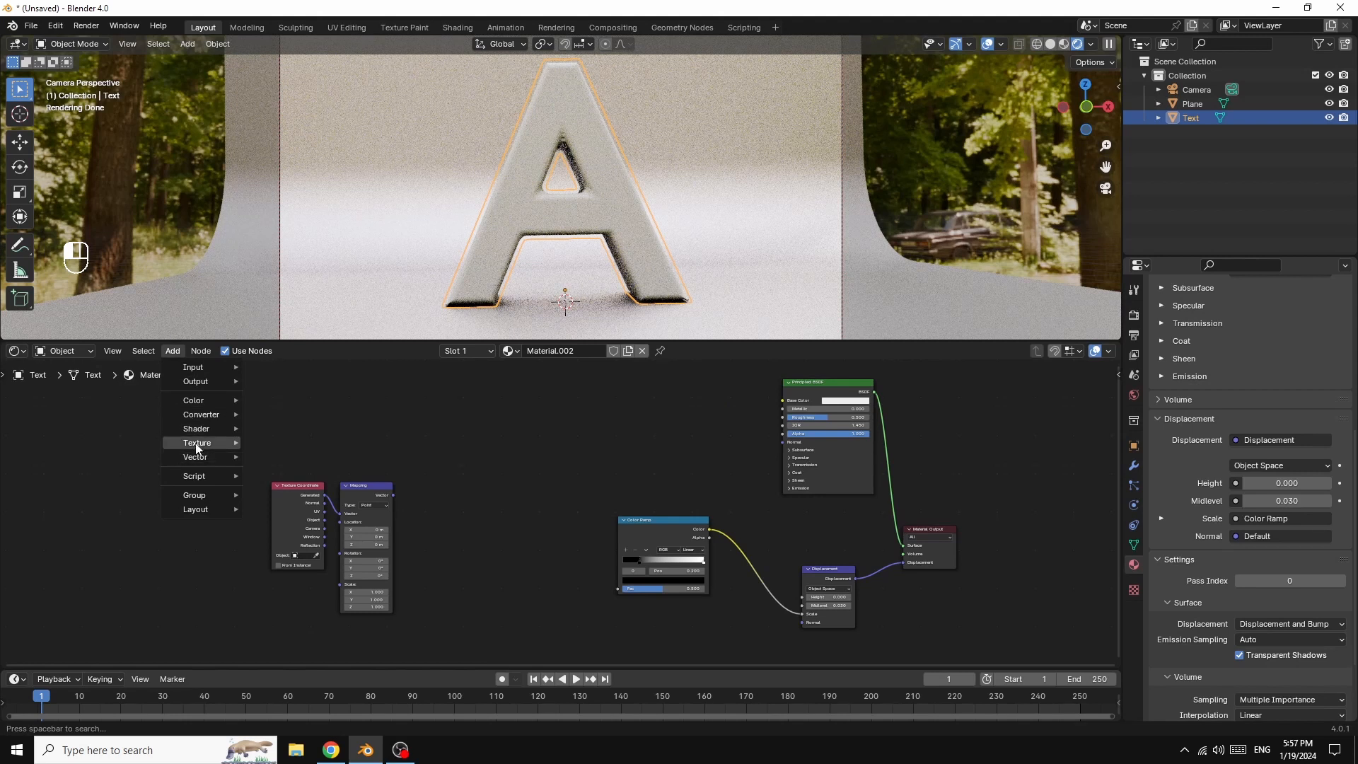
pyautogui.moveTo(196, 444)
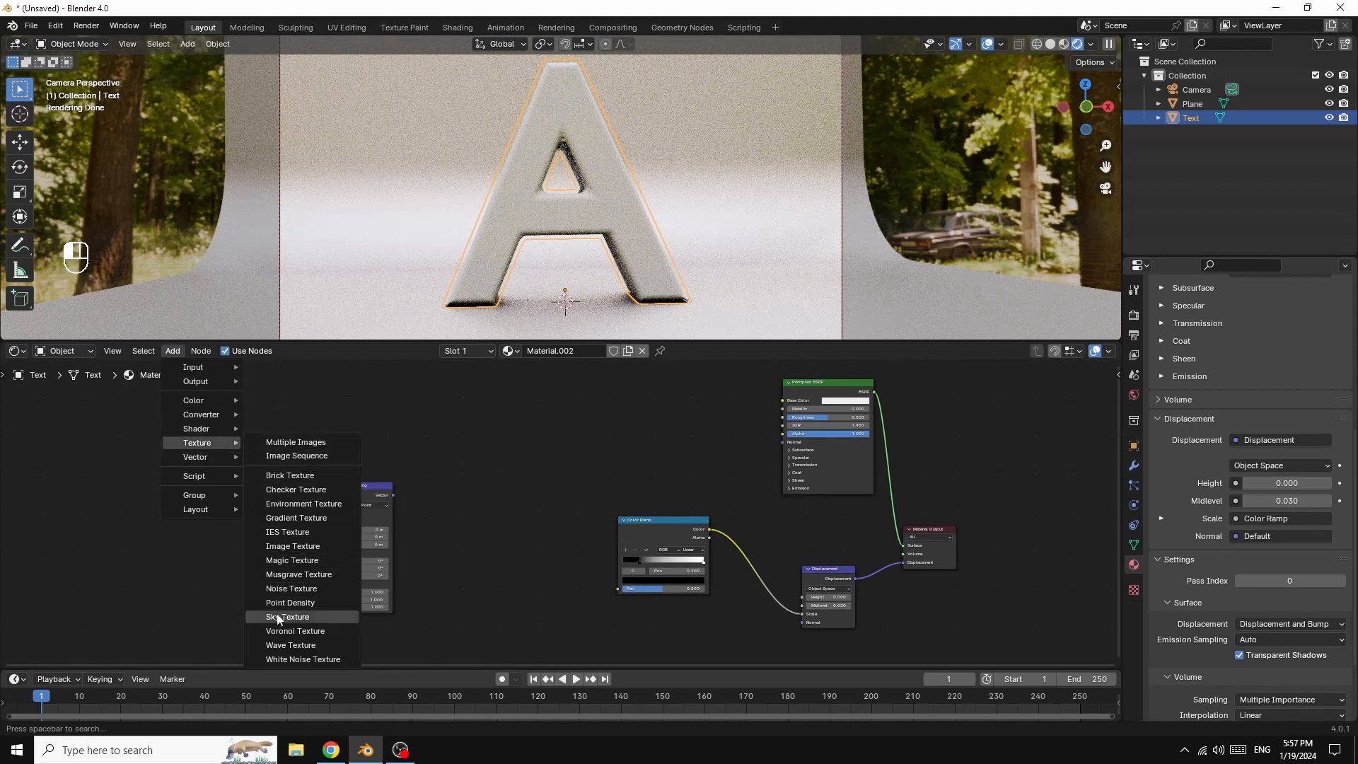
pyautogui.click(290, 562)
pyautogui.click(463, 469)
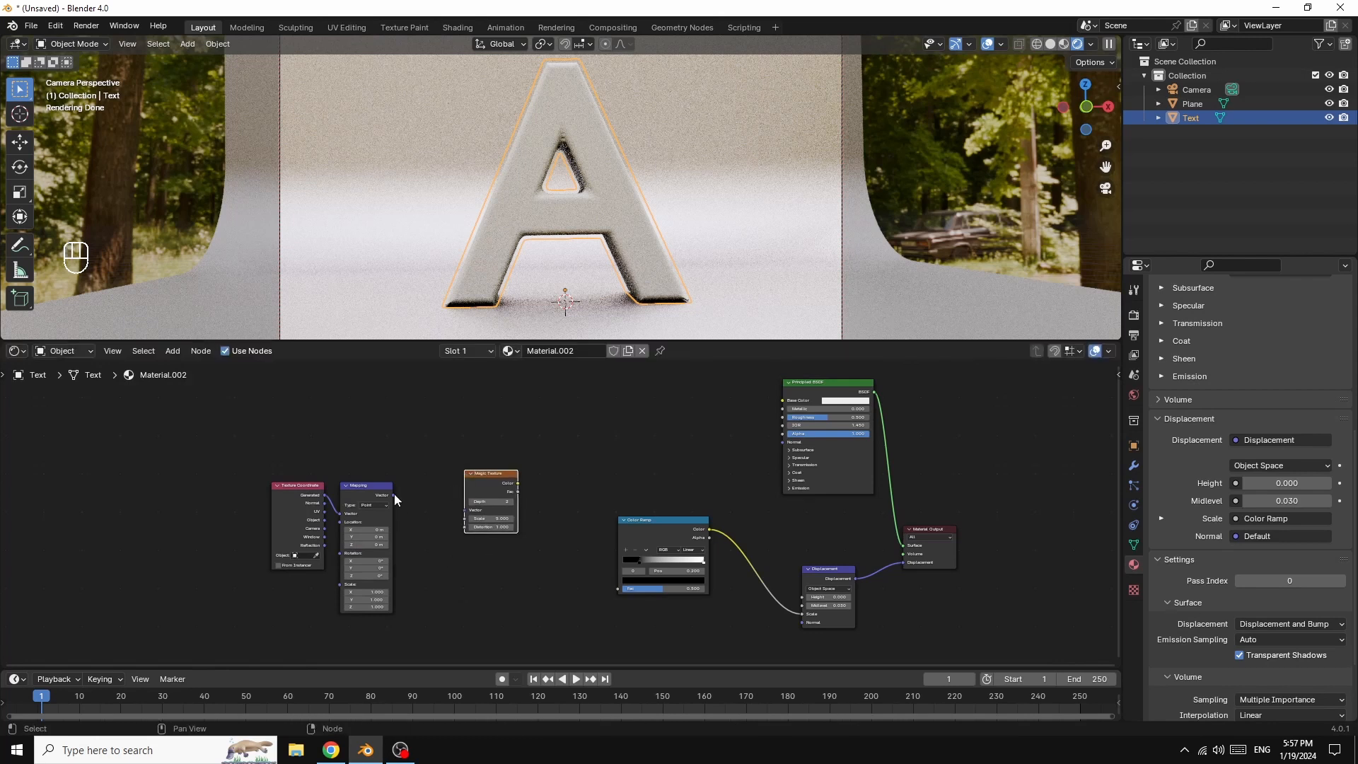
pyautogui.moveTo(394, 494); pyautogui.dragTo(523, 490)
pyautogui.moveTo(570, 546); pyautogui.dragTo(617, 589)
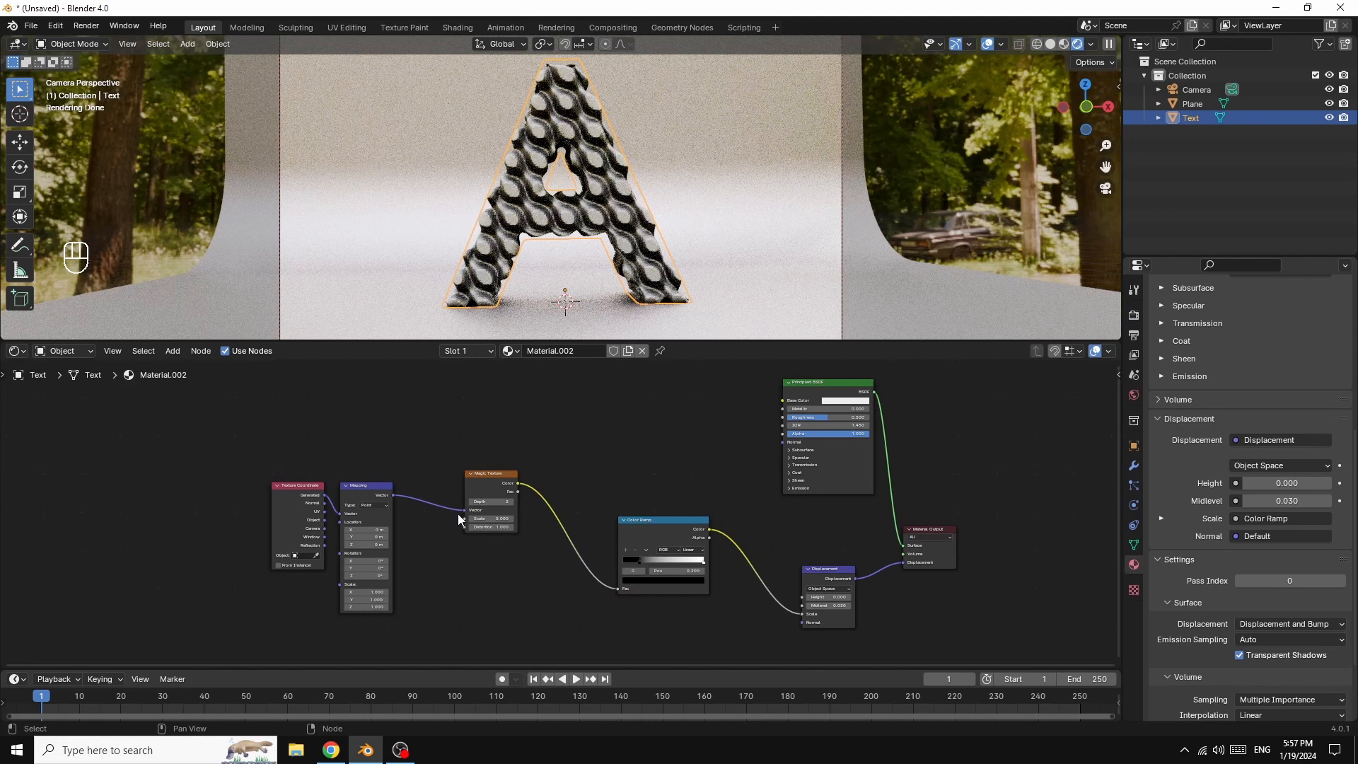
# Step: Raise the Magic Texture's Scale to give the letter a finer displacement pattern
pyautogui.click(501, 520)
pyautogui.write('4.4')
pyautogui.press('Return')
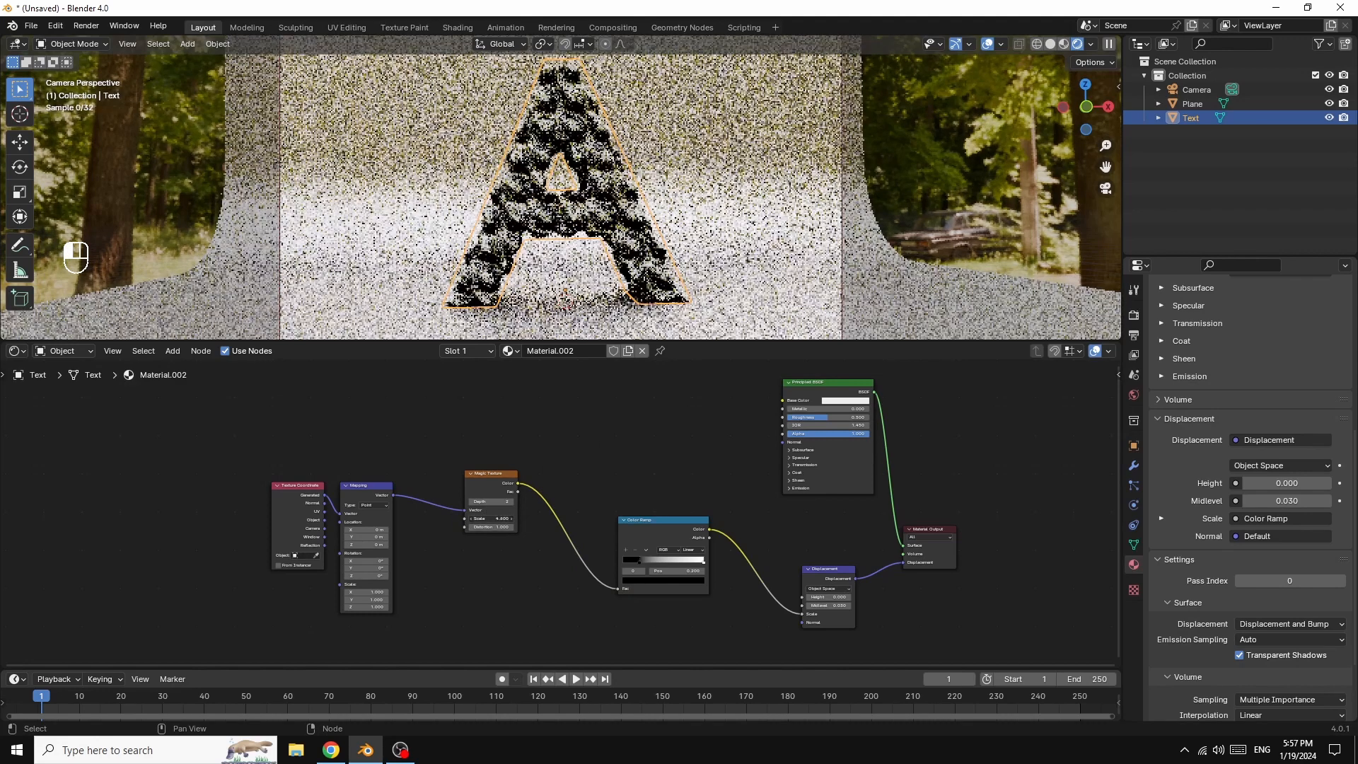
pyautogui.moveTo(491, 518)
pyautogui.mouseDown()
pyautogui.moveTo(479, 519)
pyautogui.moveTo(507, 518)
pyautogui.mouseUp()
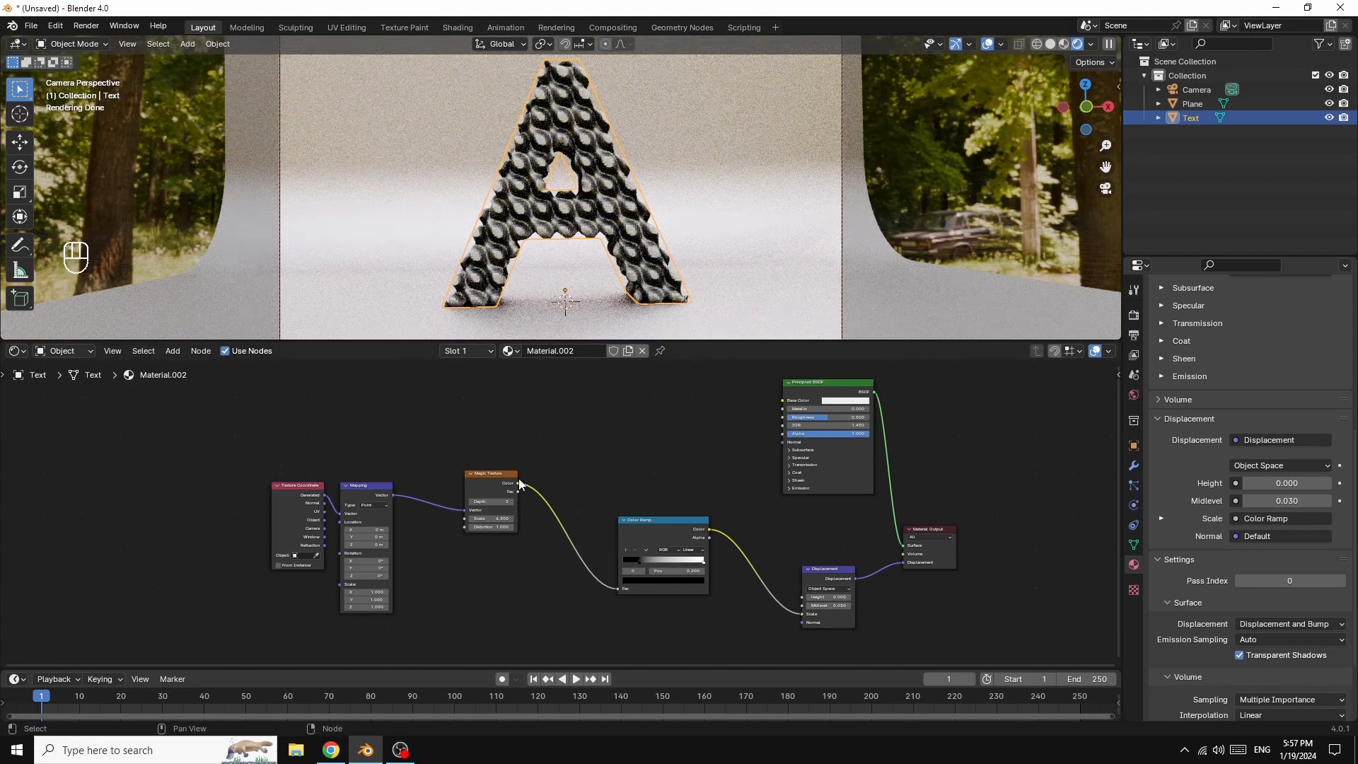
# Step: Link a new Color Ramp between the Magic Texture's Color output and the Principled BSDF's Base Color, and move its black stop near the middle
pyautogui.click(172, 351)
pyautogui.moveTo(194, 416)
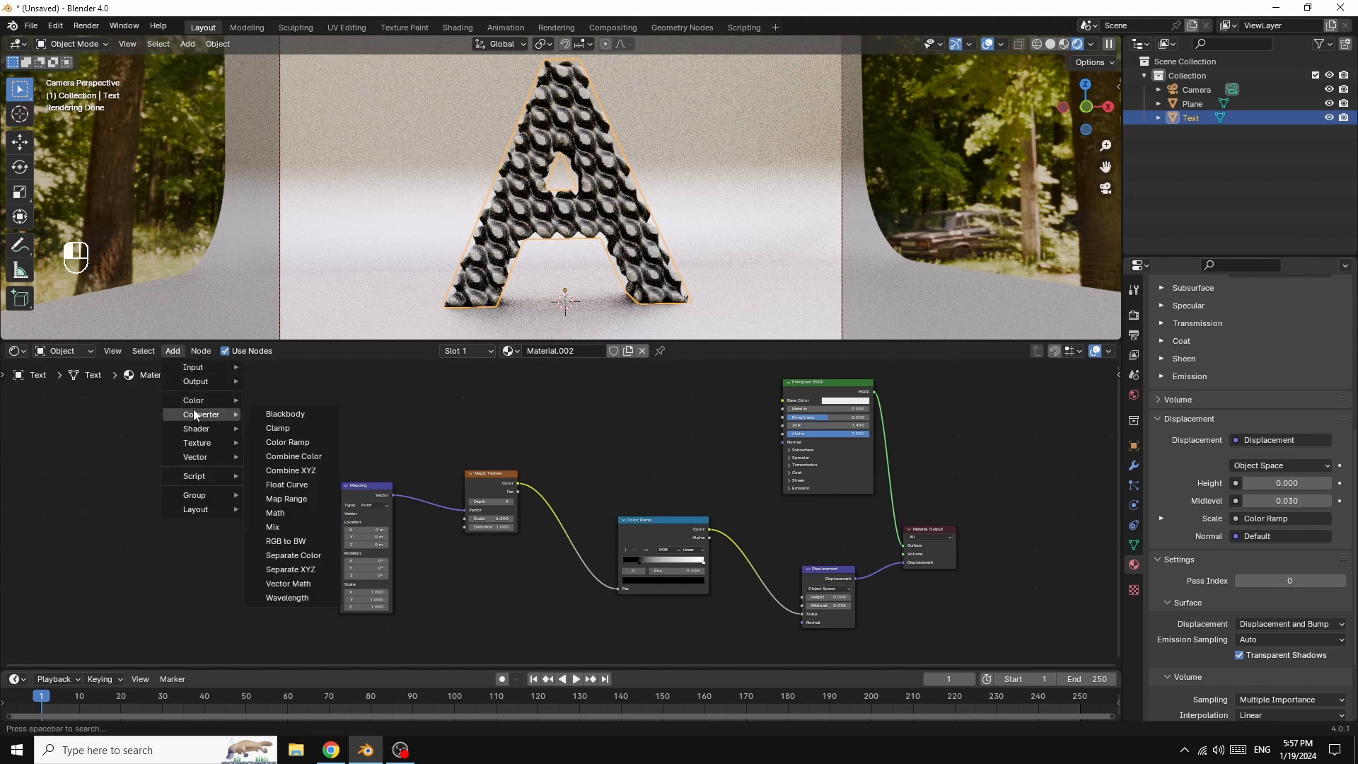
pyautogui.click(288, 443)
pyautogui.click(639, 400)
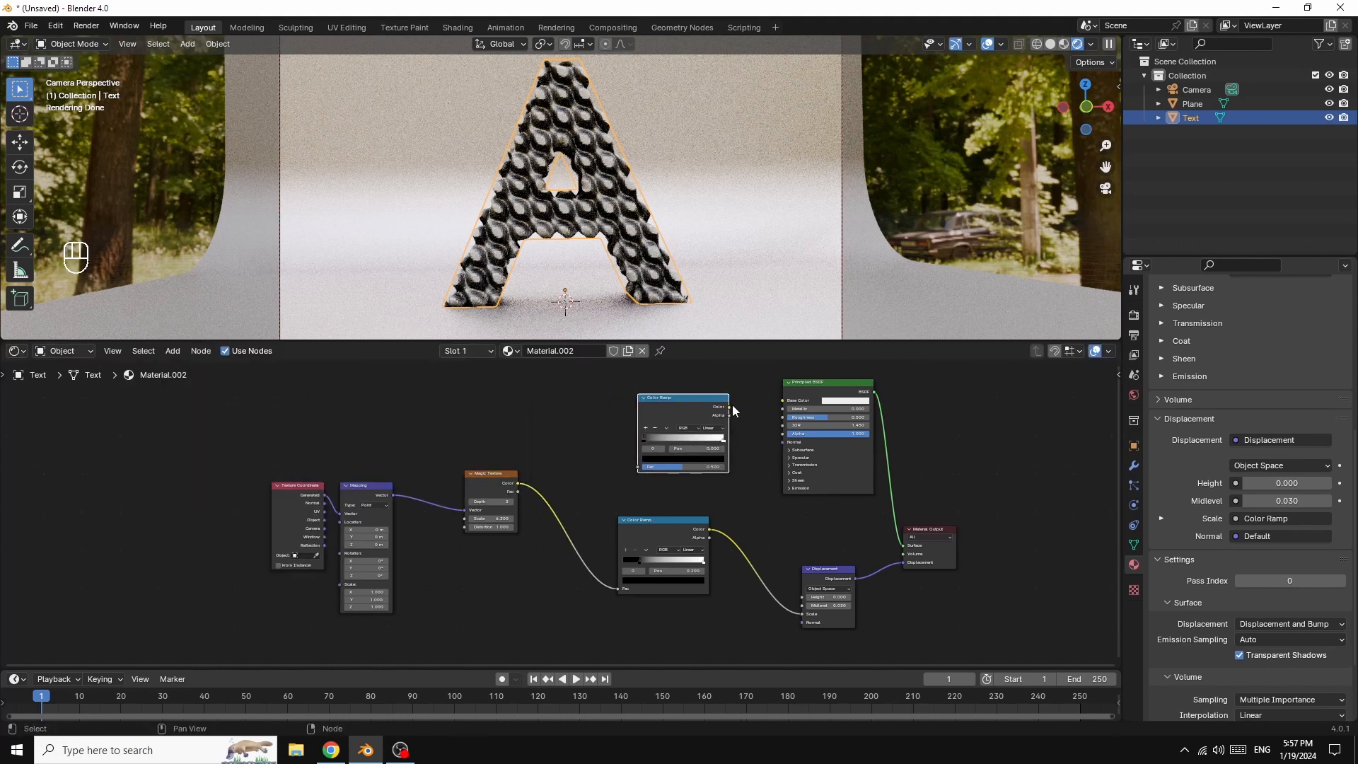
pyautogui.moveTo(729, 407); pyautogui.dragTo(782, 400)
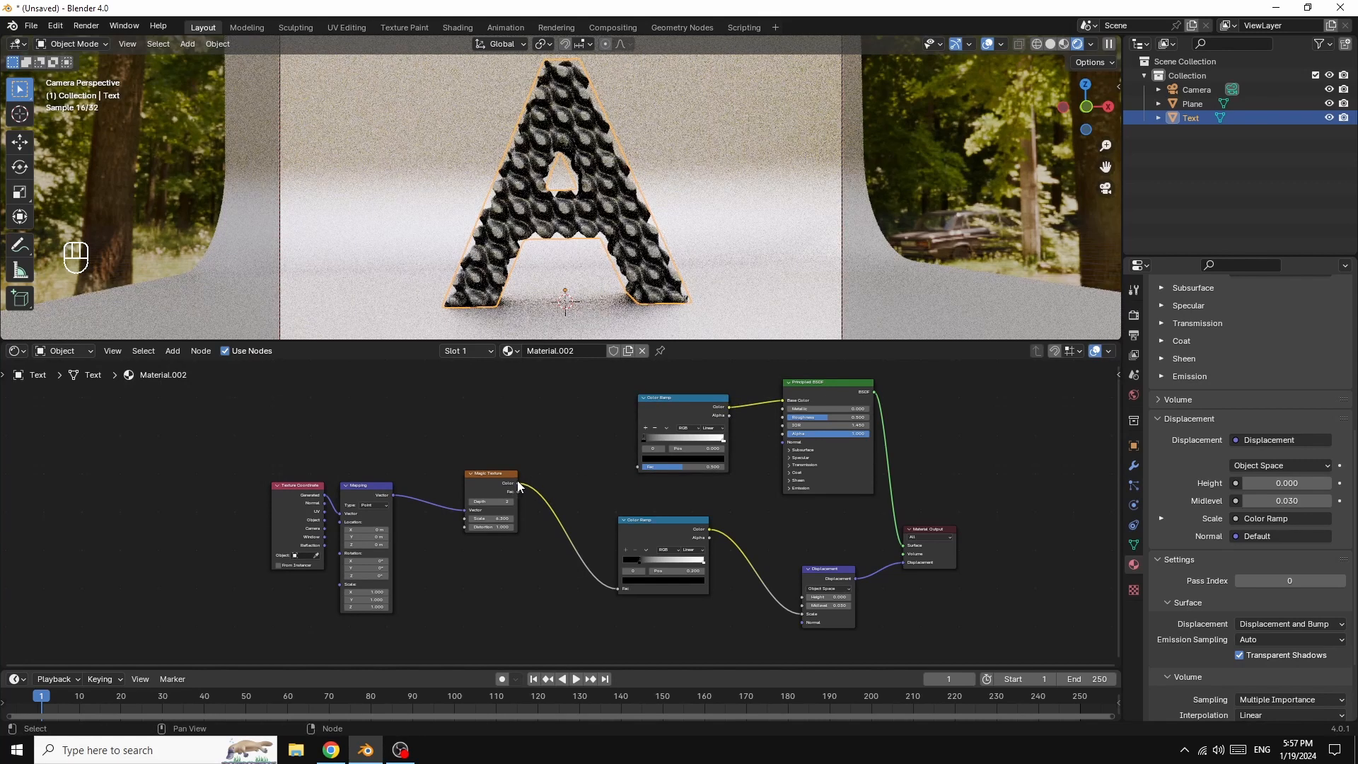
pyautogui.moveTo(518, 483); pyautogui.dragTo(679, 443)
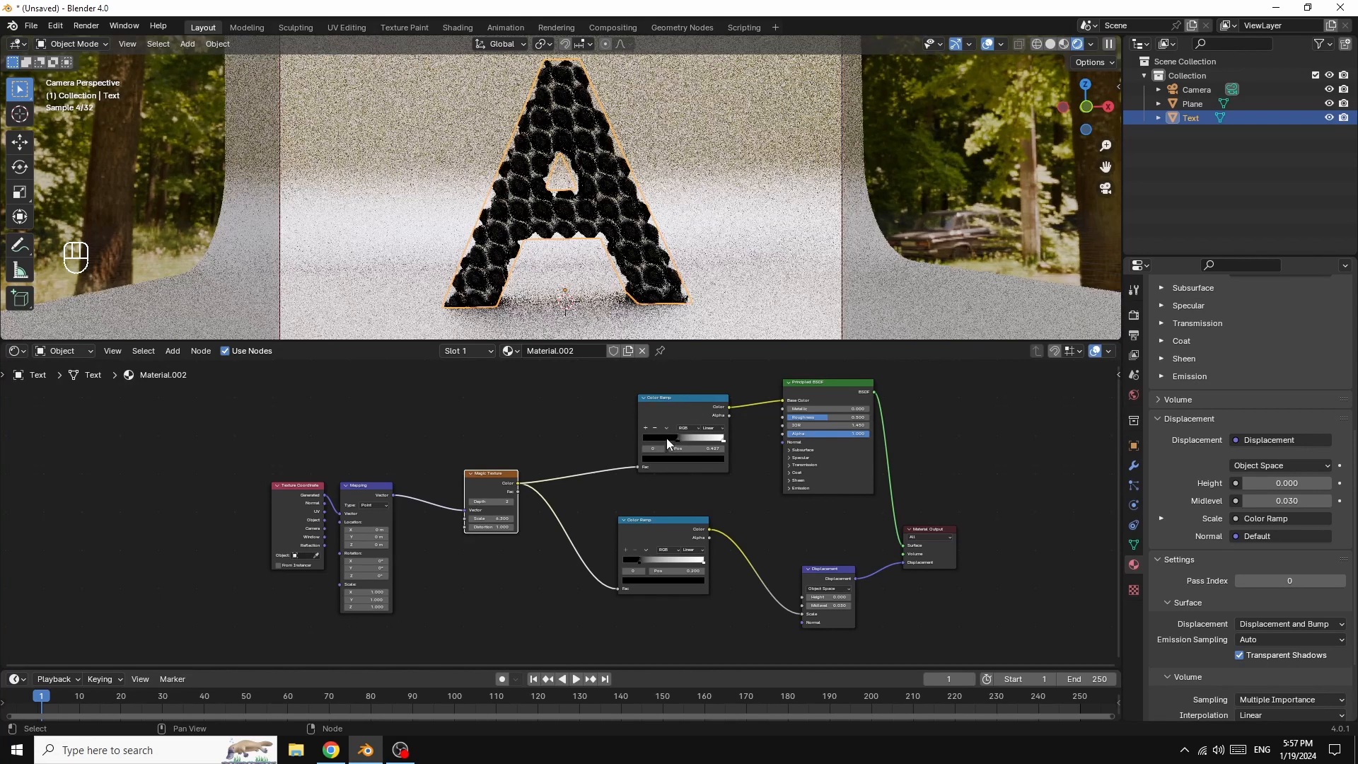
# Step: Recolor the Base Color ramp's black stop to light blue at full value, and move its white stop to position 0.664
pyautogui.click(663, 457)
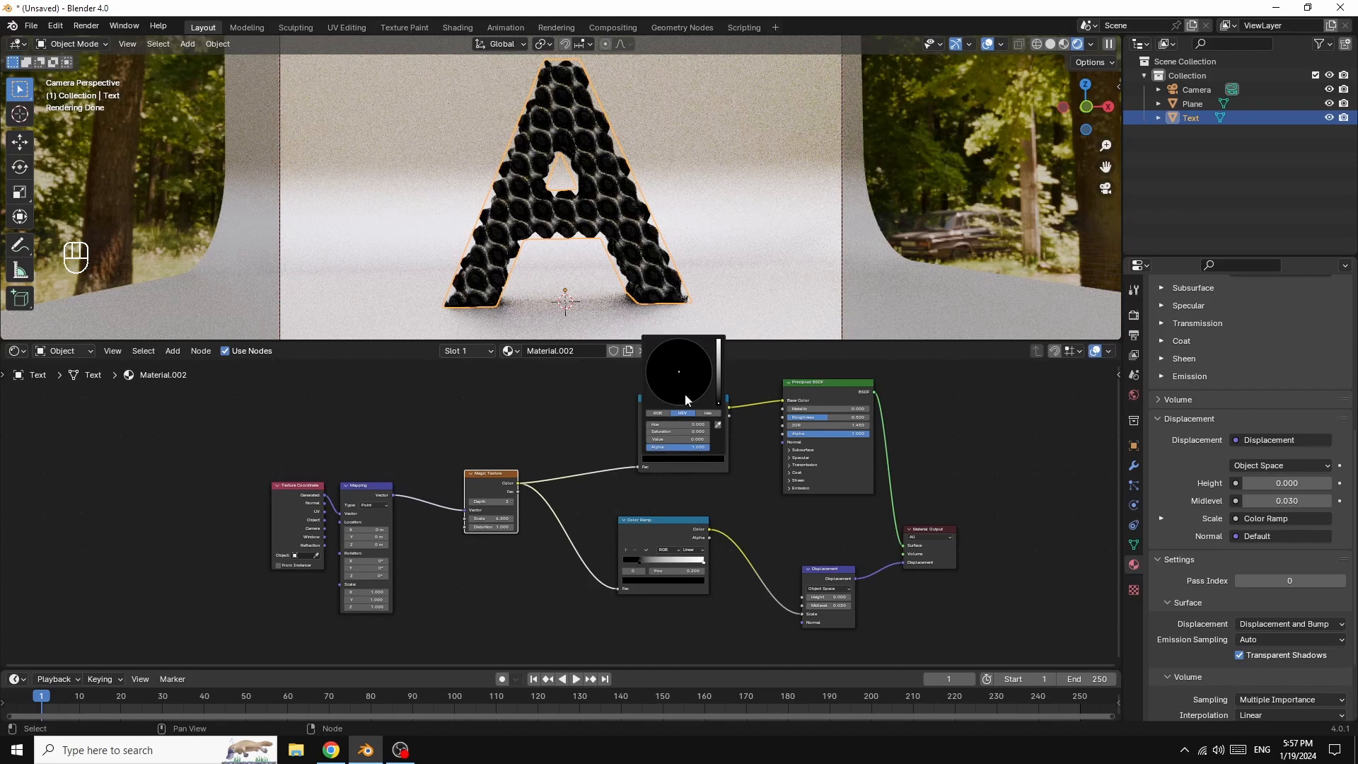
pyautogui.moveTo(719, 408); pyautogui.dragTo(718, 340)
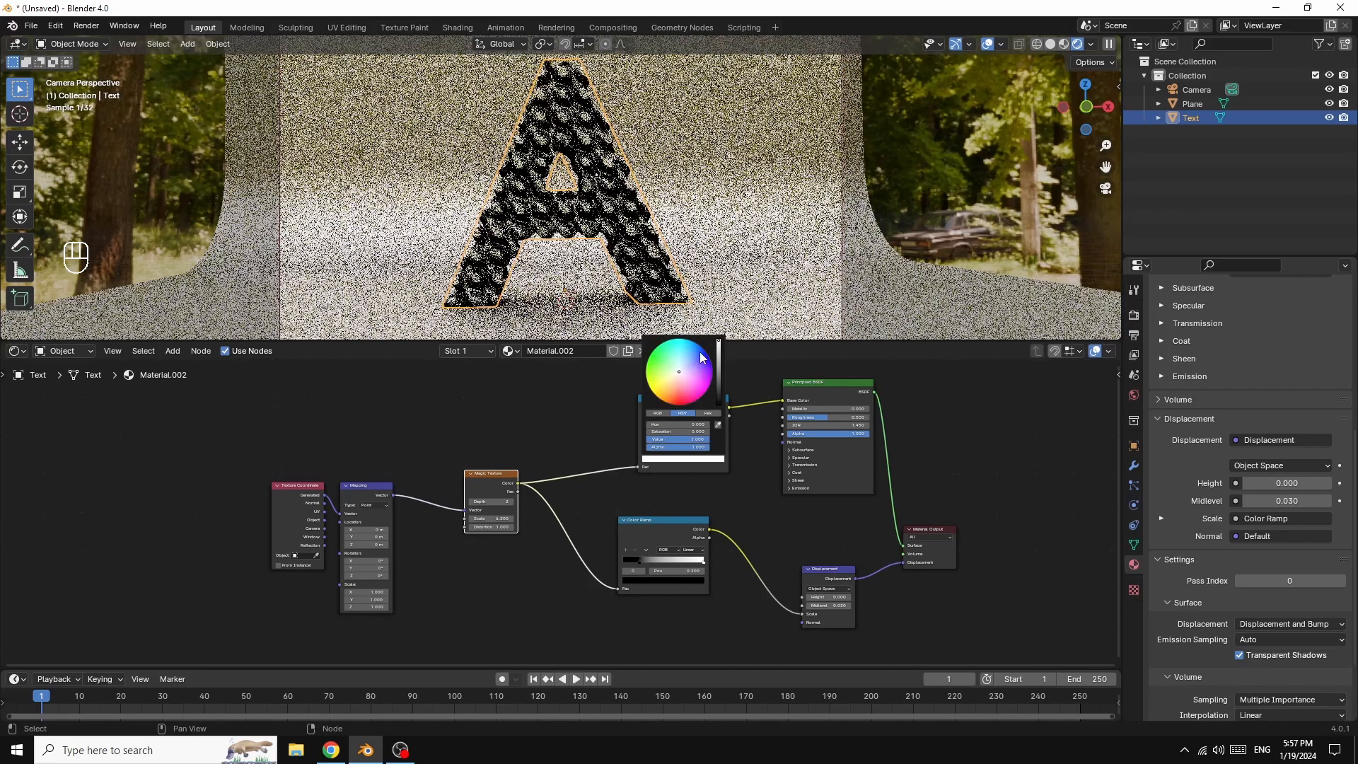
pyautogui.click(687, 376)
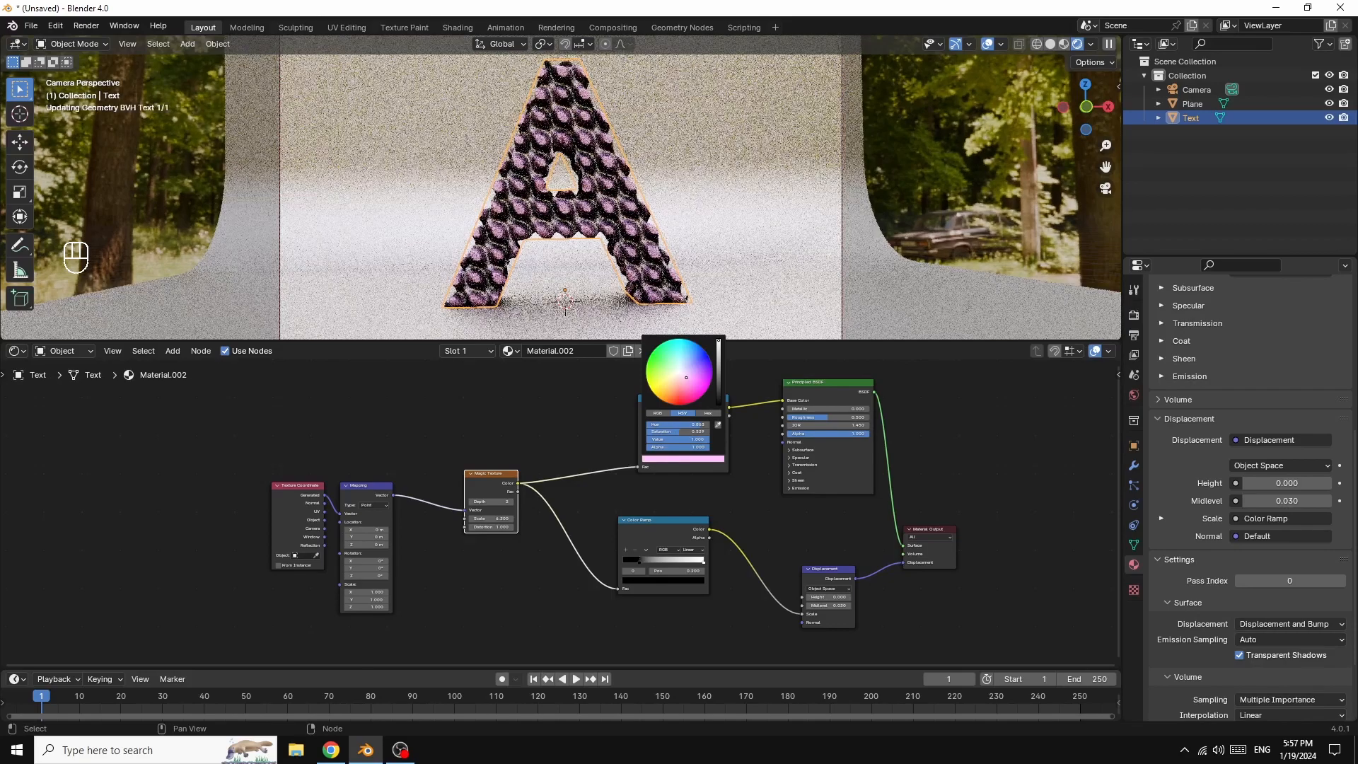
pyautogui.moveTo(687, 377); pyautogui.dragTo(694, 355)
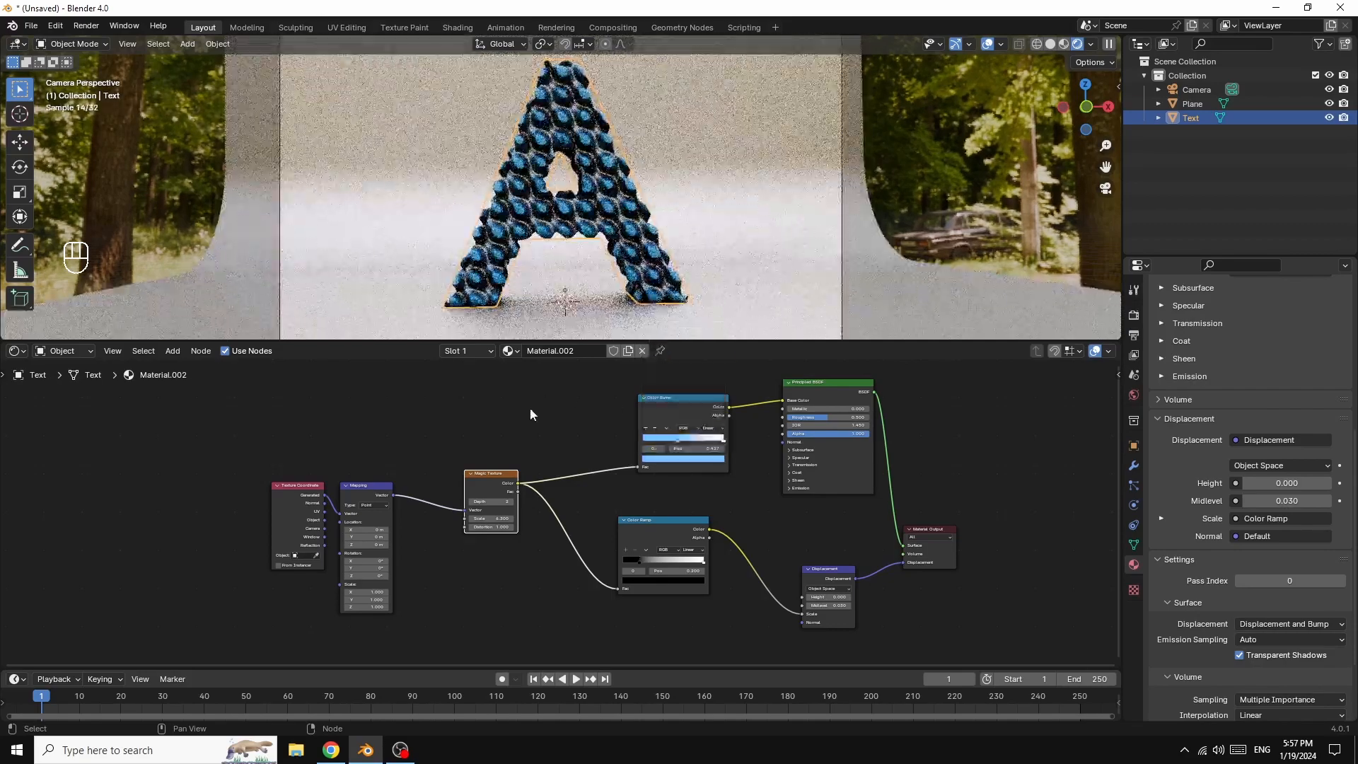
pyautogui.click(711, 440)
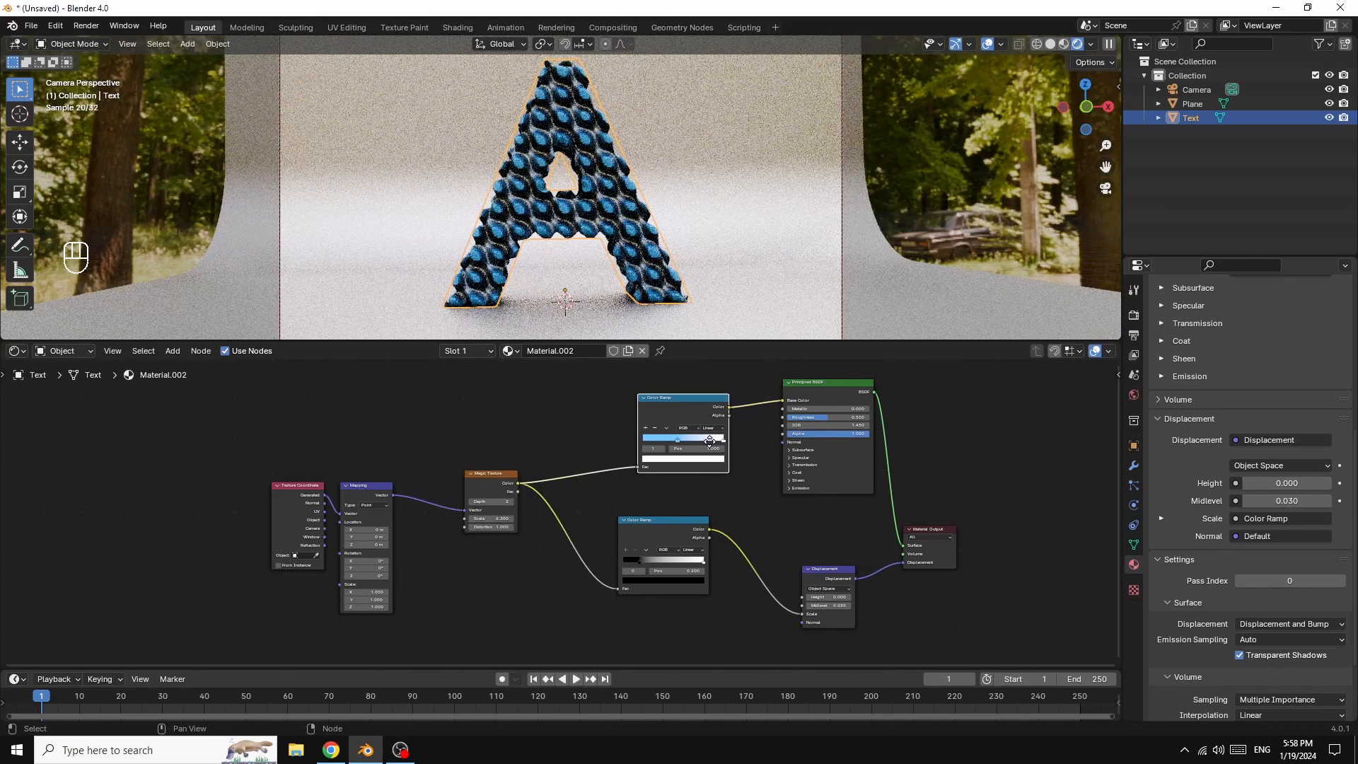
pyautogui.moveTo(709, 441); pyautogui.dragTo(675, 440)
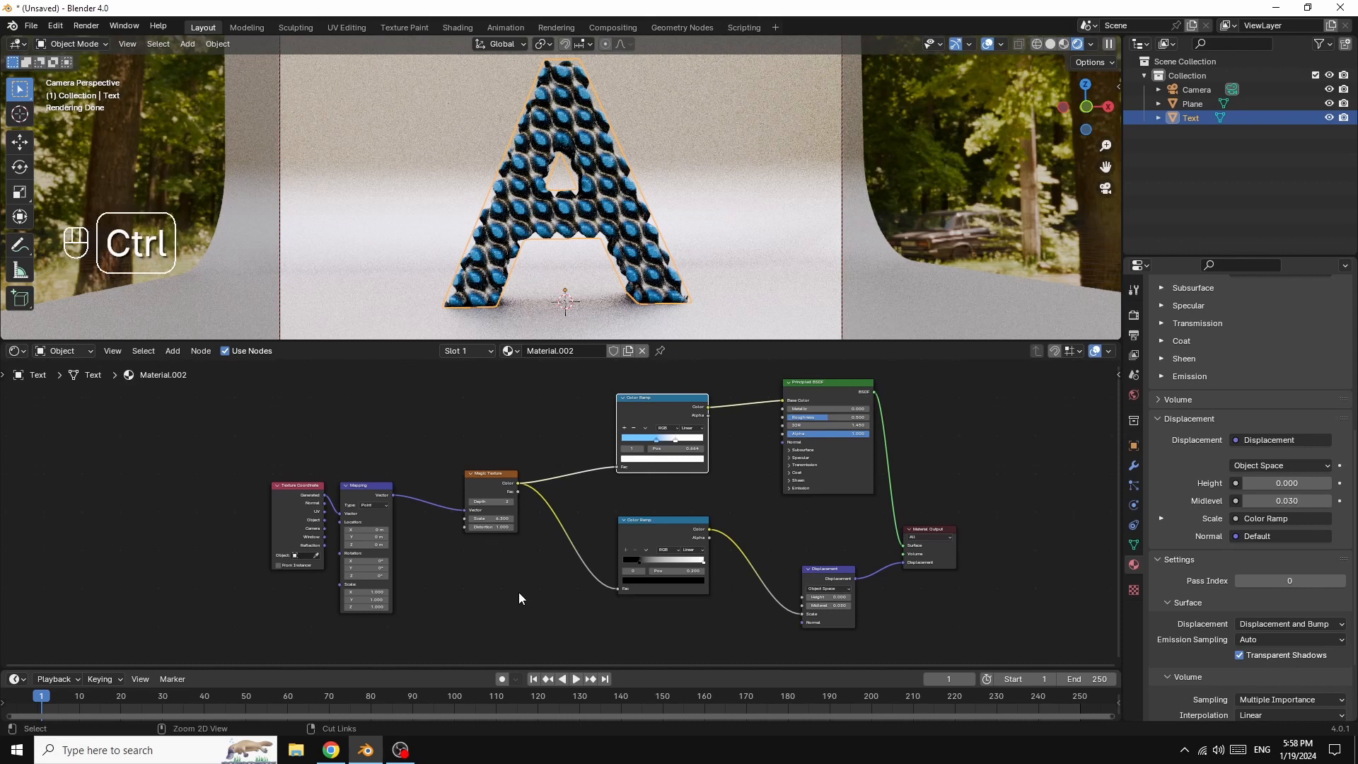
# Step: Save the project as "A LETTER" in the Documents\ppp folder
pyautogui.hotkey('ctrl', 's')
pyautogui.hotkey('ctrl', 's')
pyautogui.hotkey('ctrl', 's')
pyautogui.hotkey('ctrl', 's')
pyautogui.hotkey('ctrl', 's')
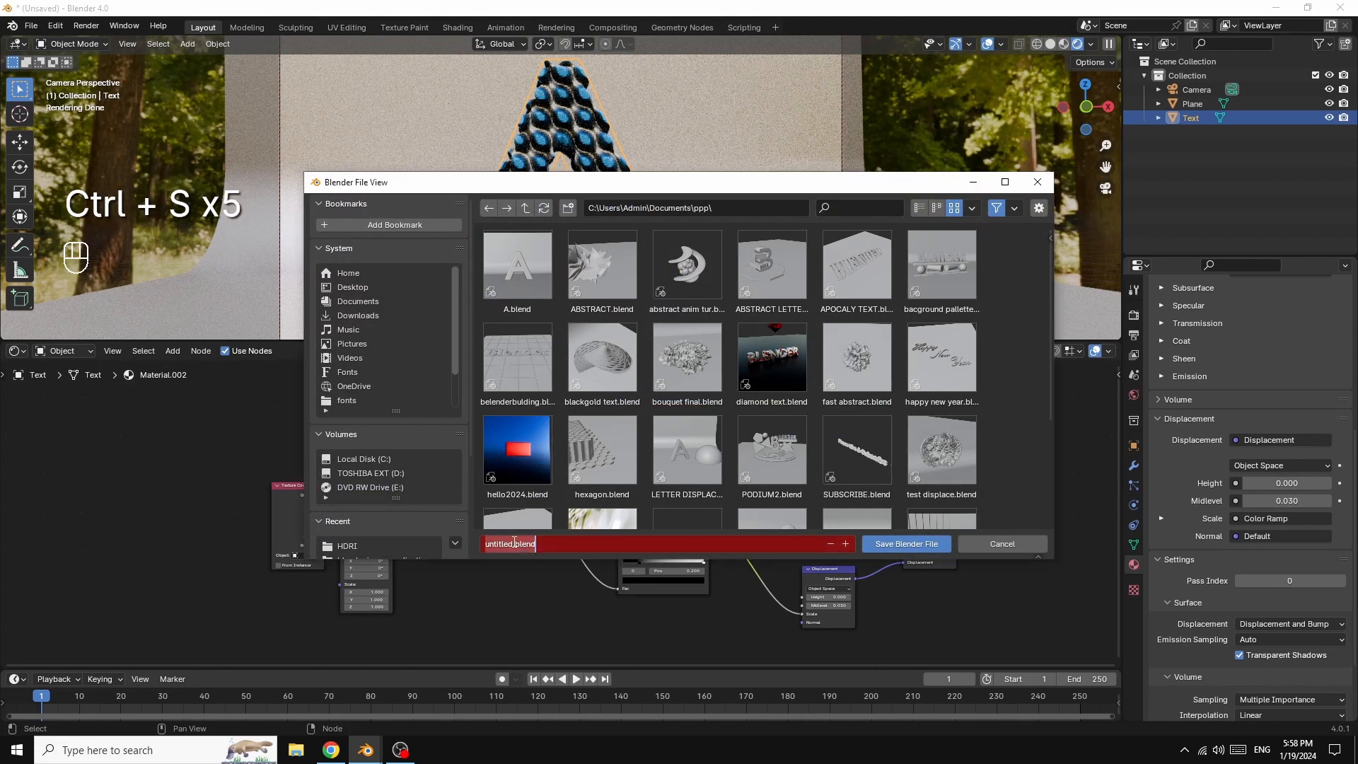
pyautogui.moveTo(515, 542); pyautogui.dragTo(485, 543)
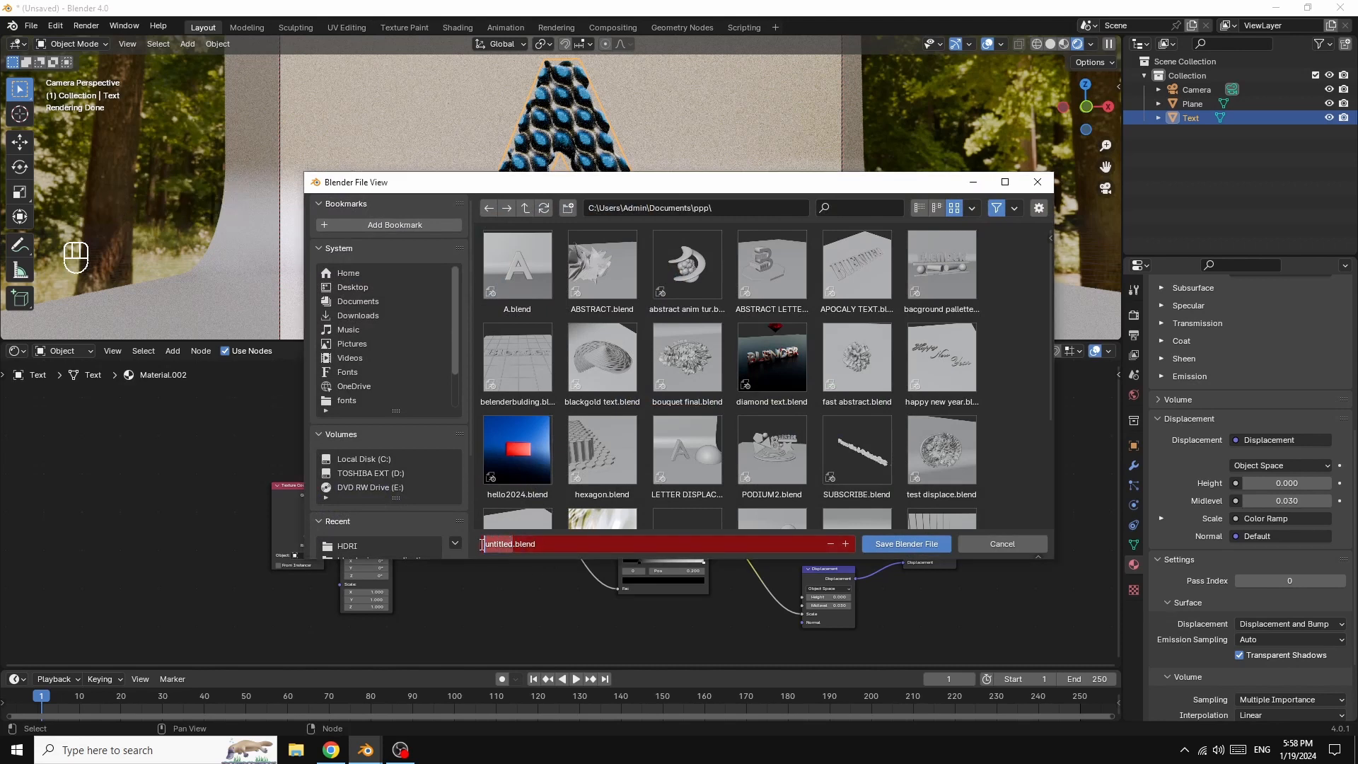
pyautogui.write('A LETTER')
pyautogui.click(904, 545)
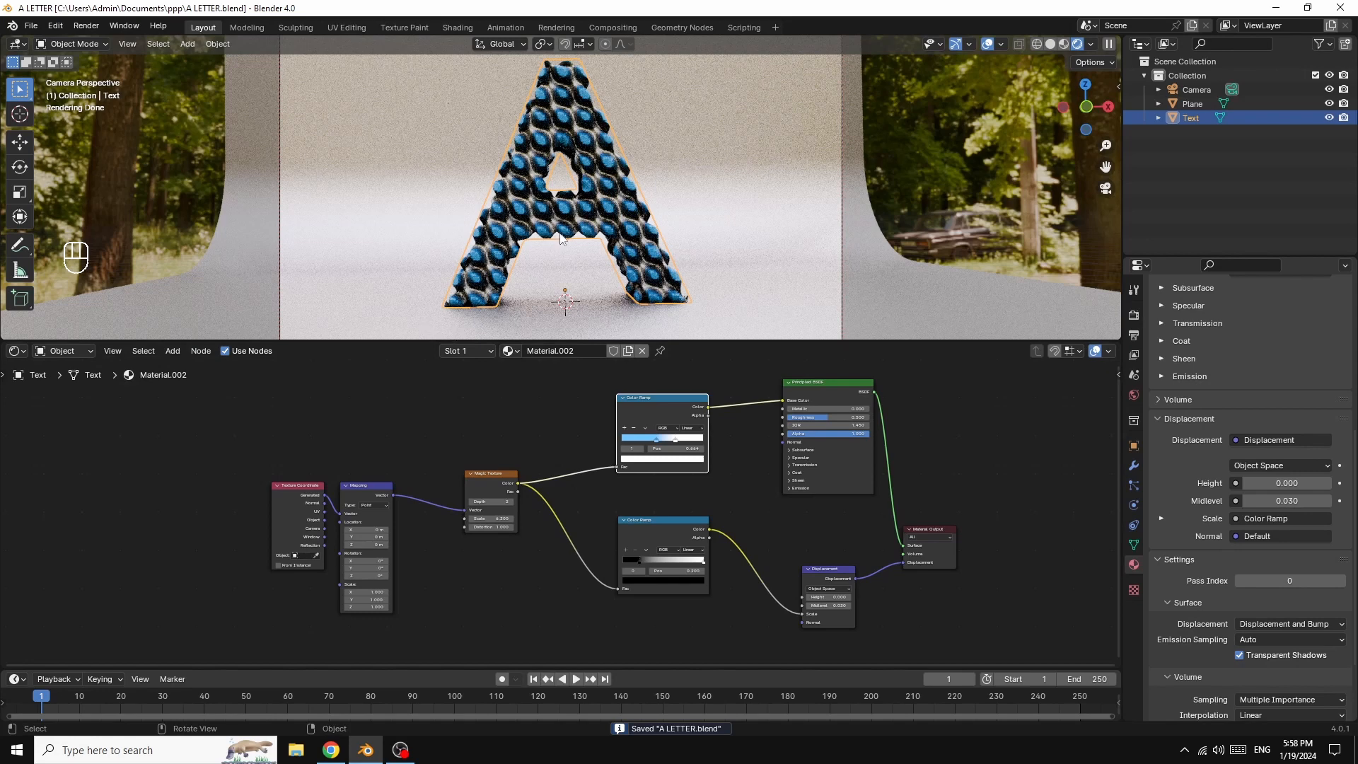
pyautogui.scroll(2, 759, 300)
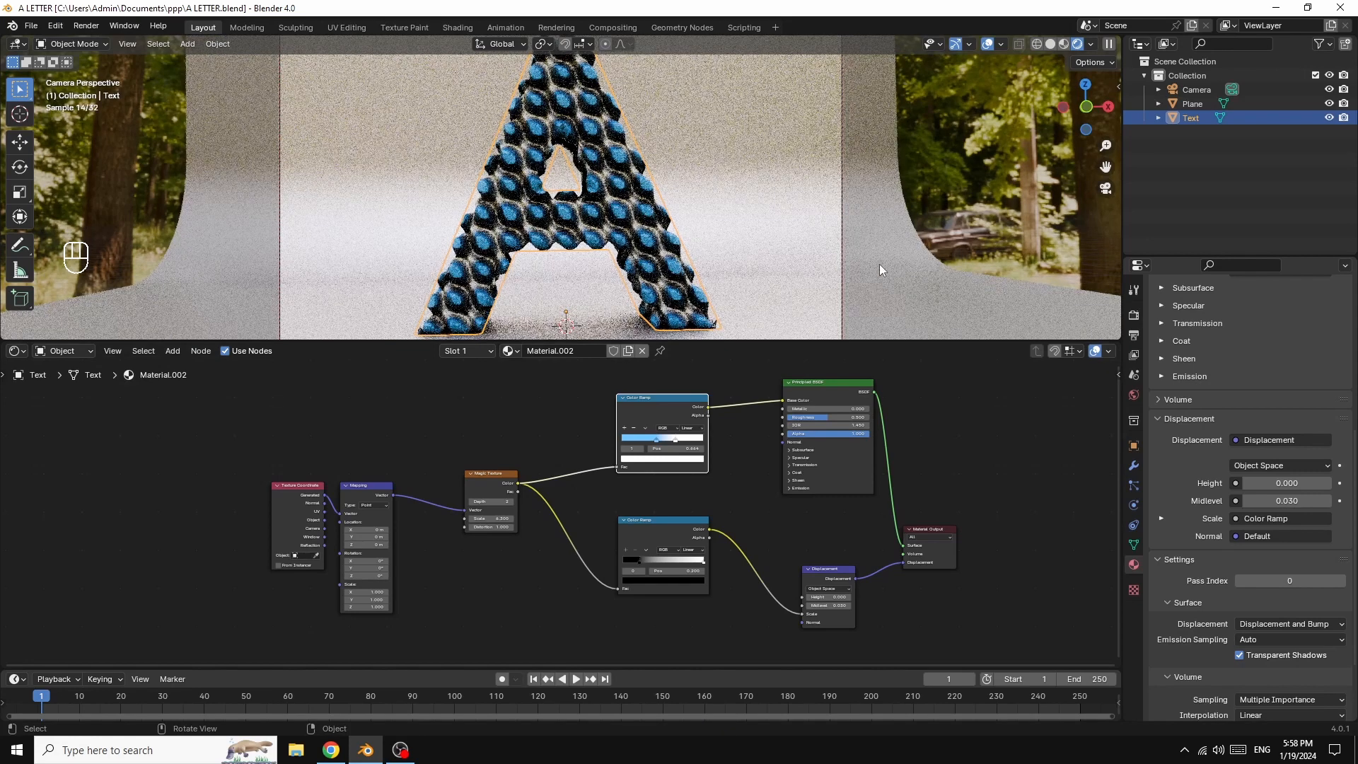
pyautogui.scroll(-2, 880, 264)
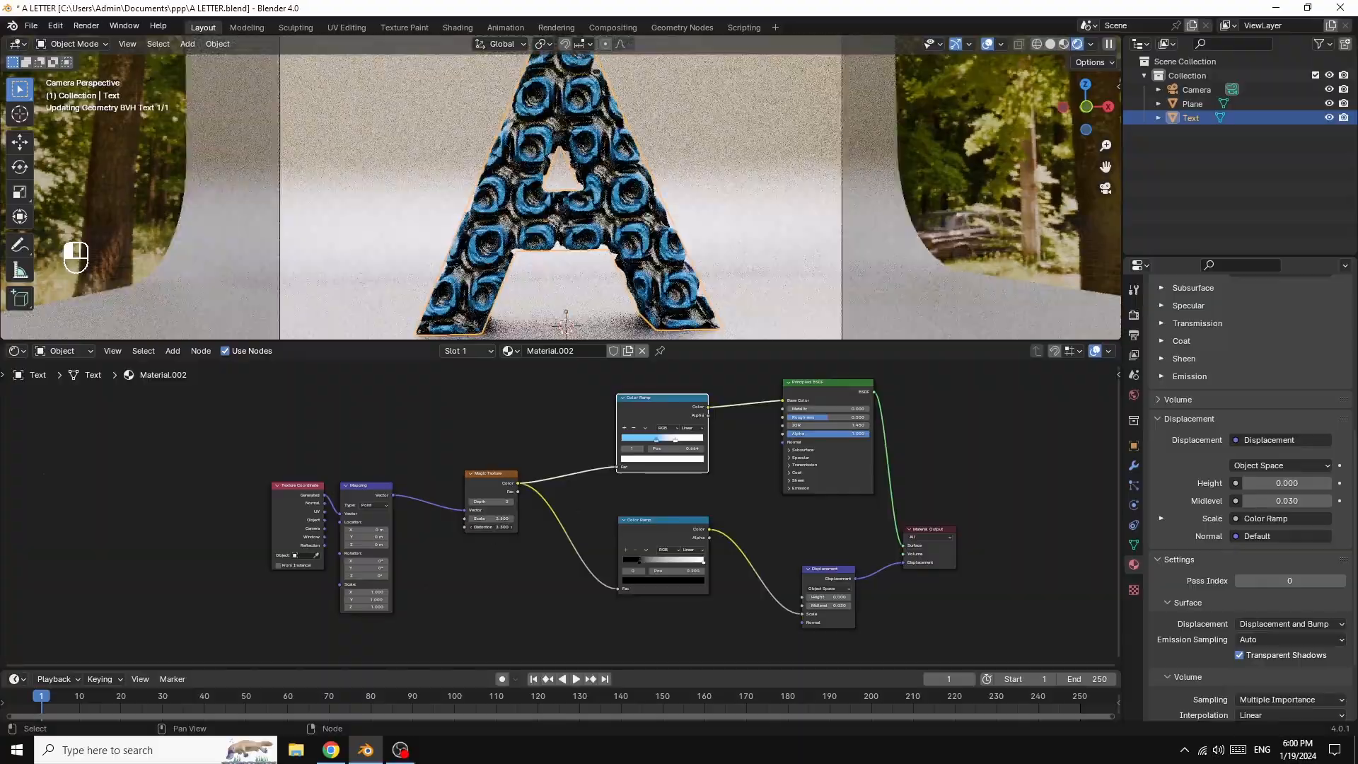
pyautogui.scroll(2, 483, 520)
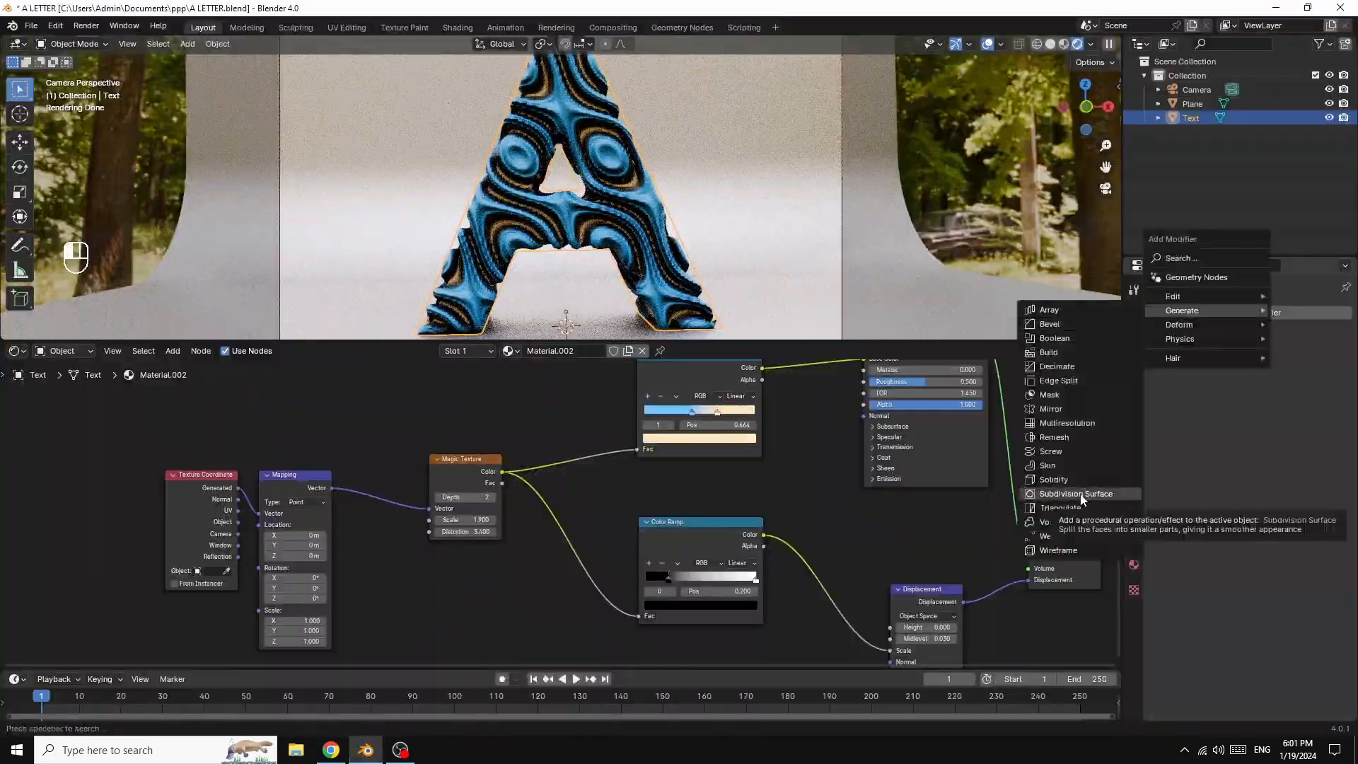
pyautogui.click(1075, 491)
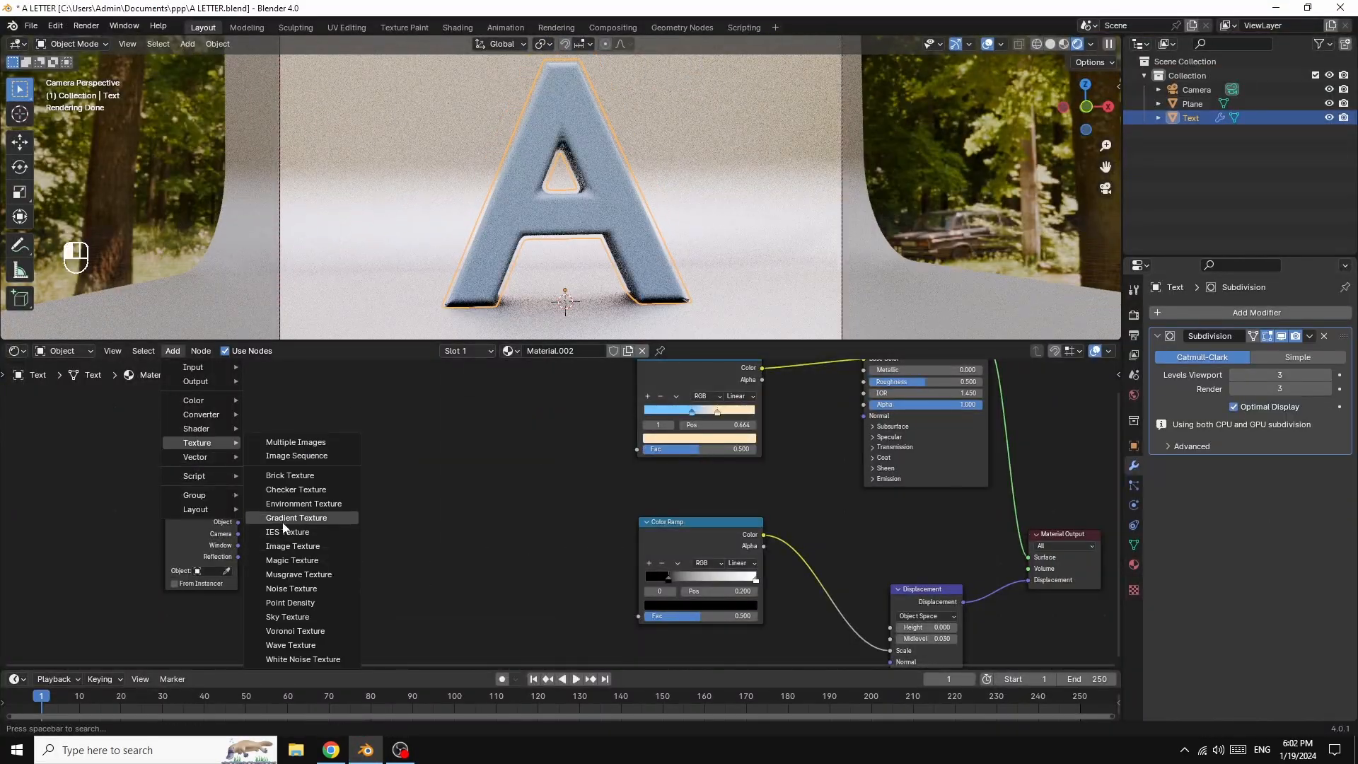
pyautogui.write('wave')
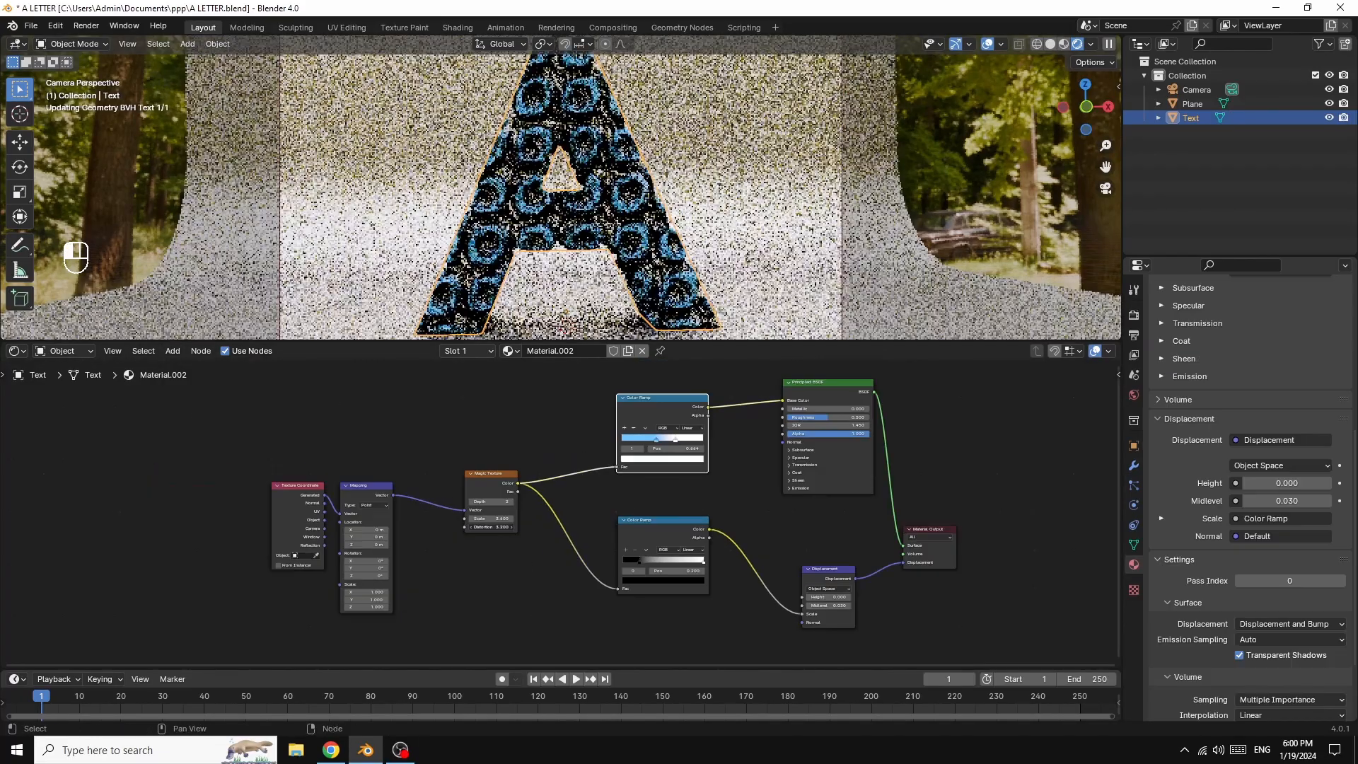
# Step: Set the Magic Texture's Distortion to 3.400 and its Scale to 1.900 for larger, swirling displacement on the letter
pyautogui.moveTo(487, 527); pyautogui.dragTo(499, 527)
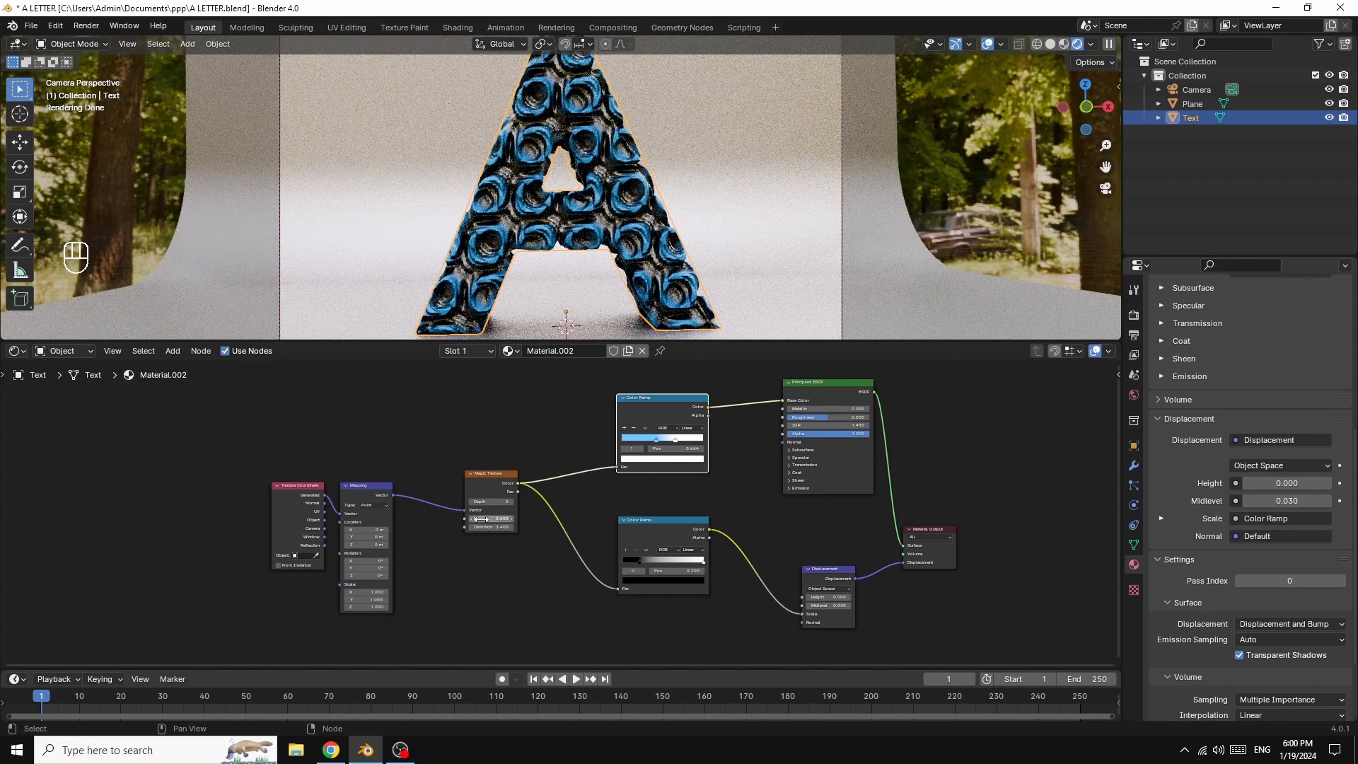
pyautogui.scroll(2, 491, 534)
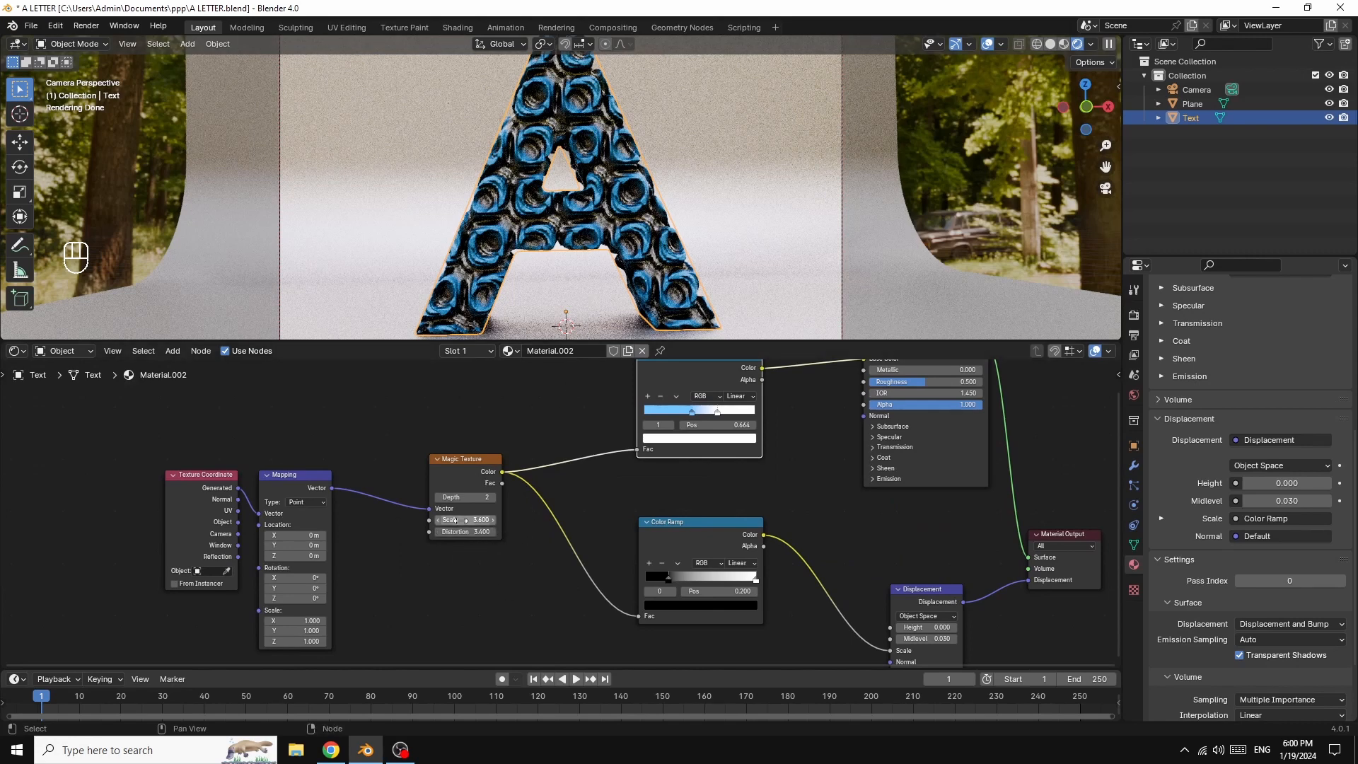
pyautogui.moveTo(460, 521); pyautogui.dragTo(423, 520)
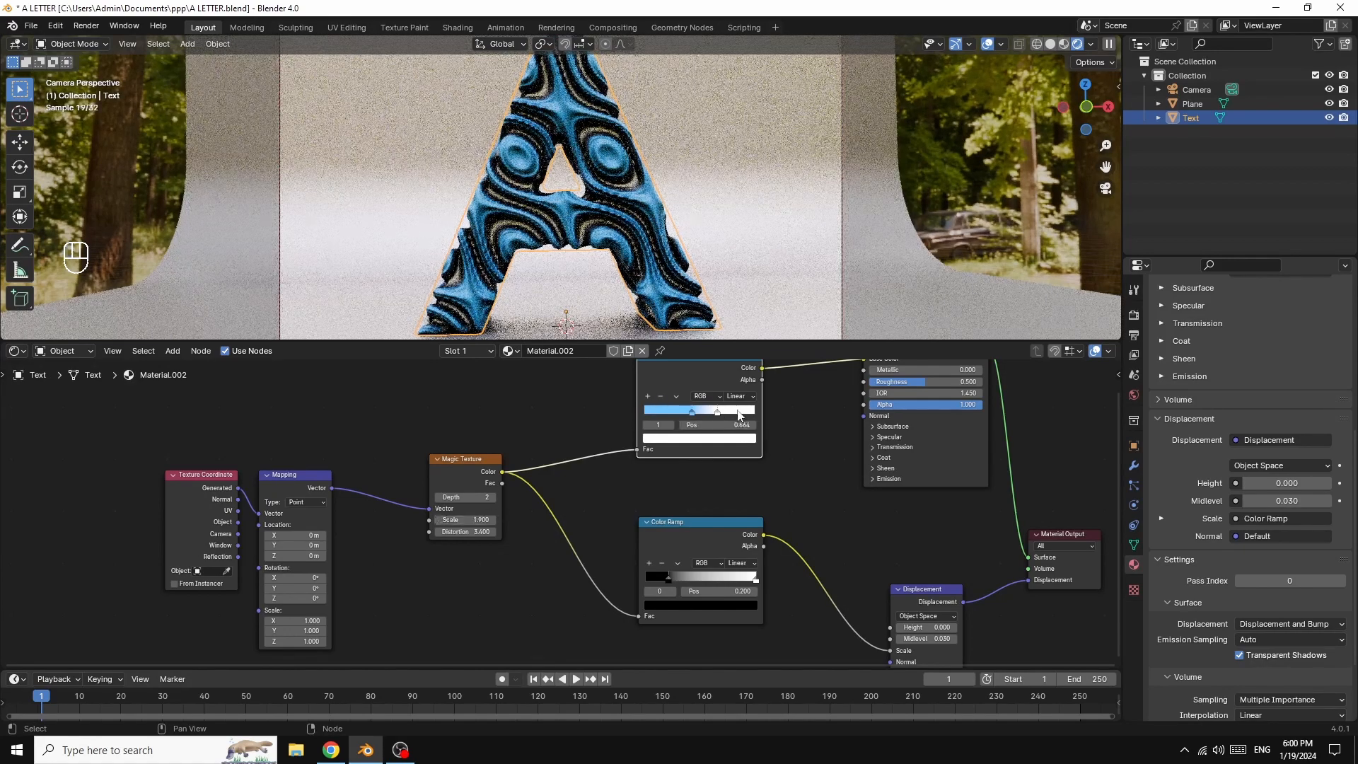
# Step: Recolor the white stop of the Base Color ramp to a pale orange
pyautogui.click(702, 438)
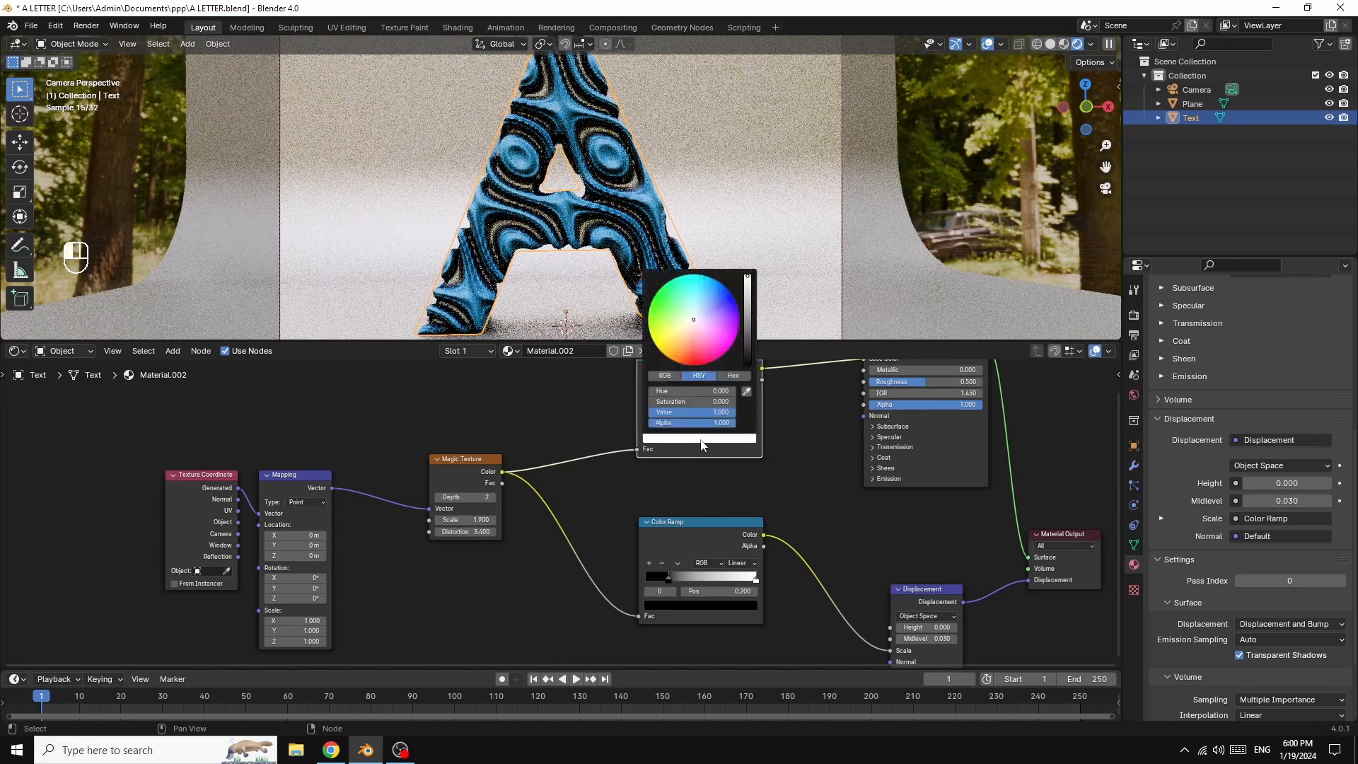
pyautogui.click(691, 322)
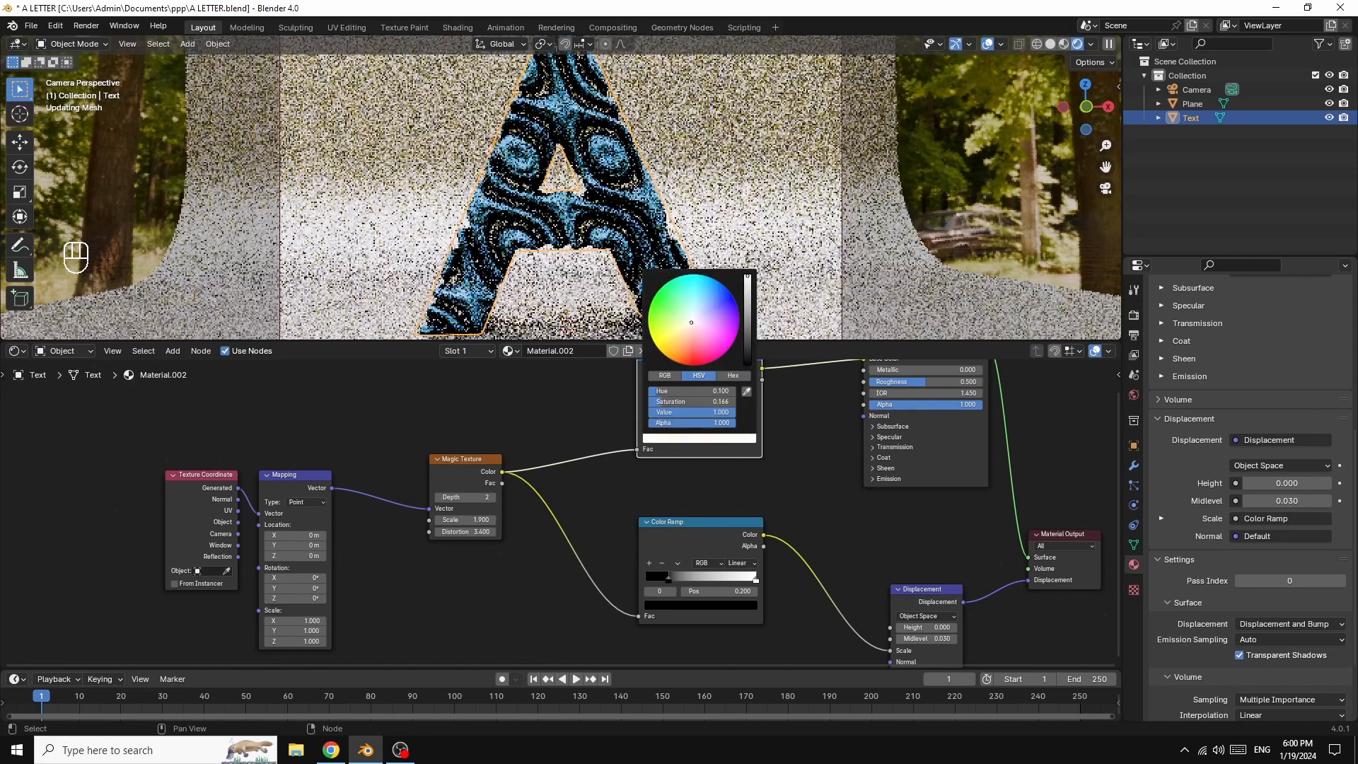
pyautogui.moveTo(691, 322); pyautogui.dragTo(682, 331)
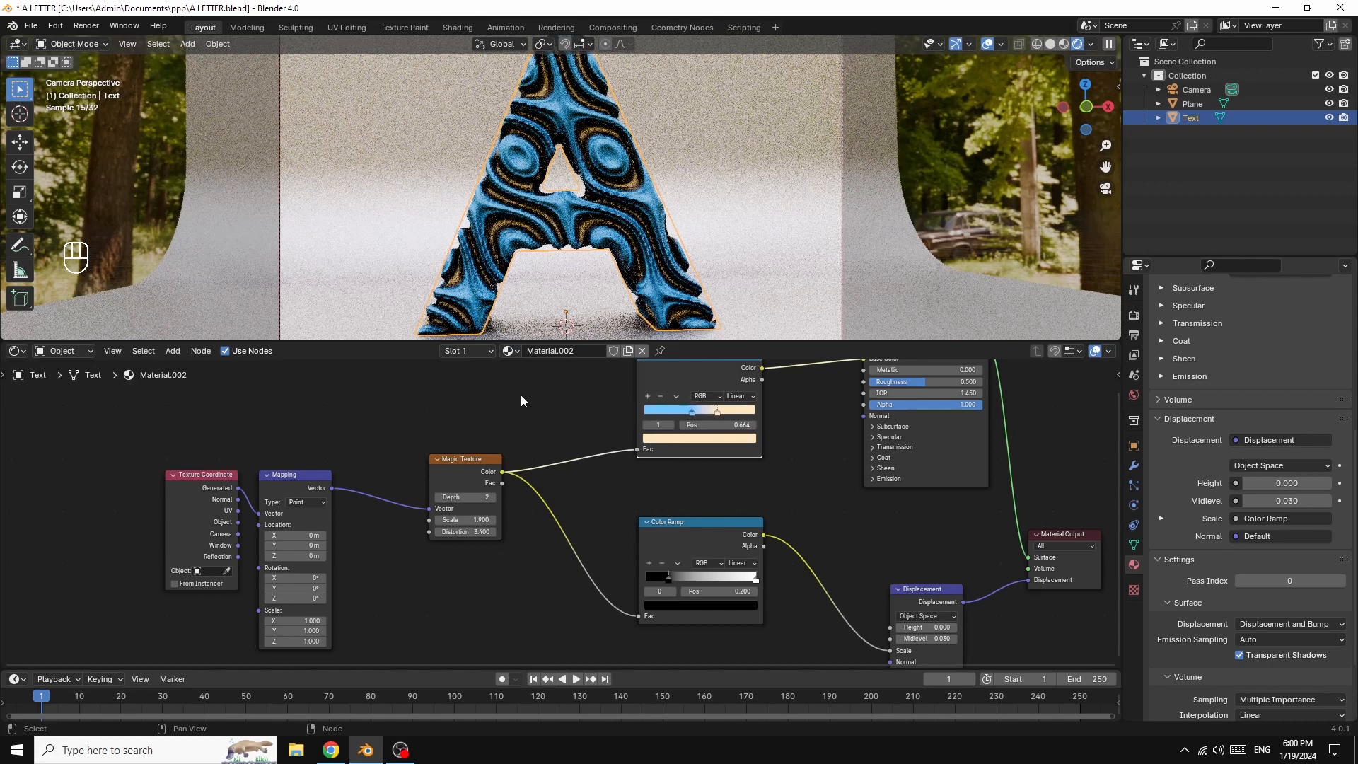
pyautogui.click(519, 398)
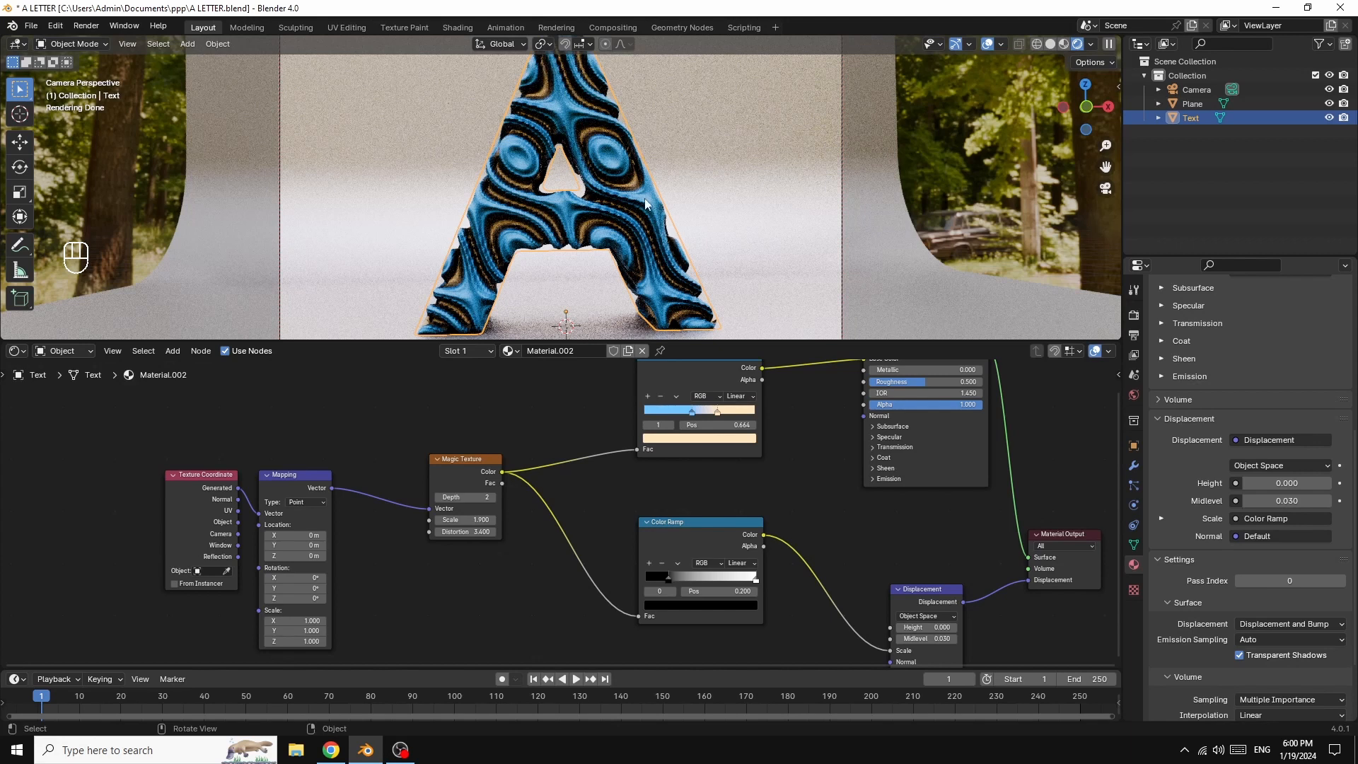
# Step: Render the scene as an image, inspect the letter's displaced surface up close, and close the render window
pyautogui.click(90, 26)
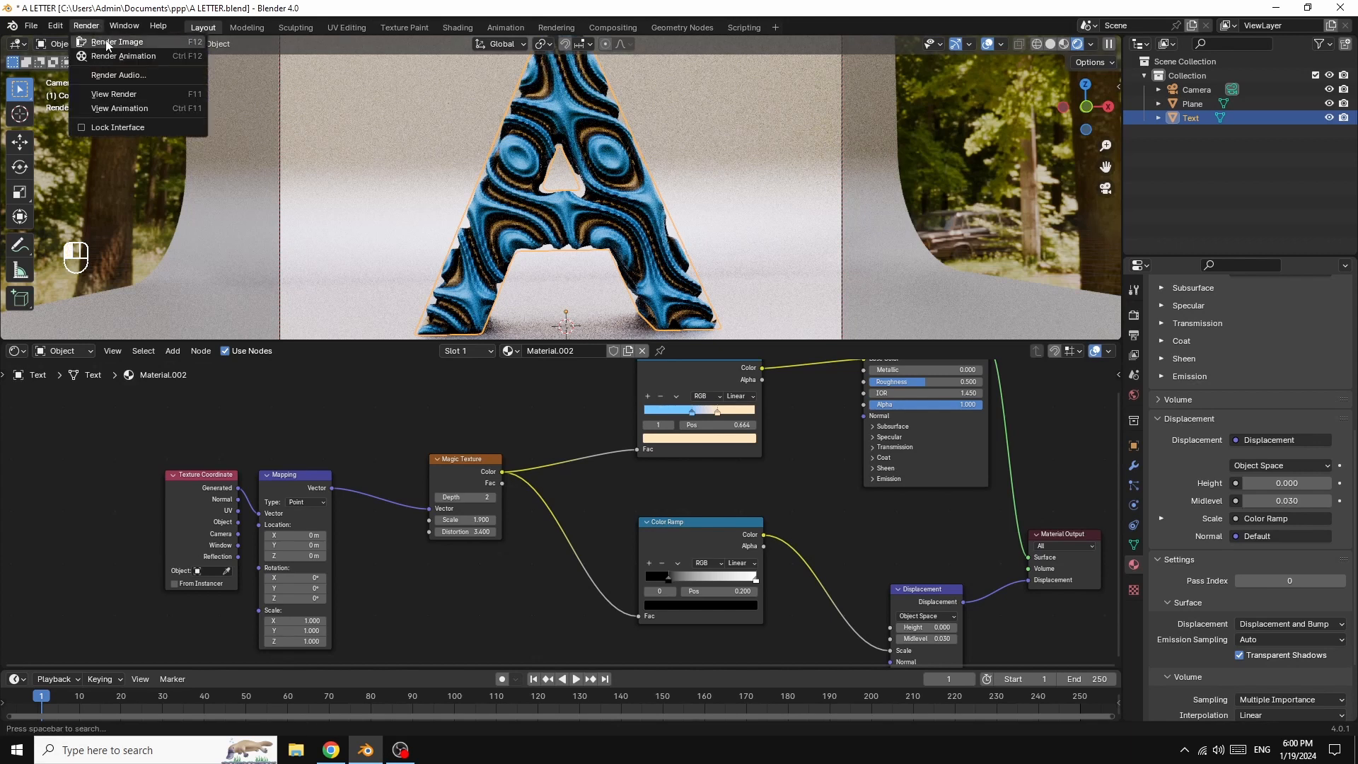
pyautogui.click(106, 42)
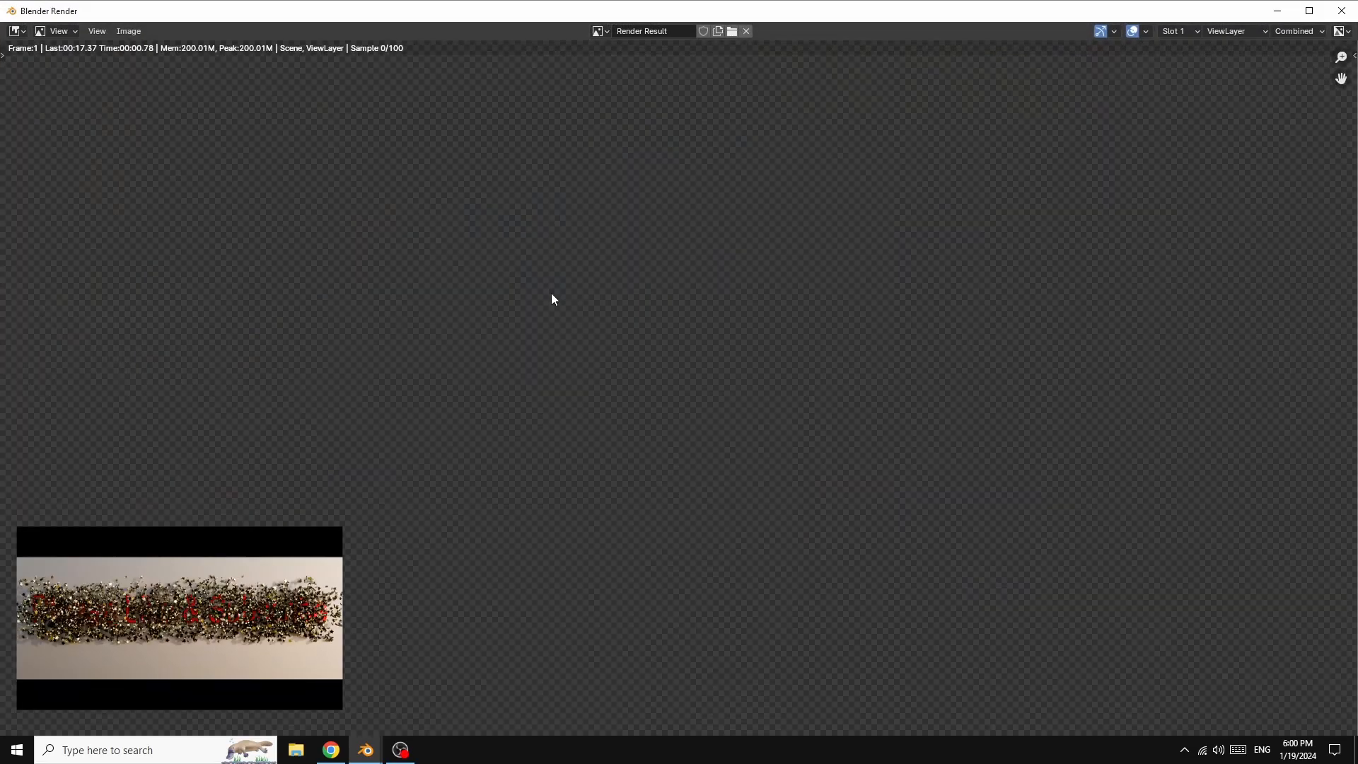
pyautogui.scroll(-2, 719, 379)
pyautogui.scroll(-1, 719, 379)
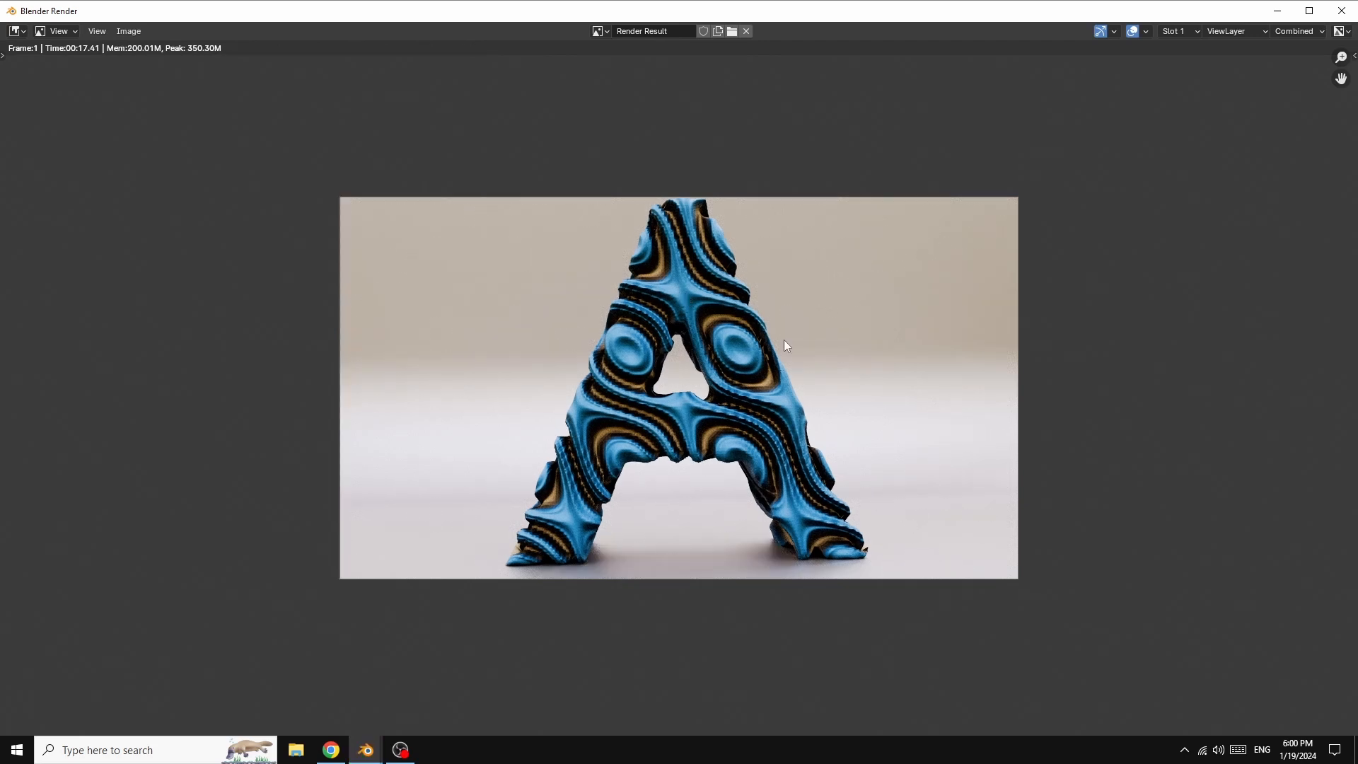
pyautogui.scroll(3, 837, 354)
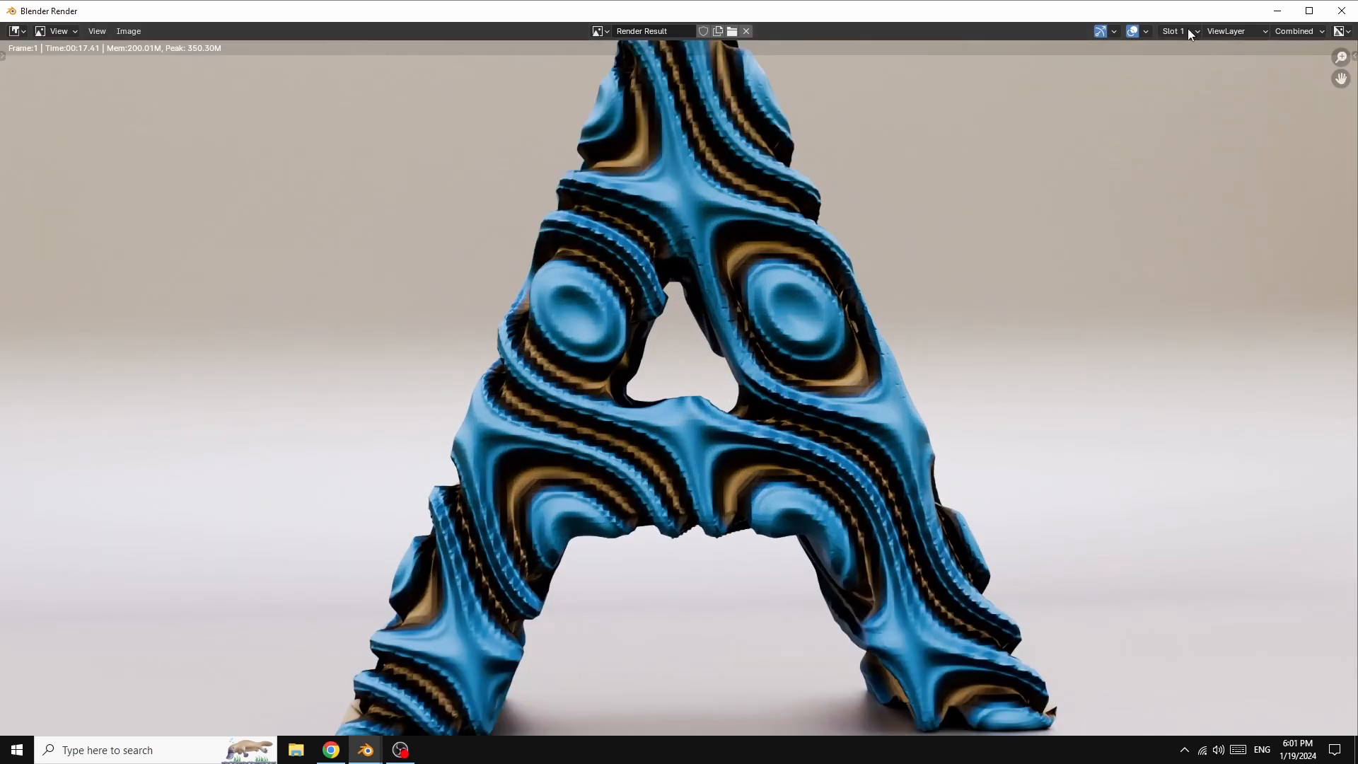
pyautogui.click(1341, 11)
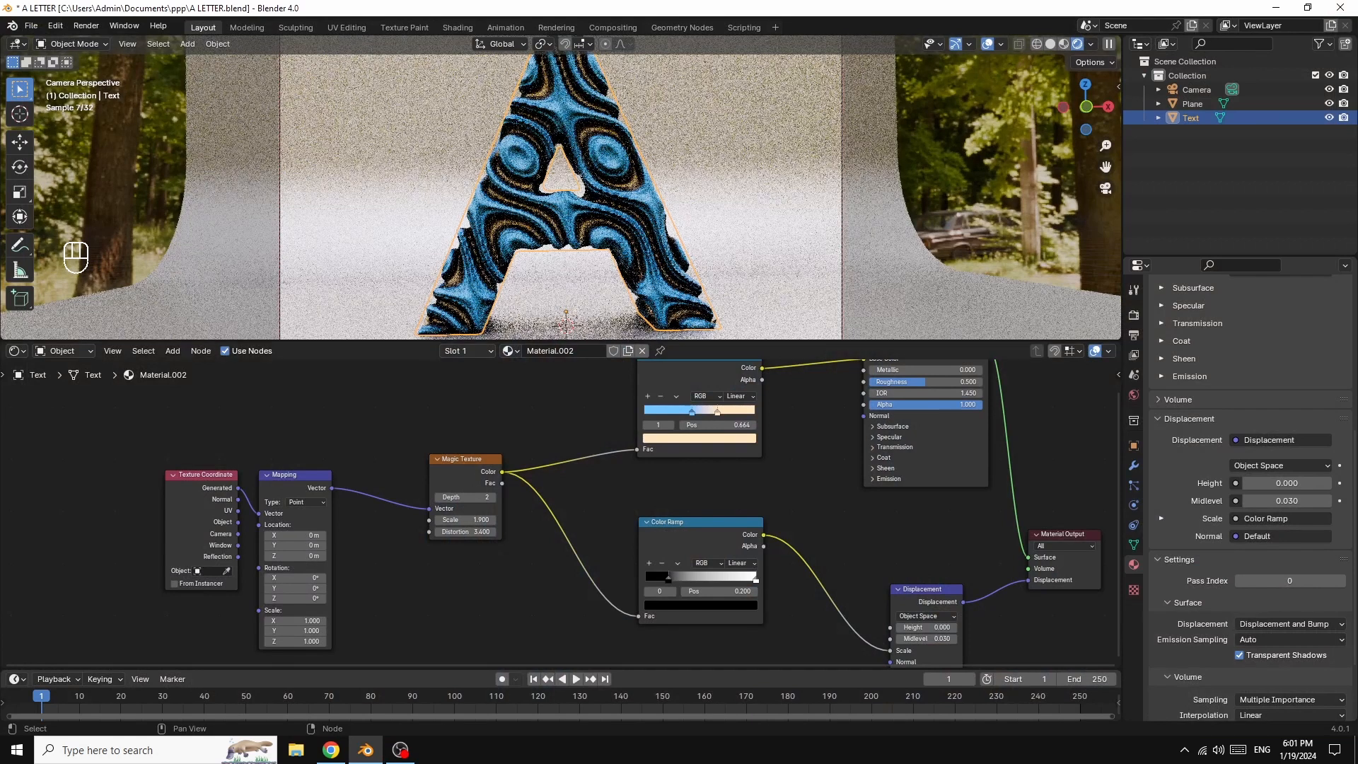
# Step: Add a Subdivision Surface modifier to the letter with both Levels Viewport and Render set to 3
pyautogui.click(1132, 467)
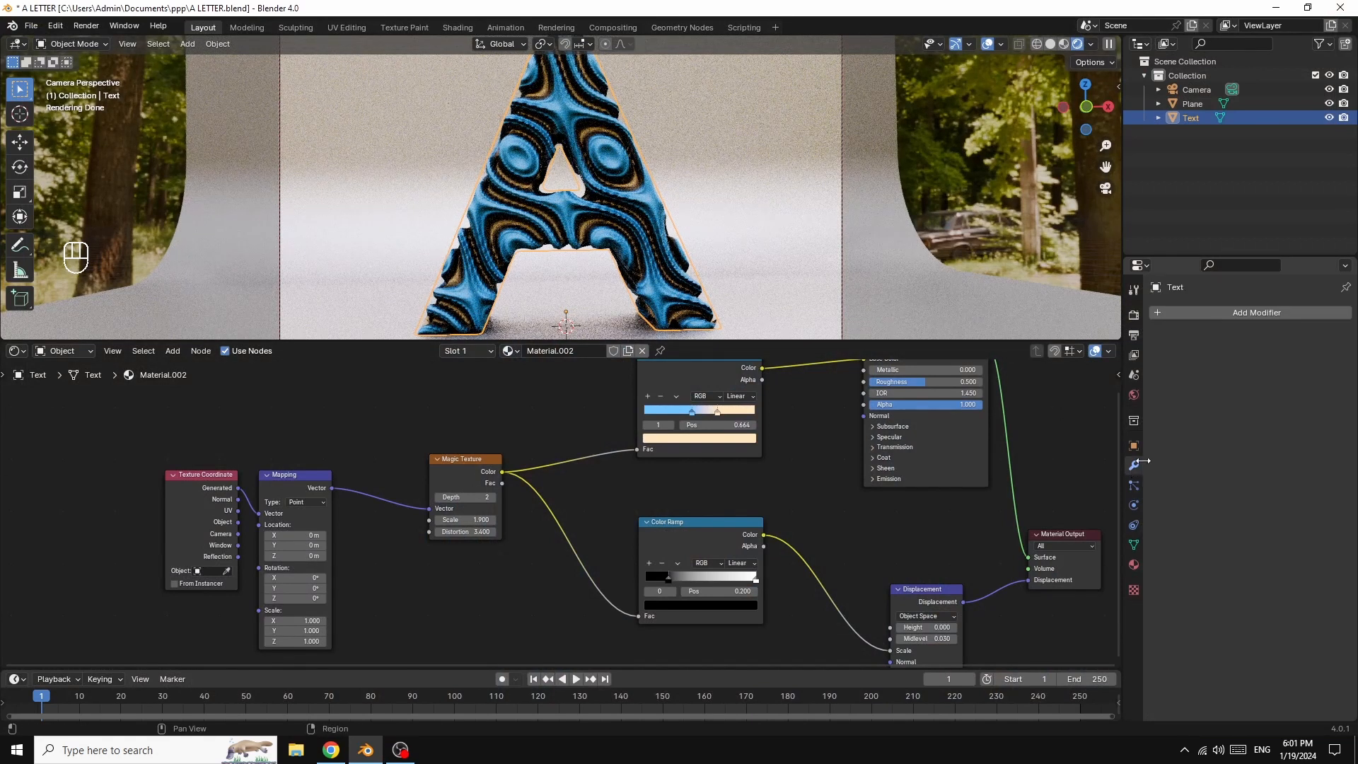
pyautogui.click(1245, 311)
pyautogui.moveTo(1231, 315)
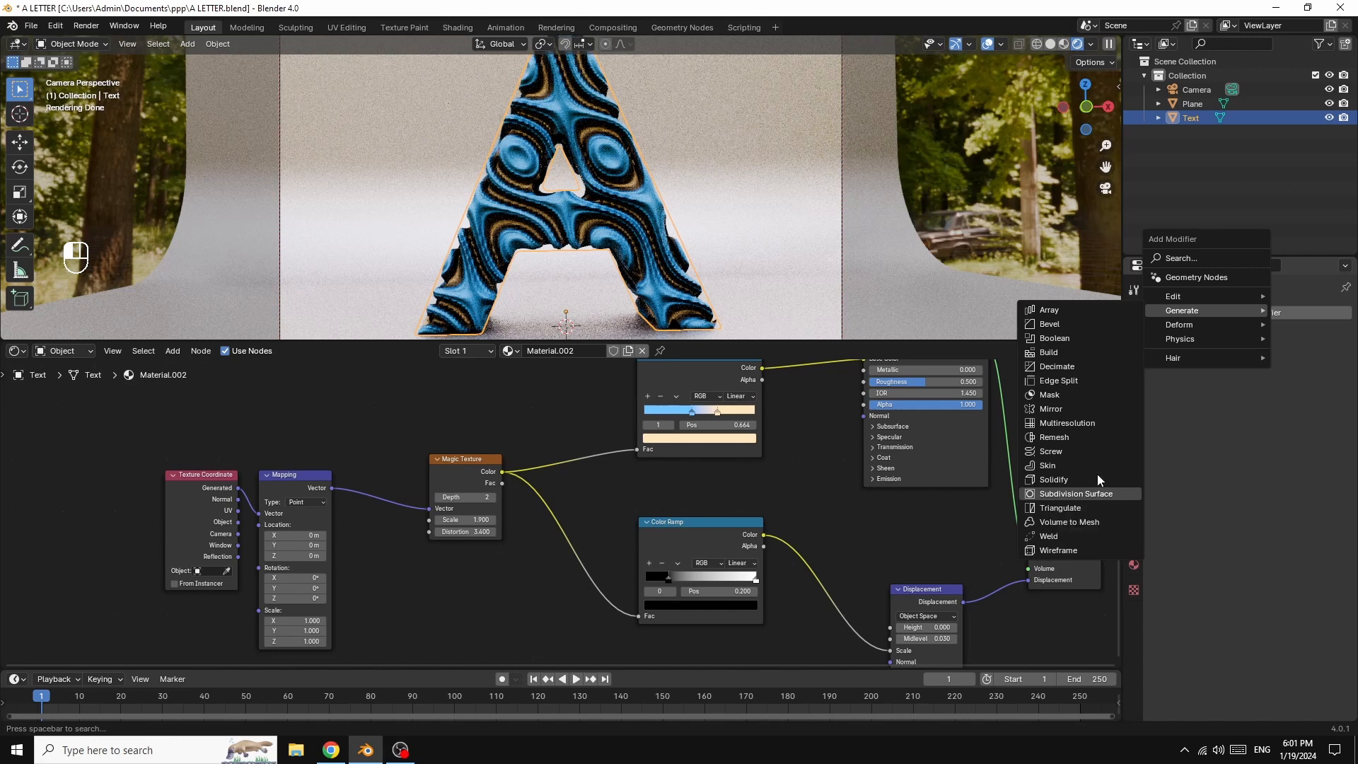
pyautogui.press('Return')
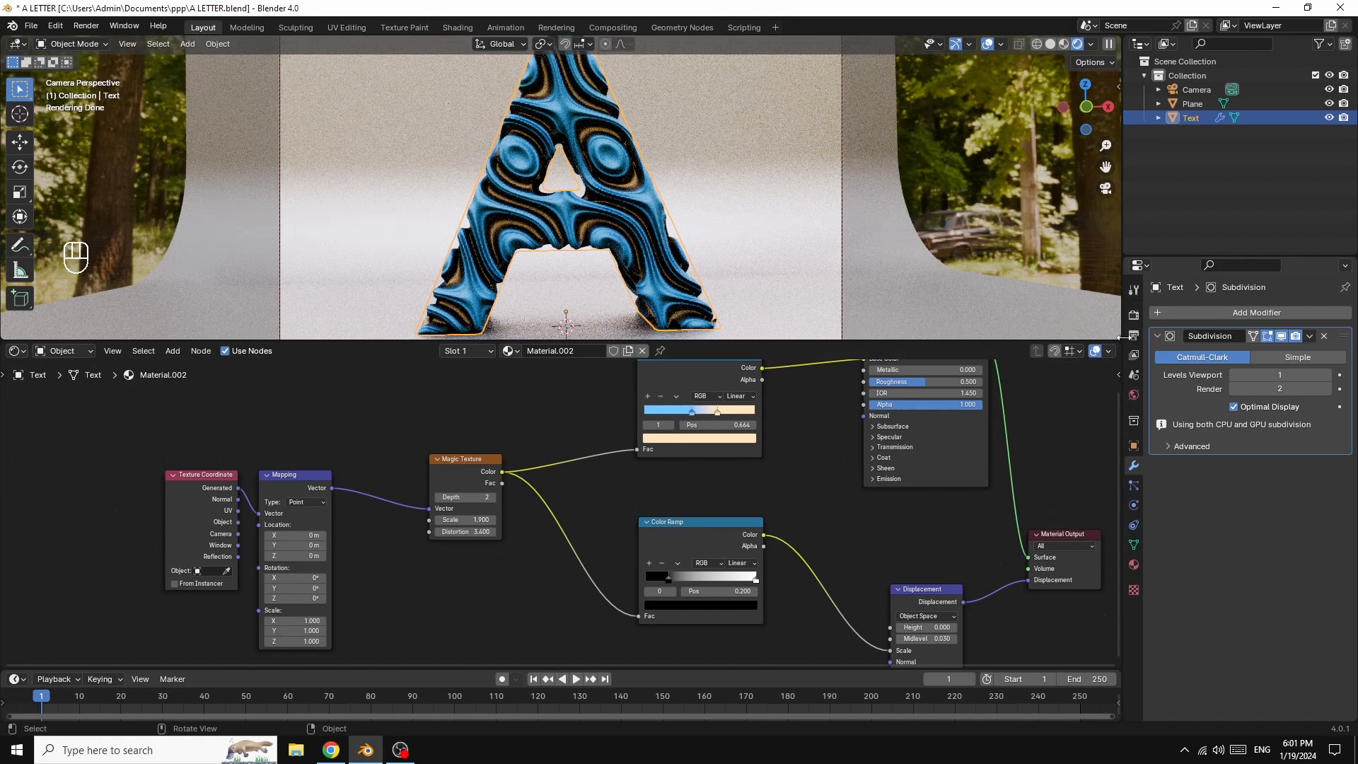
pyautogui.click(1327, 376)
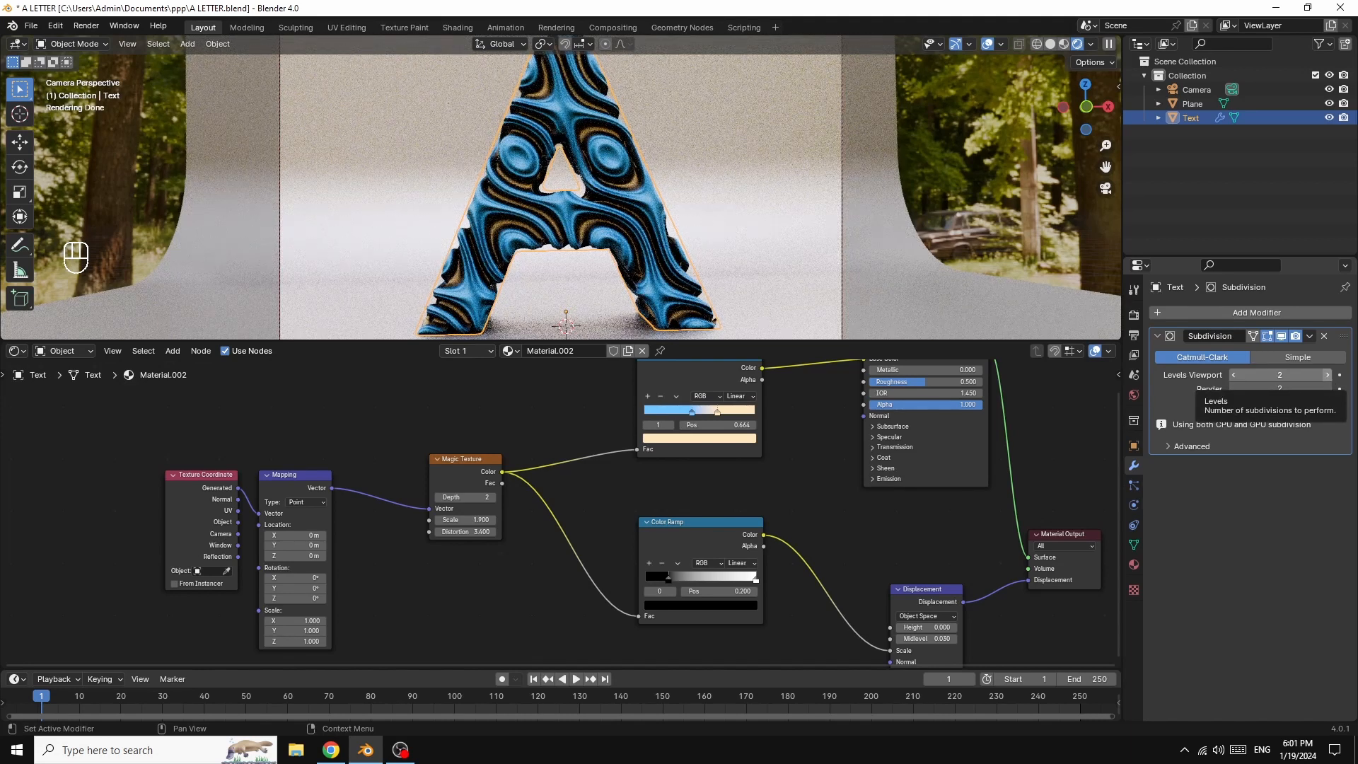
pyautogui.click(1326, 375)
pyautogui.click(1329, 390)
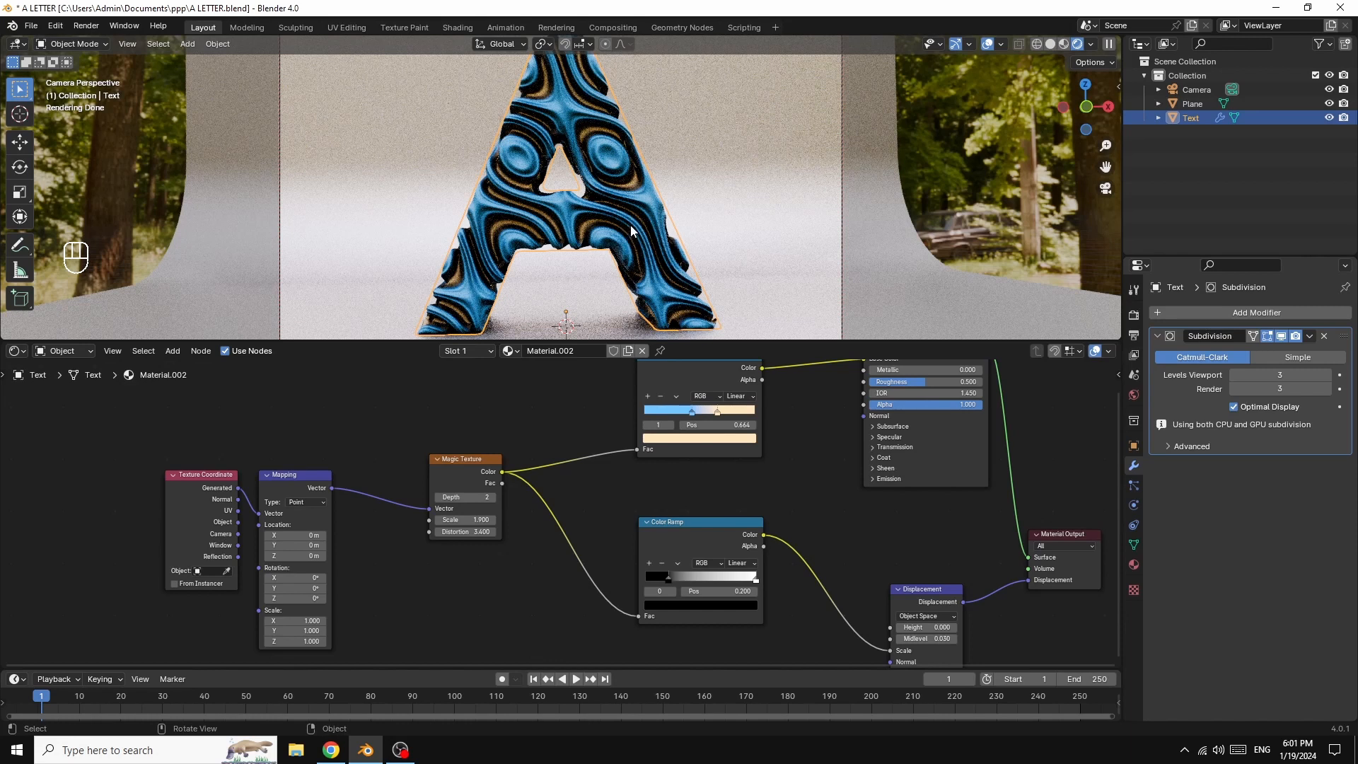
# Step: Replace the letter material's Magic Texture node with a Wave Texture node placed between the Mapping node and the Color Ramps
pyautogui.scroll(-2, 863, 167)
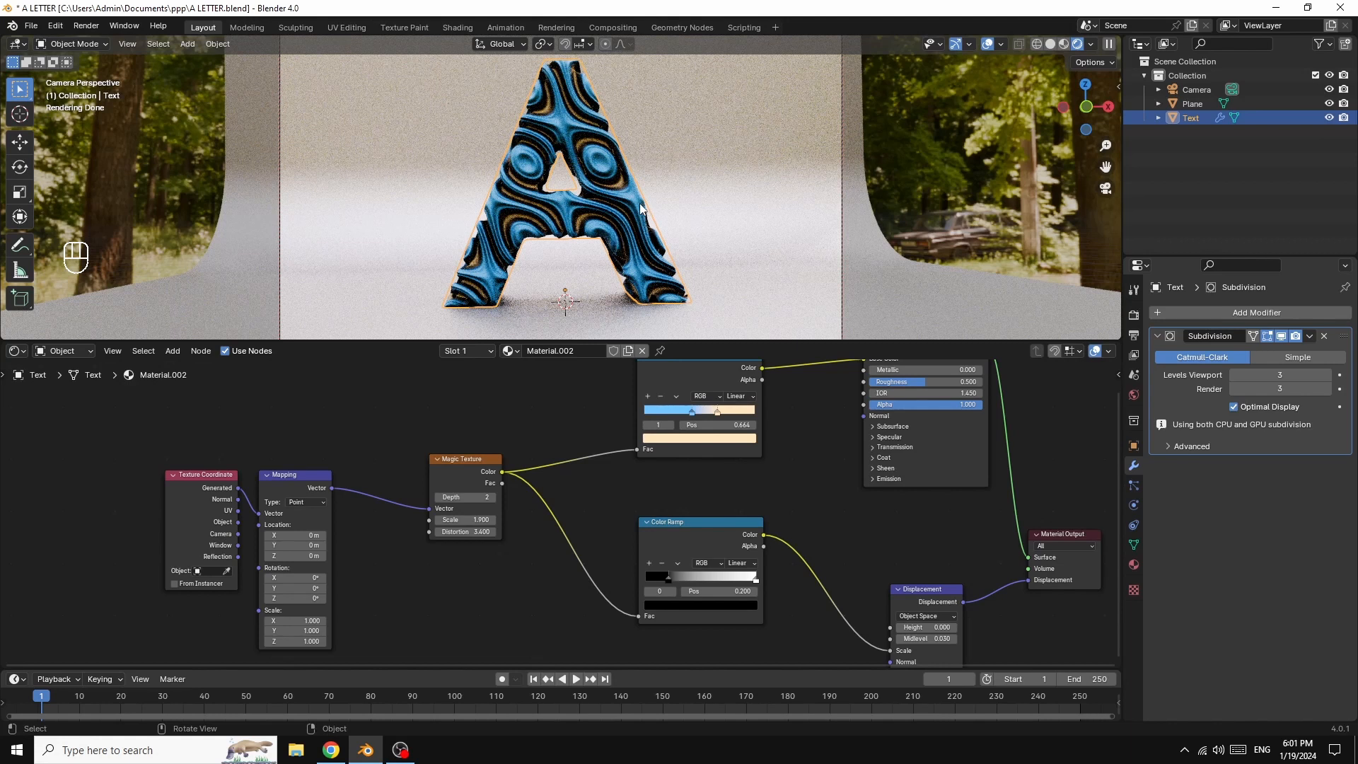
pyautogui.click(451, 474)
pyautogui.rightClick(450, 473)
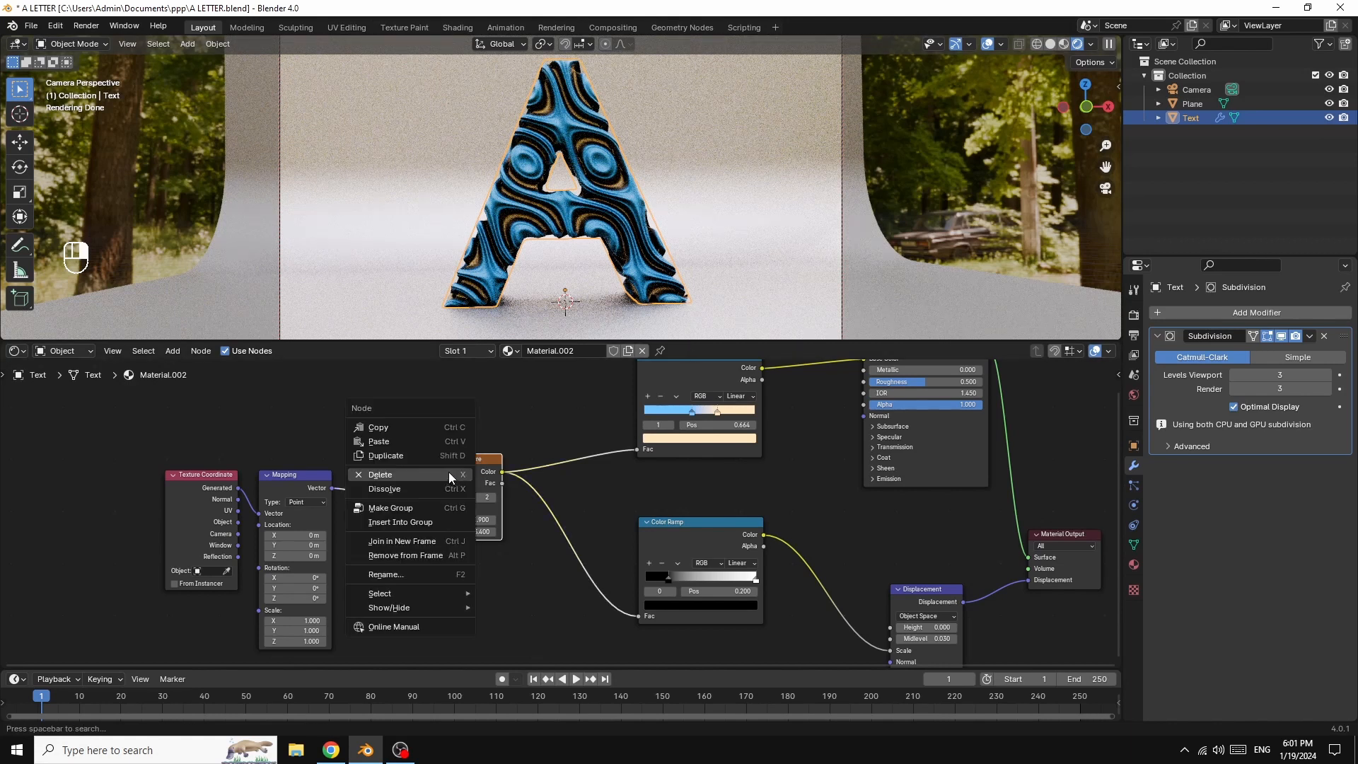
pyautogui.click(380, 475)
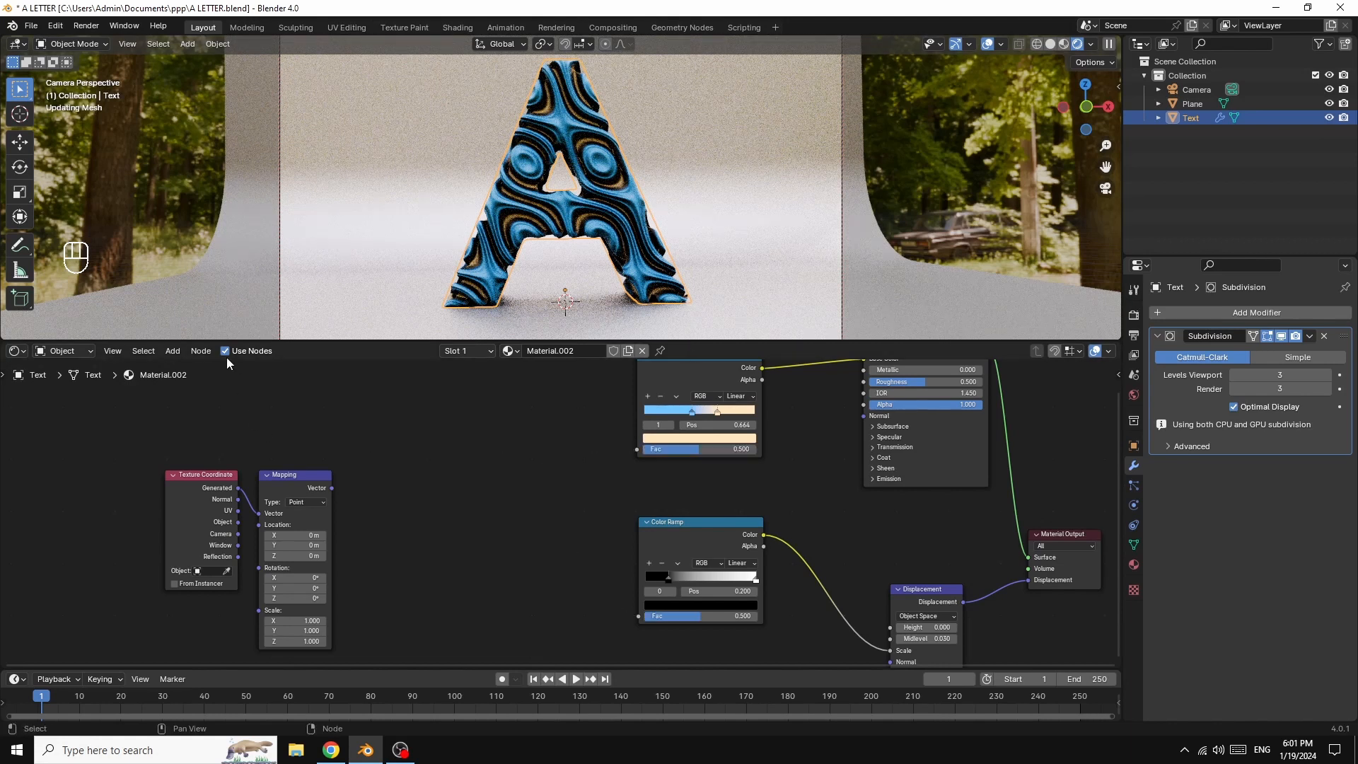
pyautogui.click(172, 351)
pyautogui.moveTo(192, 456)
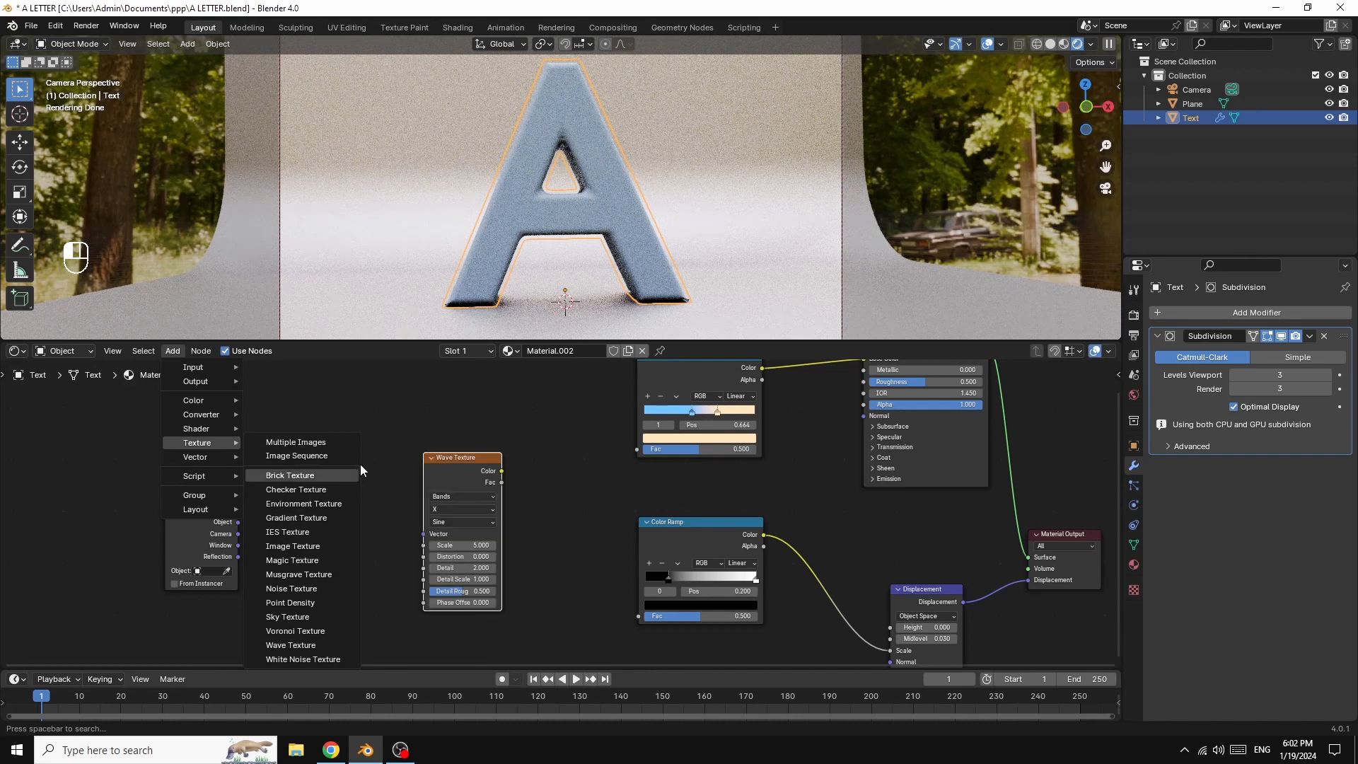
pyautogui.click(380, 421)
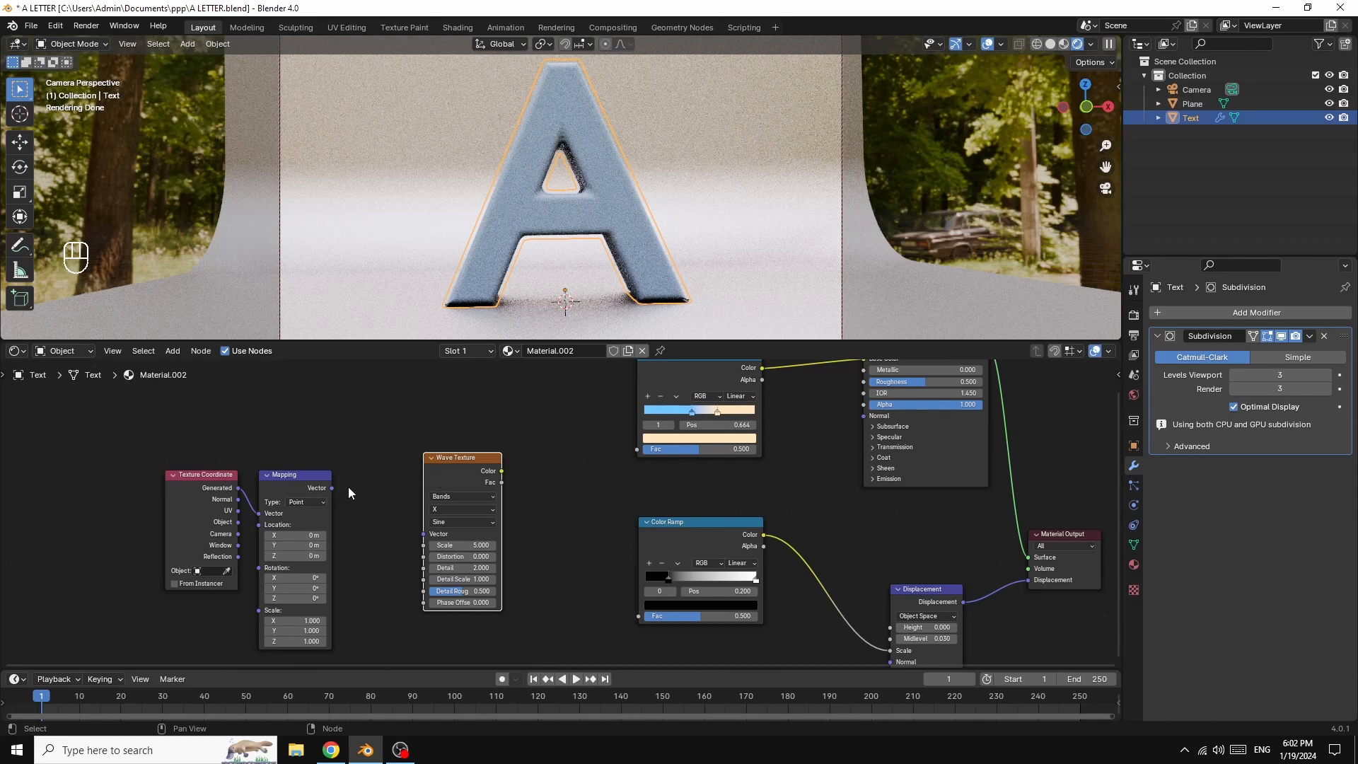
pyautogui.moveTo(465, 456); pyautogui.dragTo(443, 452)
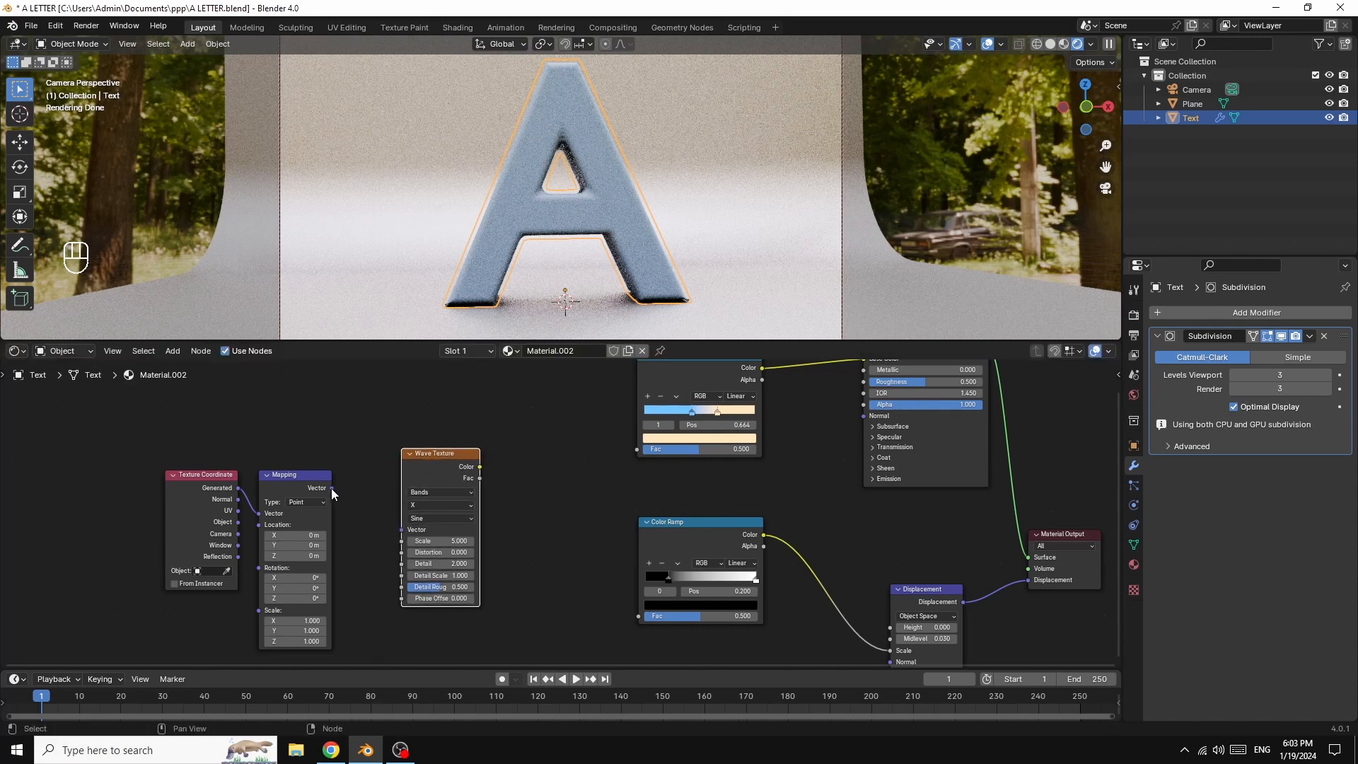
# Step: Link the Mapping node's Vector to the Wave Texture, and the Wave Texture's Color output to the Fac of both Color Ramps
pyautogui.moveTo(331, 488); pyautogui.dragTo(402, 528)
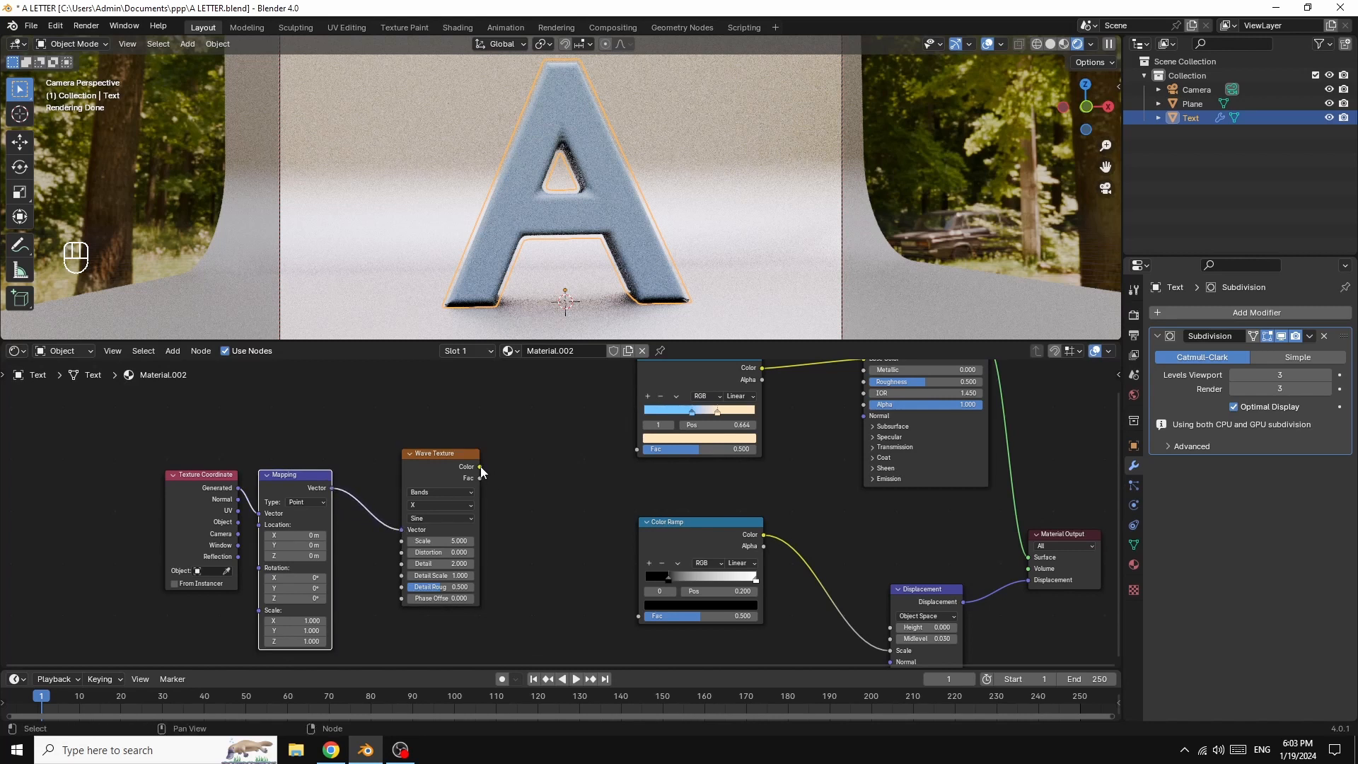
pyautogui.moveTo(480, 468); pyautogui.dragTo(638, 452)
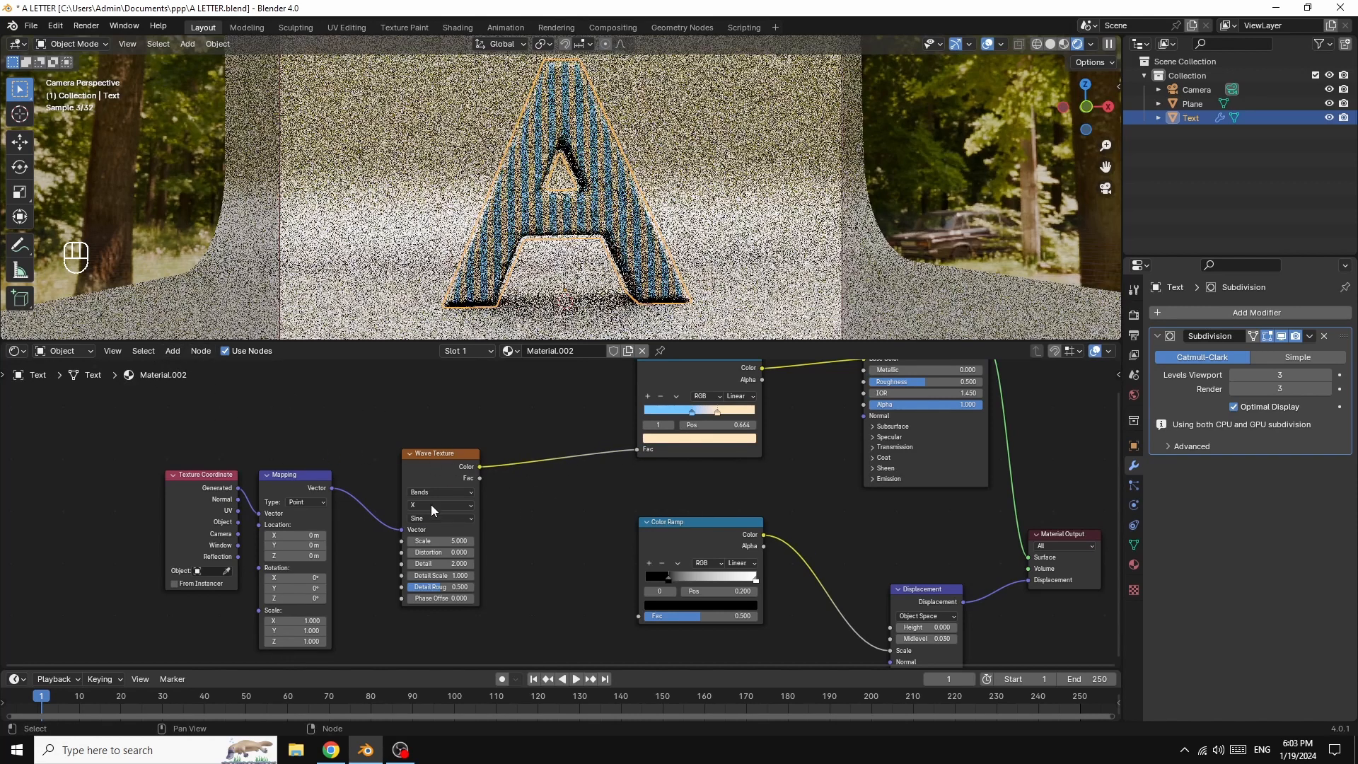
pyautogui.moveTo(479, 467); pyautogui.dragTo(631, 618)
pyautogui.moveTo(634, 618); pyautogui.dragTo(637, 617)
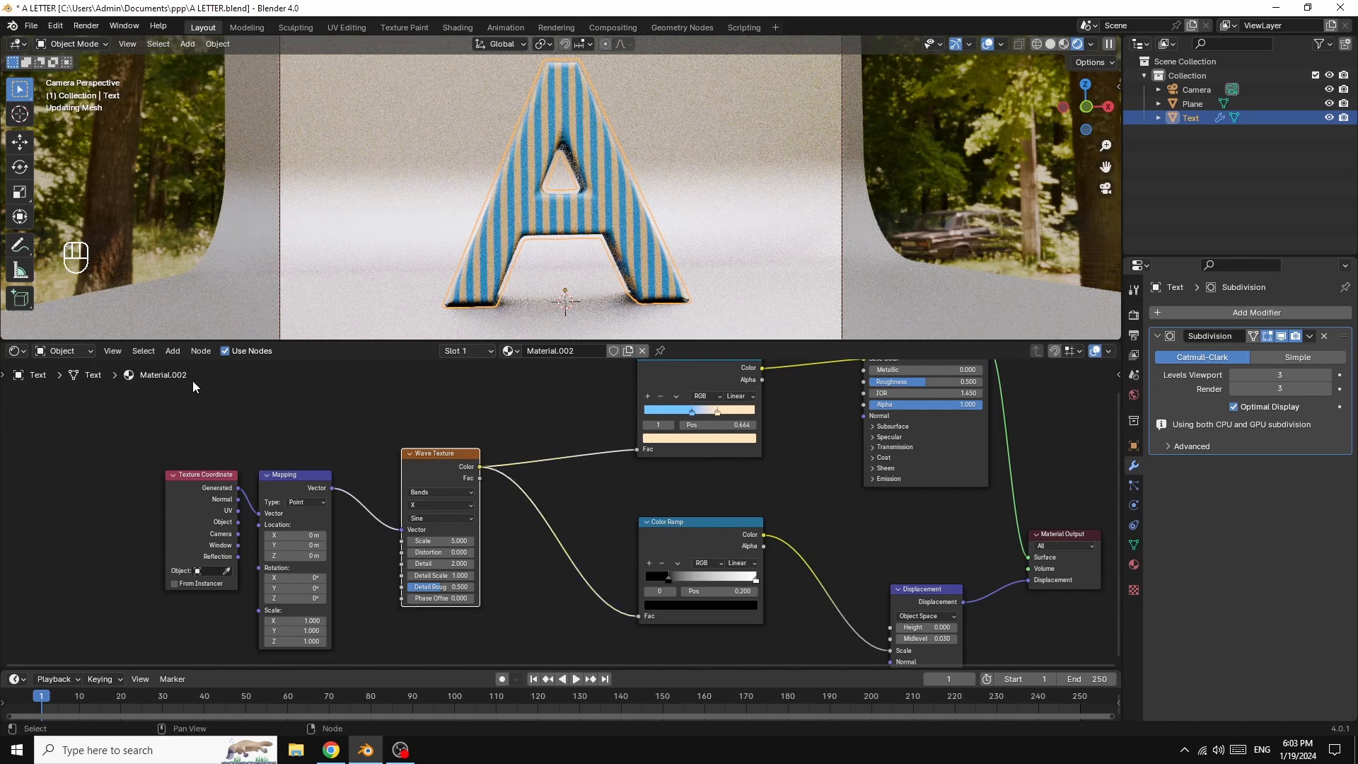
pyautogui.click(173, 351)
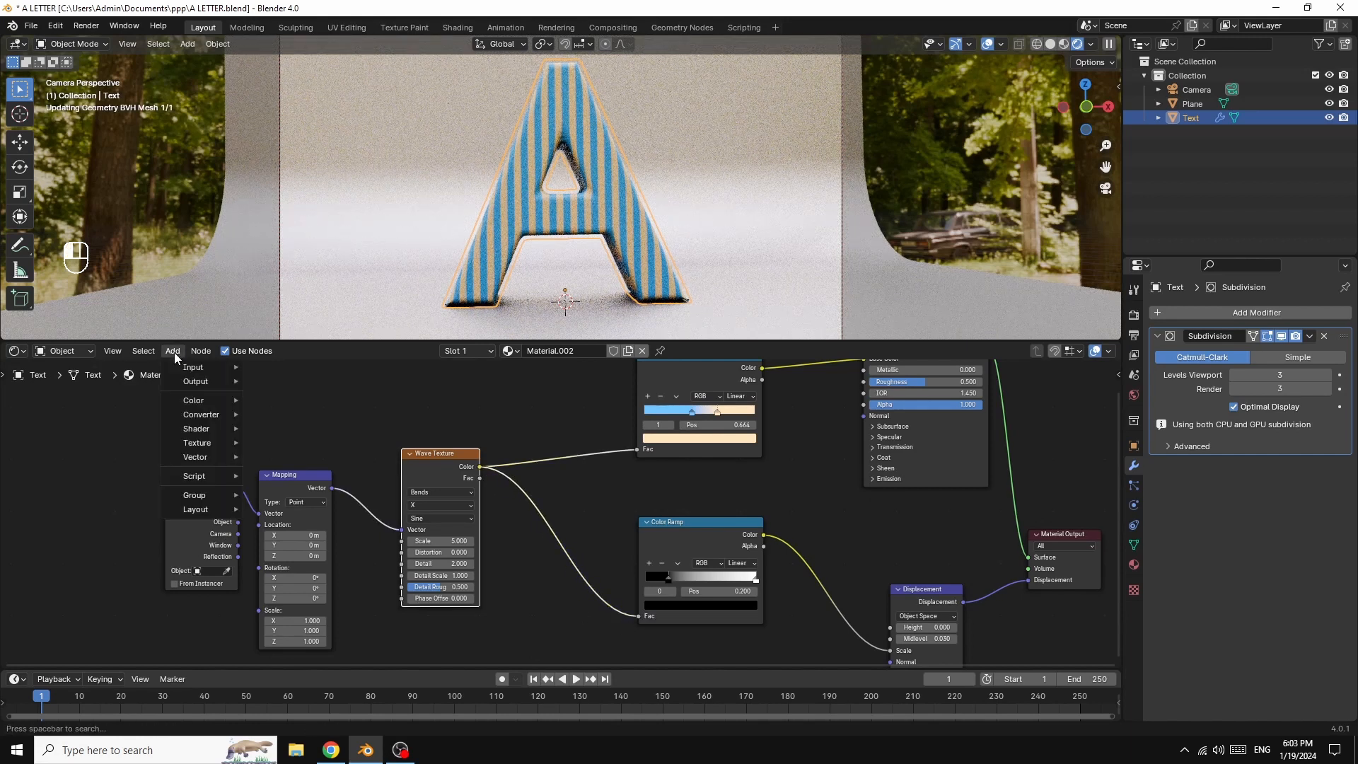
pyautogui.moveTo(202, 415)
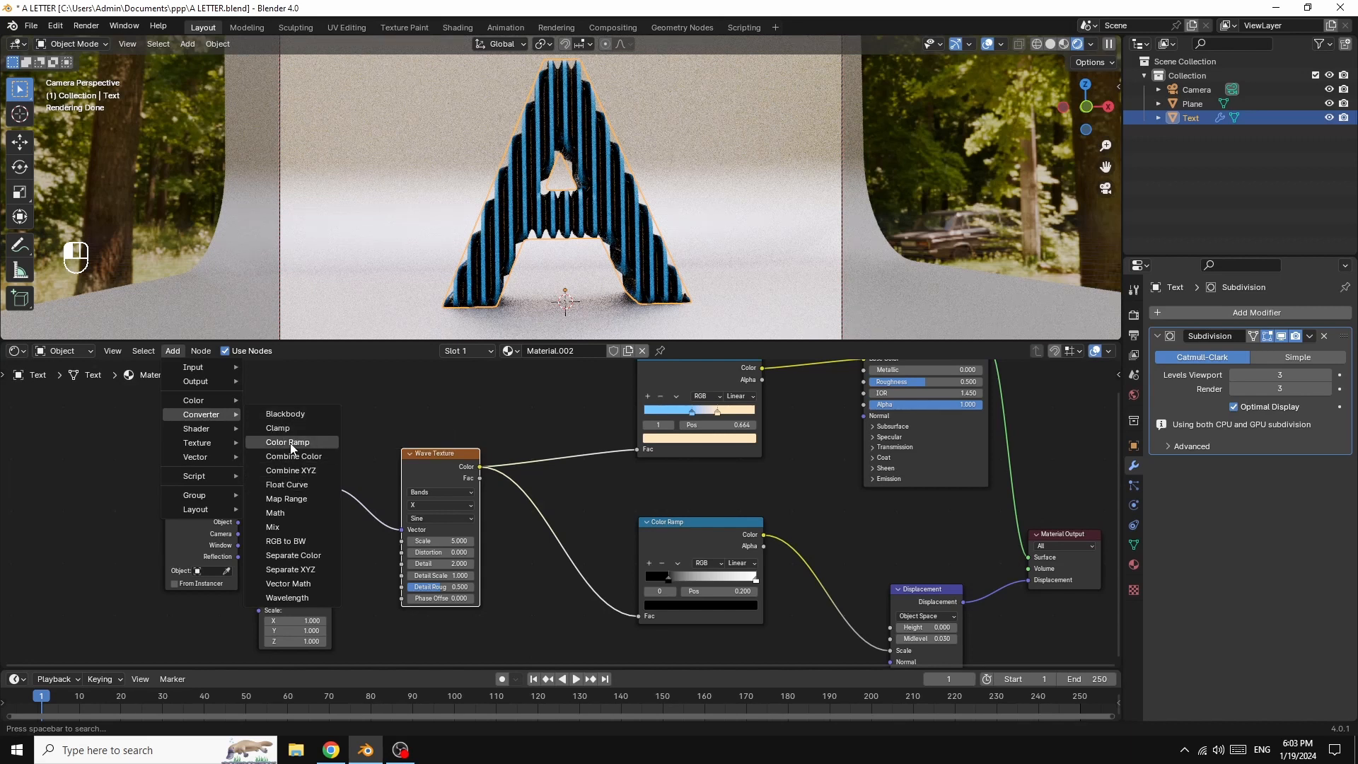
pyautogui.click(261, 401)
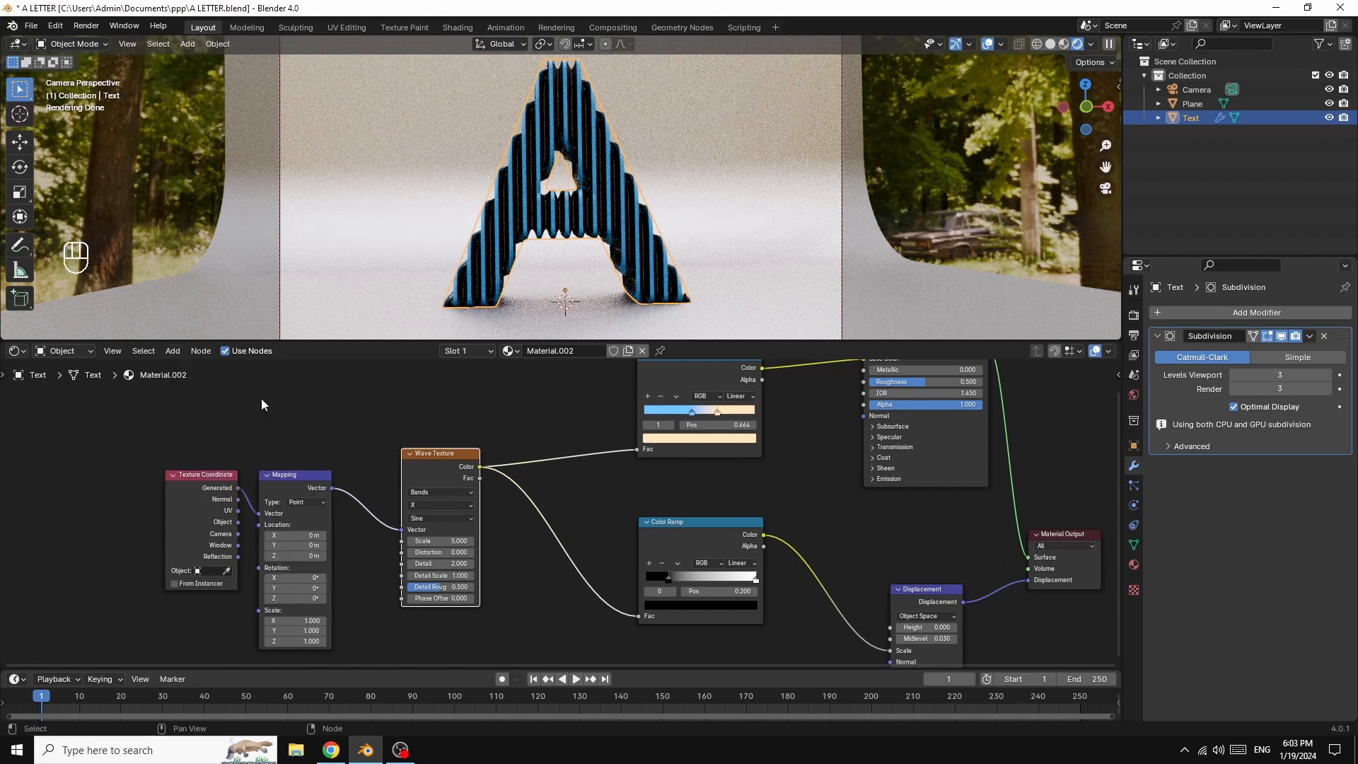
# Step: Move the Texture Coordinate node slightly away from the Mapping node and set the Wave Texture's Distortion to 7.400
pyautogui.moveTo(201, 474); pyautogui.dragTo(183, 472)
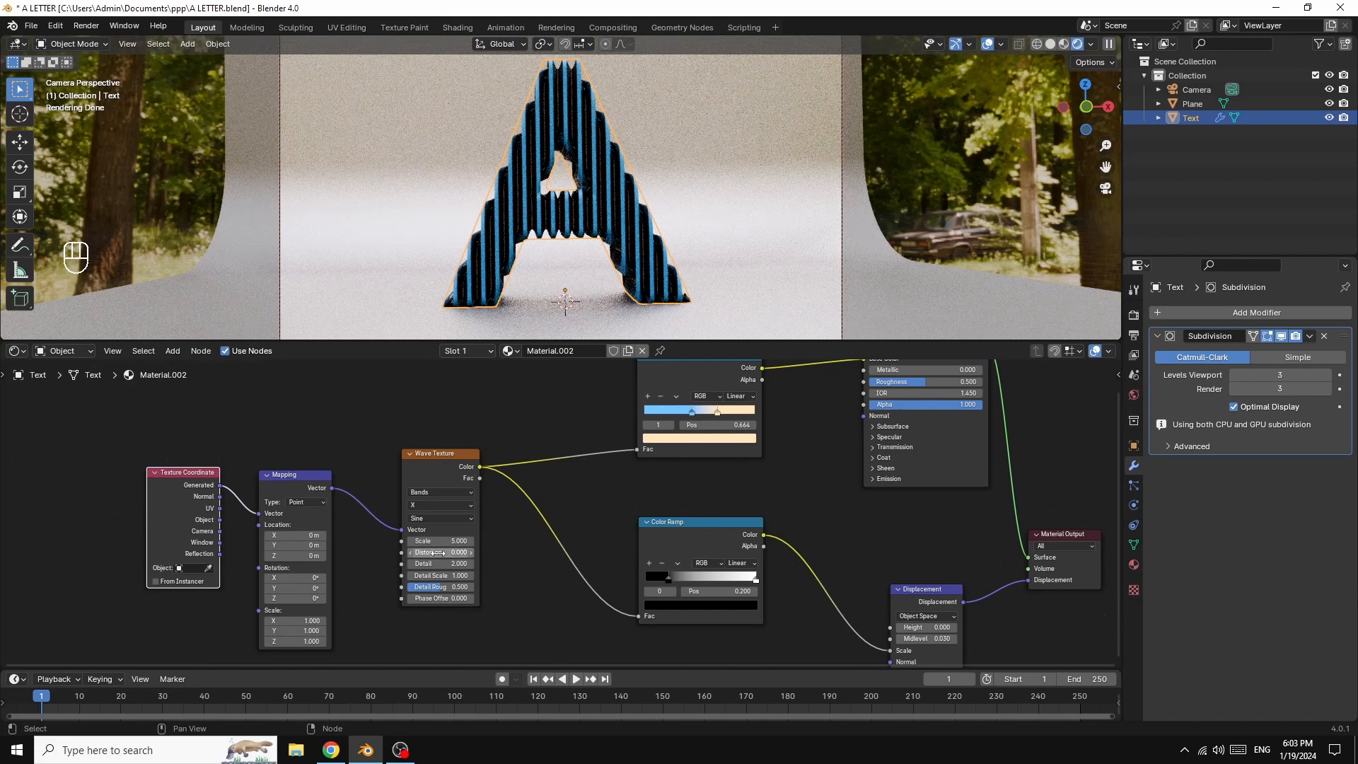
pyautogui.moveTo(436, 553); pyautogui.dragTo(470, 559)
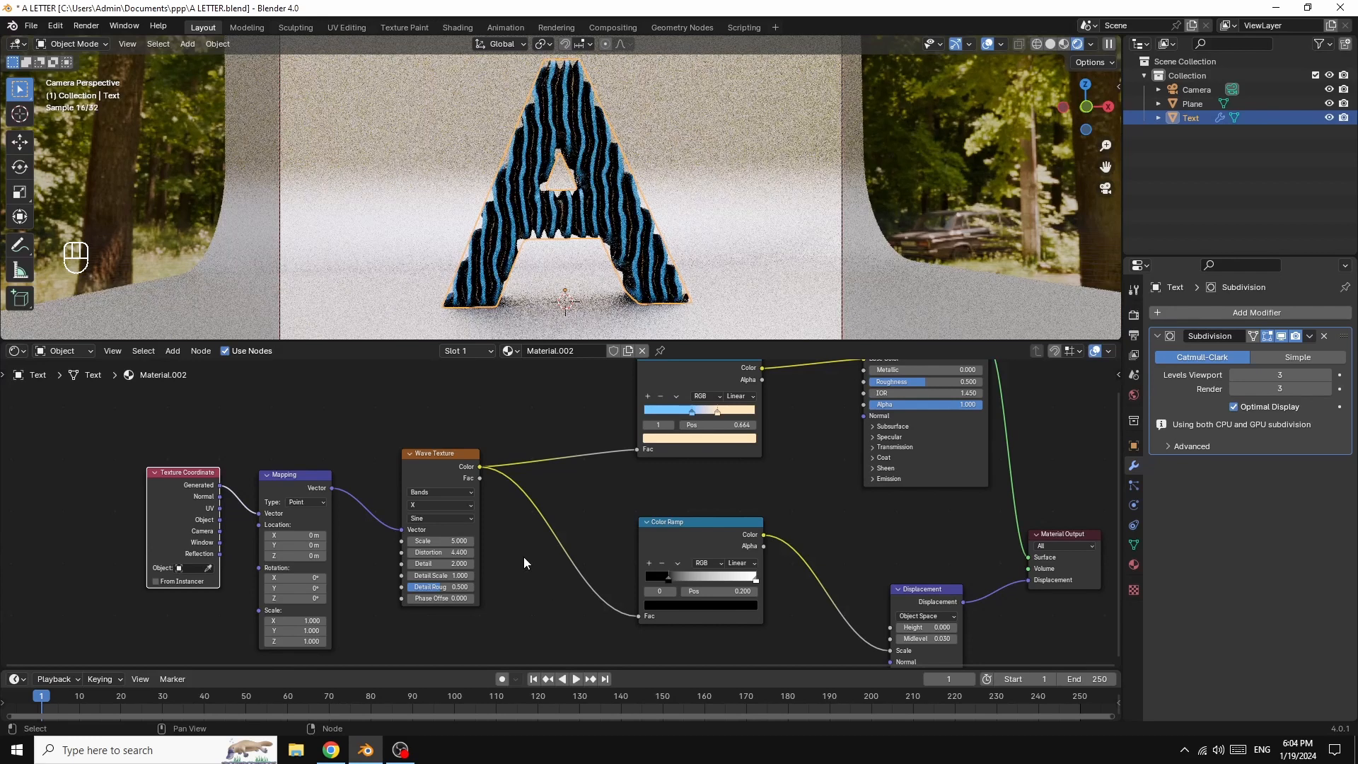
pyautogui.moveTo(442, 553); pyautogui.dragTo(481, 552)
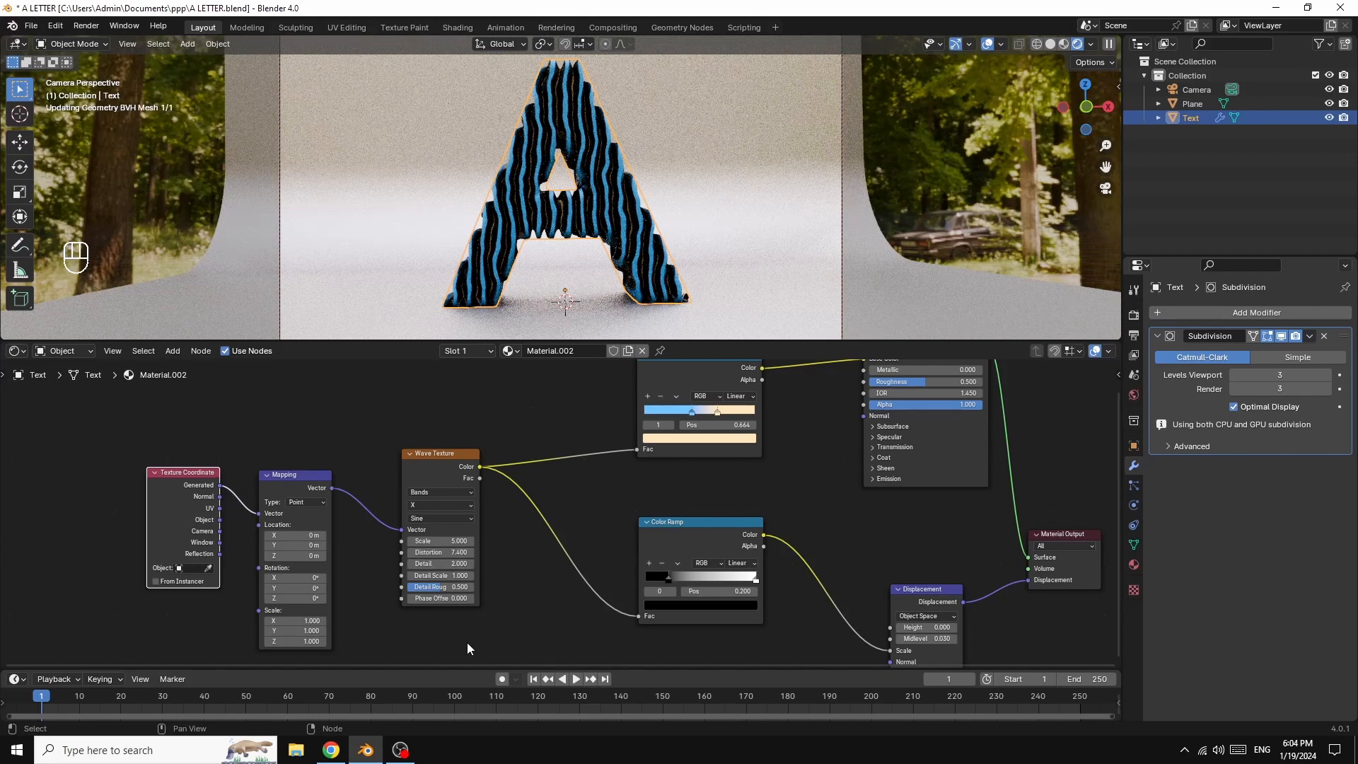